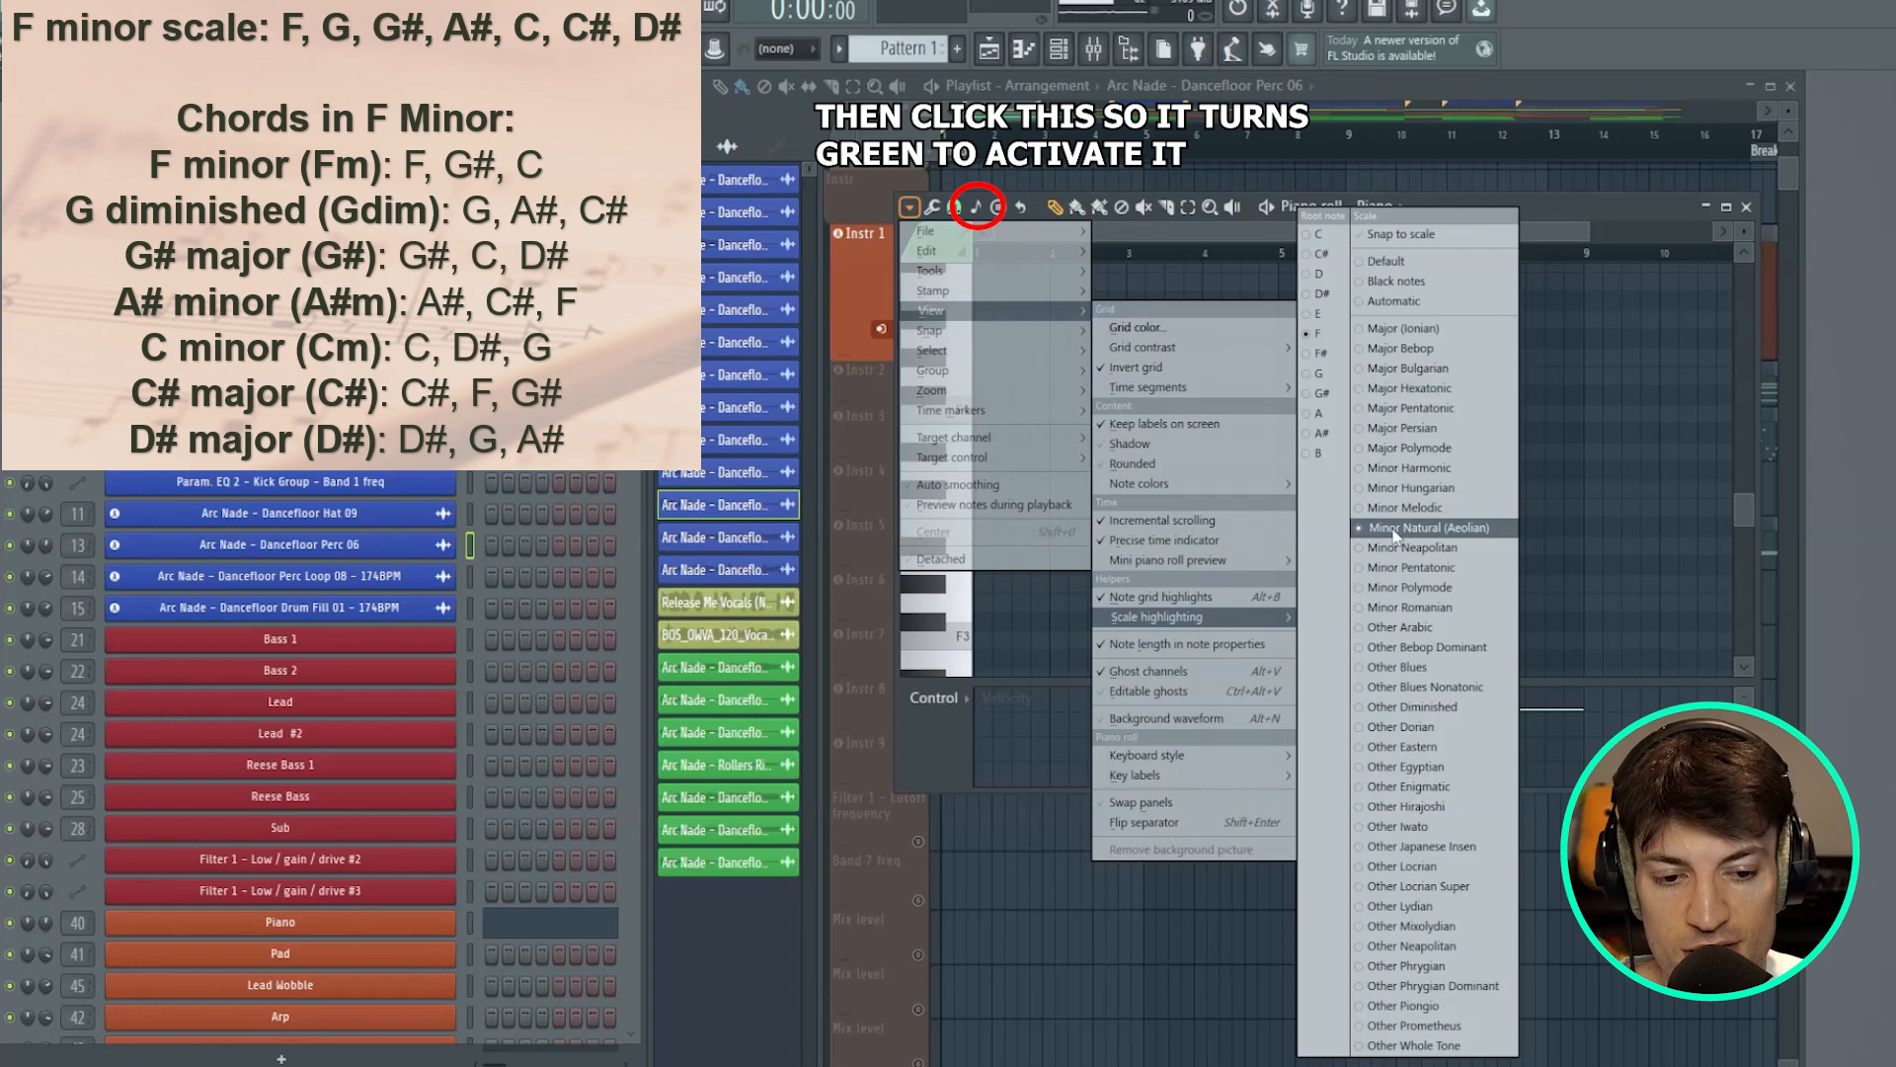
- Set the piano roll's scale highlighting to Minor Natural (Aeolian) with F as the root note
click(1407, 529)
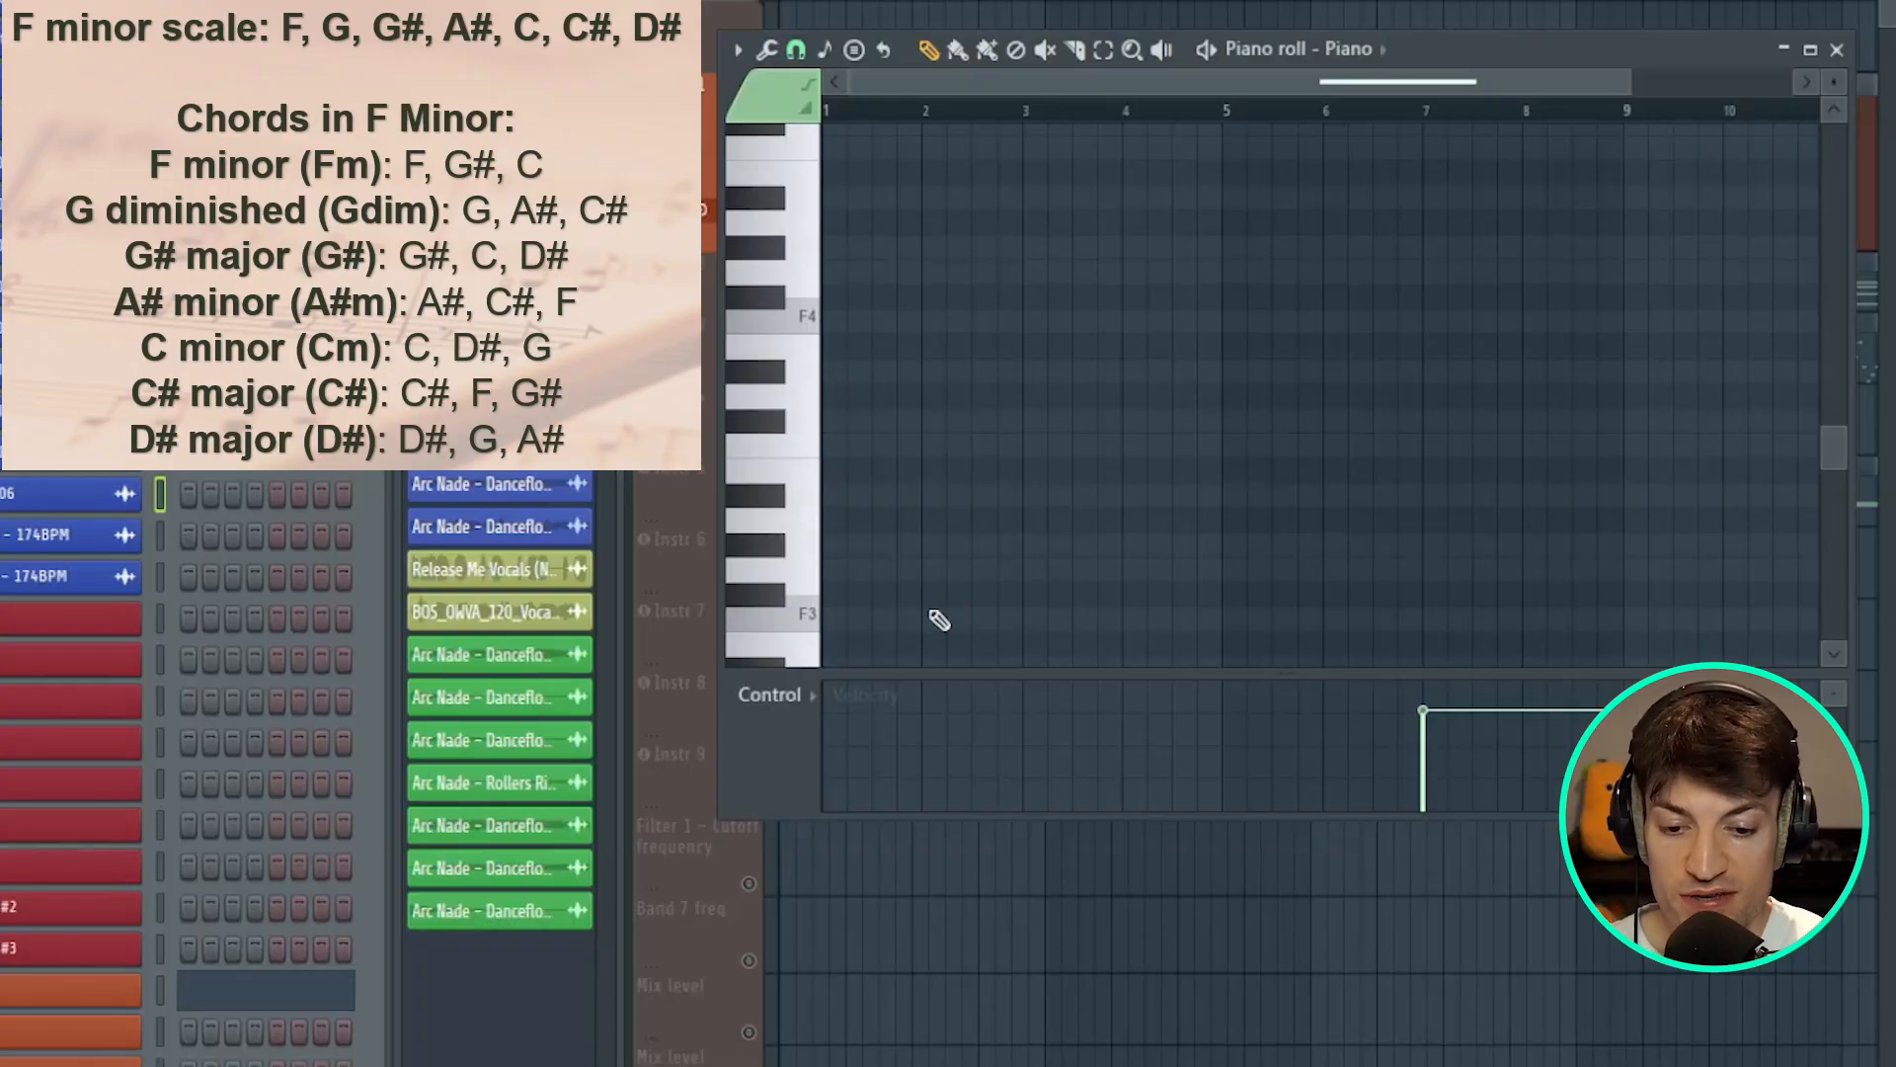
- Build a one-bar F minor chord in bar 1 from F3, G#3 and C4, and play it back
drag(1625, 81, 1175, 349)
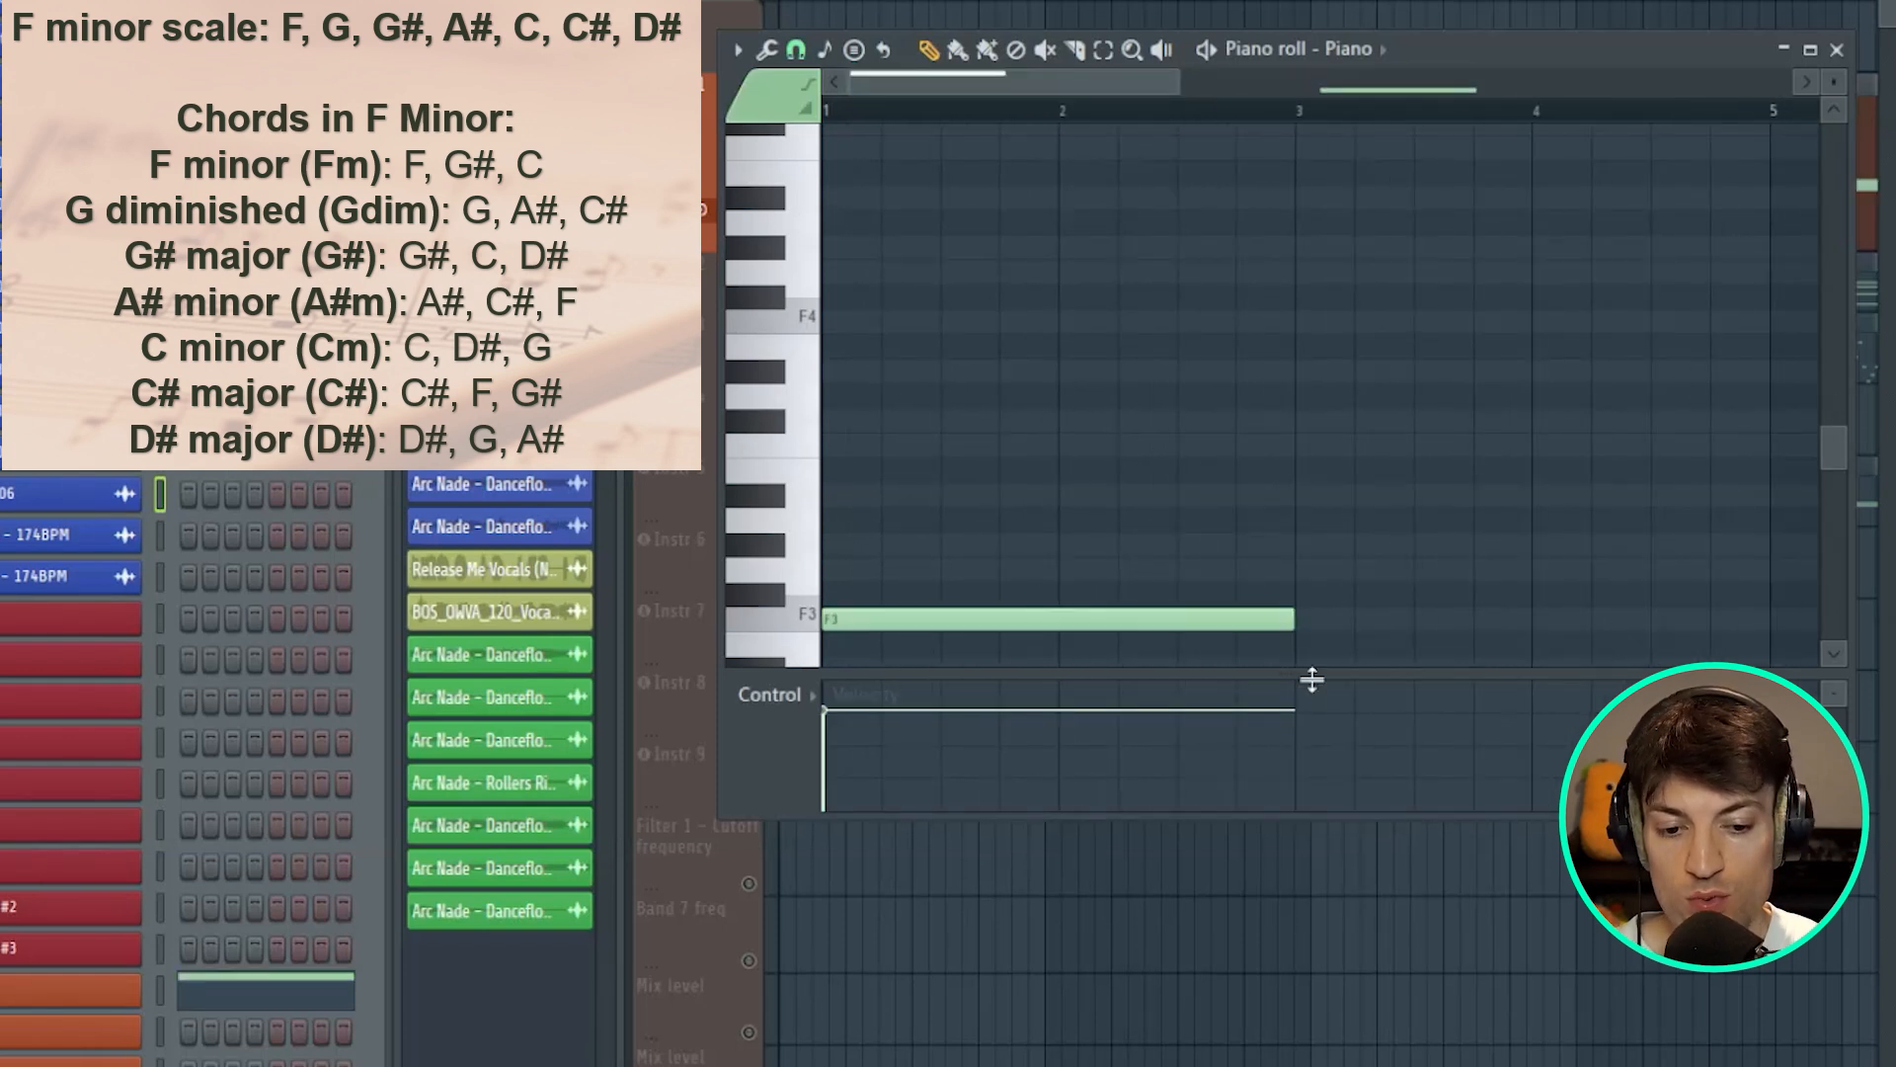
drag(1296, 612, 1058, 614)
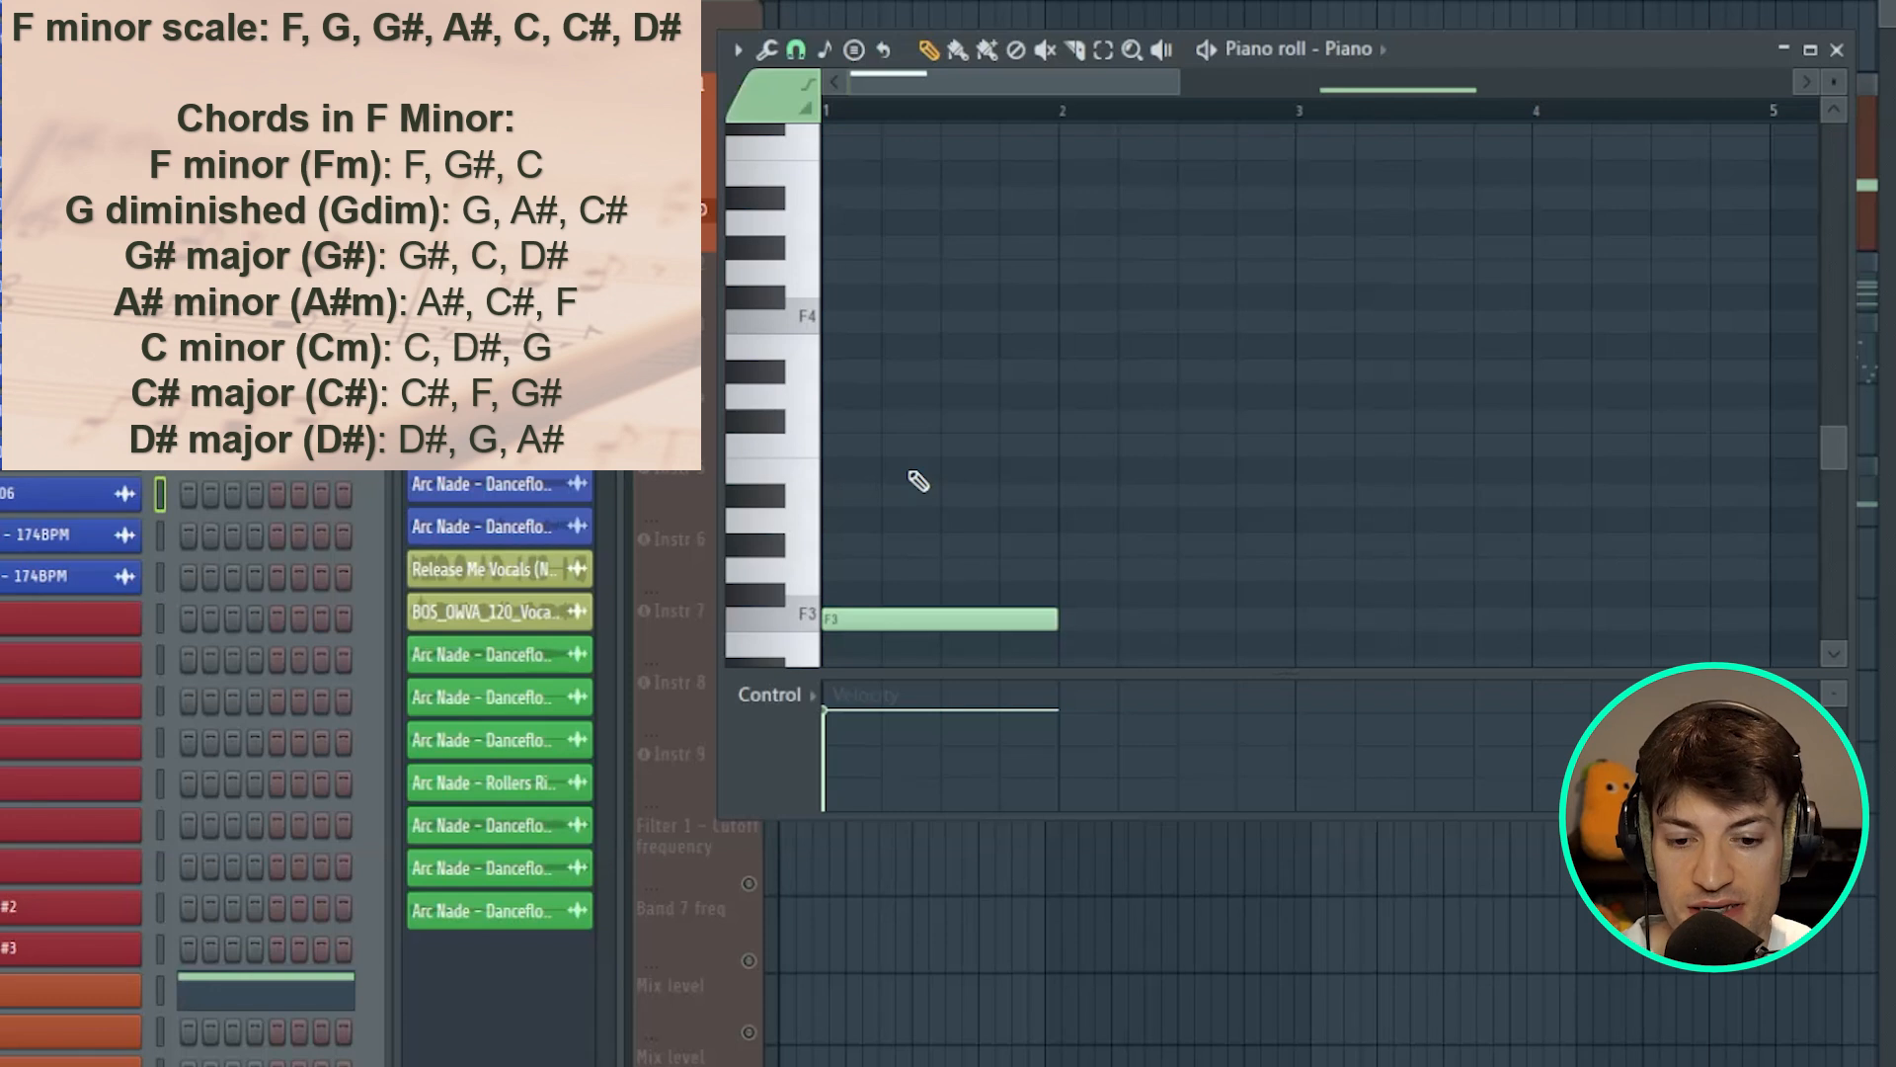
click(897, 545)
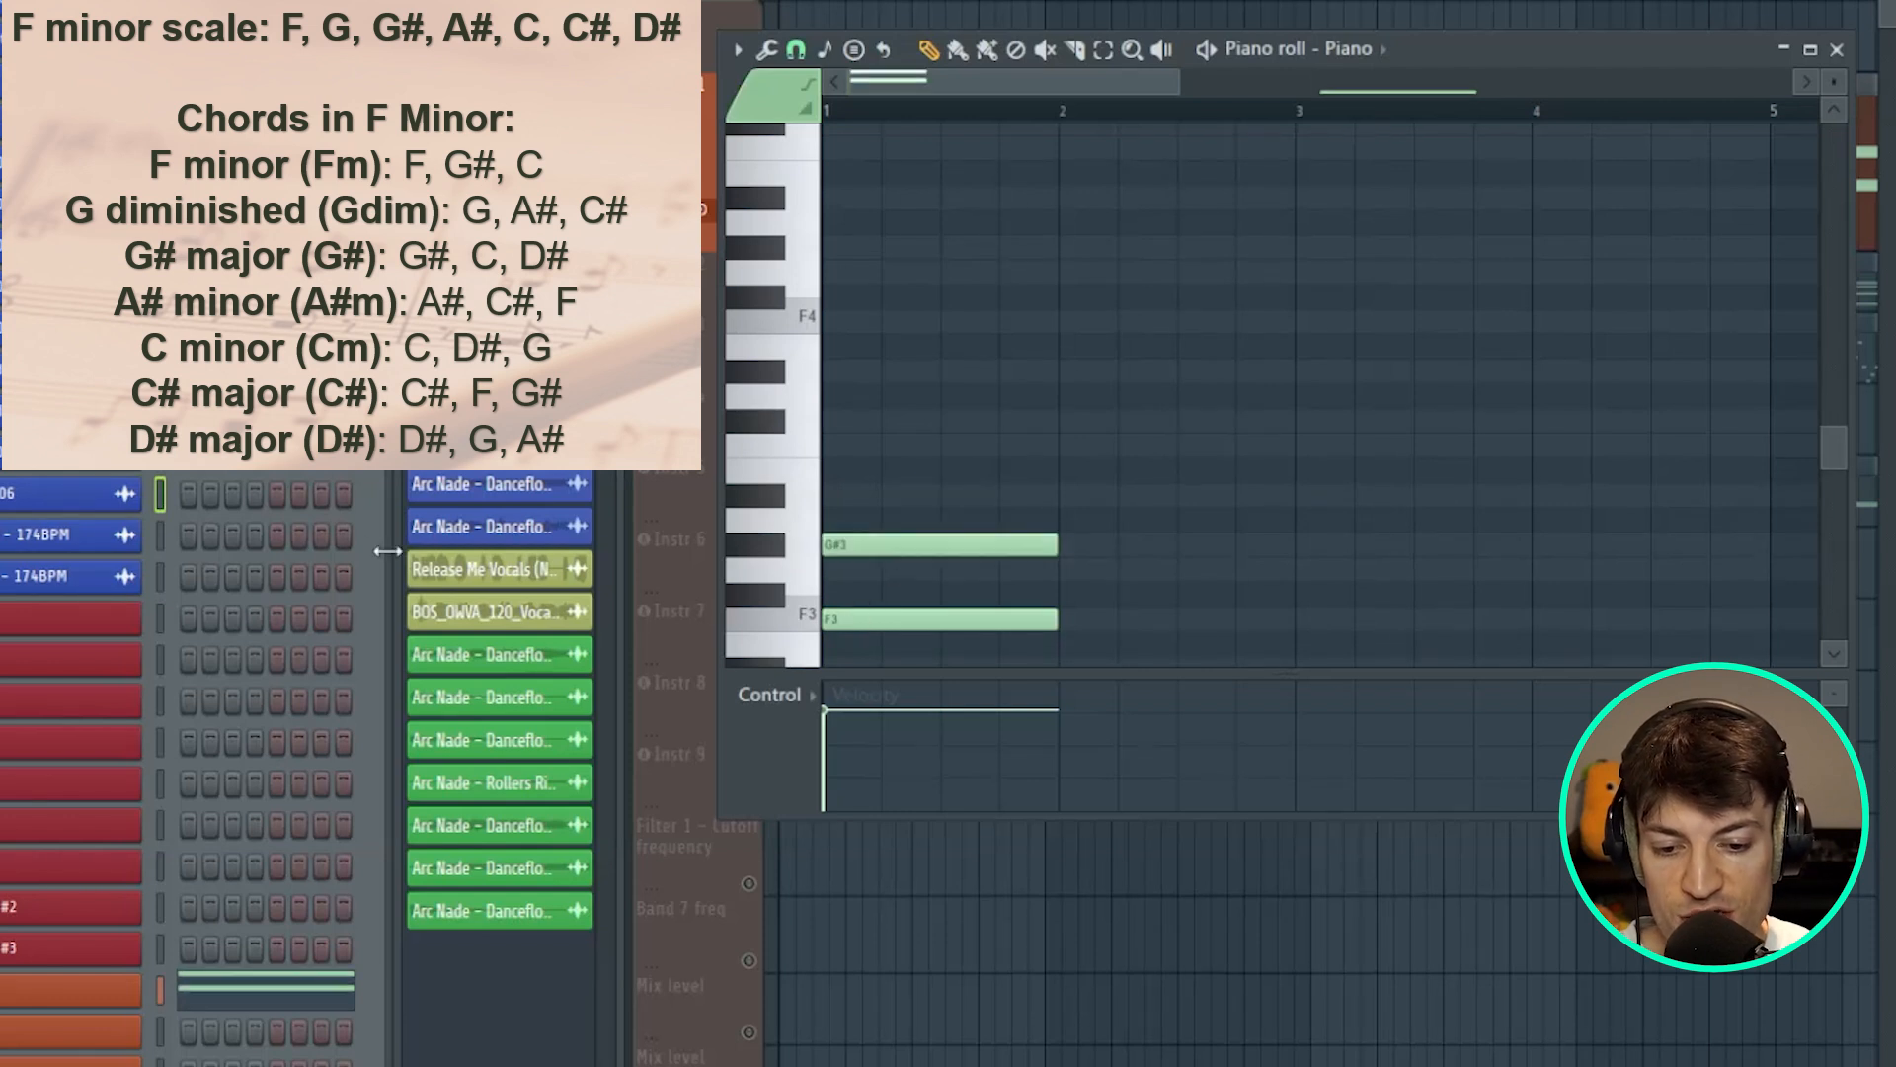
click(913, 446)
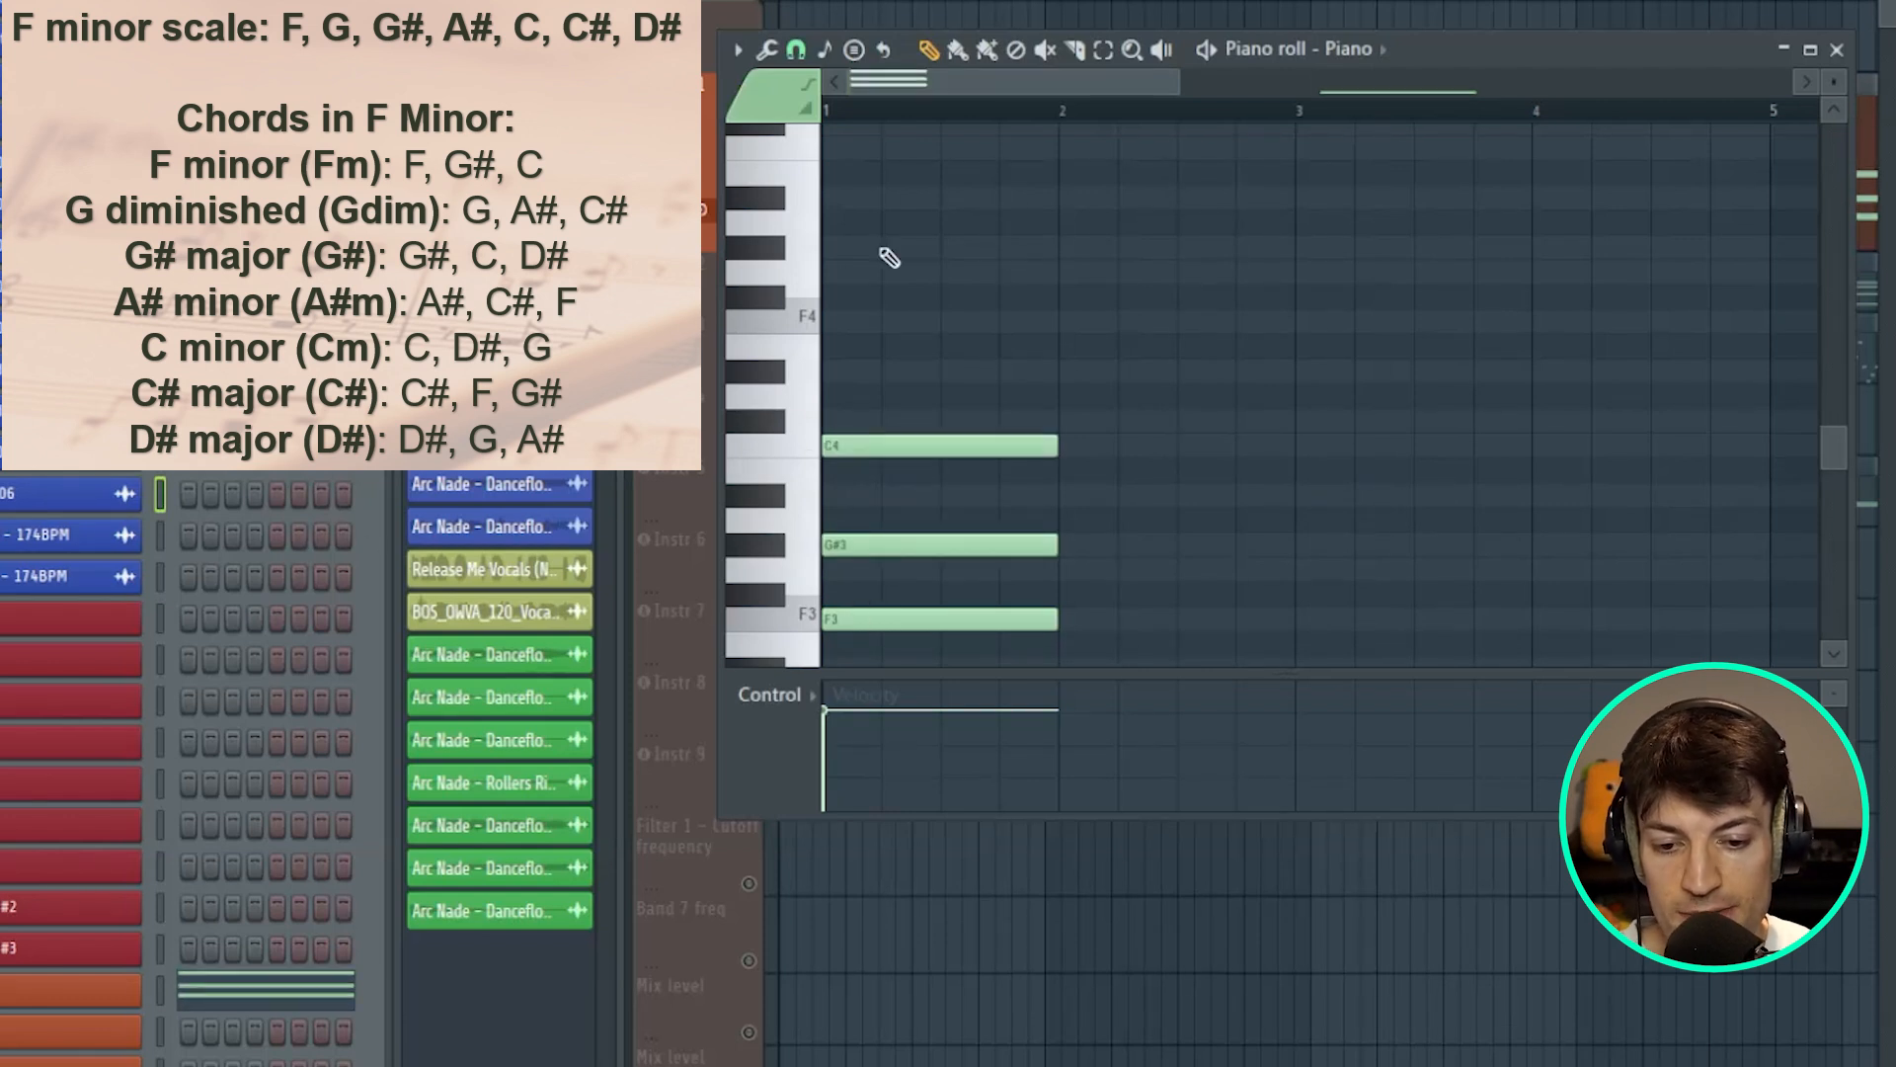
scroll(894, 197, down, 1)
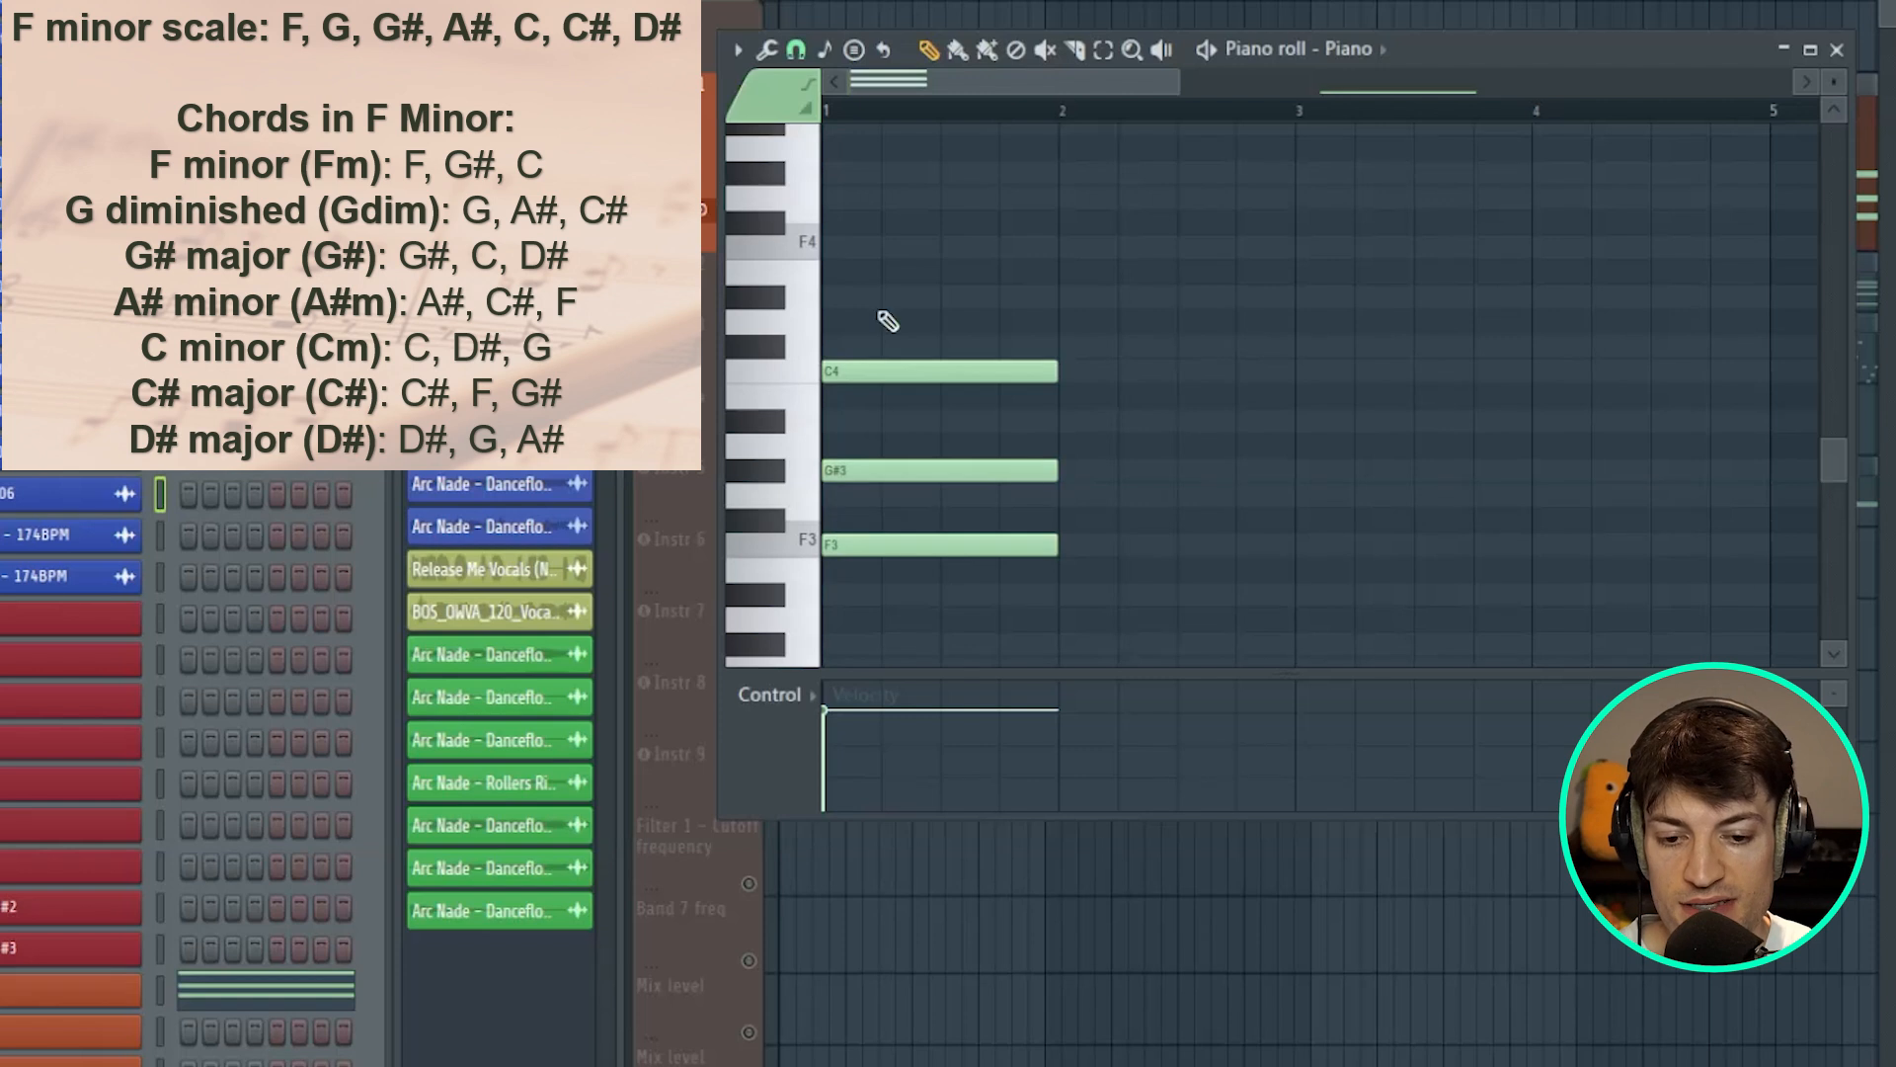
key(space)
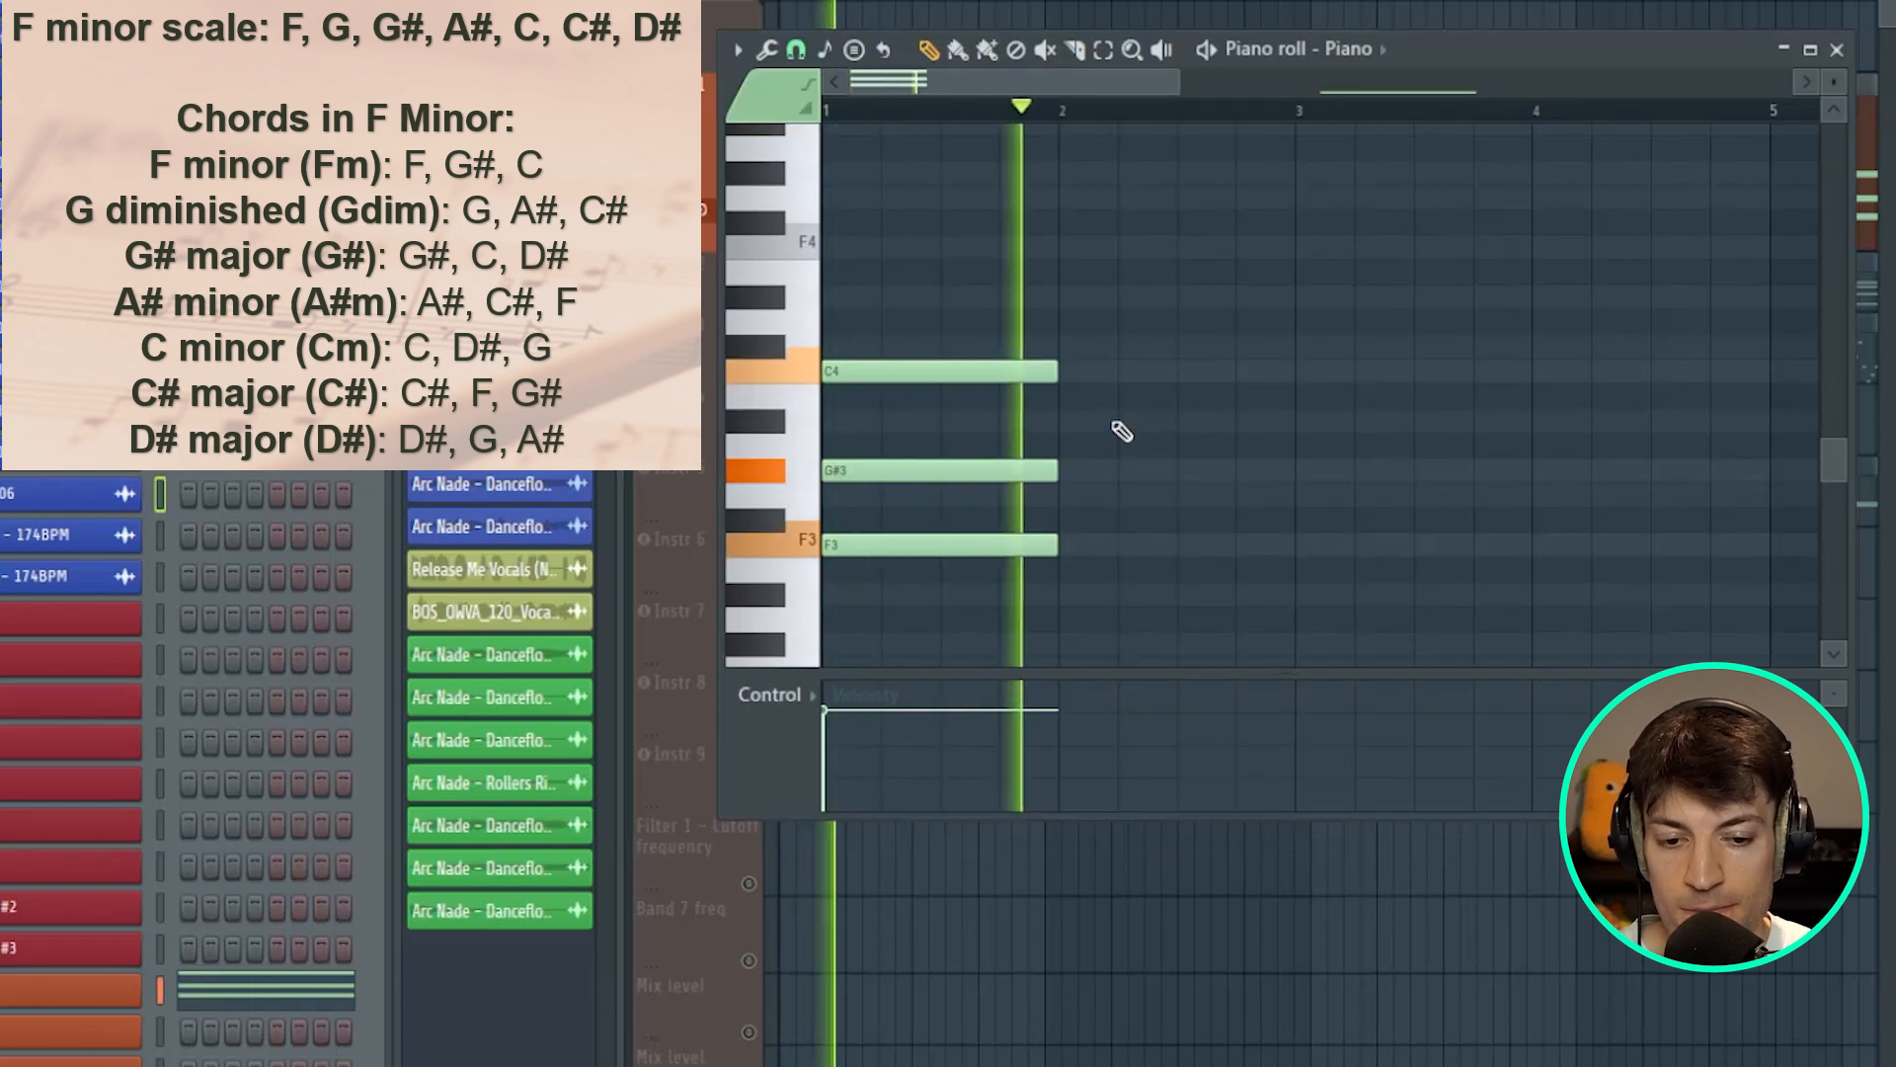
key(space)
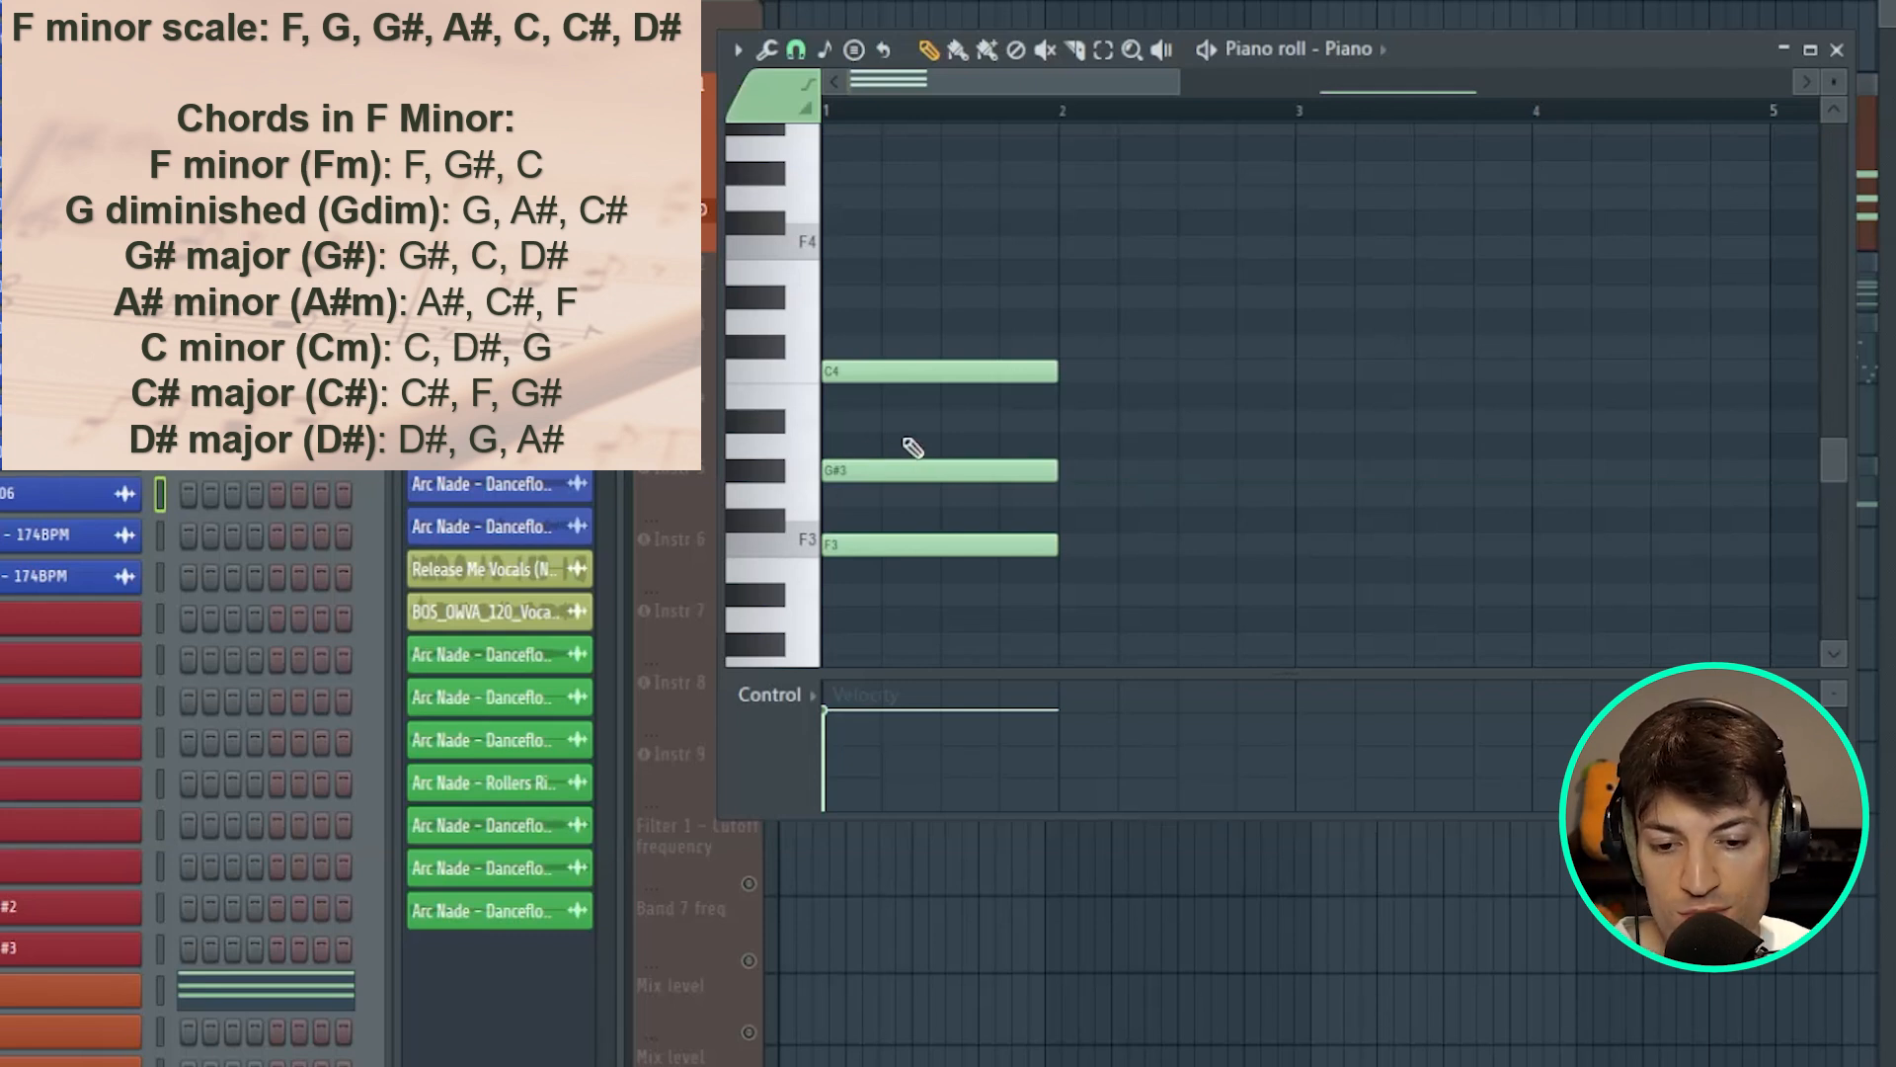
- Revoice the bar 1 chord by removing G#3 and adding F4 and G#4, and play it back
right_click(894, 472)
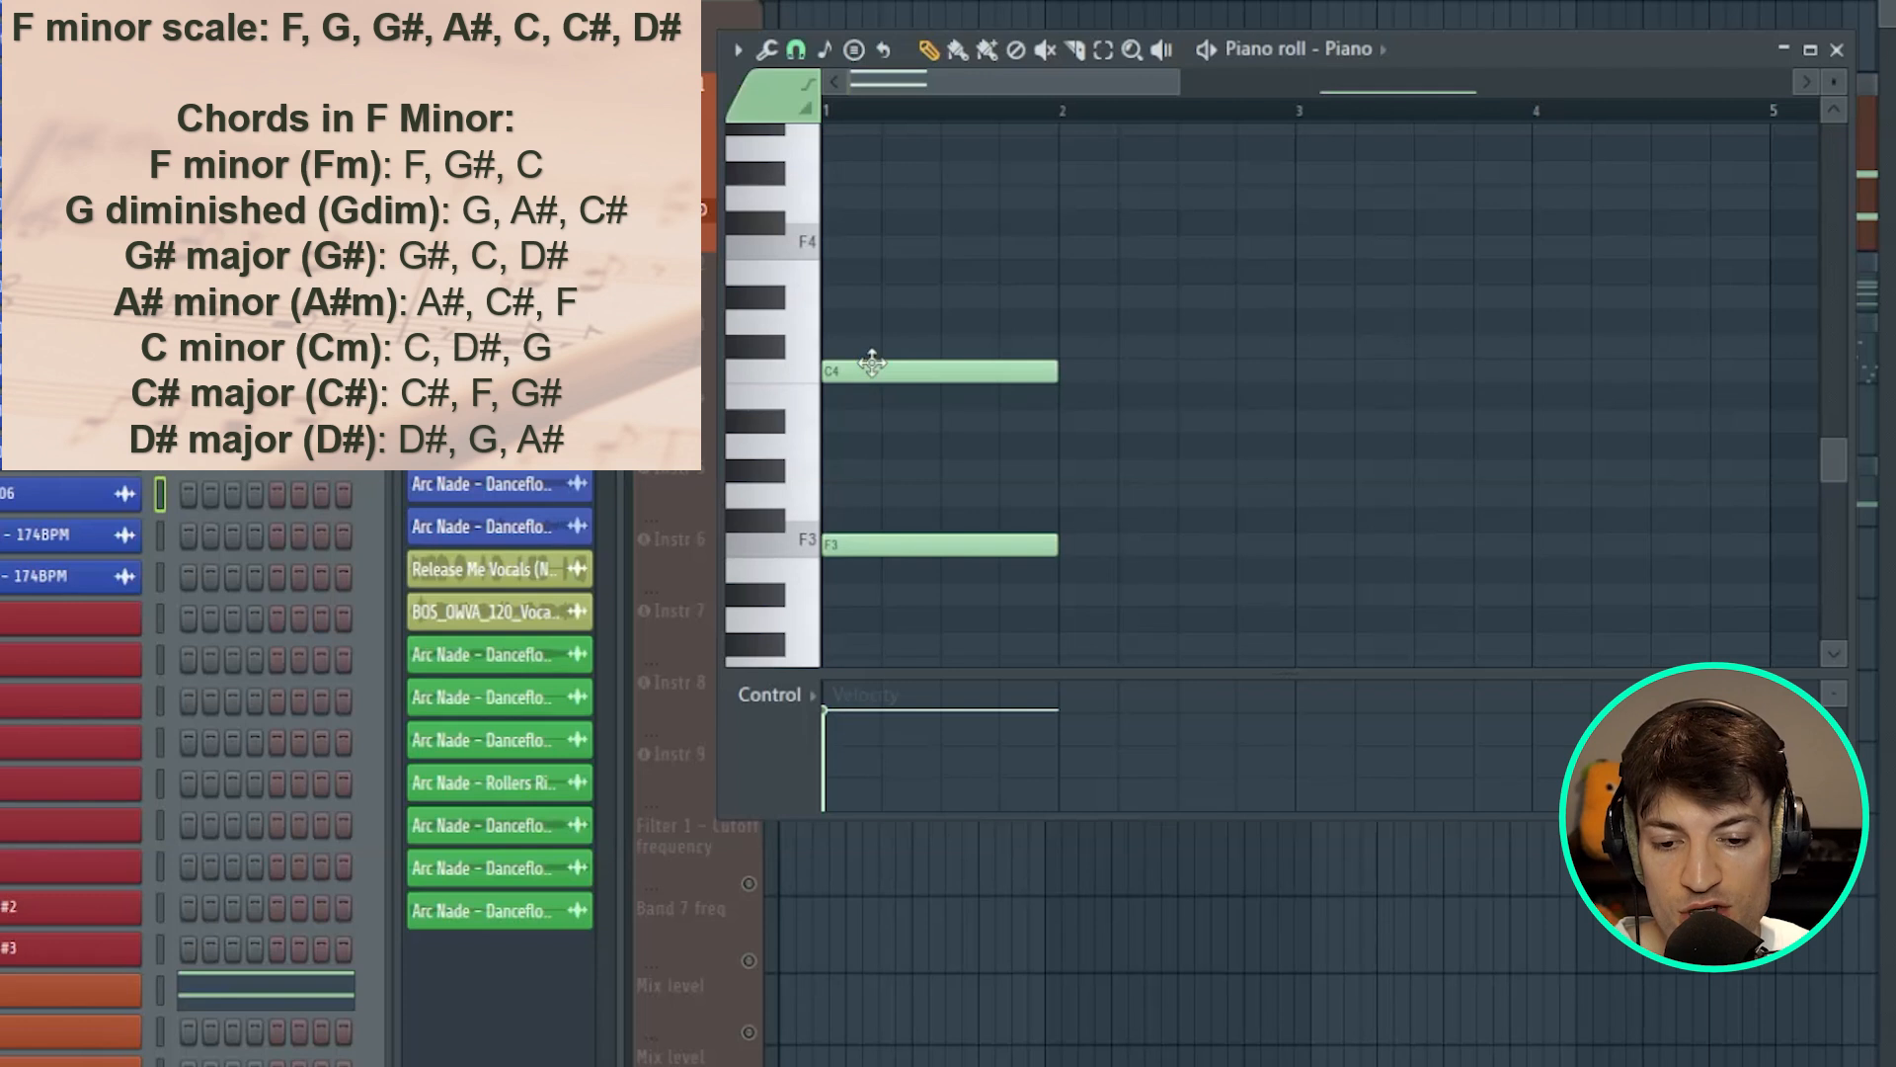
click(852, 253)
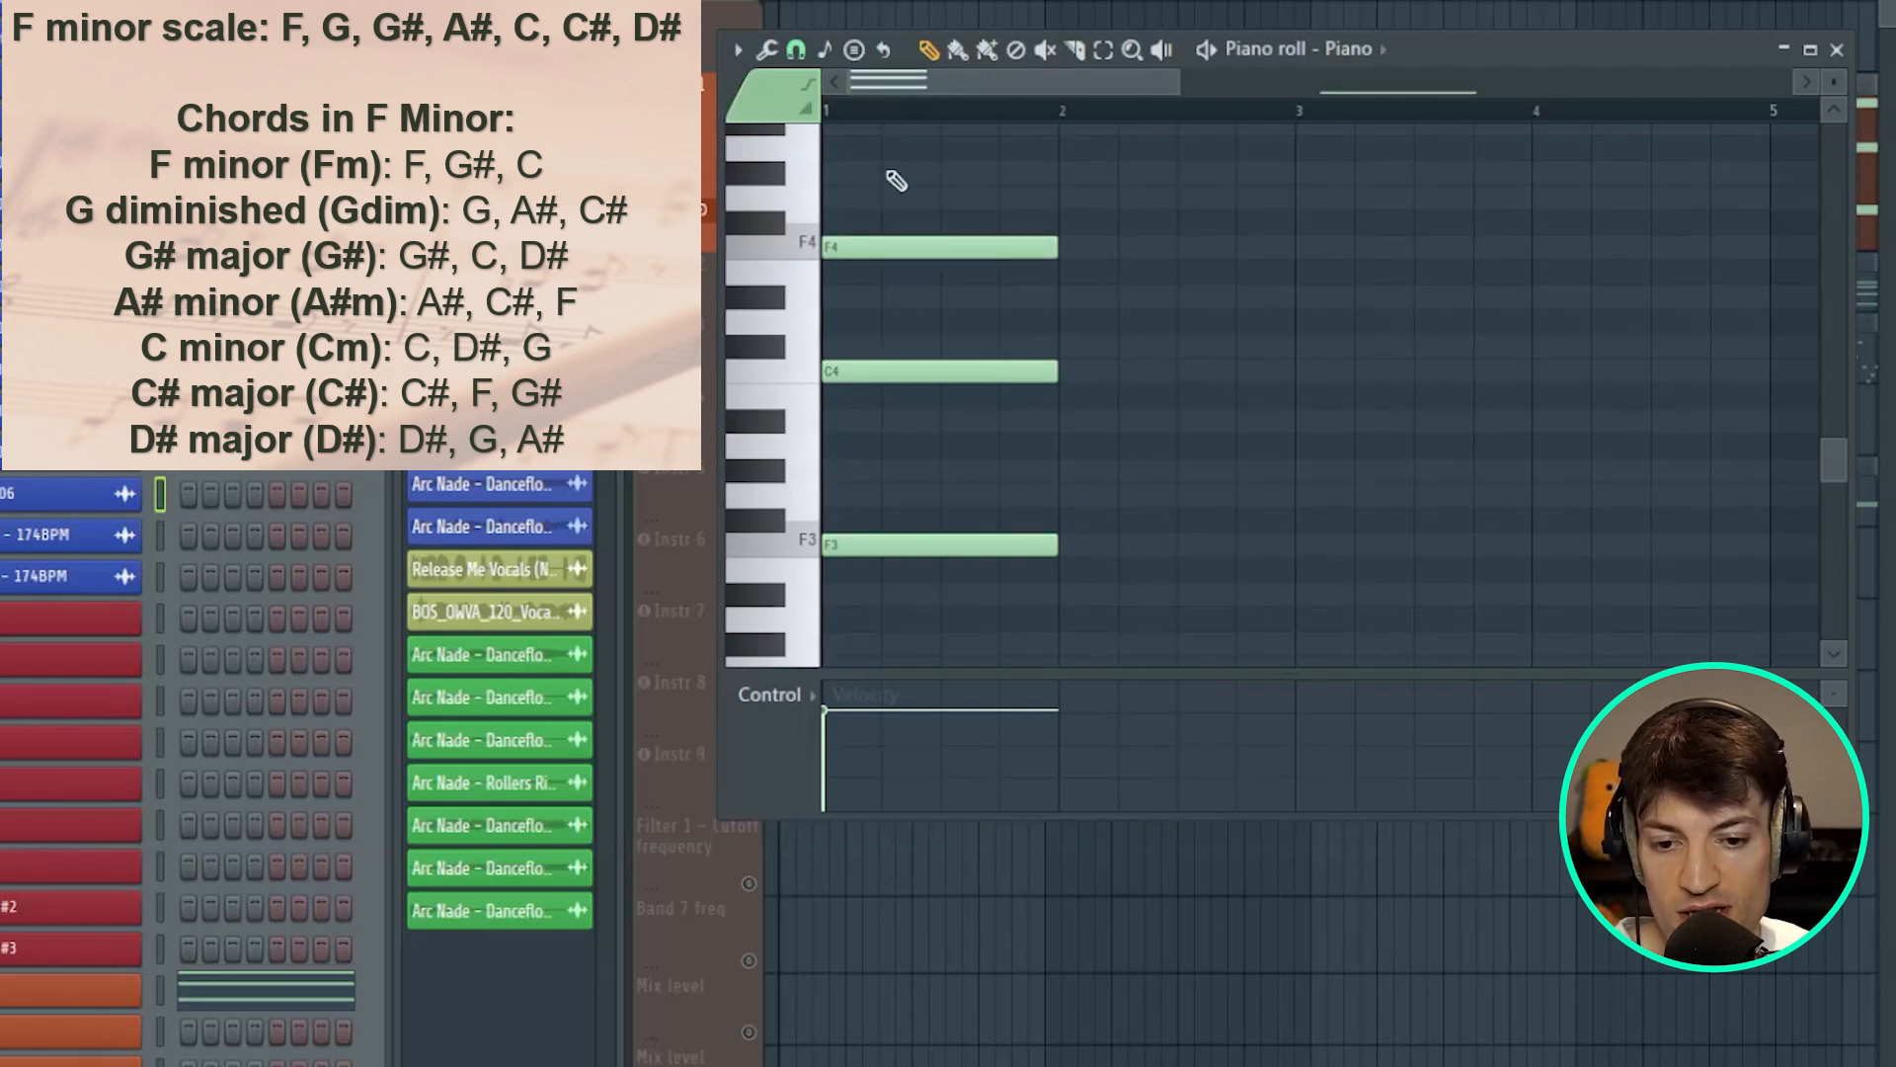
click(894, 176)
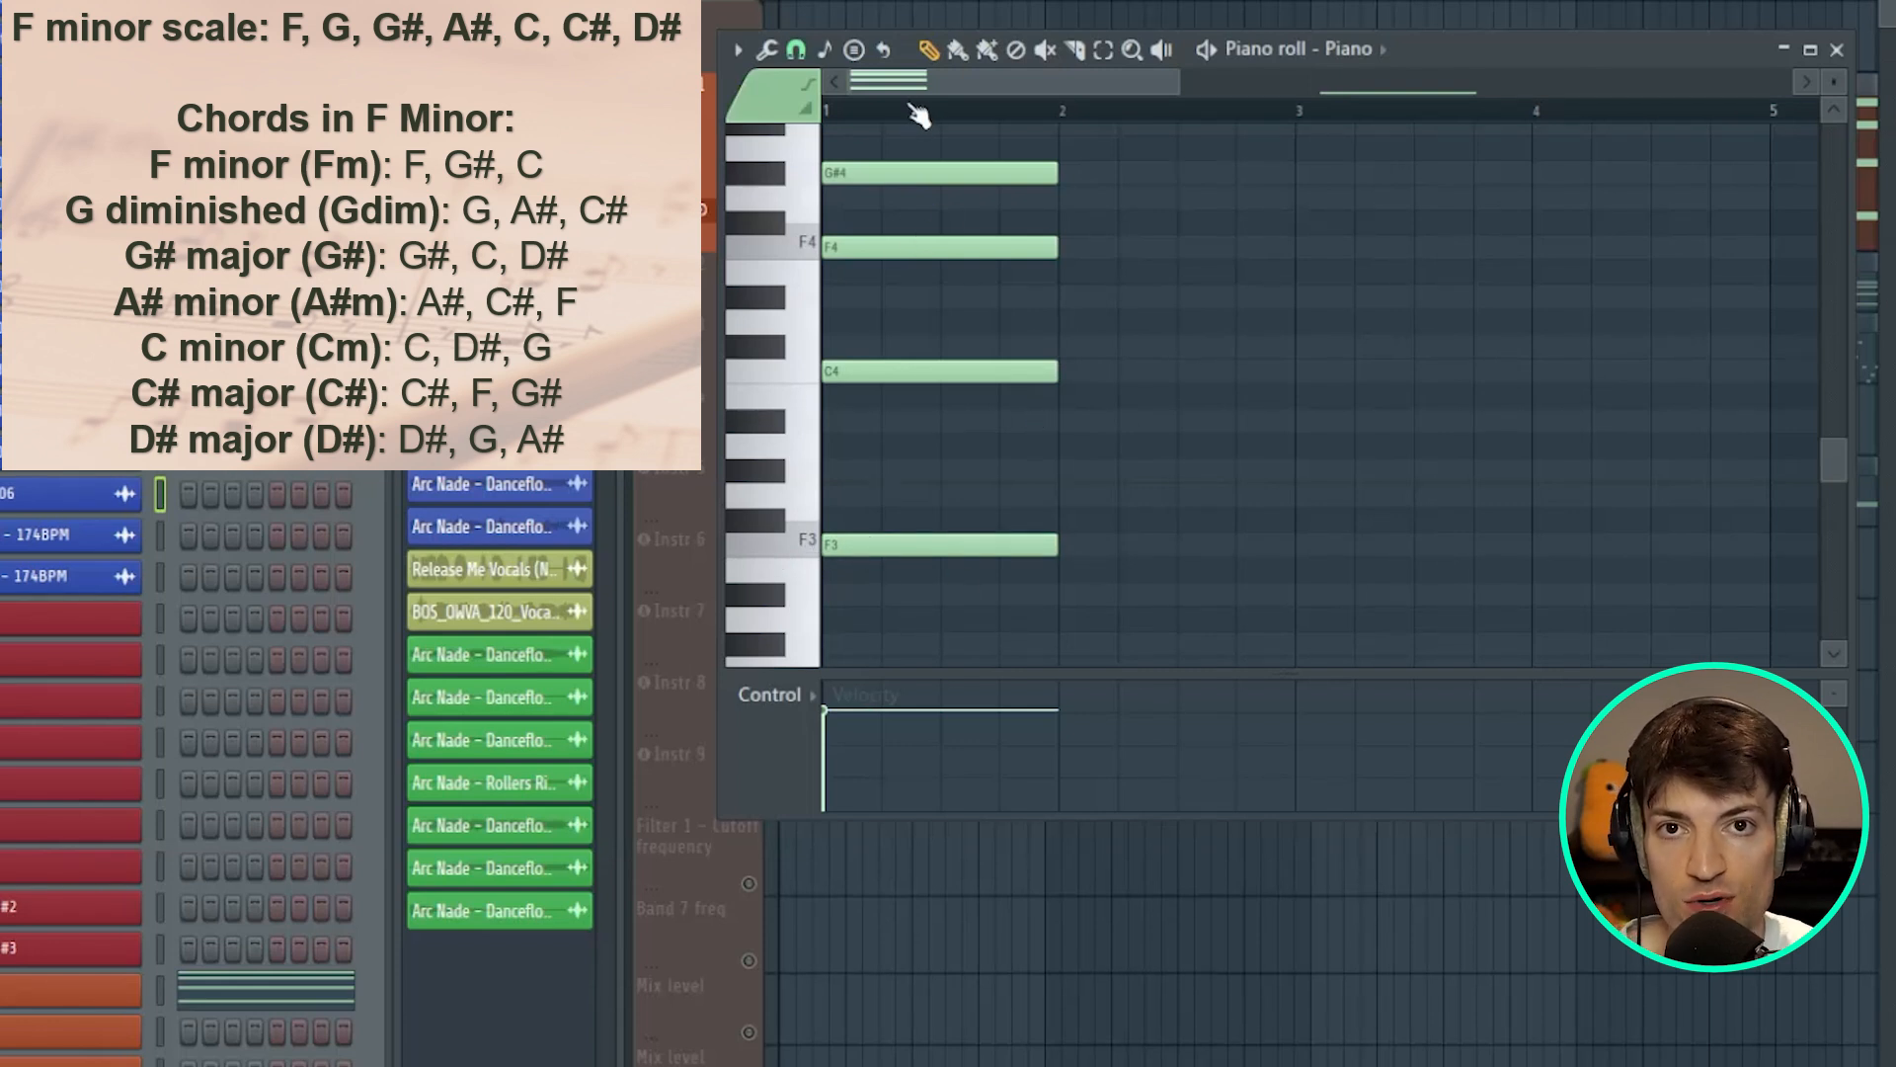
key(space)
key(space)
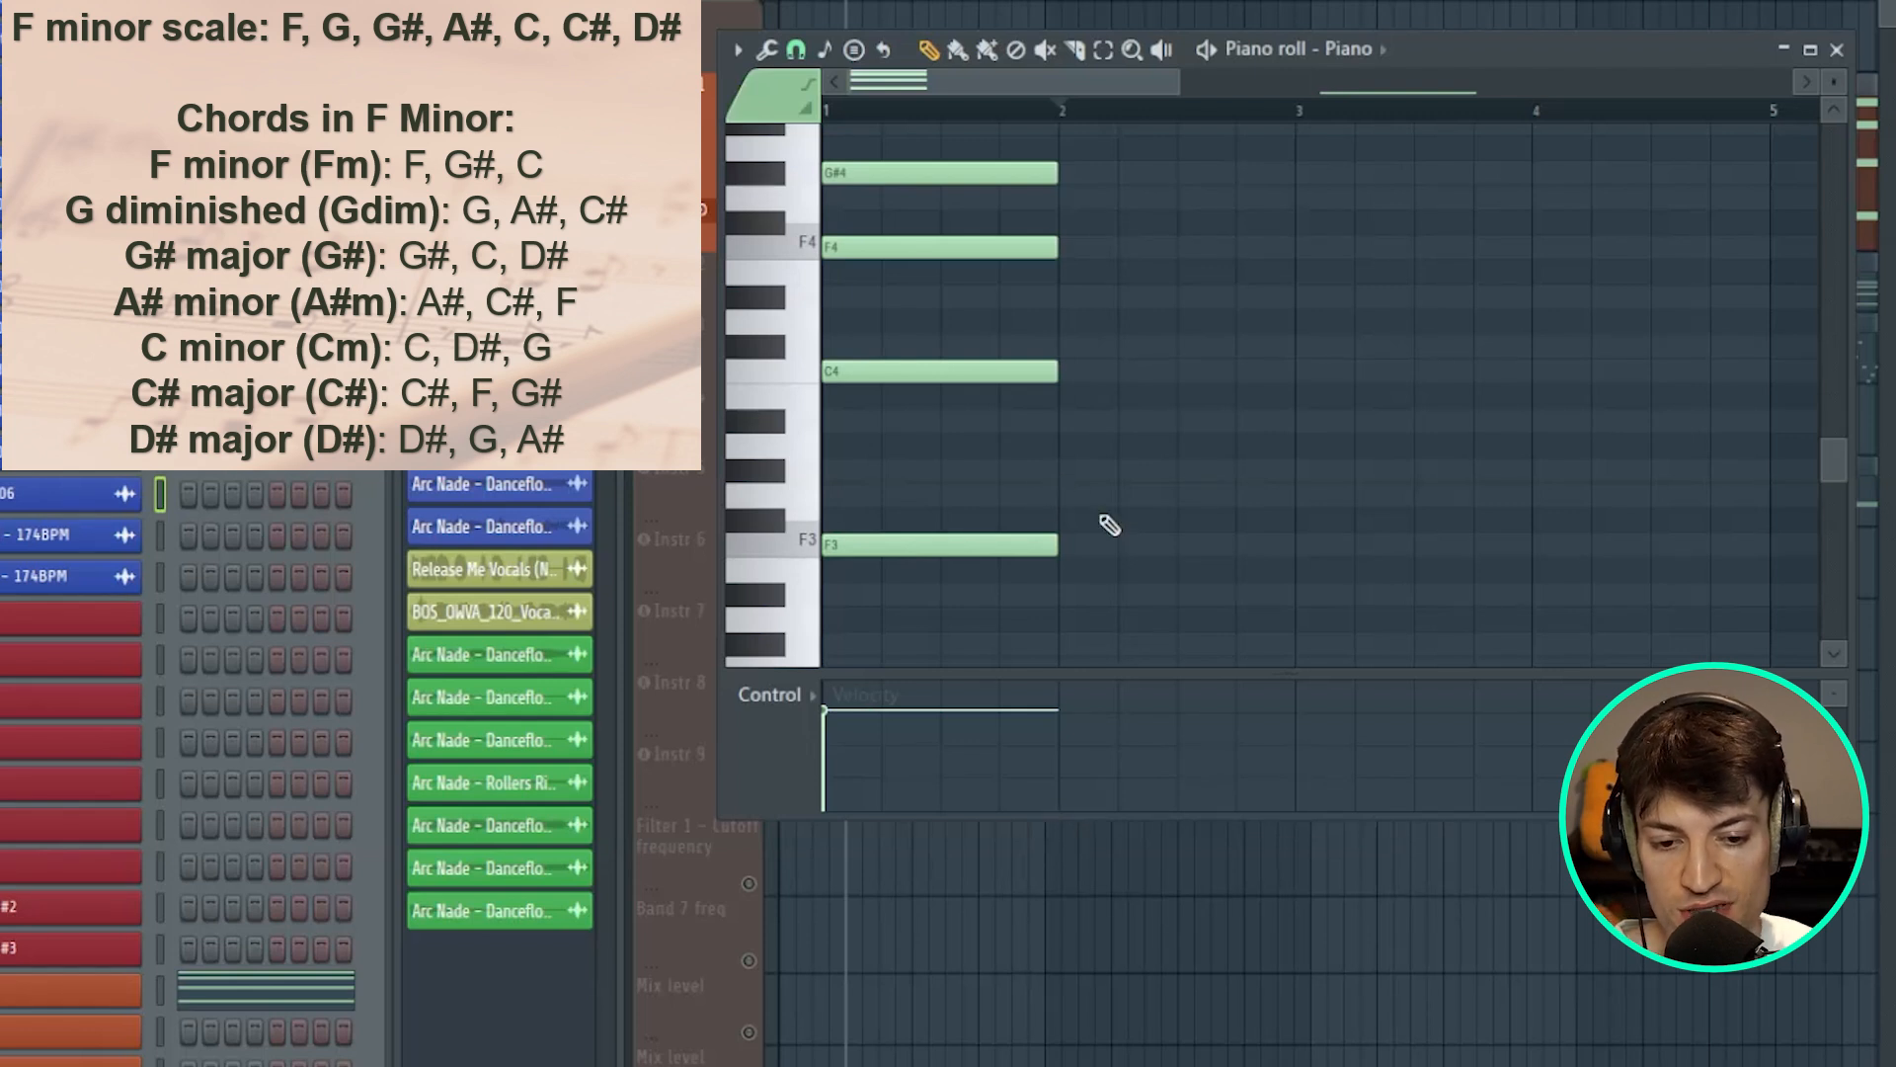
- Enter a one-bar G# major chord in bar 2 using G#3, C4, D#4 and G#4
click(1064, 470)
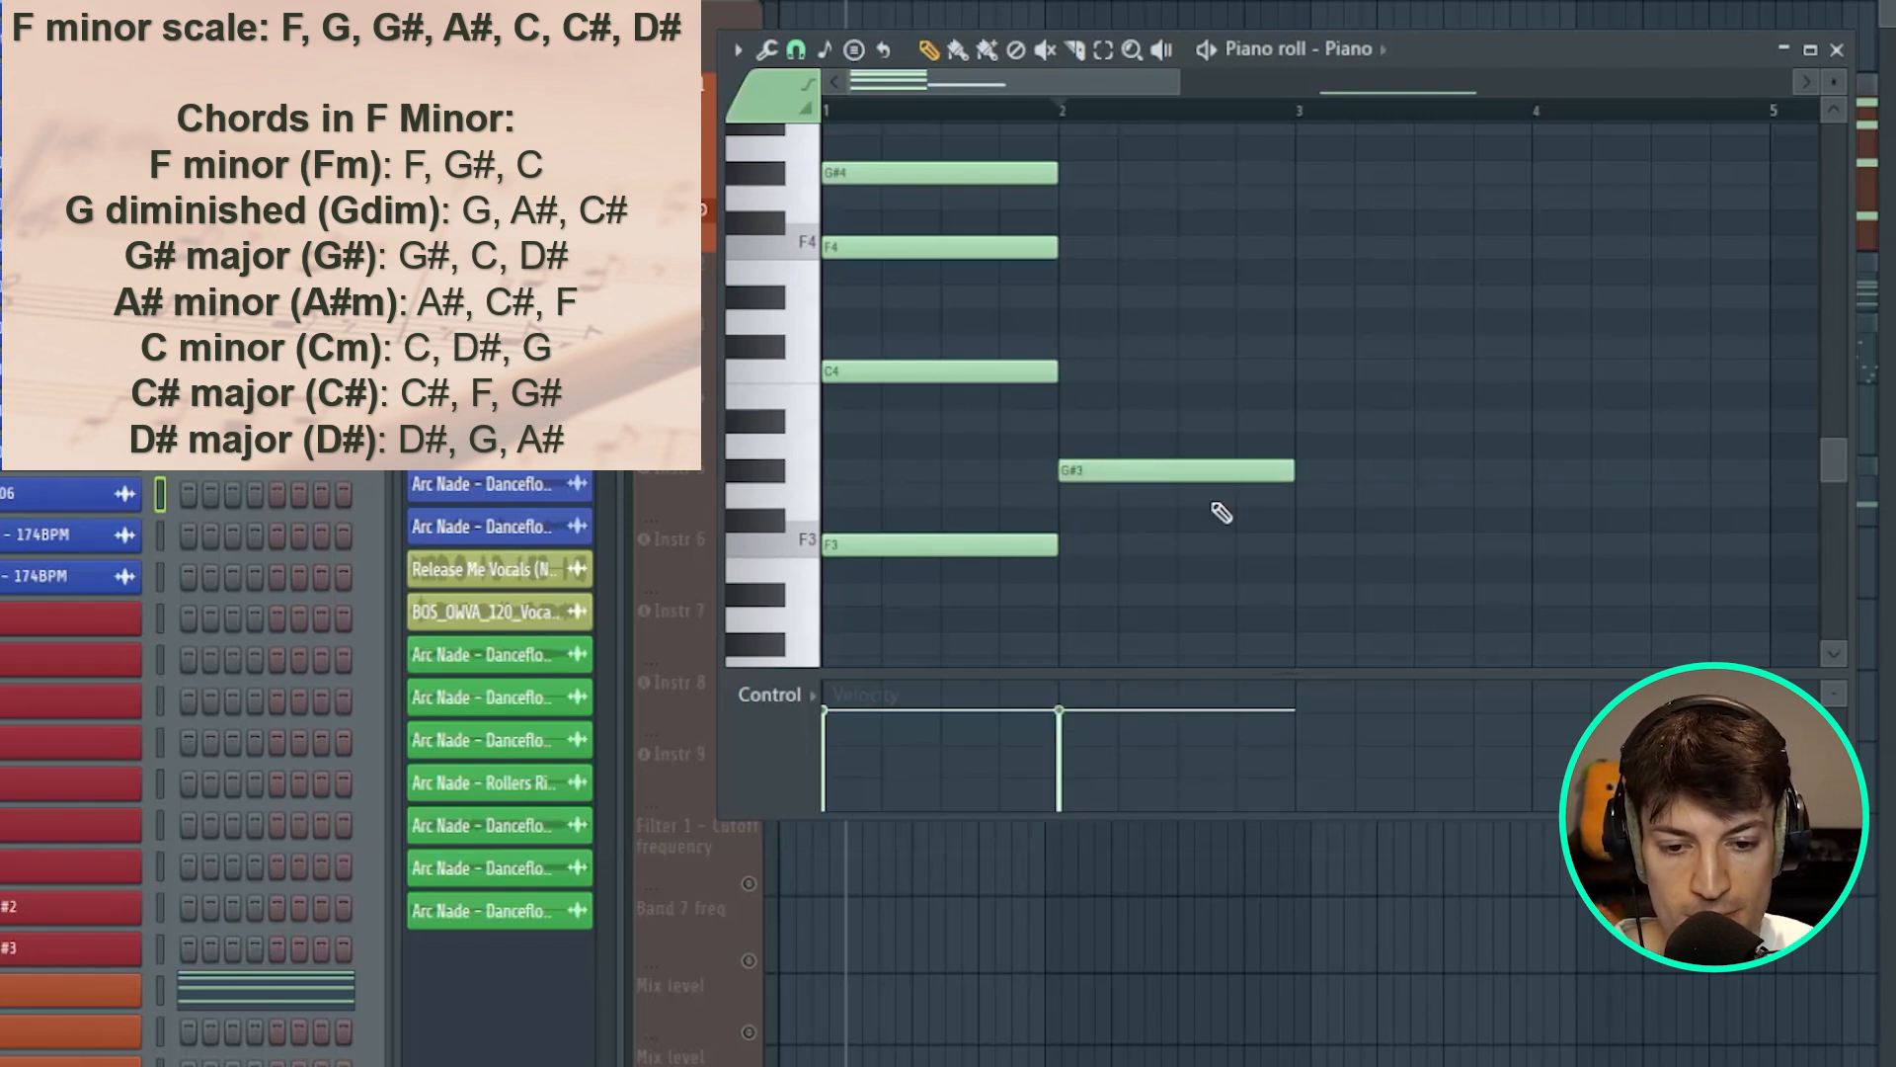
click(1077, 371)
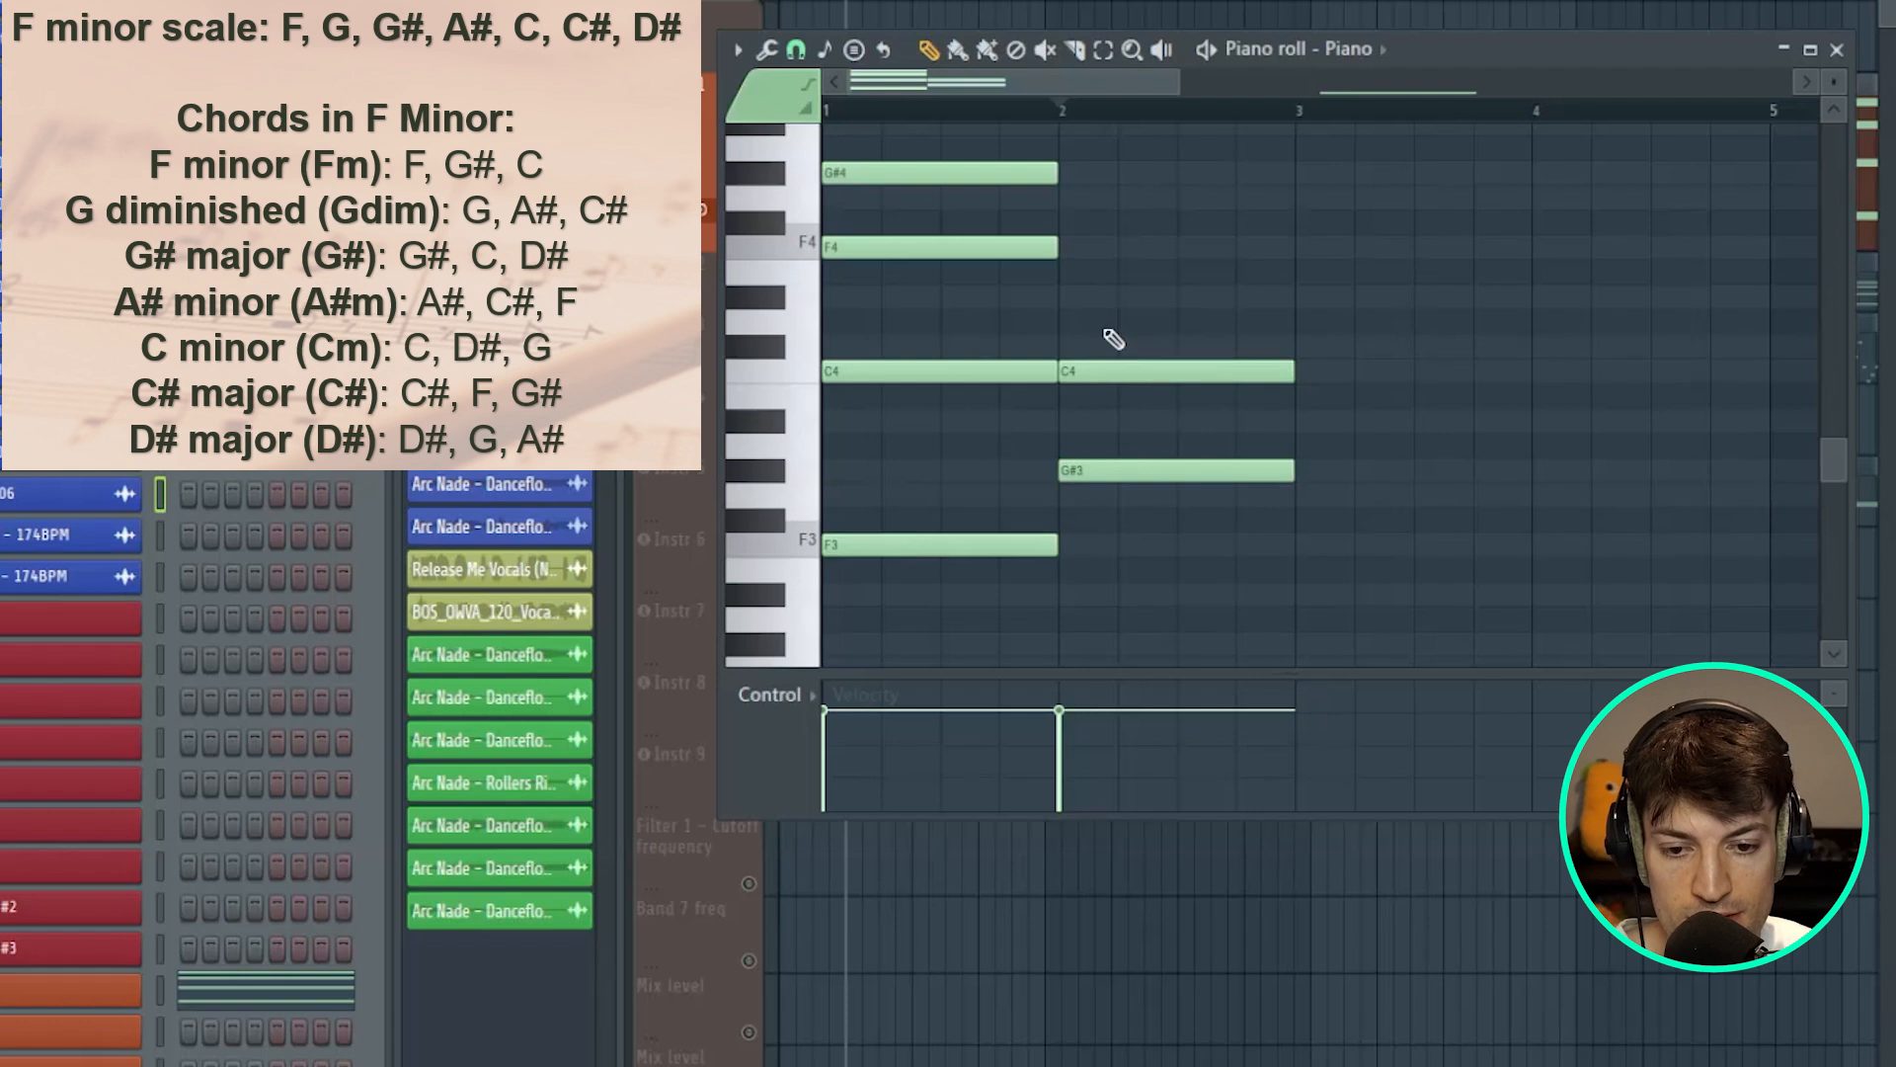
click(1071, 295)
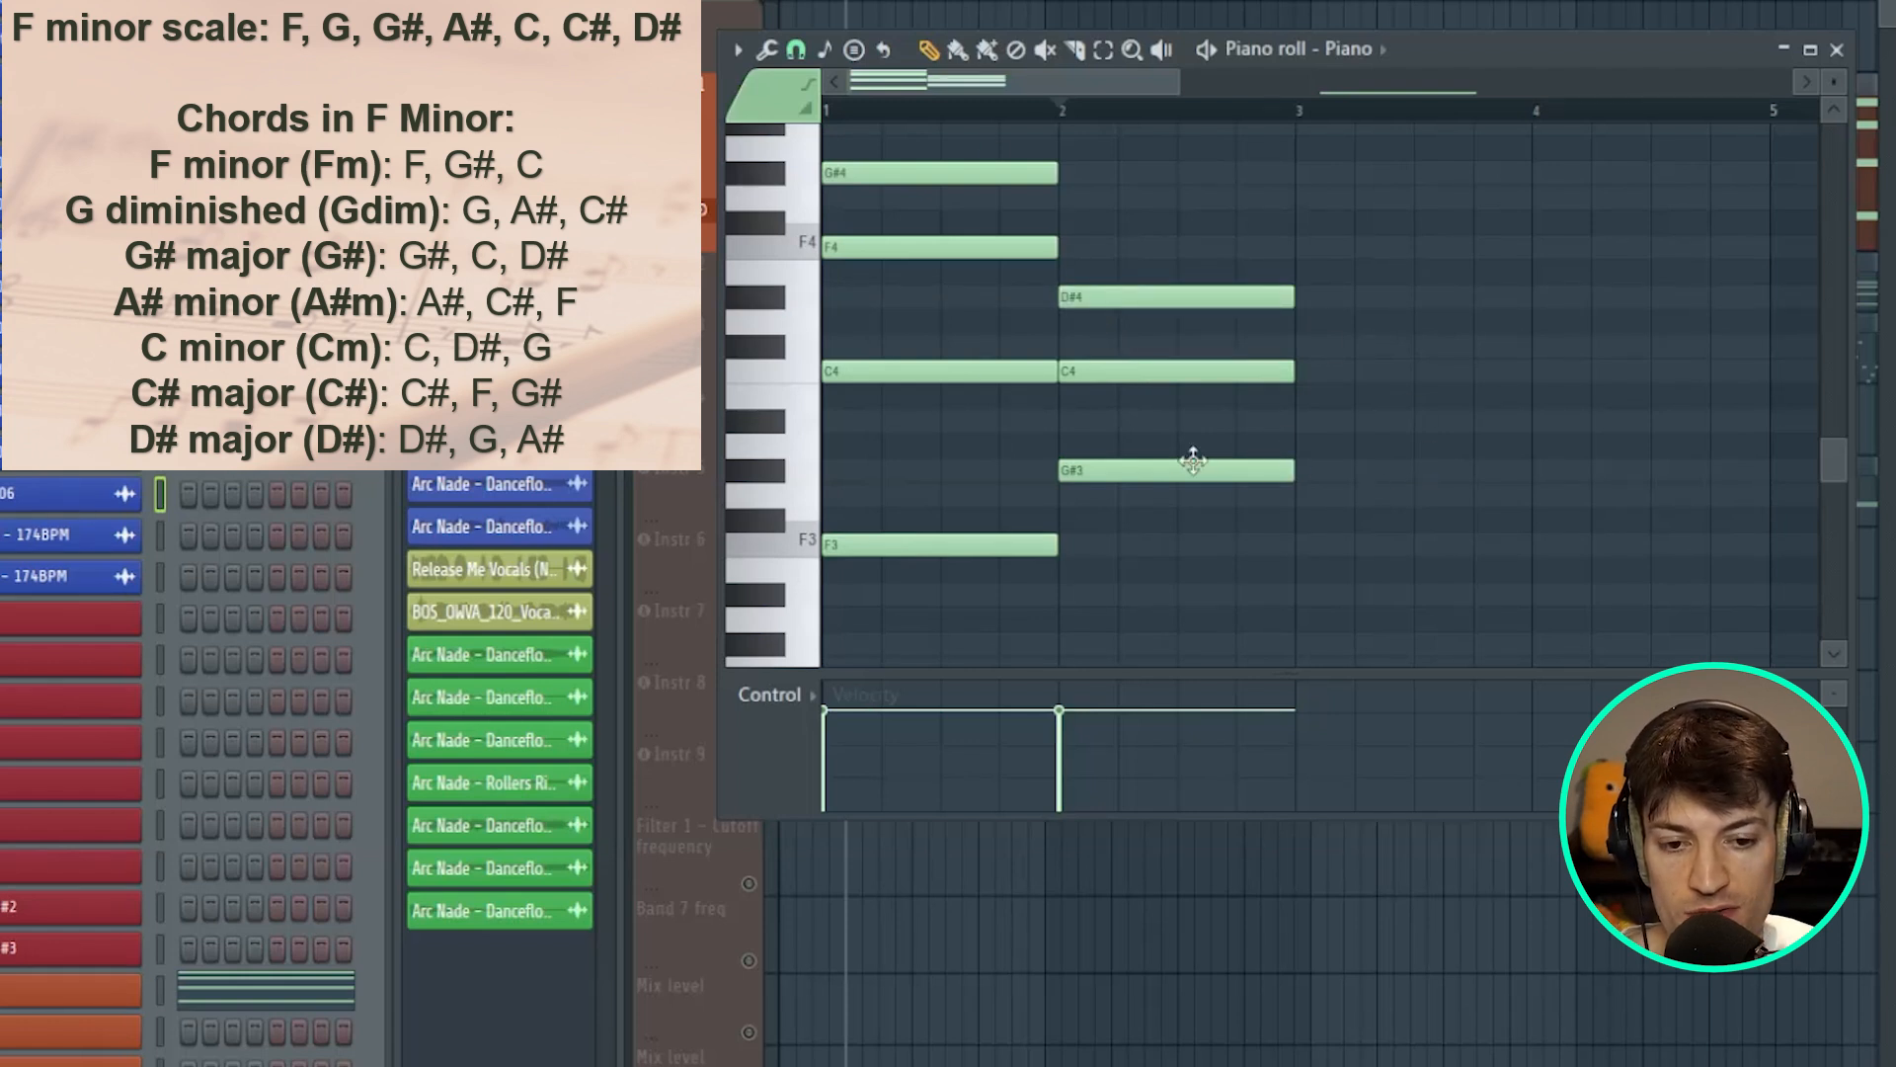
scroll(1133, 595, up, 1)
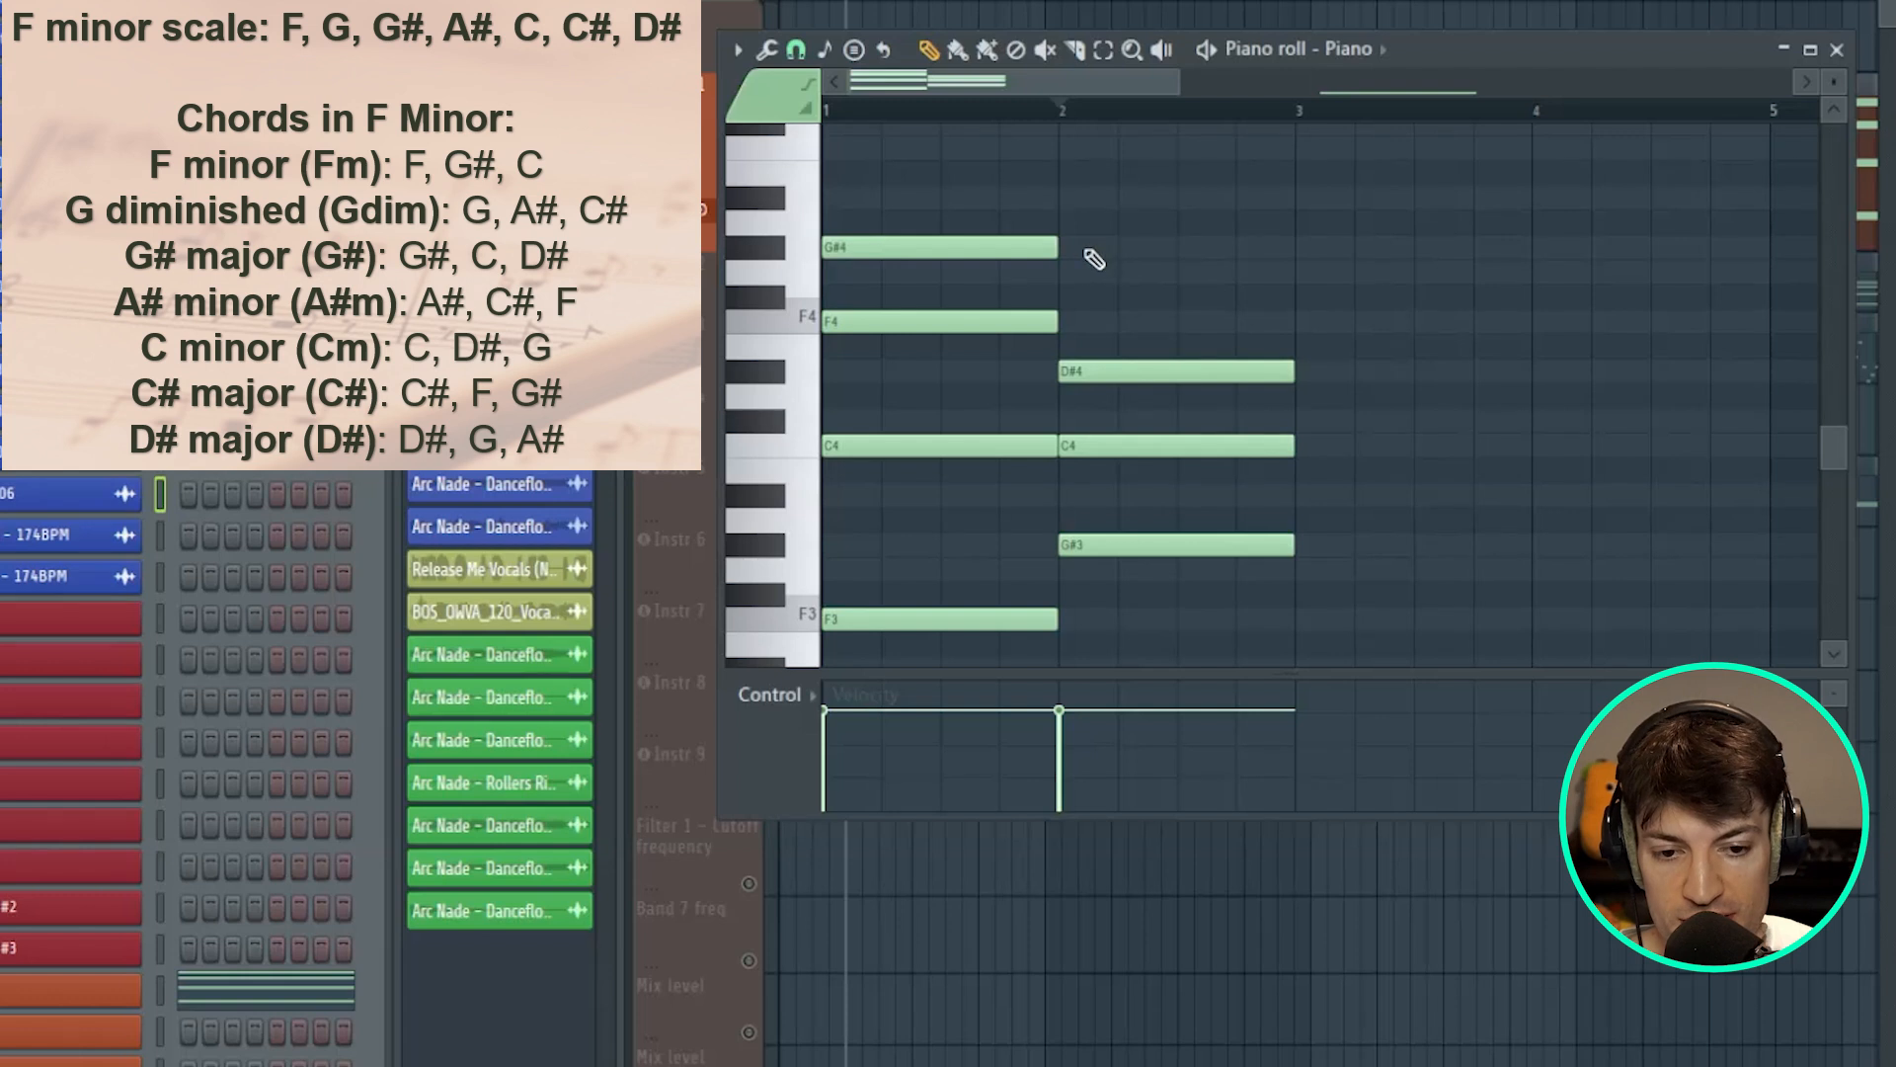
click(1092, 249)
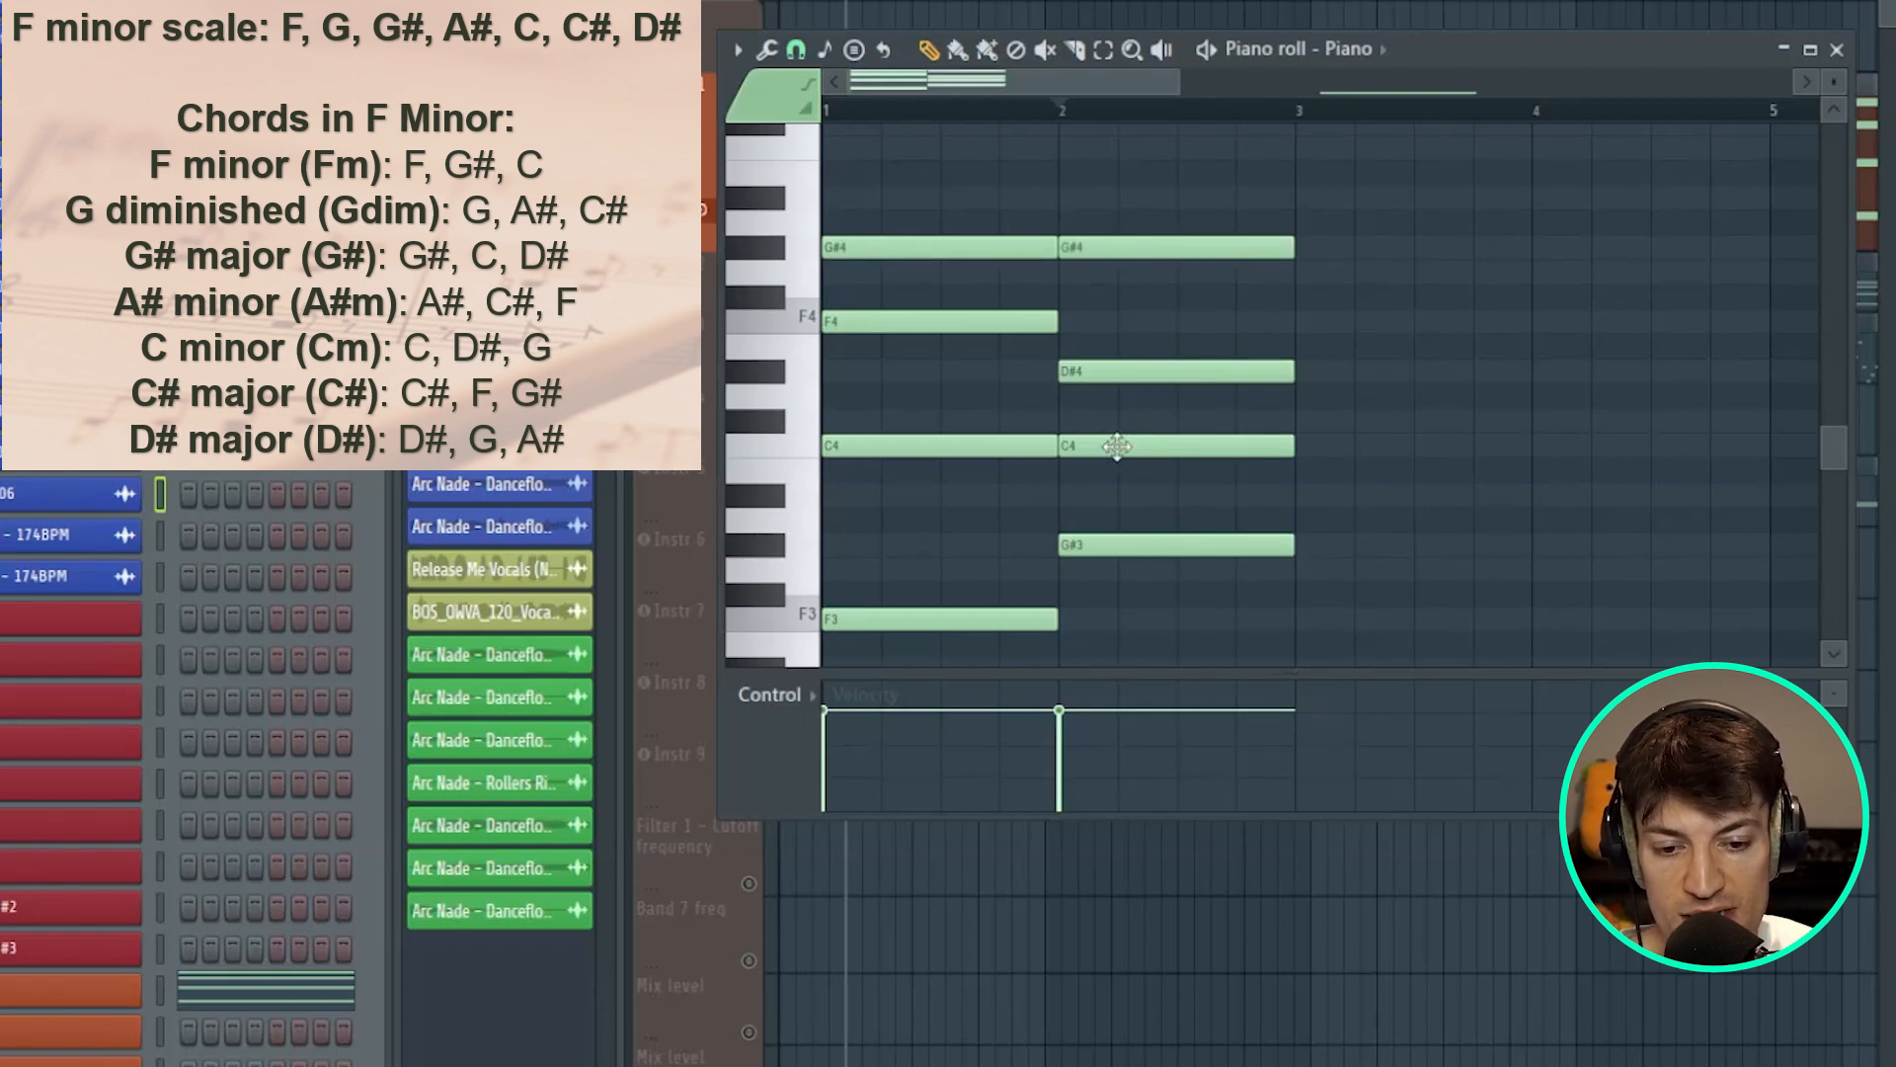
- Move the C4 note in bar 2 up an octave to C5 and play back both chords
drag(1117, 447, 1135, 152)
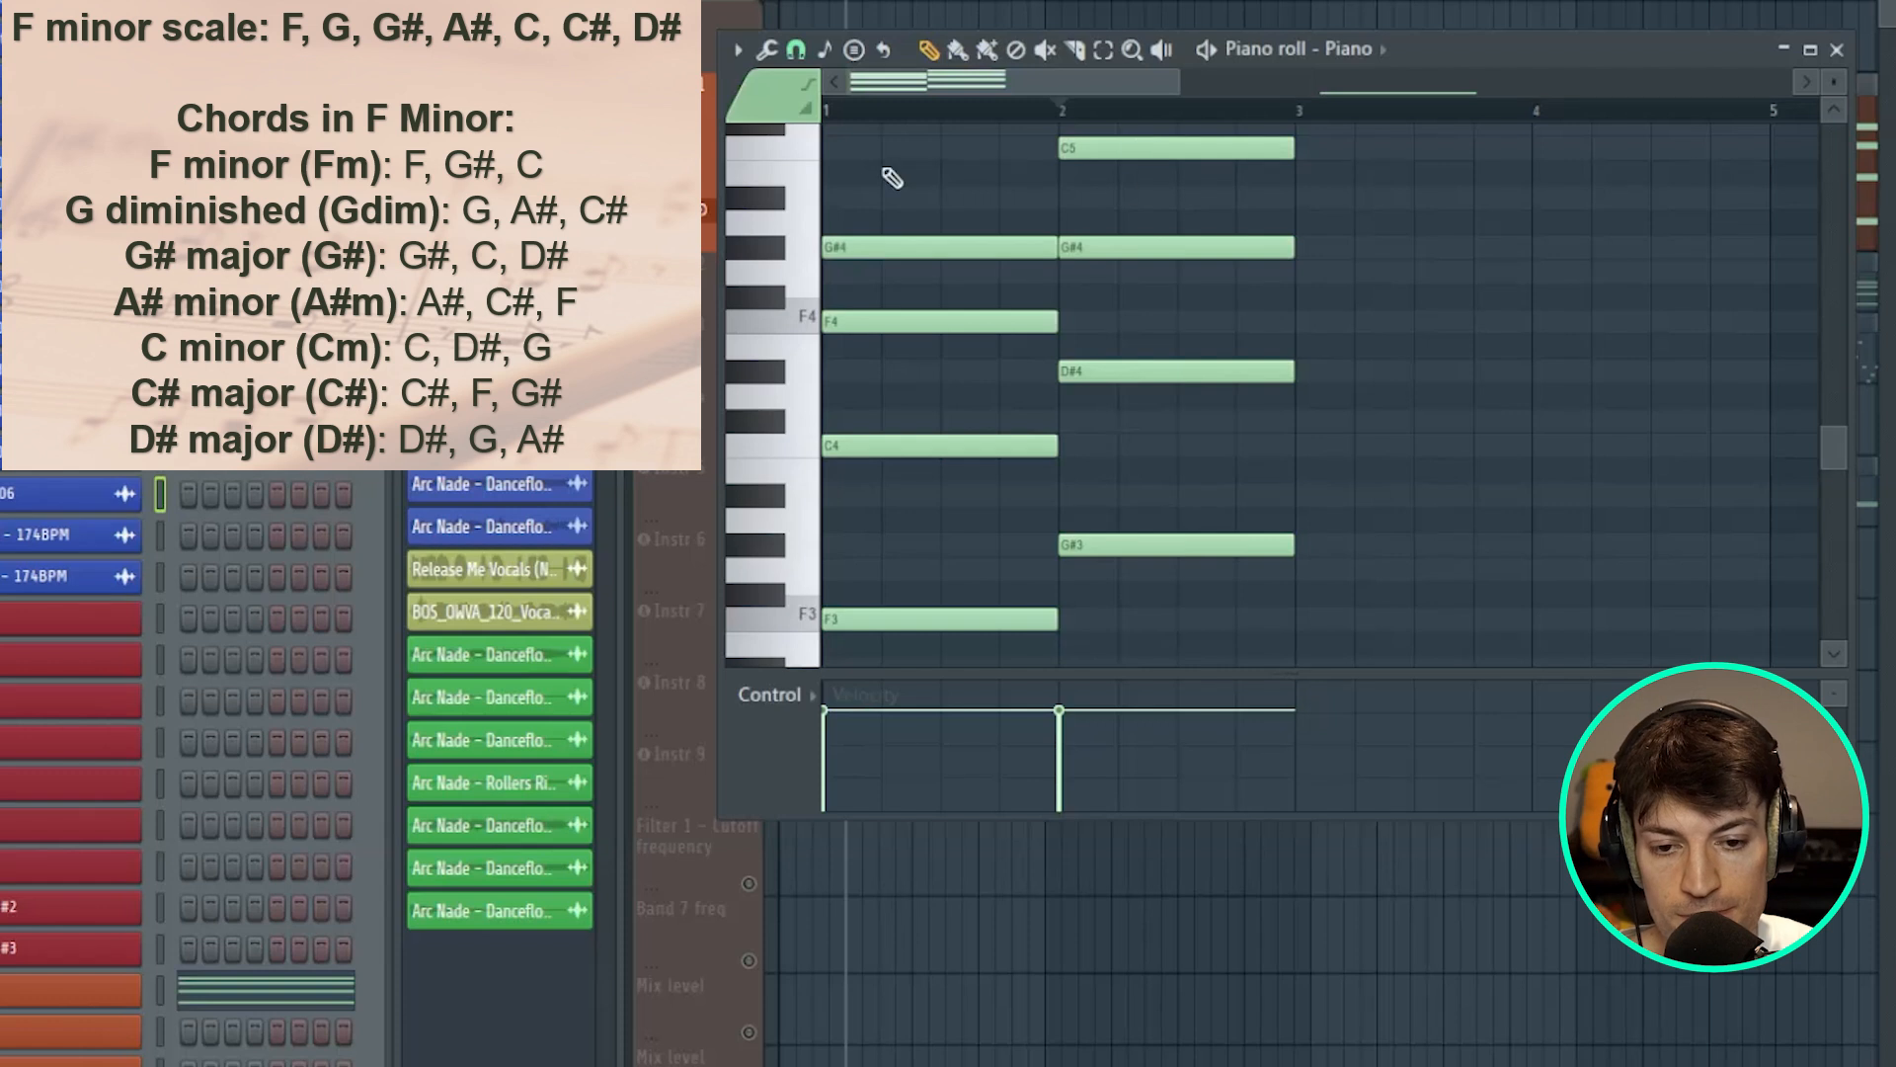
key(space)
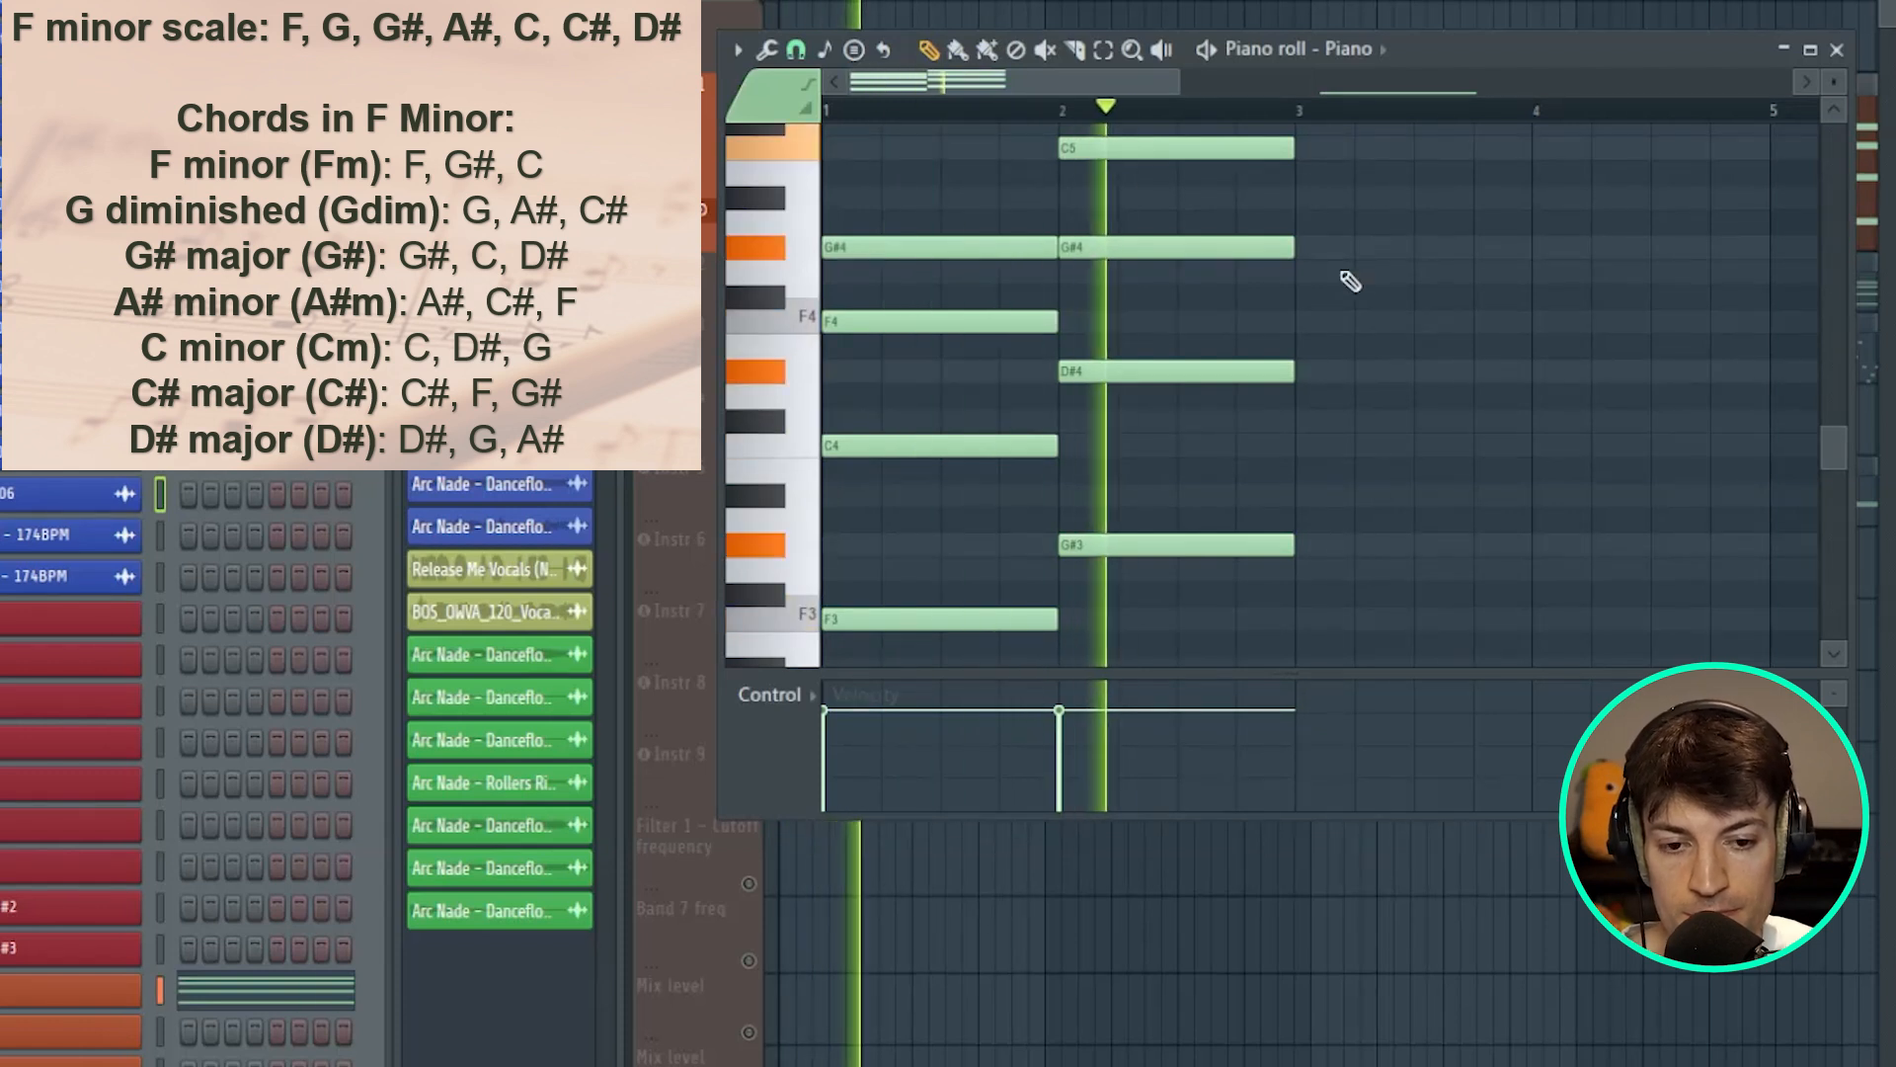
key(space)
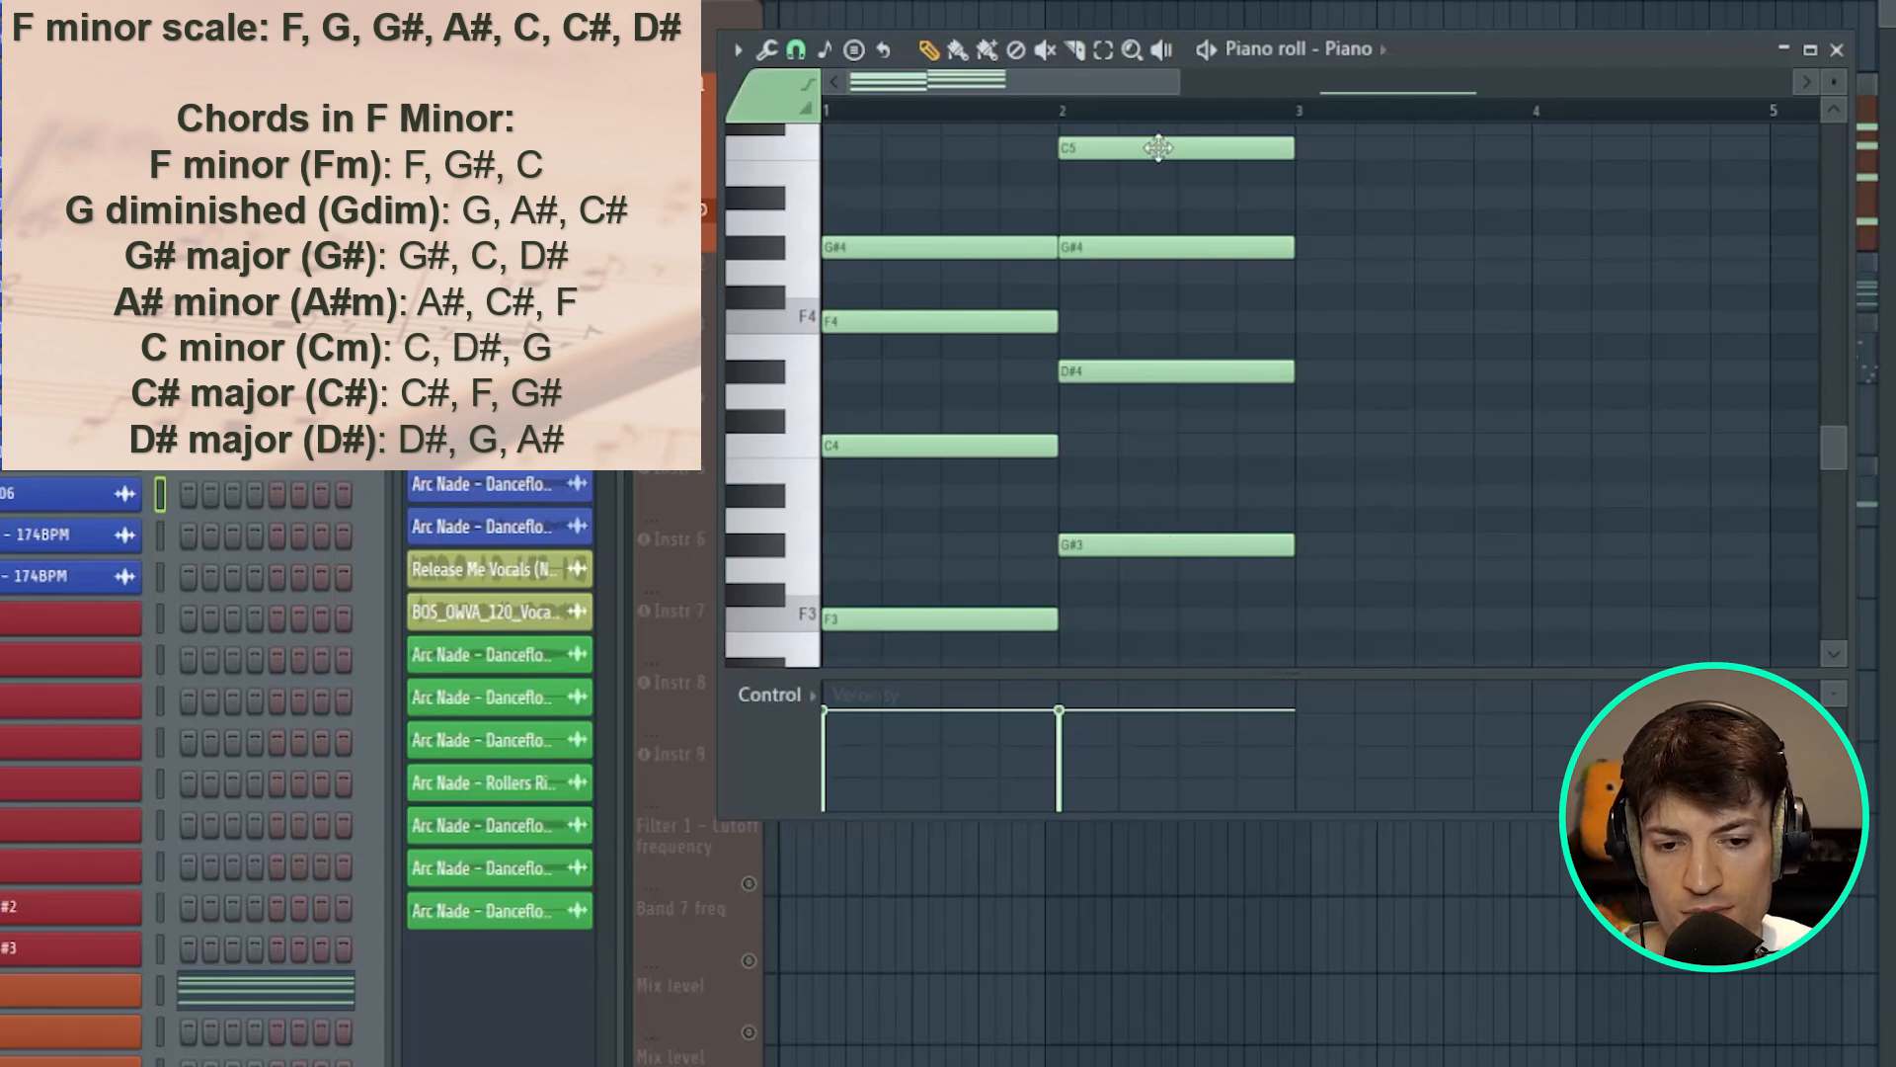
- Replace the C5 note in bar 2 with C4 and play the pattern back
right_click(1076, 156)
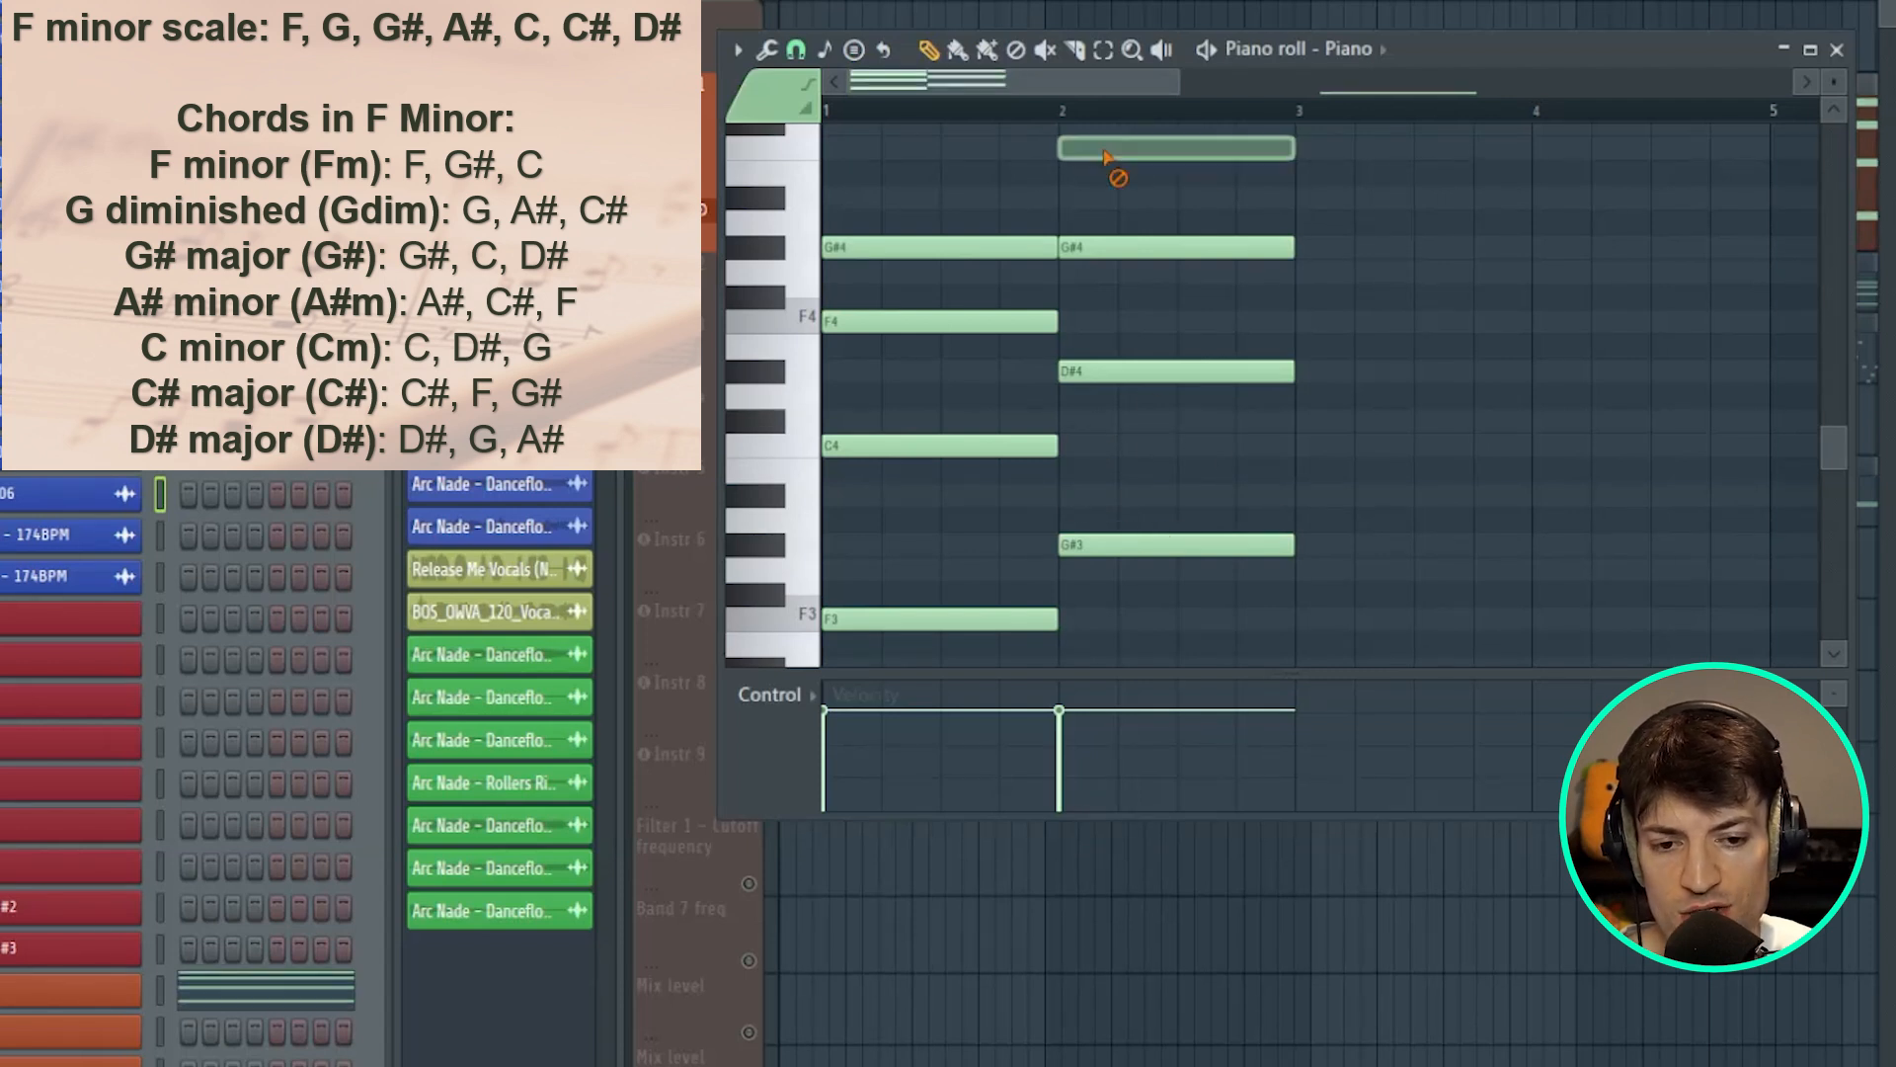
click(1086, 449)
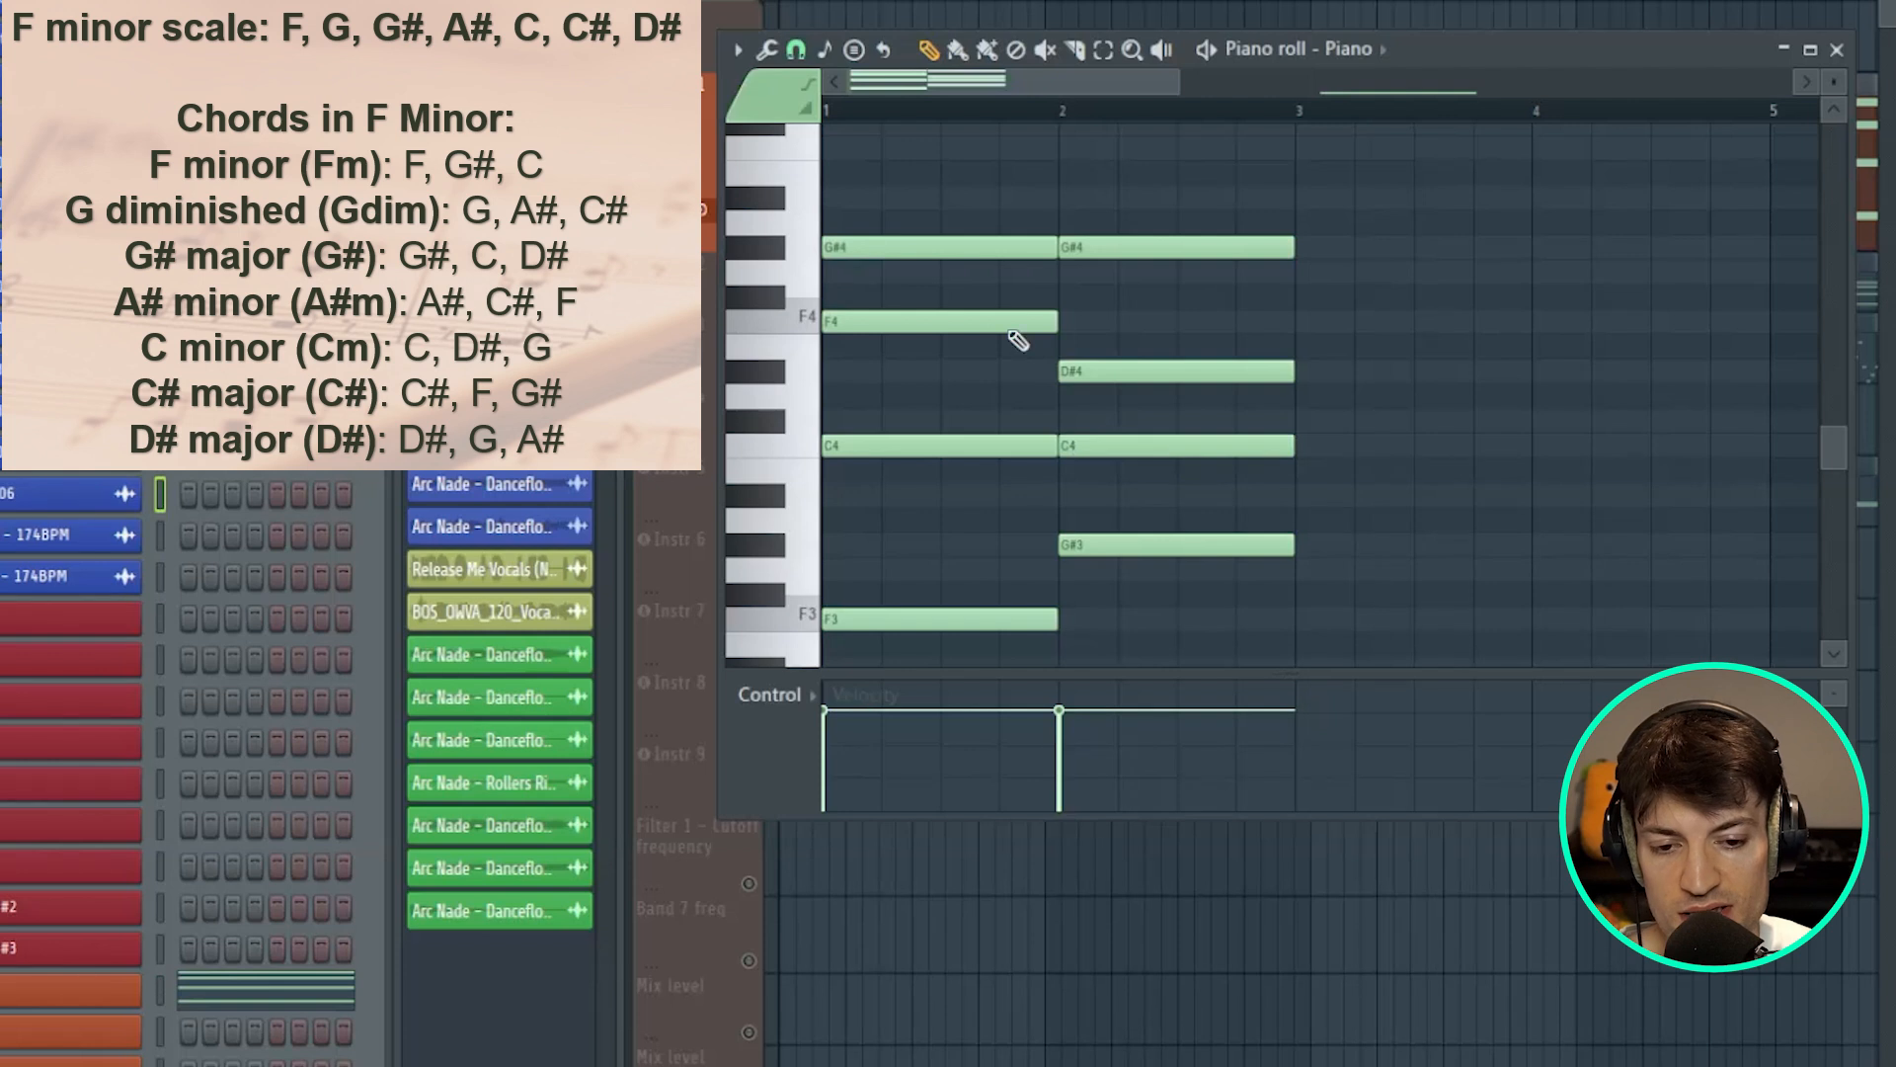
key(space)
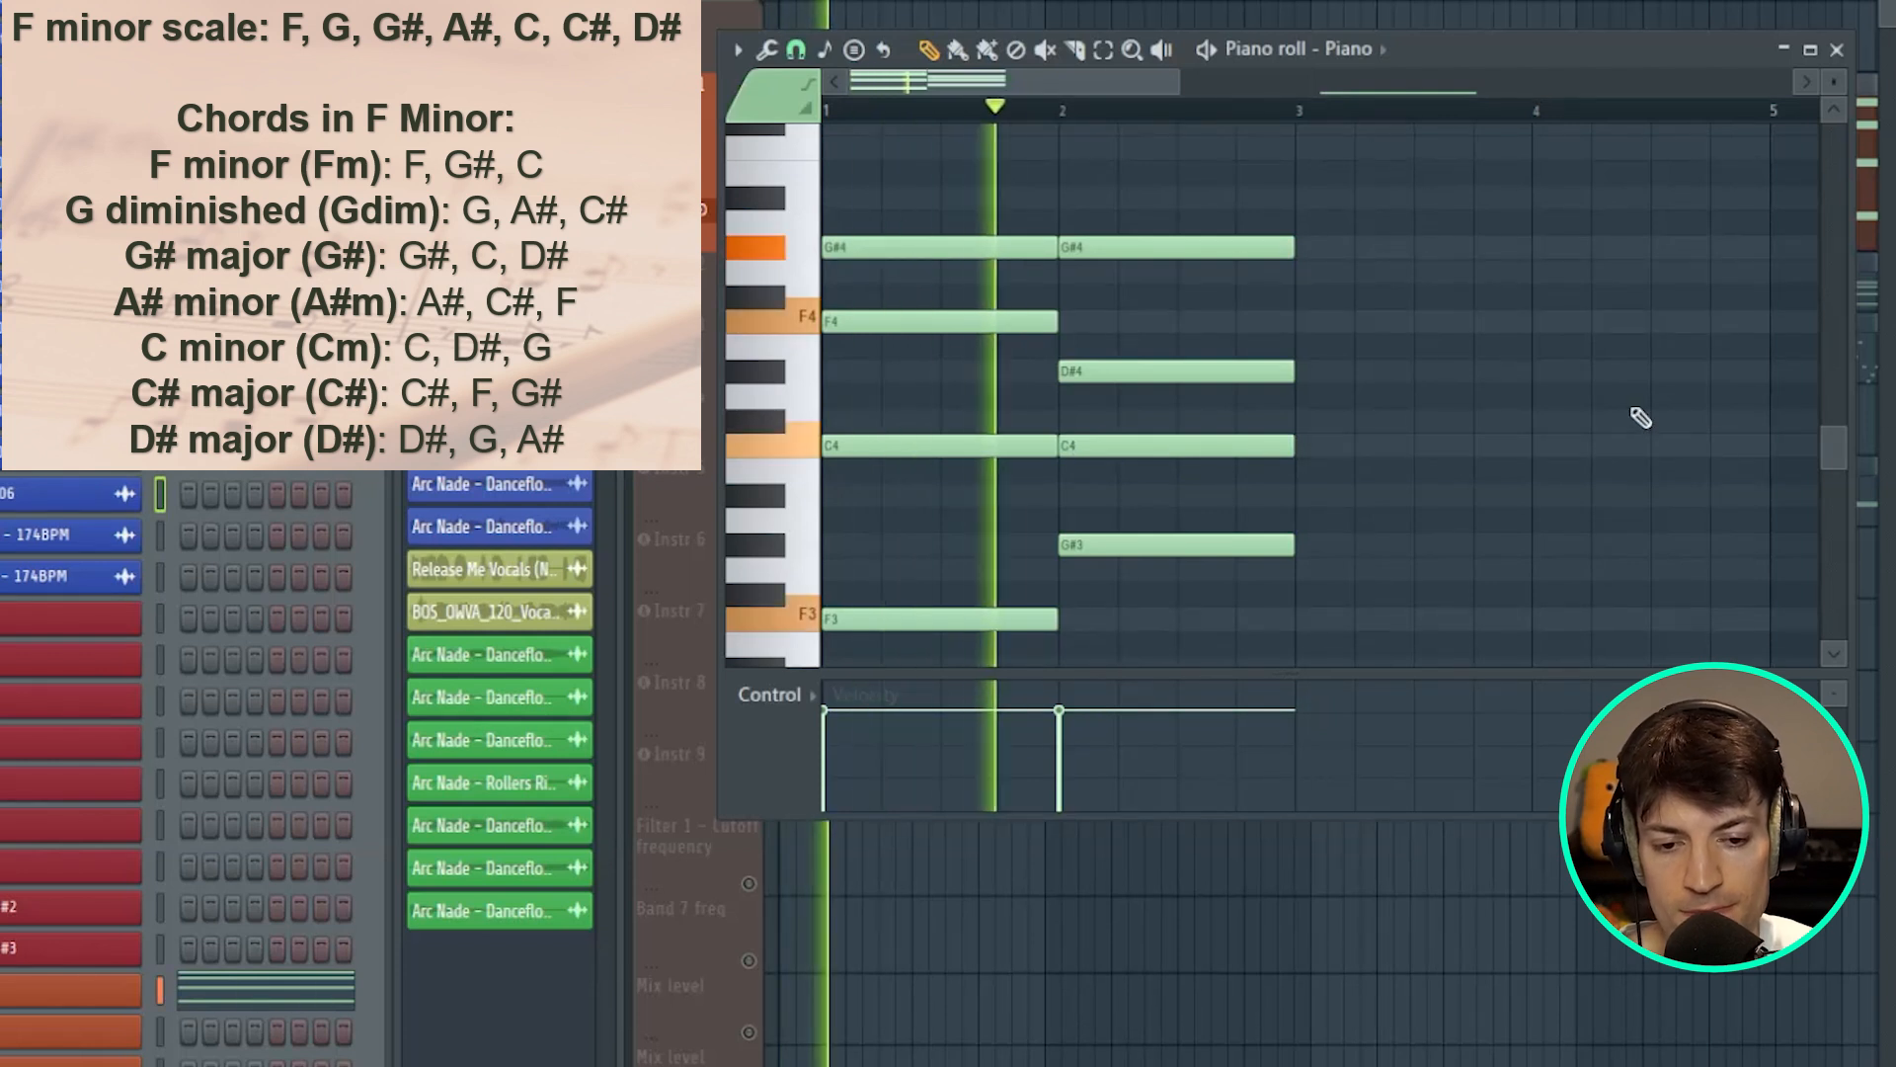
key(space)
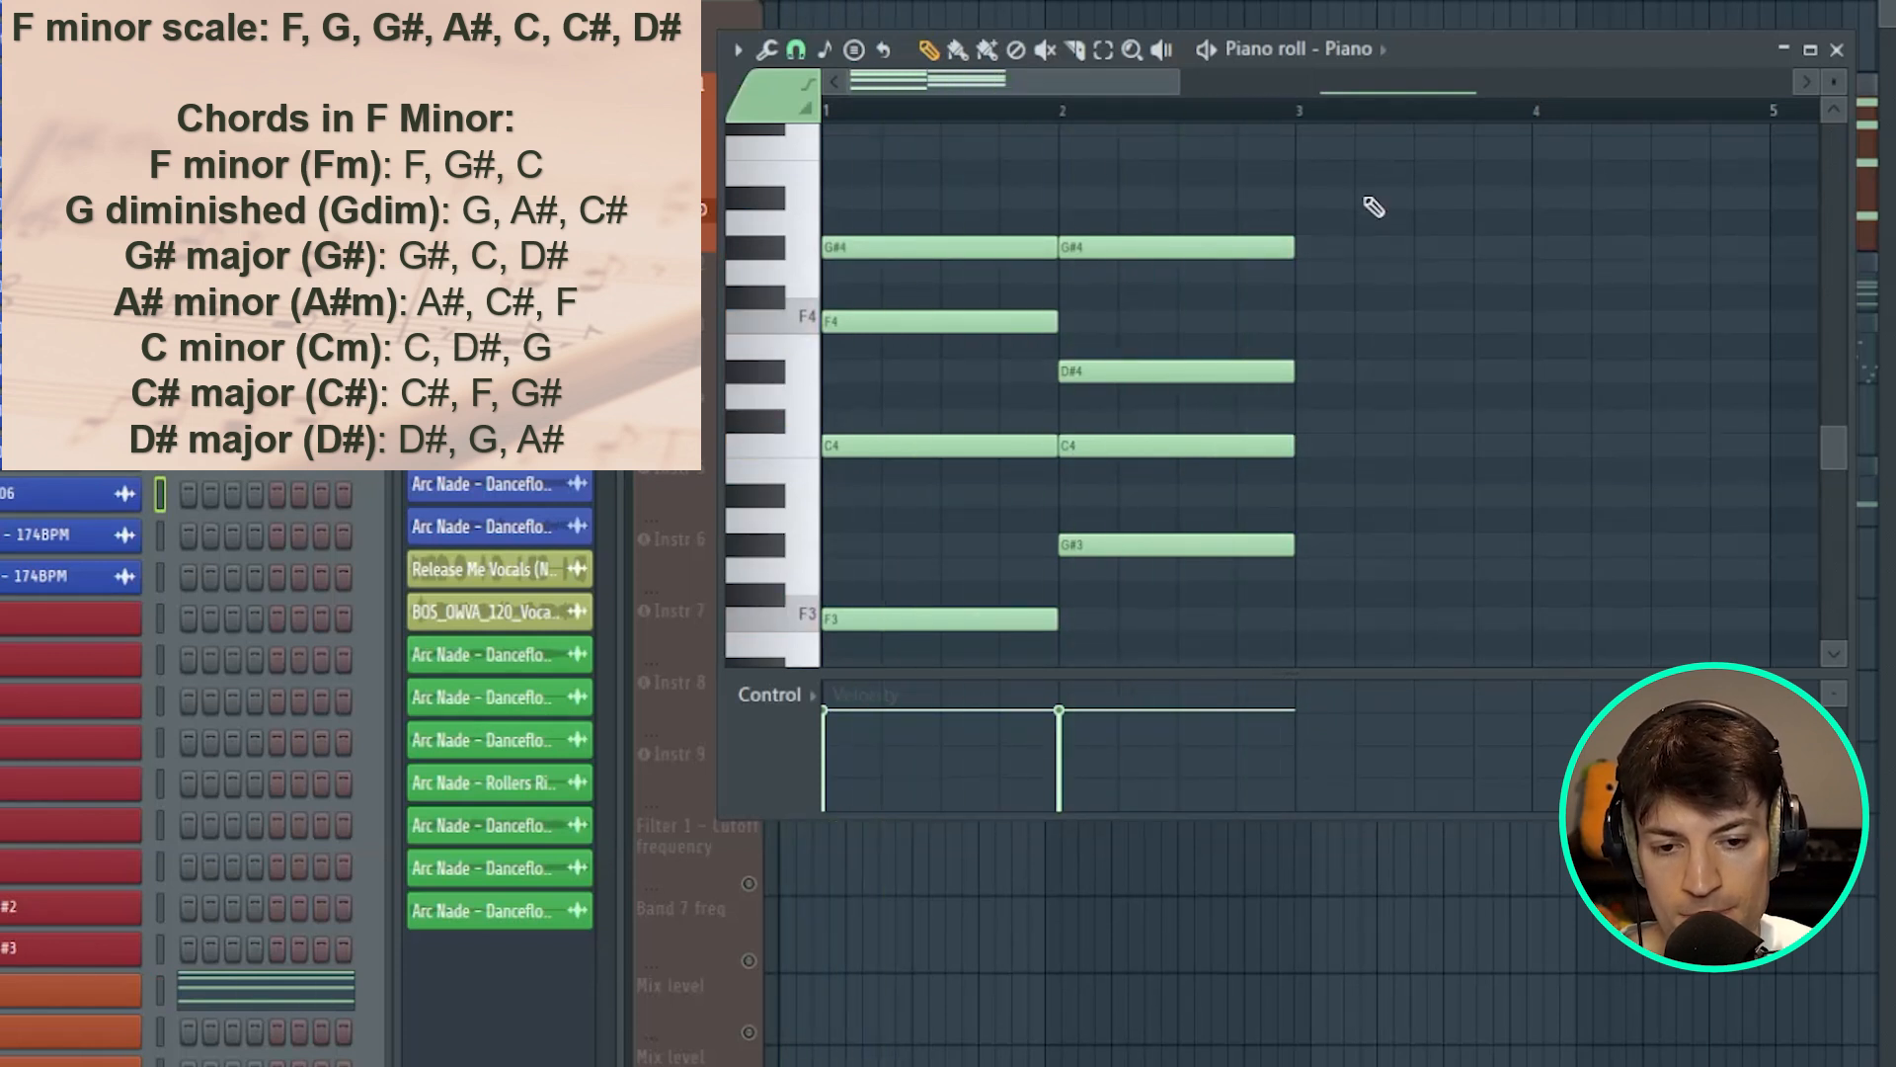
- Add a one-bar C5 note on top of the bar 2 chord and play both chords
click(1073, 150)
key(space)
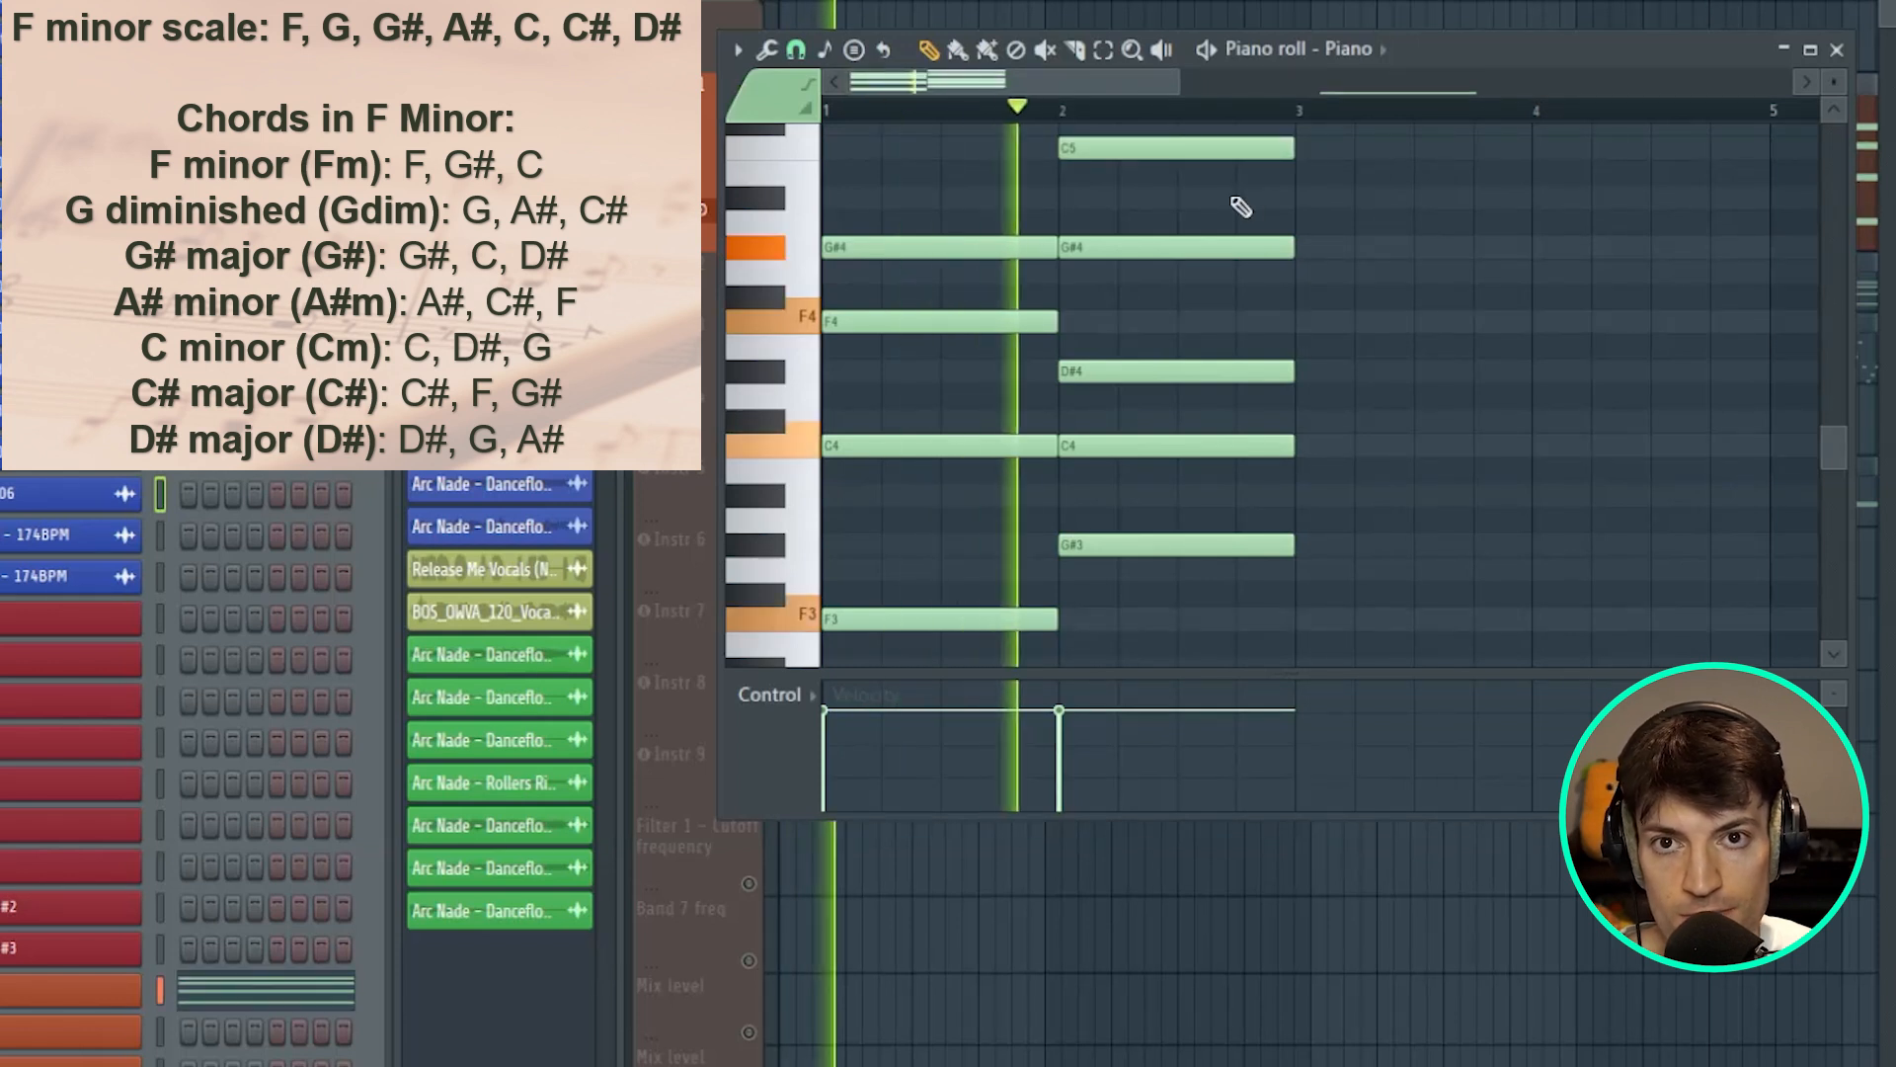
key(space)
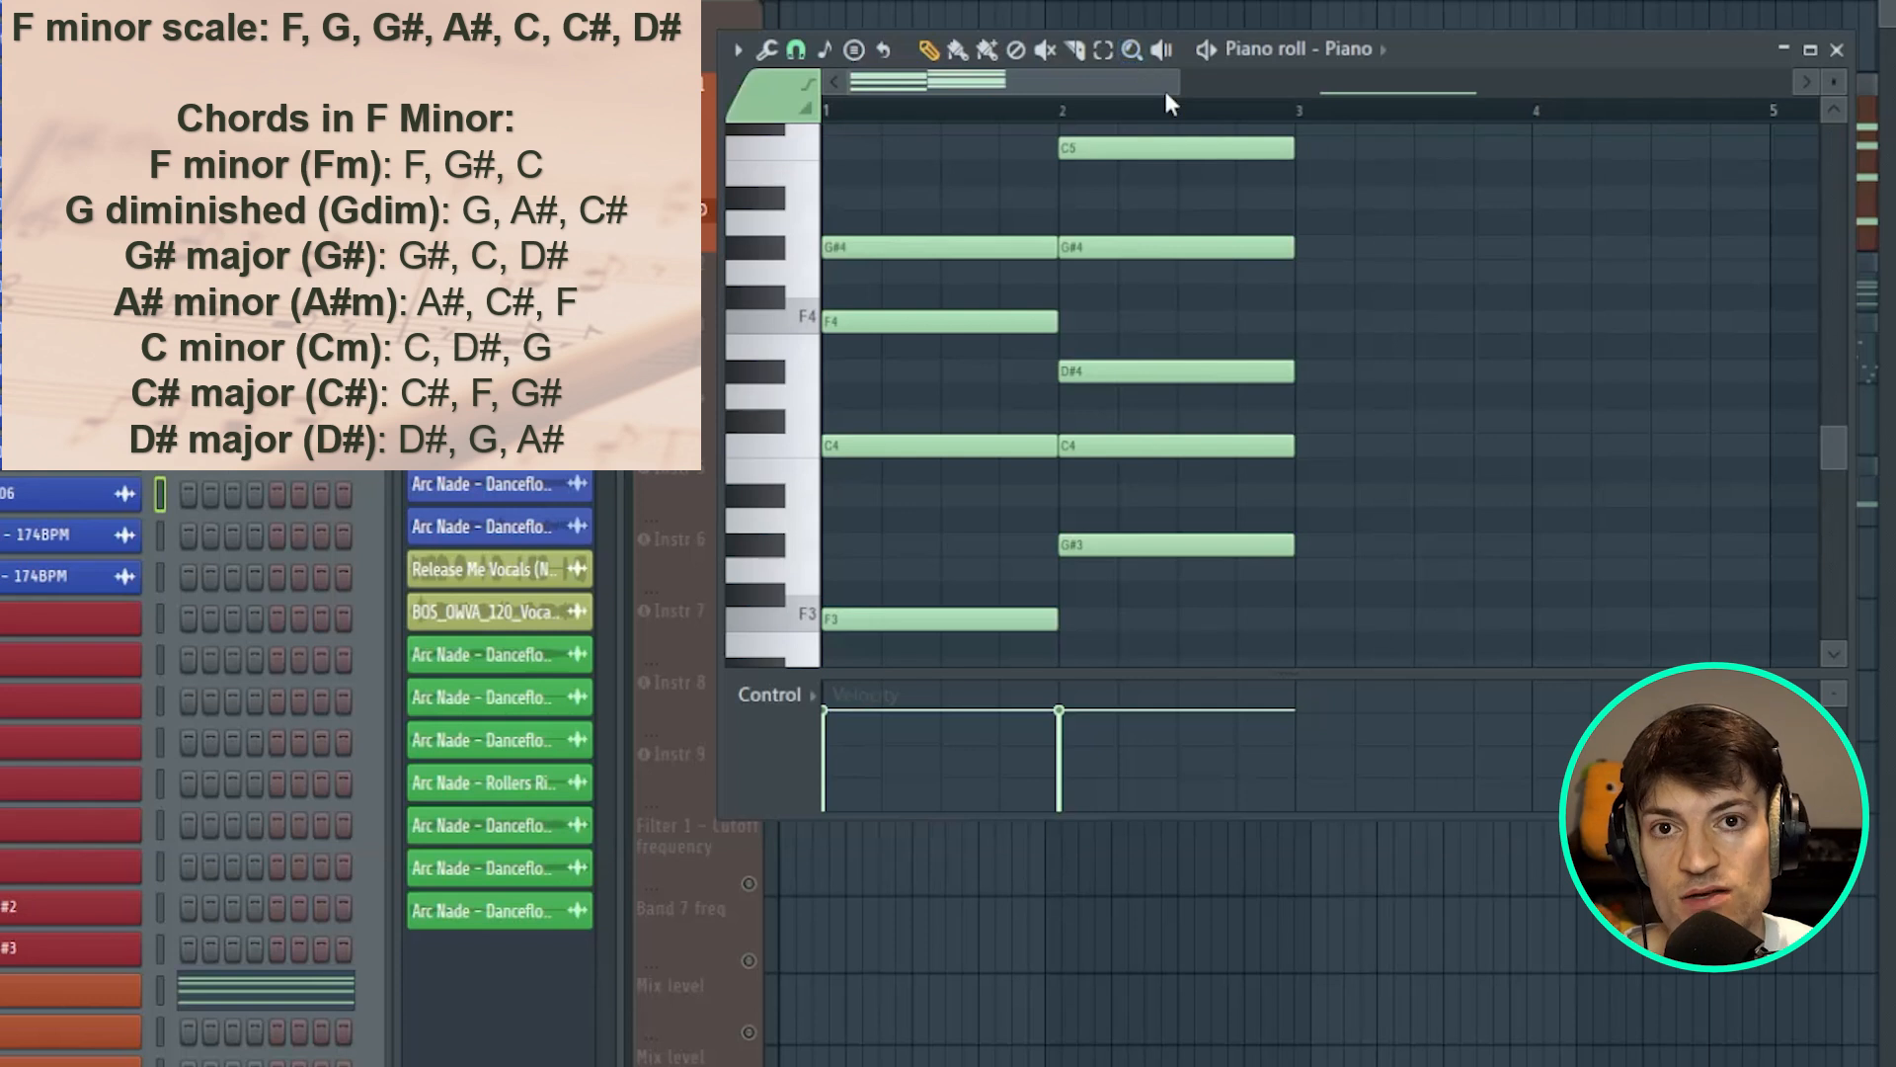
- Enter a one-bar A# minor chord in bar 3 using A#3, C#4 and F4
drag(1179, 83, 1184, 83)
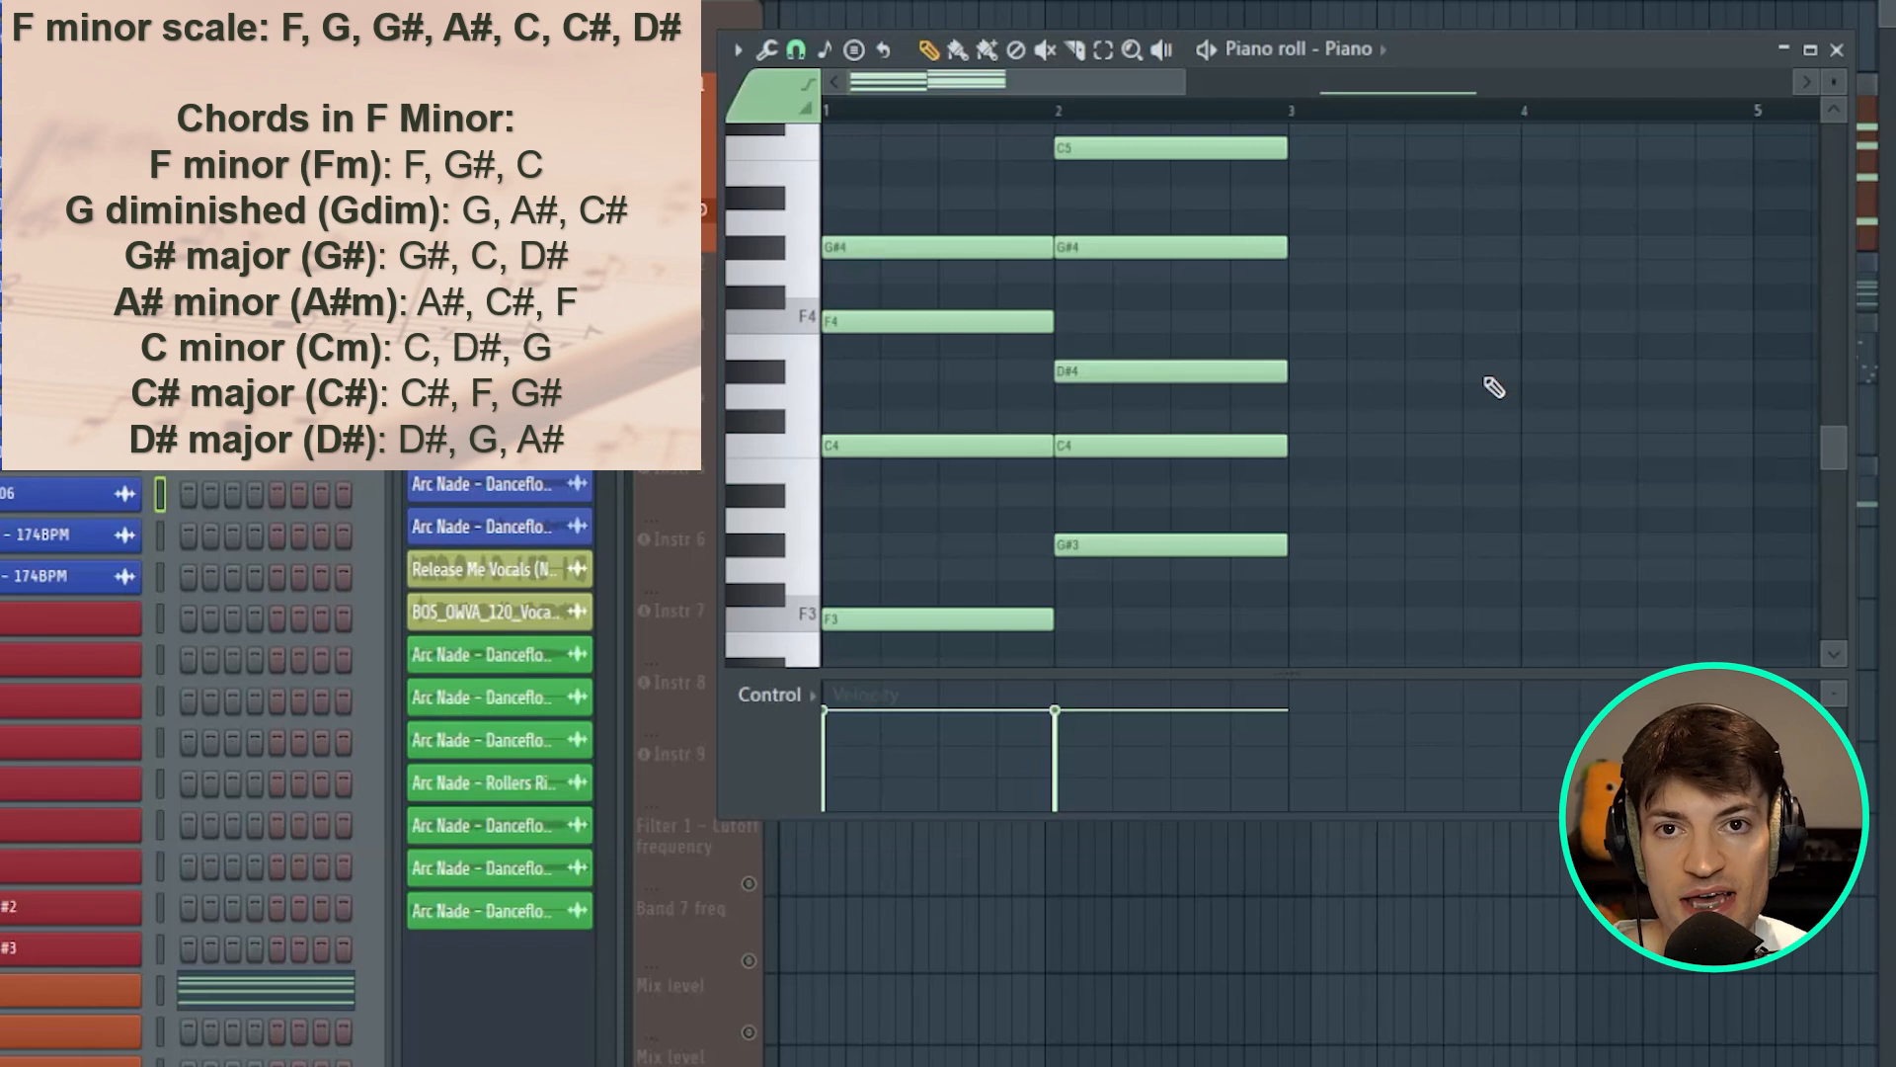
scroll(1462, 395, down, 1)
click(1342, 425)
right_click(1345, 427)
click(1293, 422)
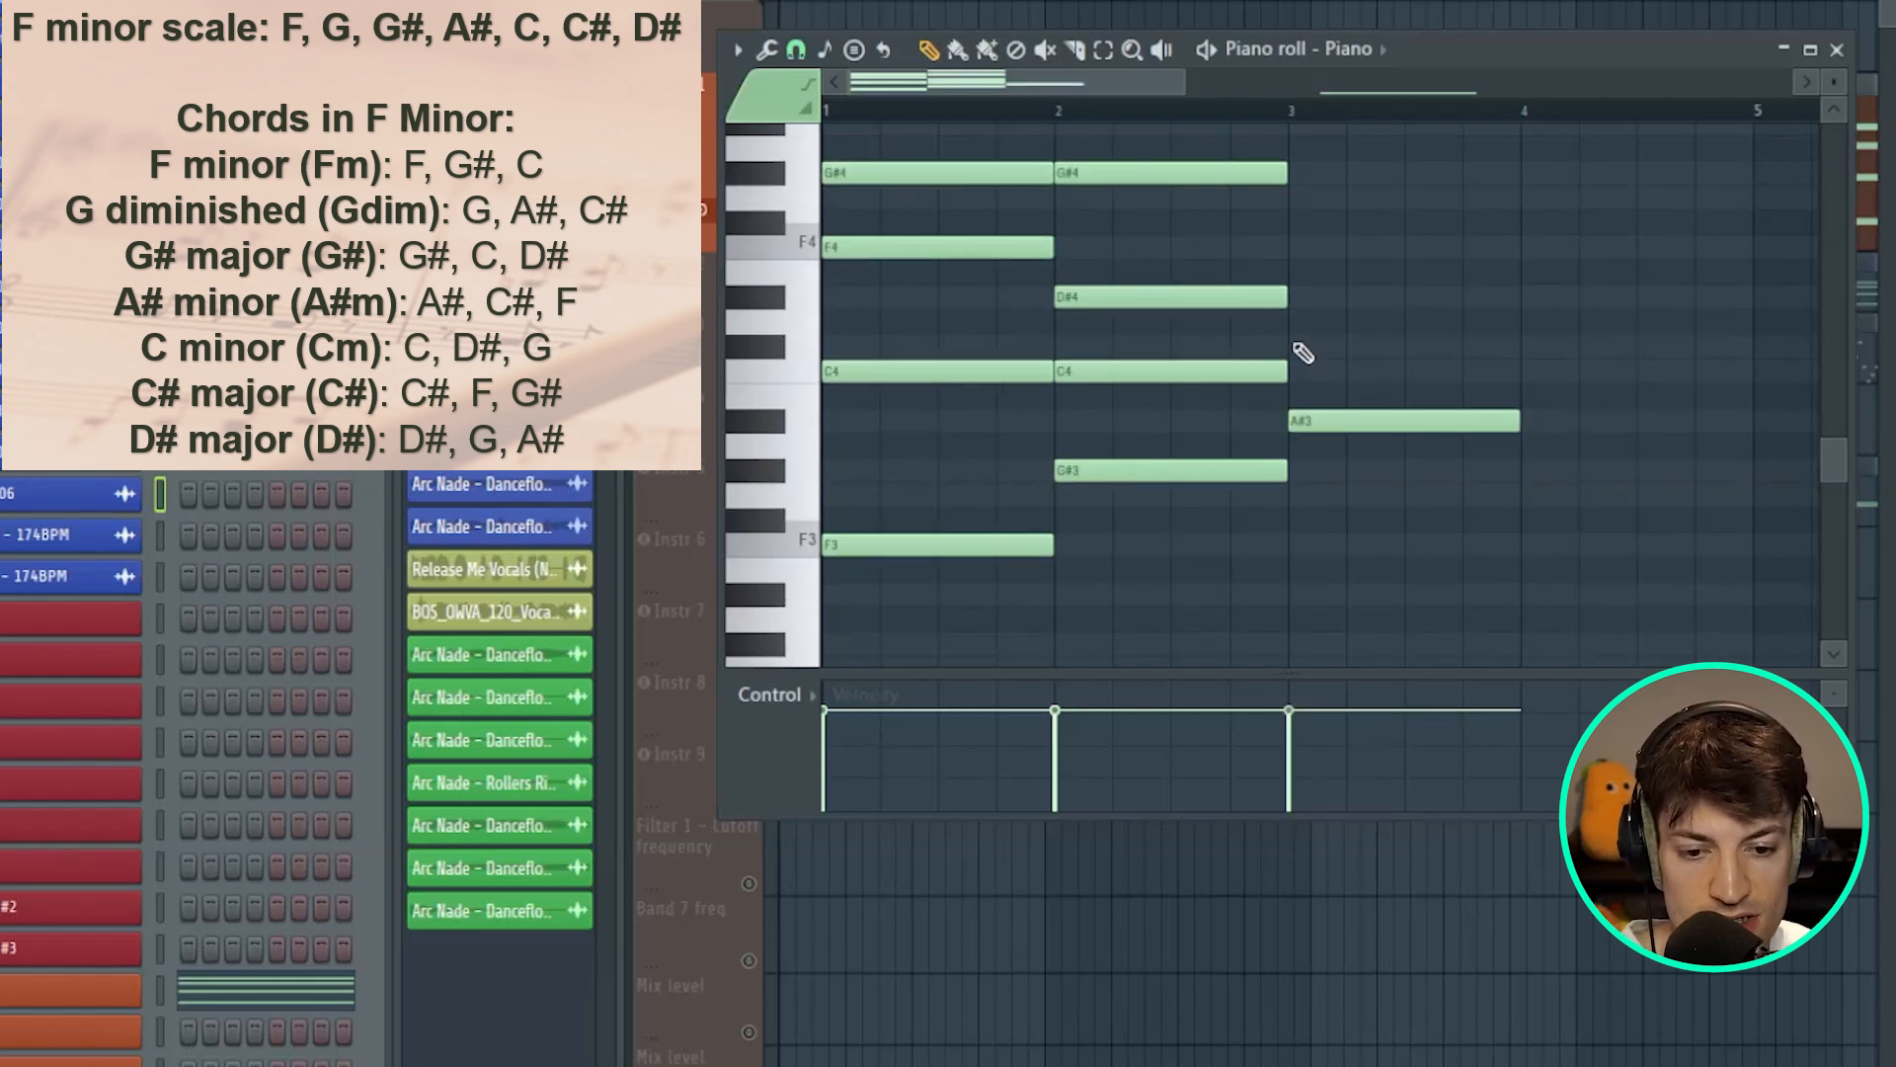
click(1299, 348)
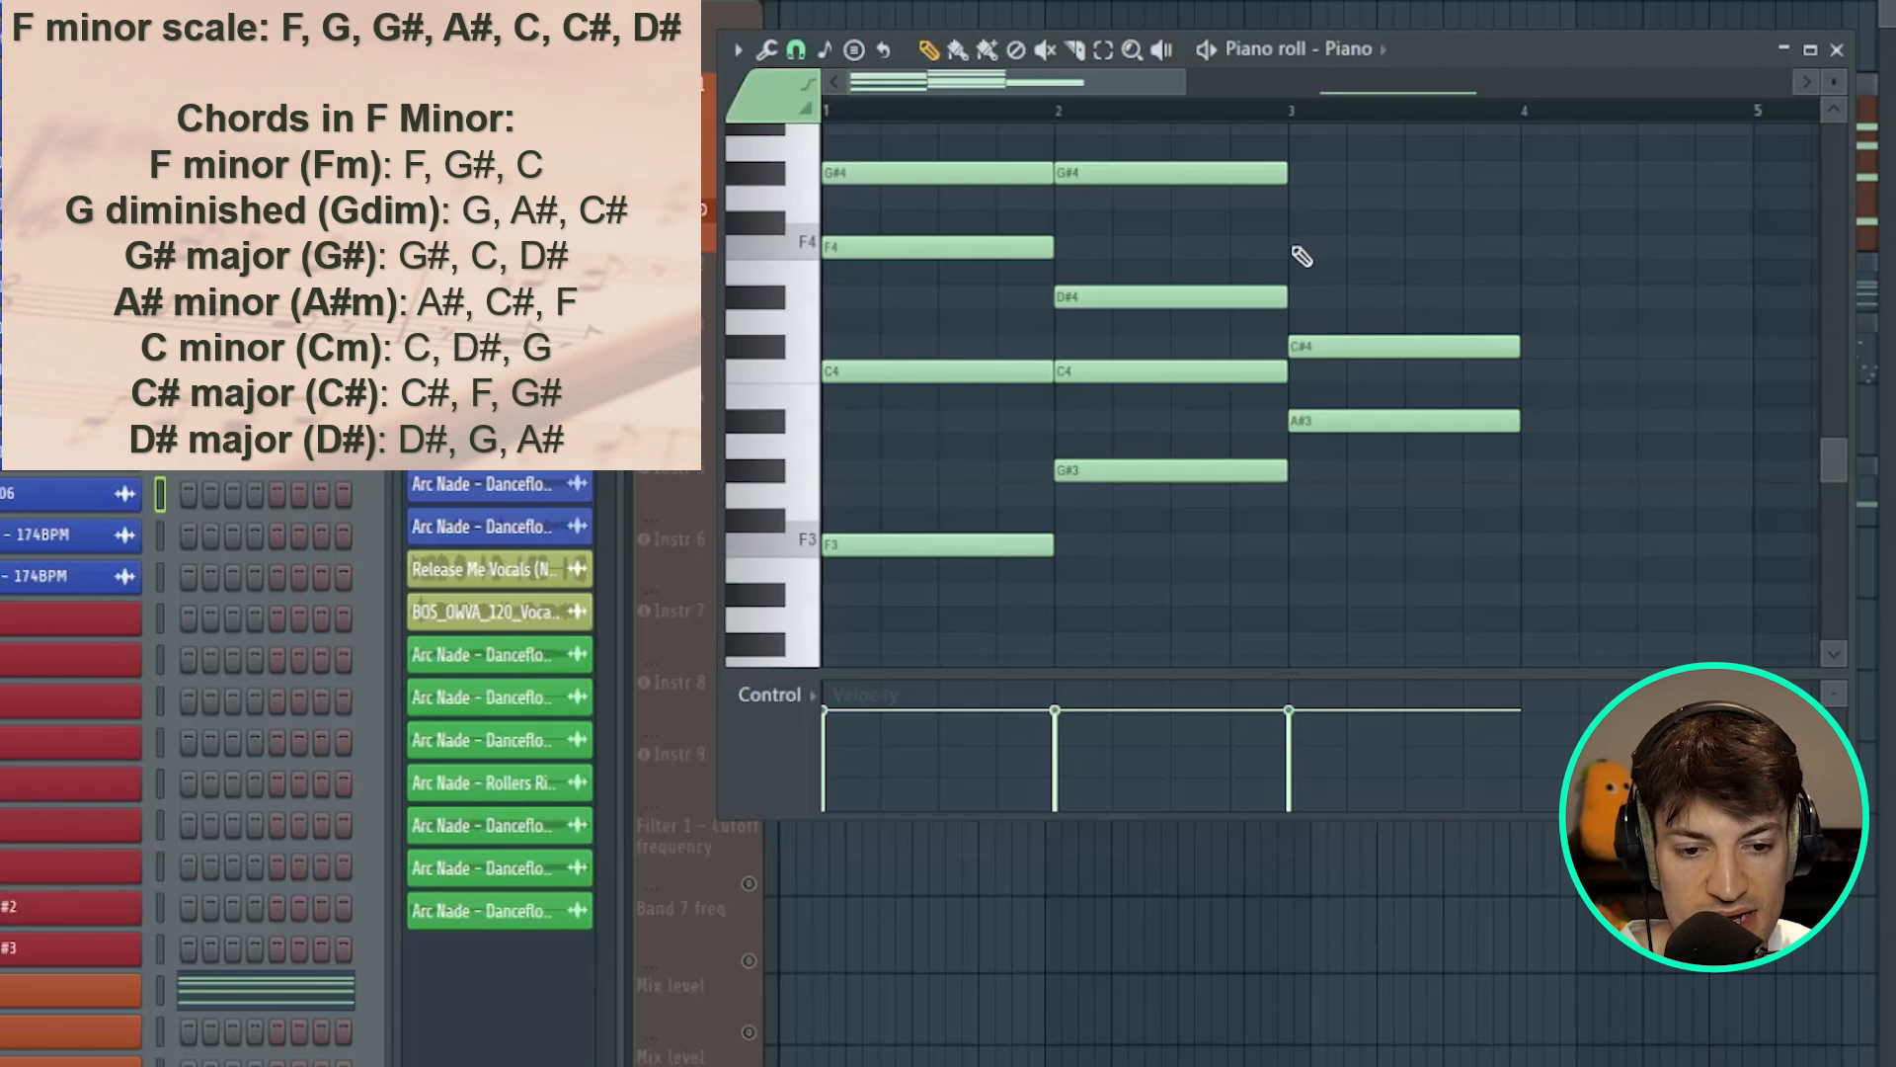
click(1301, 247)
- Add a one-bar A#4 note on top of the bar 3 chord and play back the progression
scroll(1478, 411, up, 1)
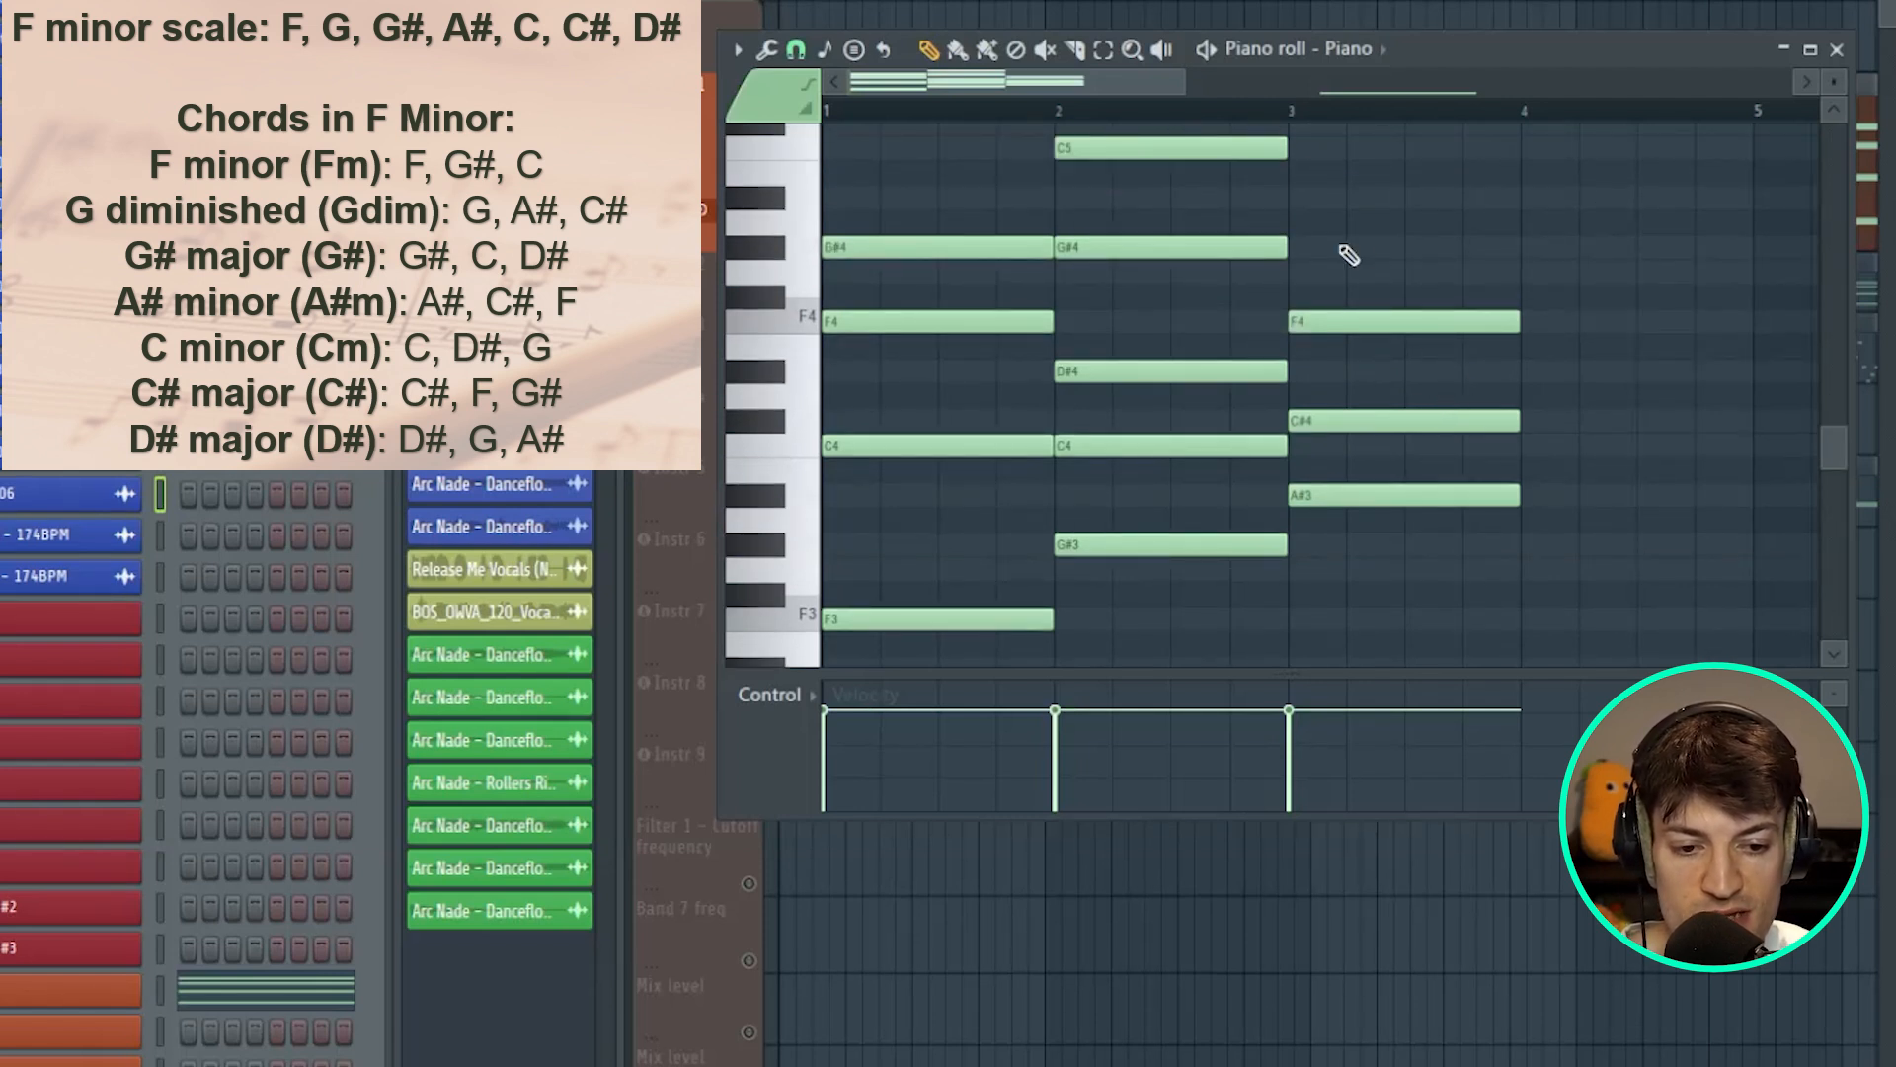
click(1302, 223)
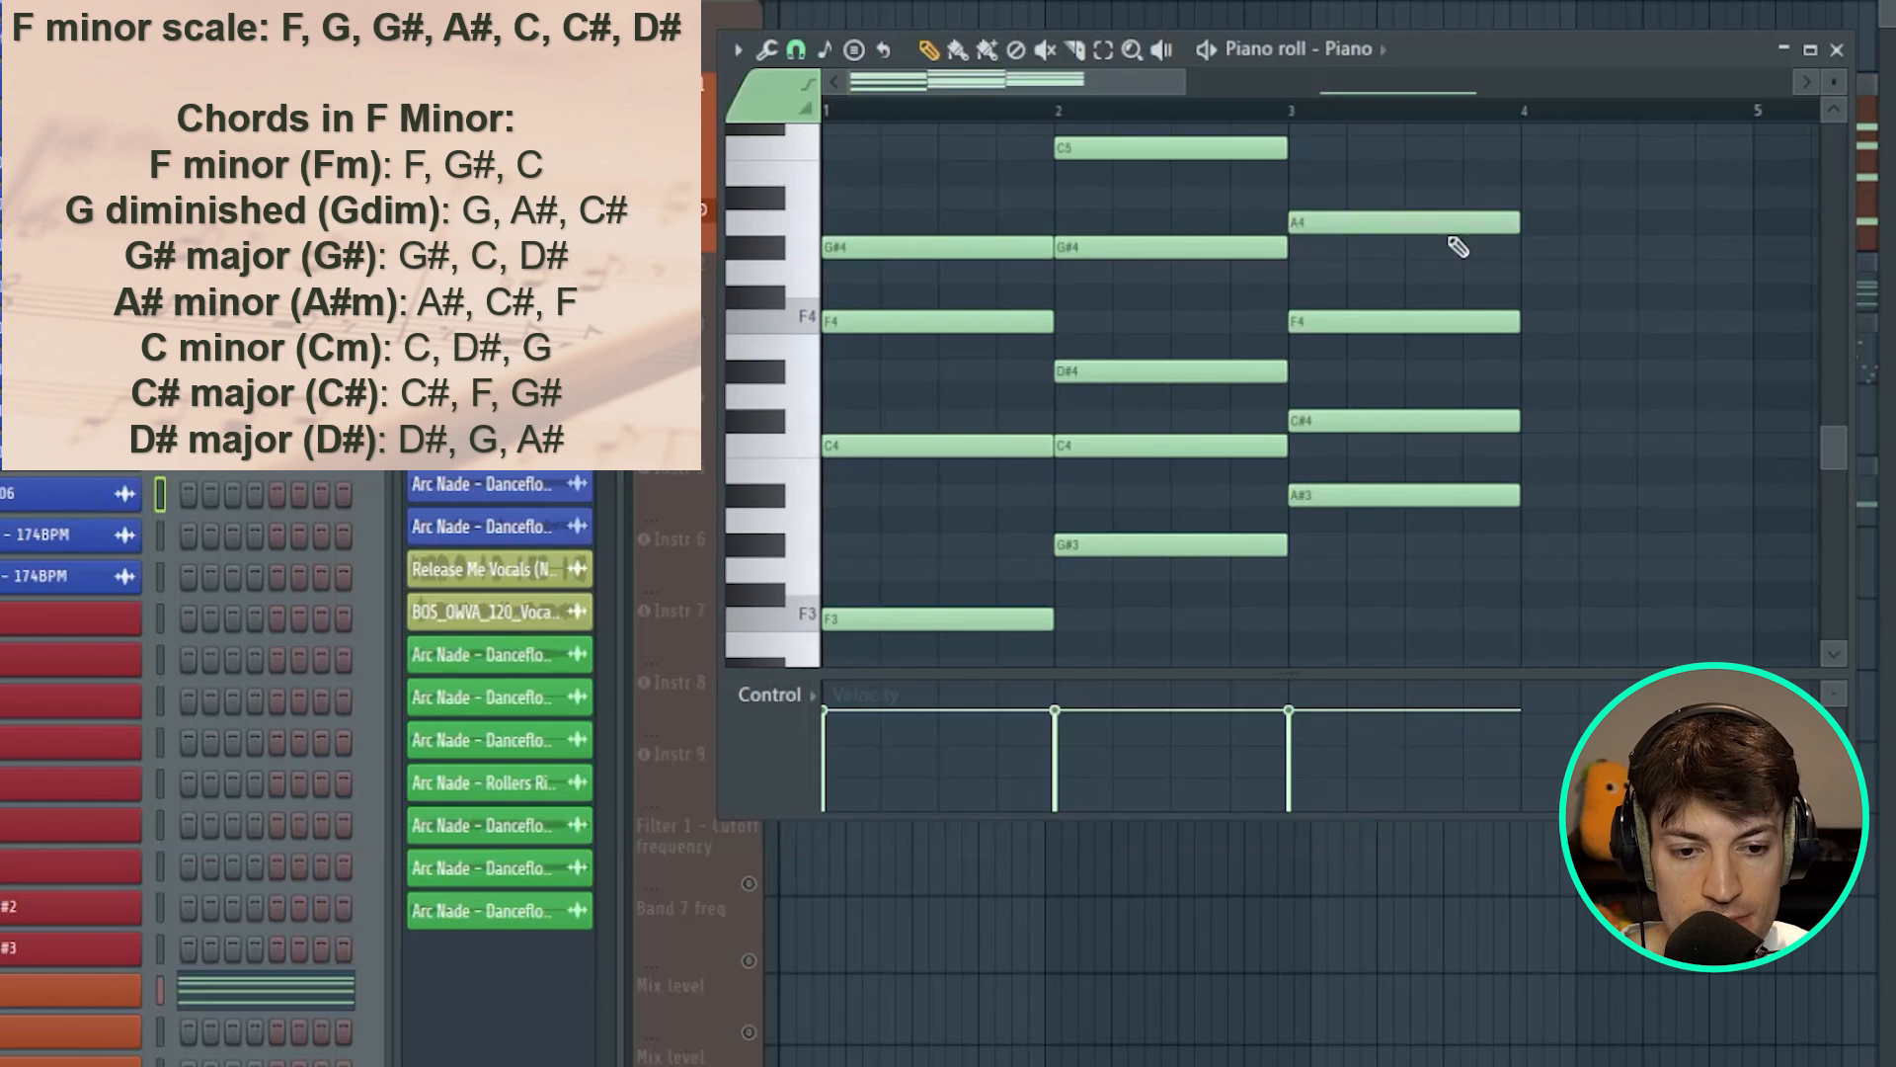
drag(1445, 224, 1446, 199)
right_click(1443, 201)
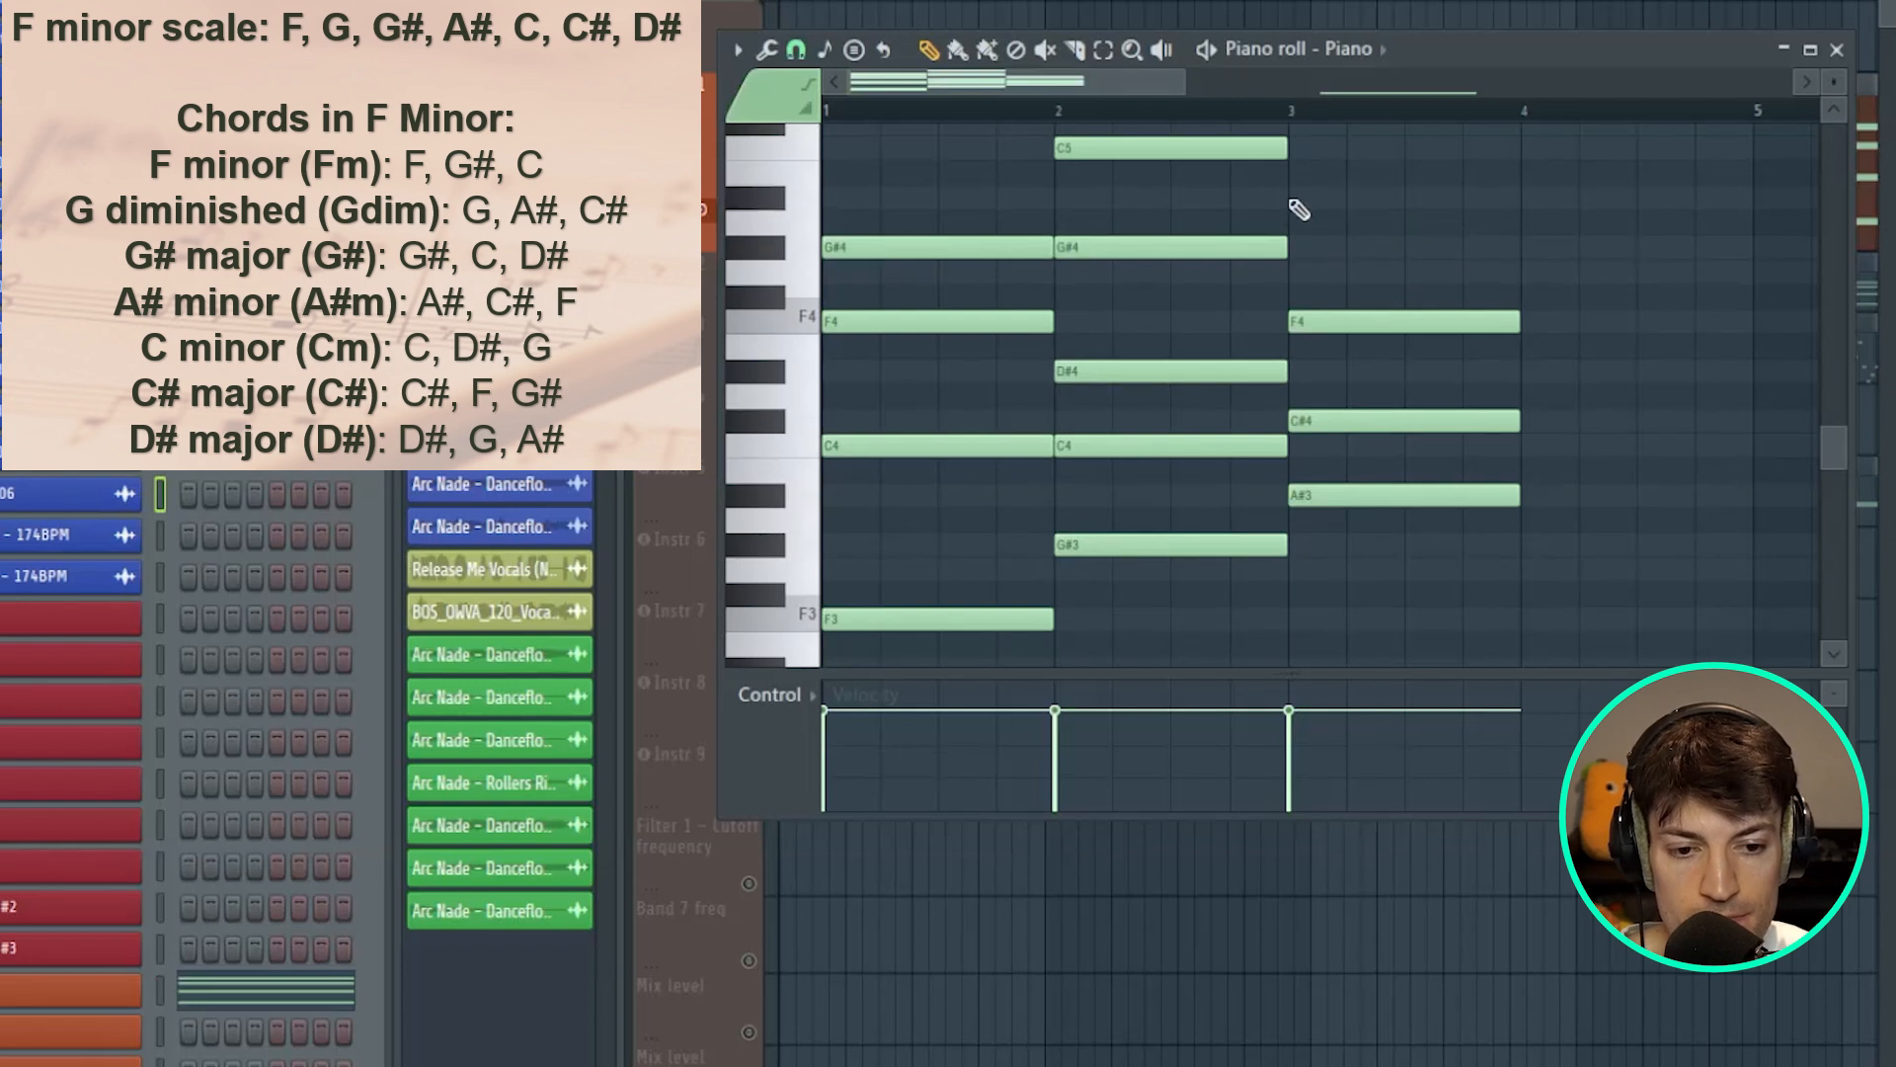
click(1297, 201)
key(space)
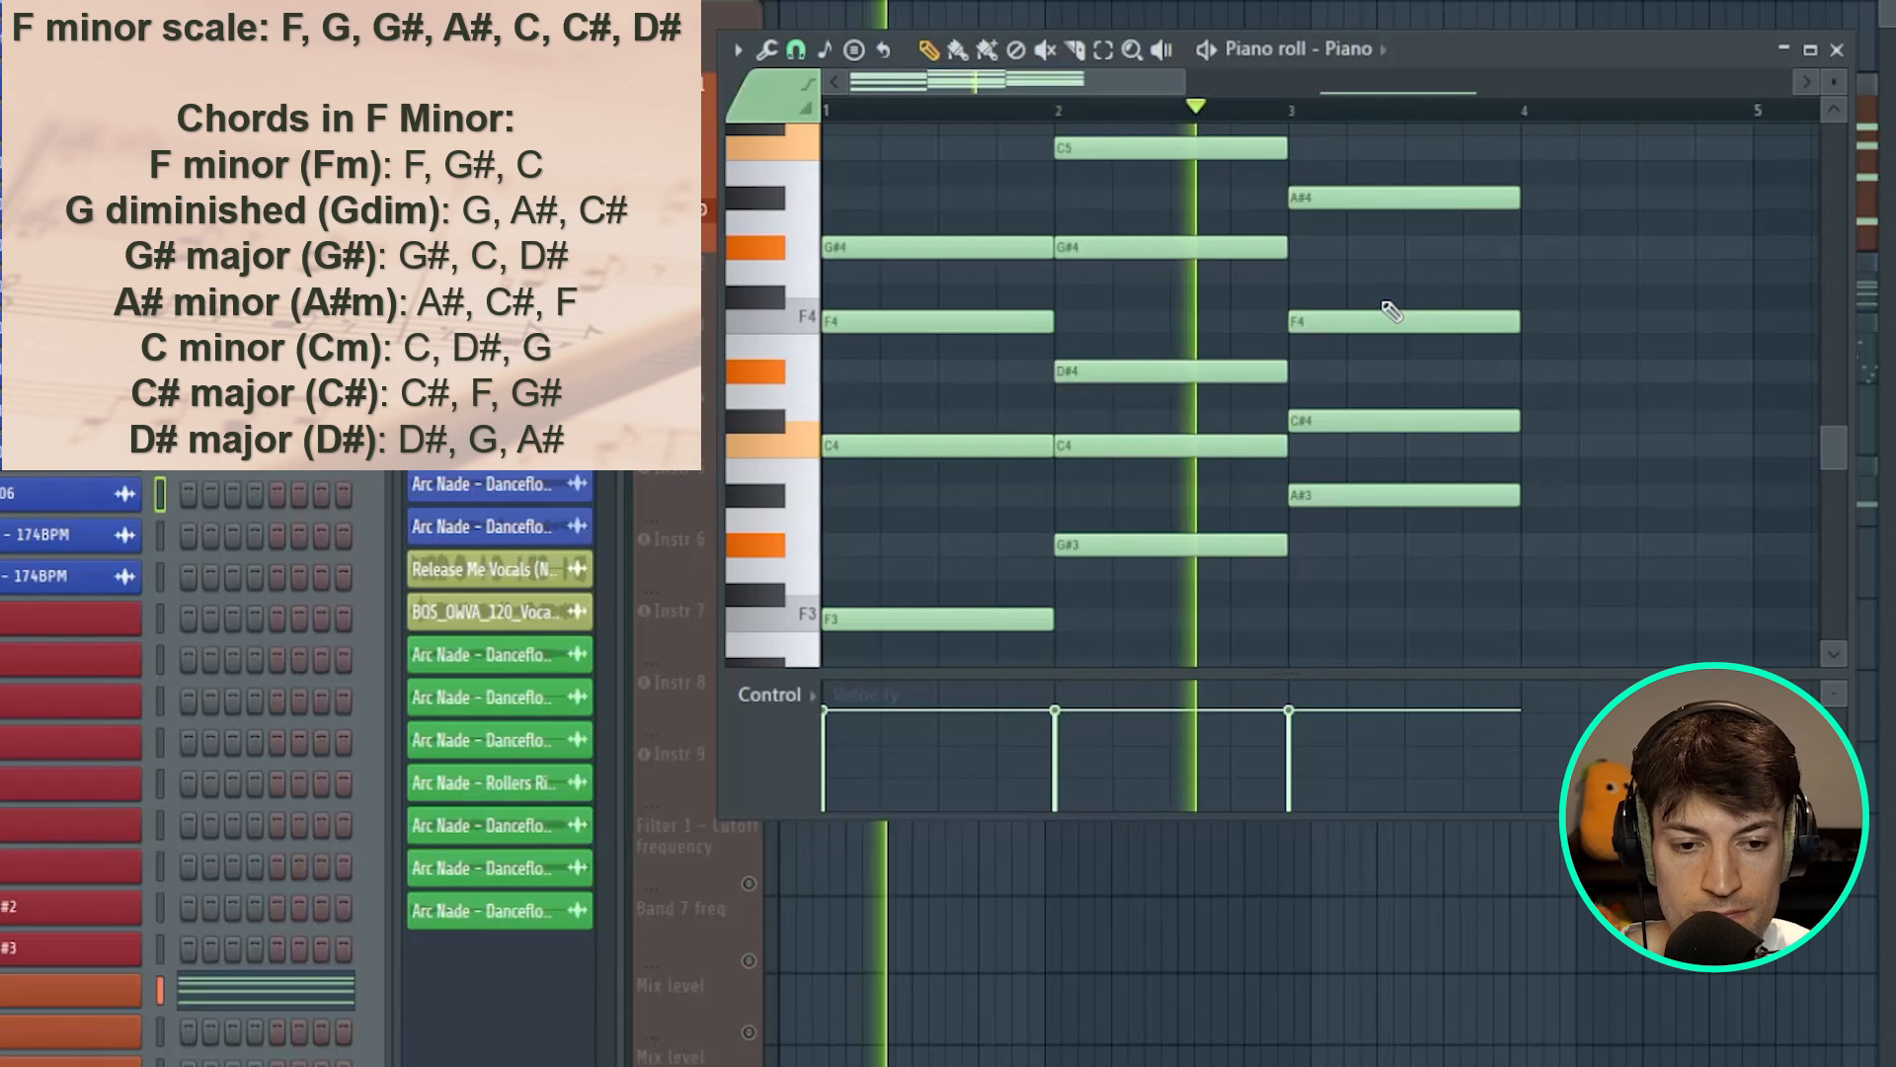
key(space)
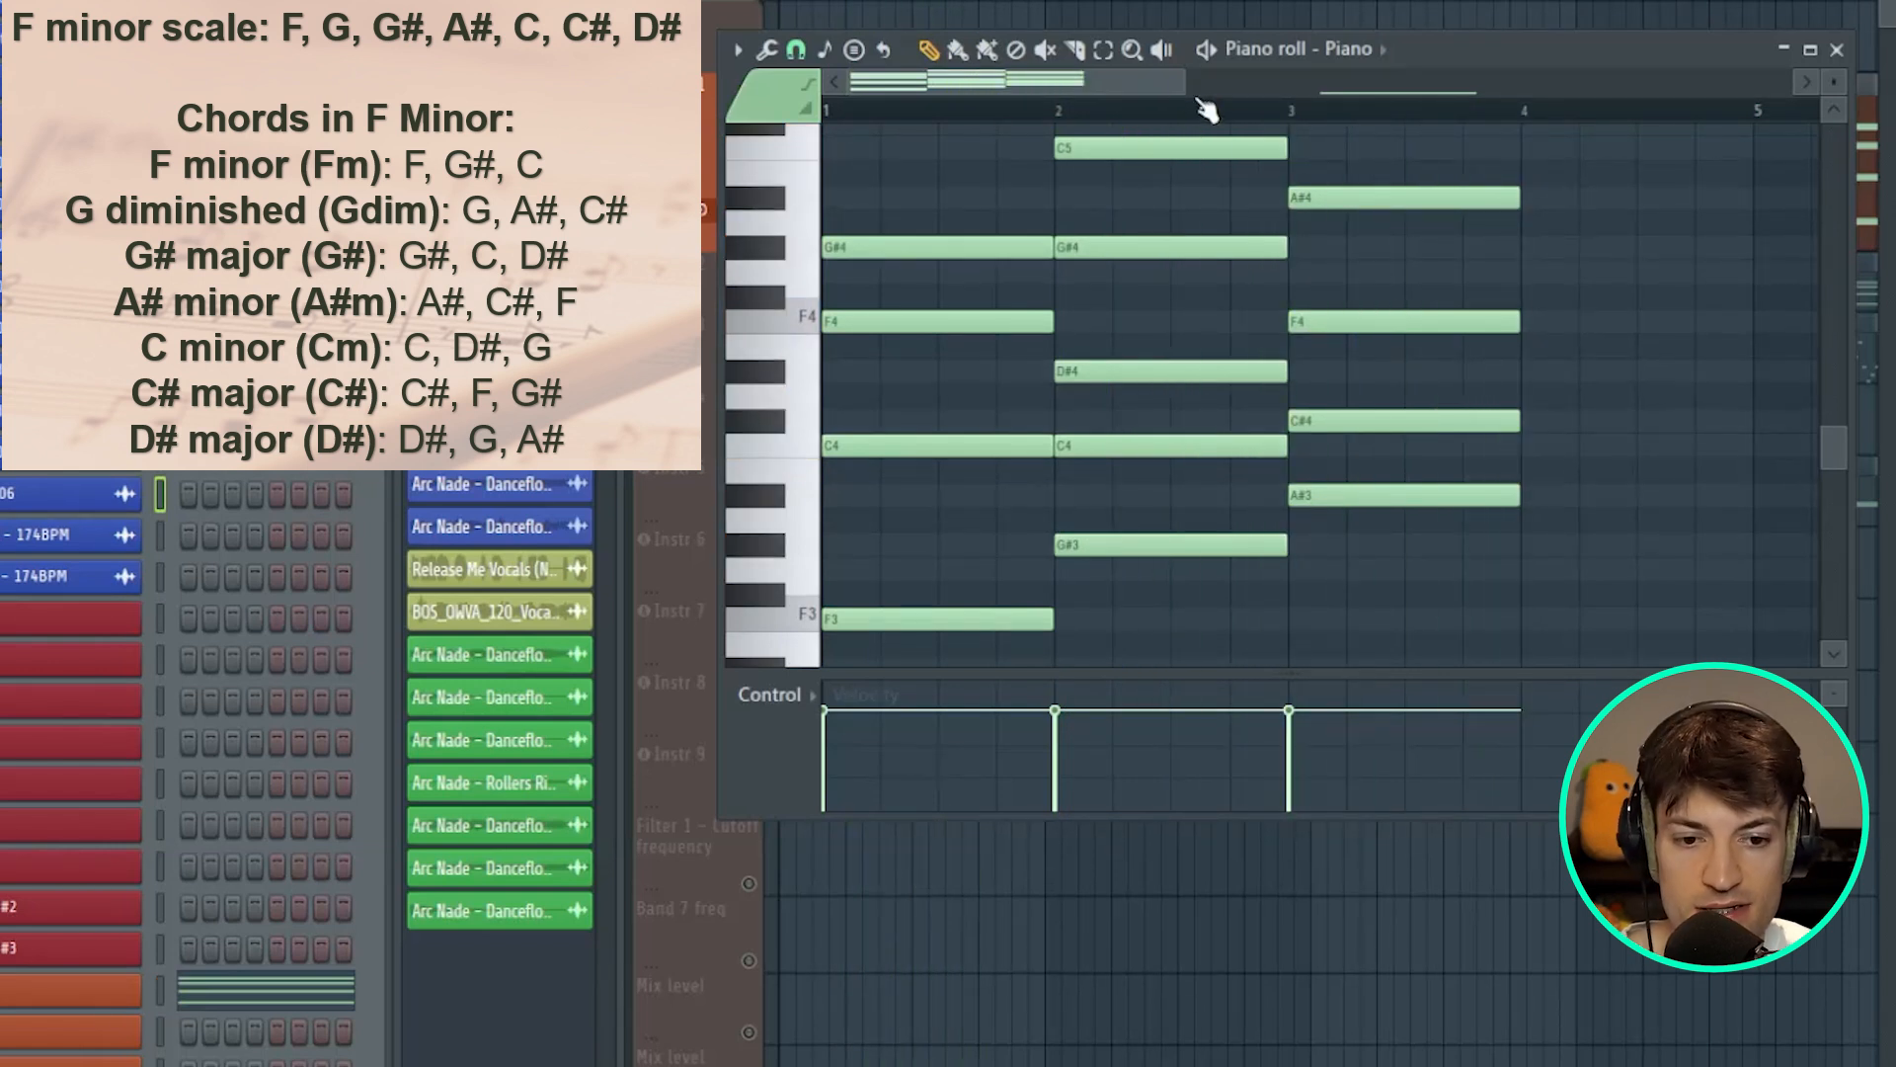
scroll(1246, 219, up, 1)
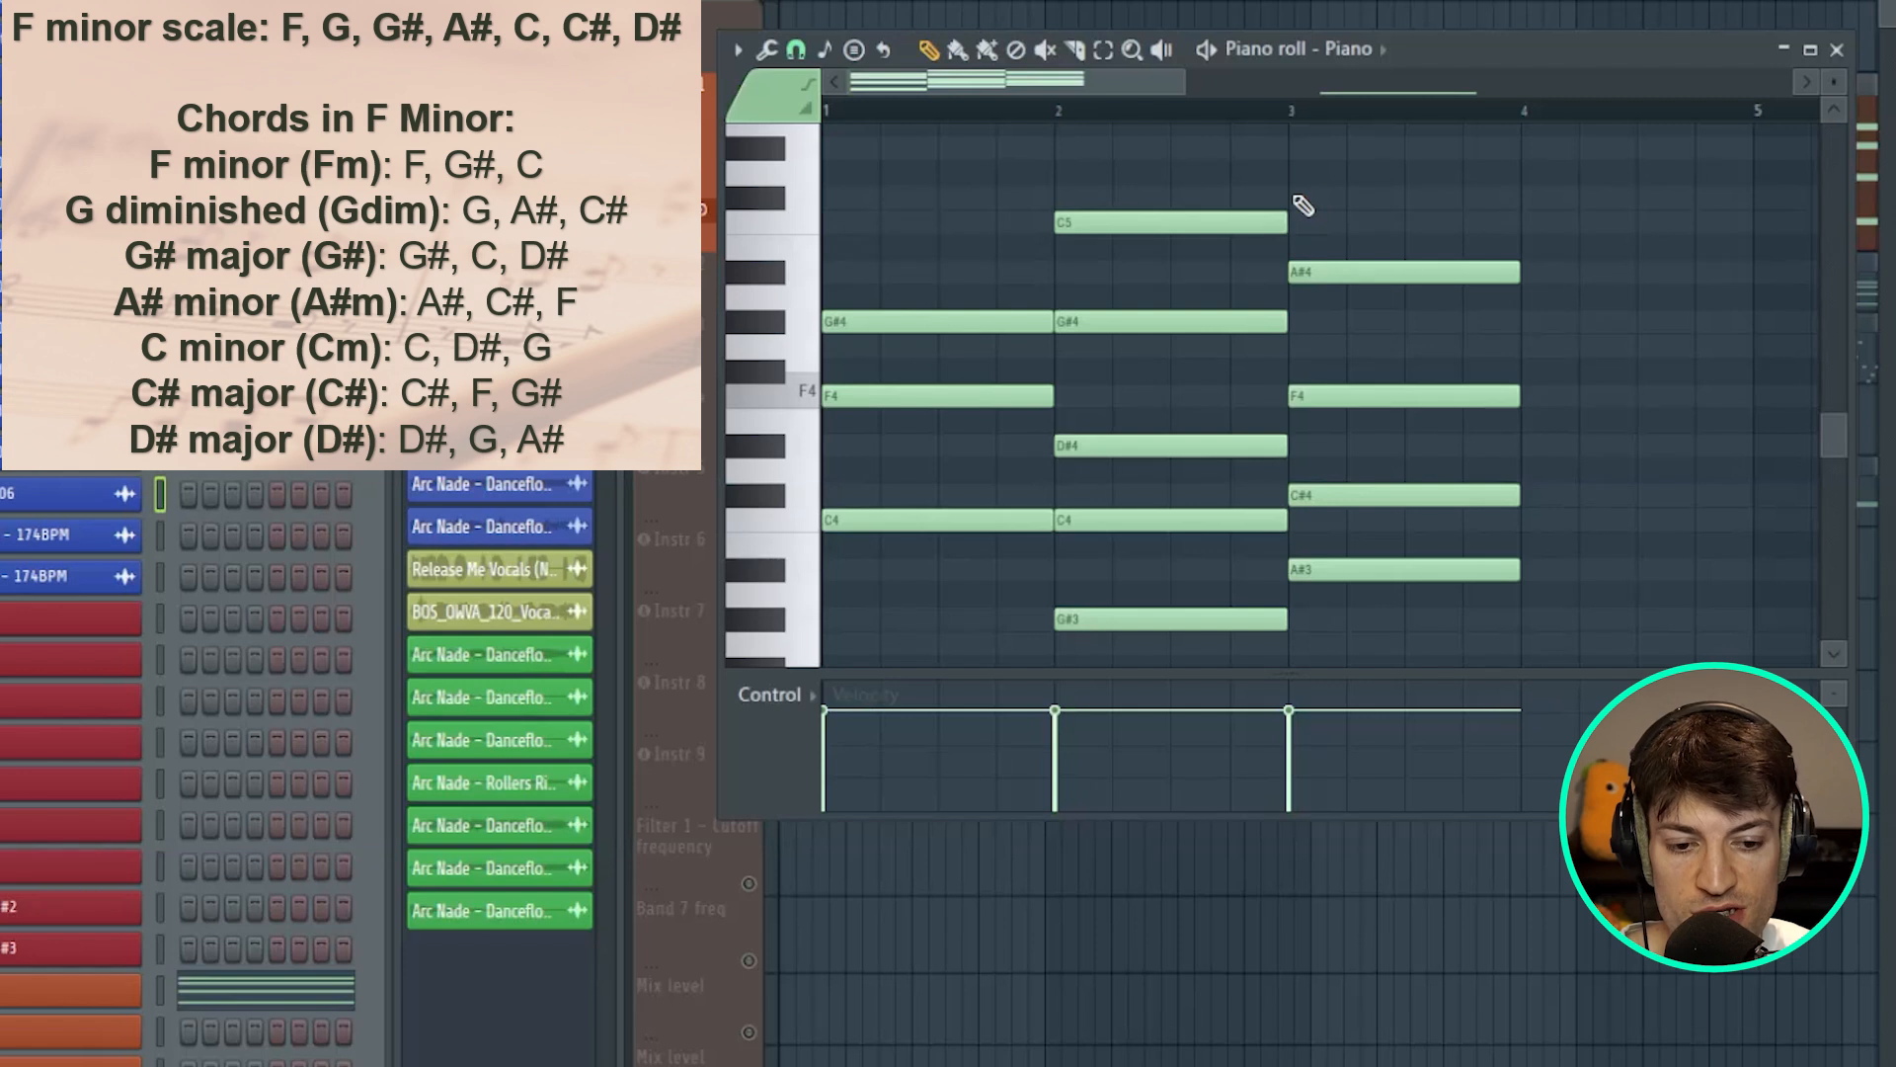
- Add a one-bar C#5 note on top of the bar 3 chord and play back the progression
click(1303, 201)
key(space)
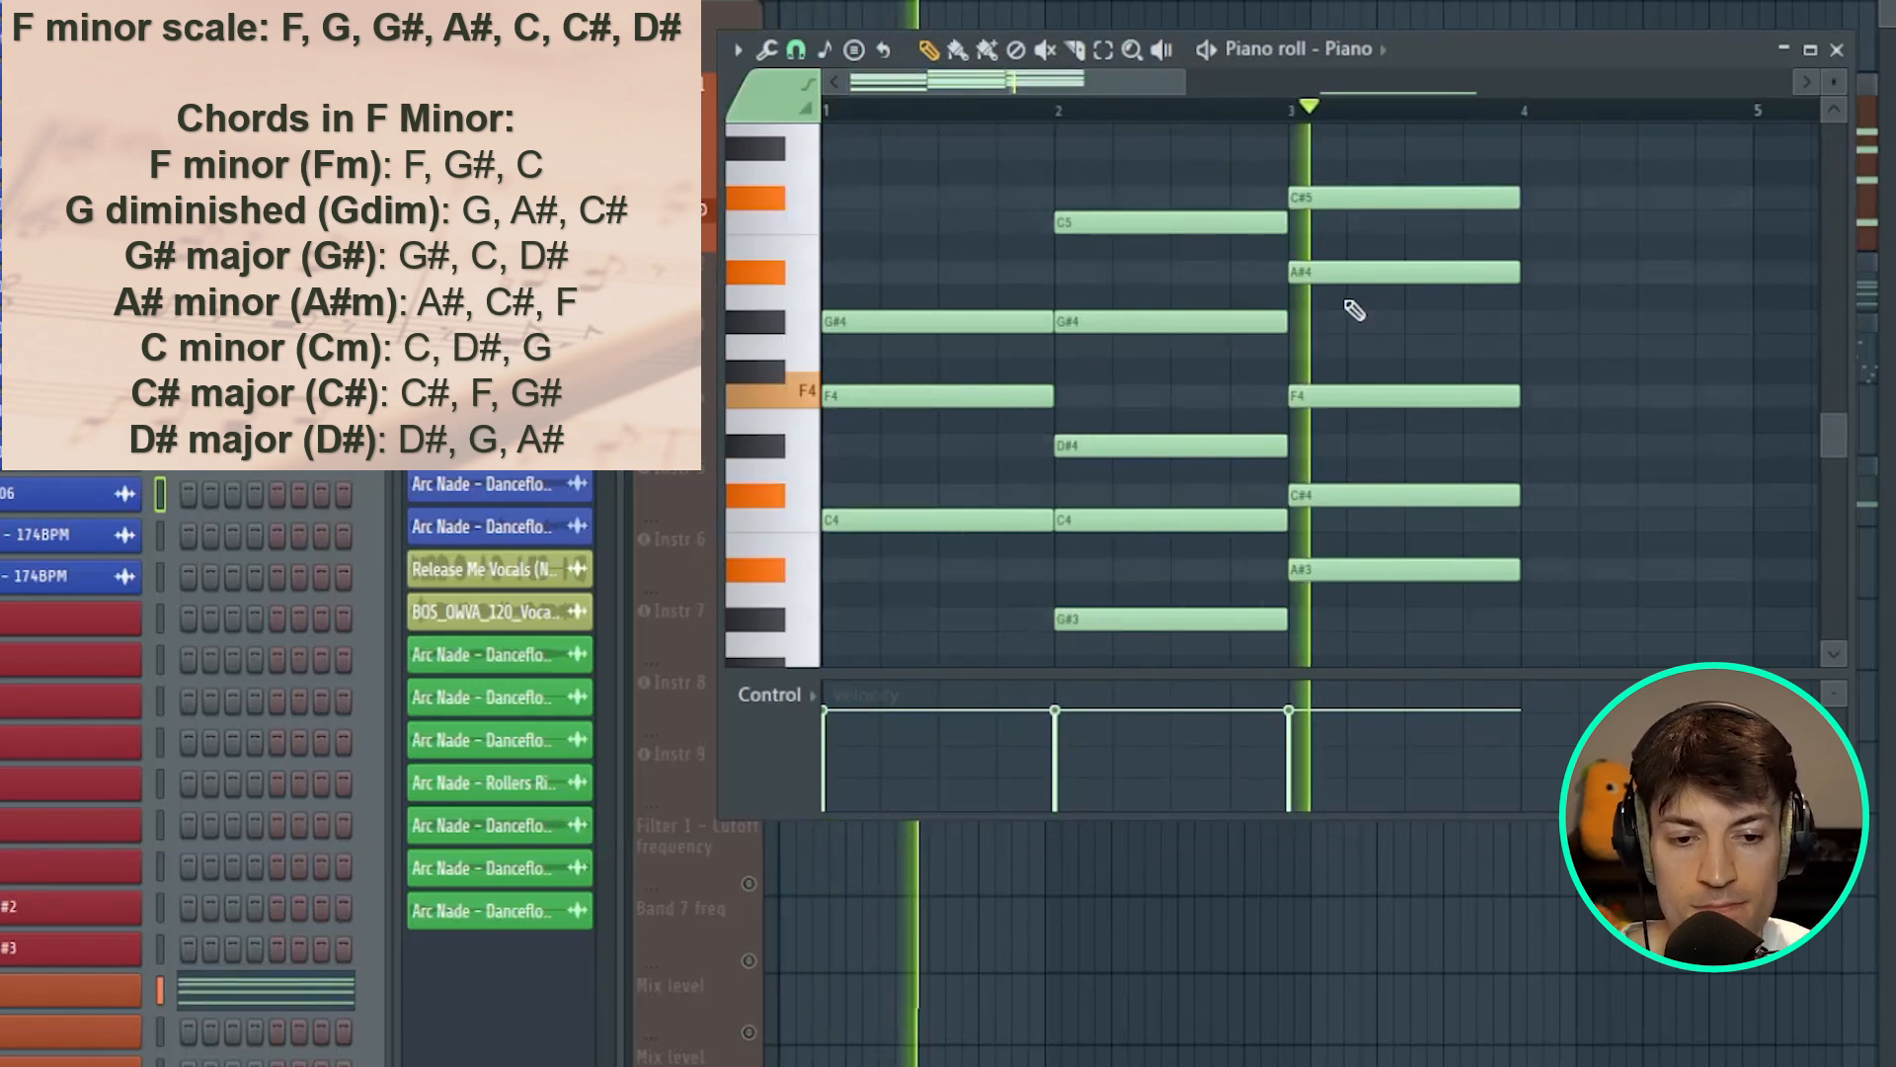
key(space)
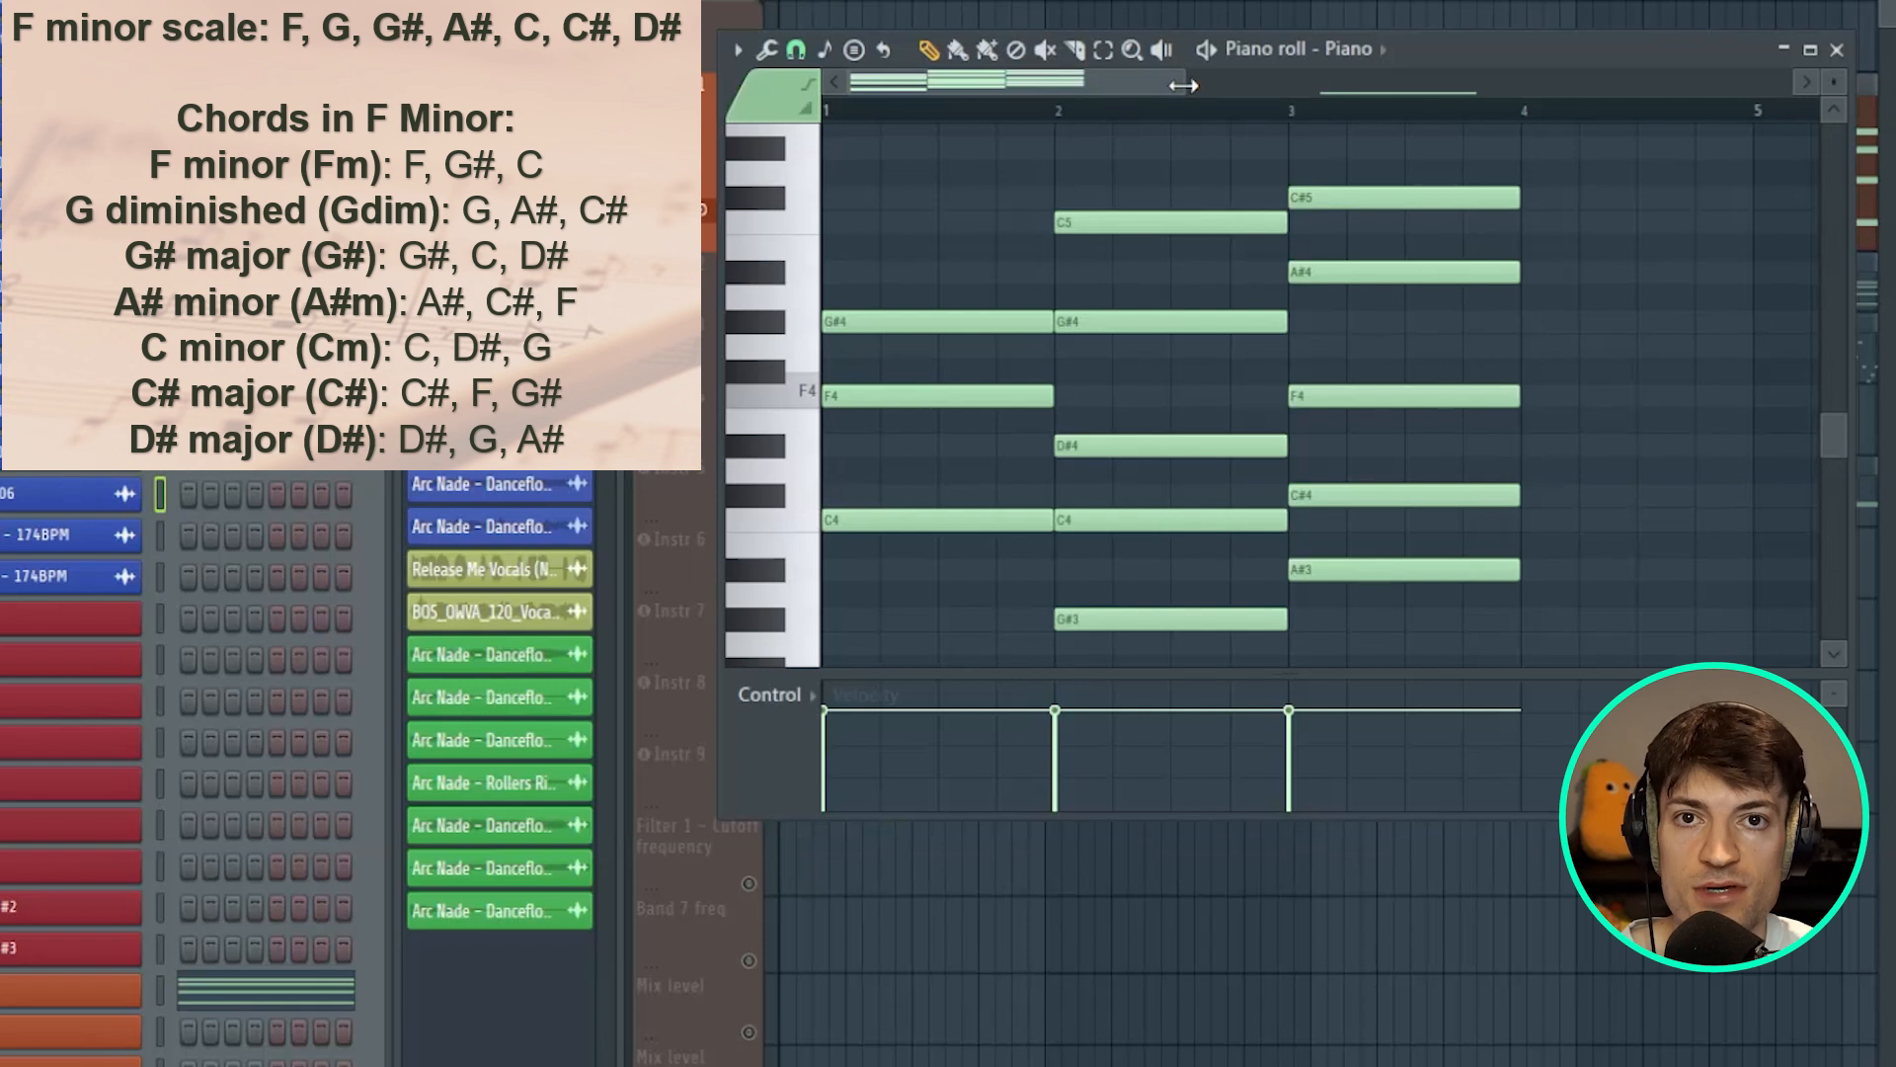
- Enter a one-bar C# major chord in bar 4 using C#3, F3 and G#3
drag(1183, 85, 1216, 86)
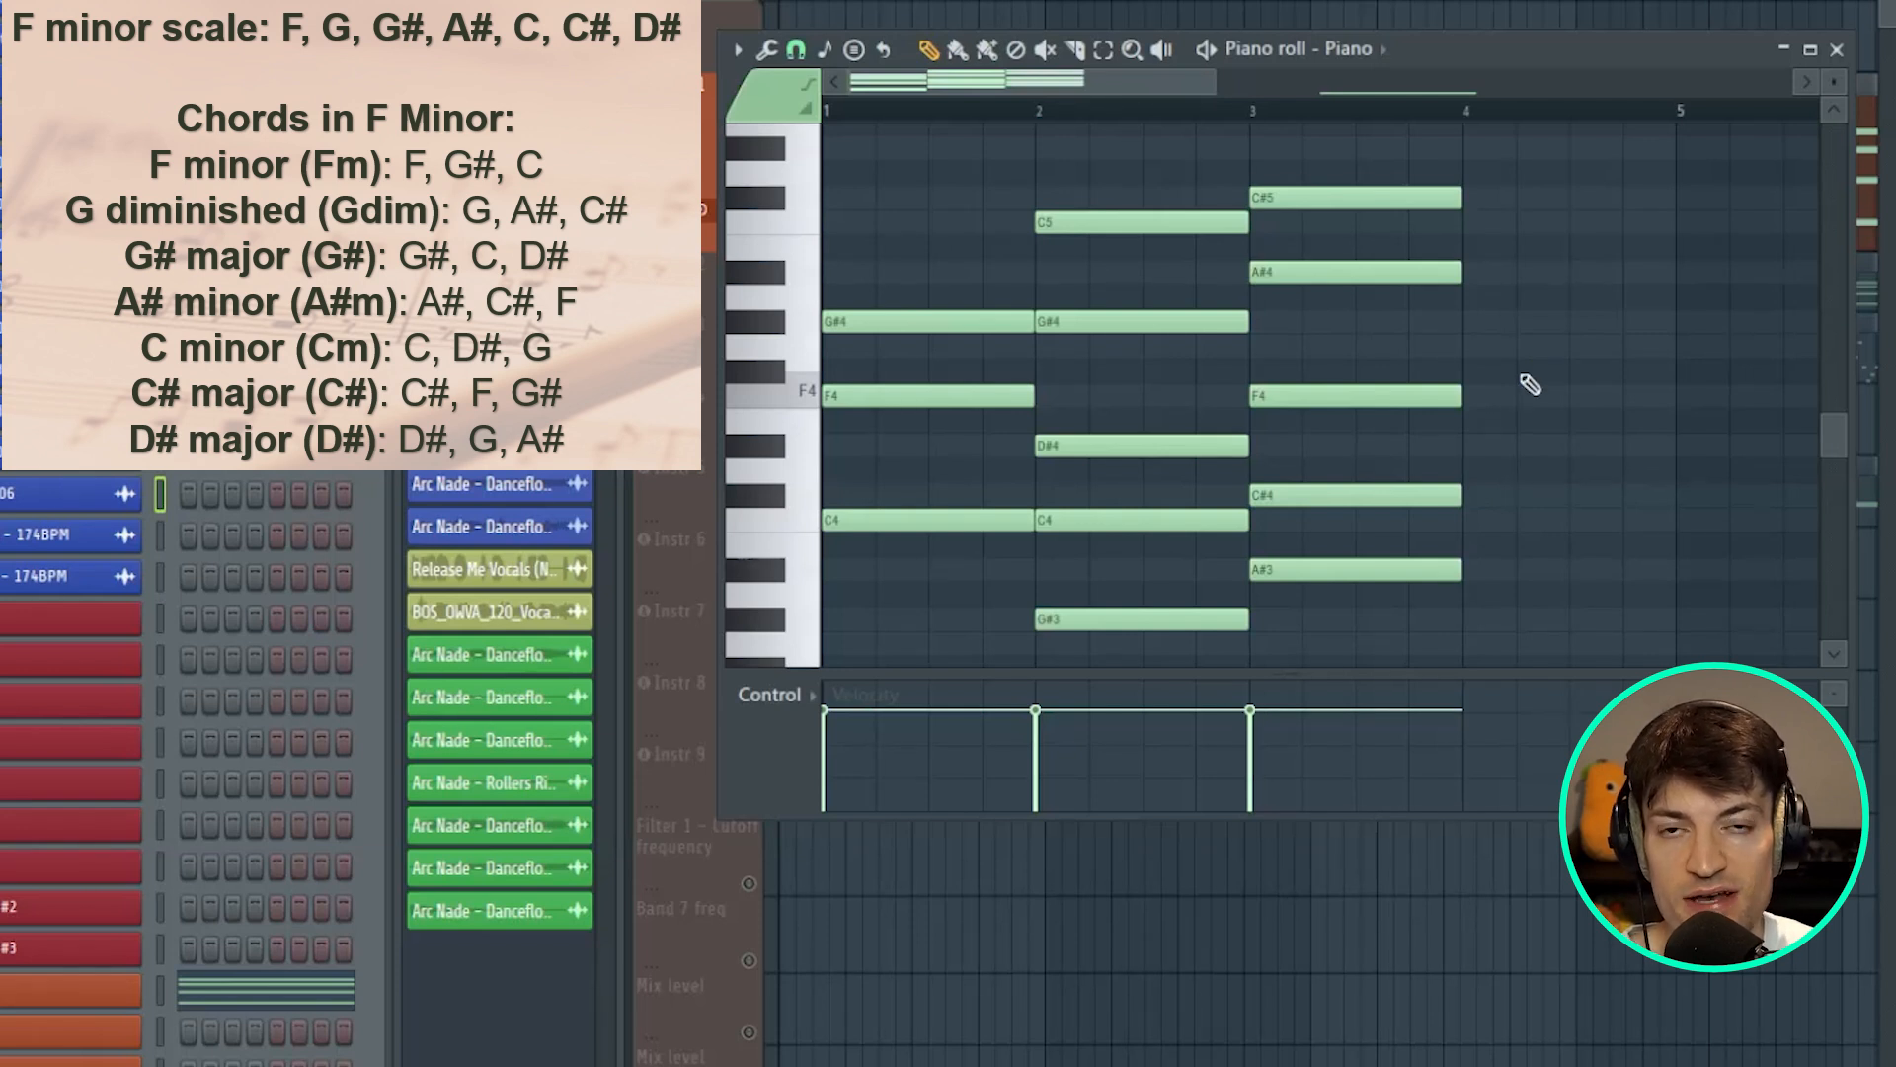
scroll(1530, 386, down, 3)
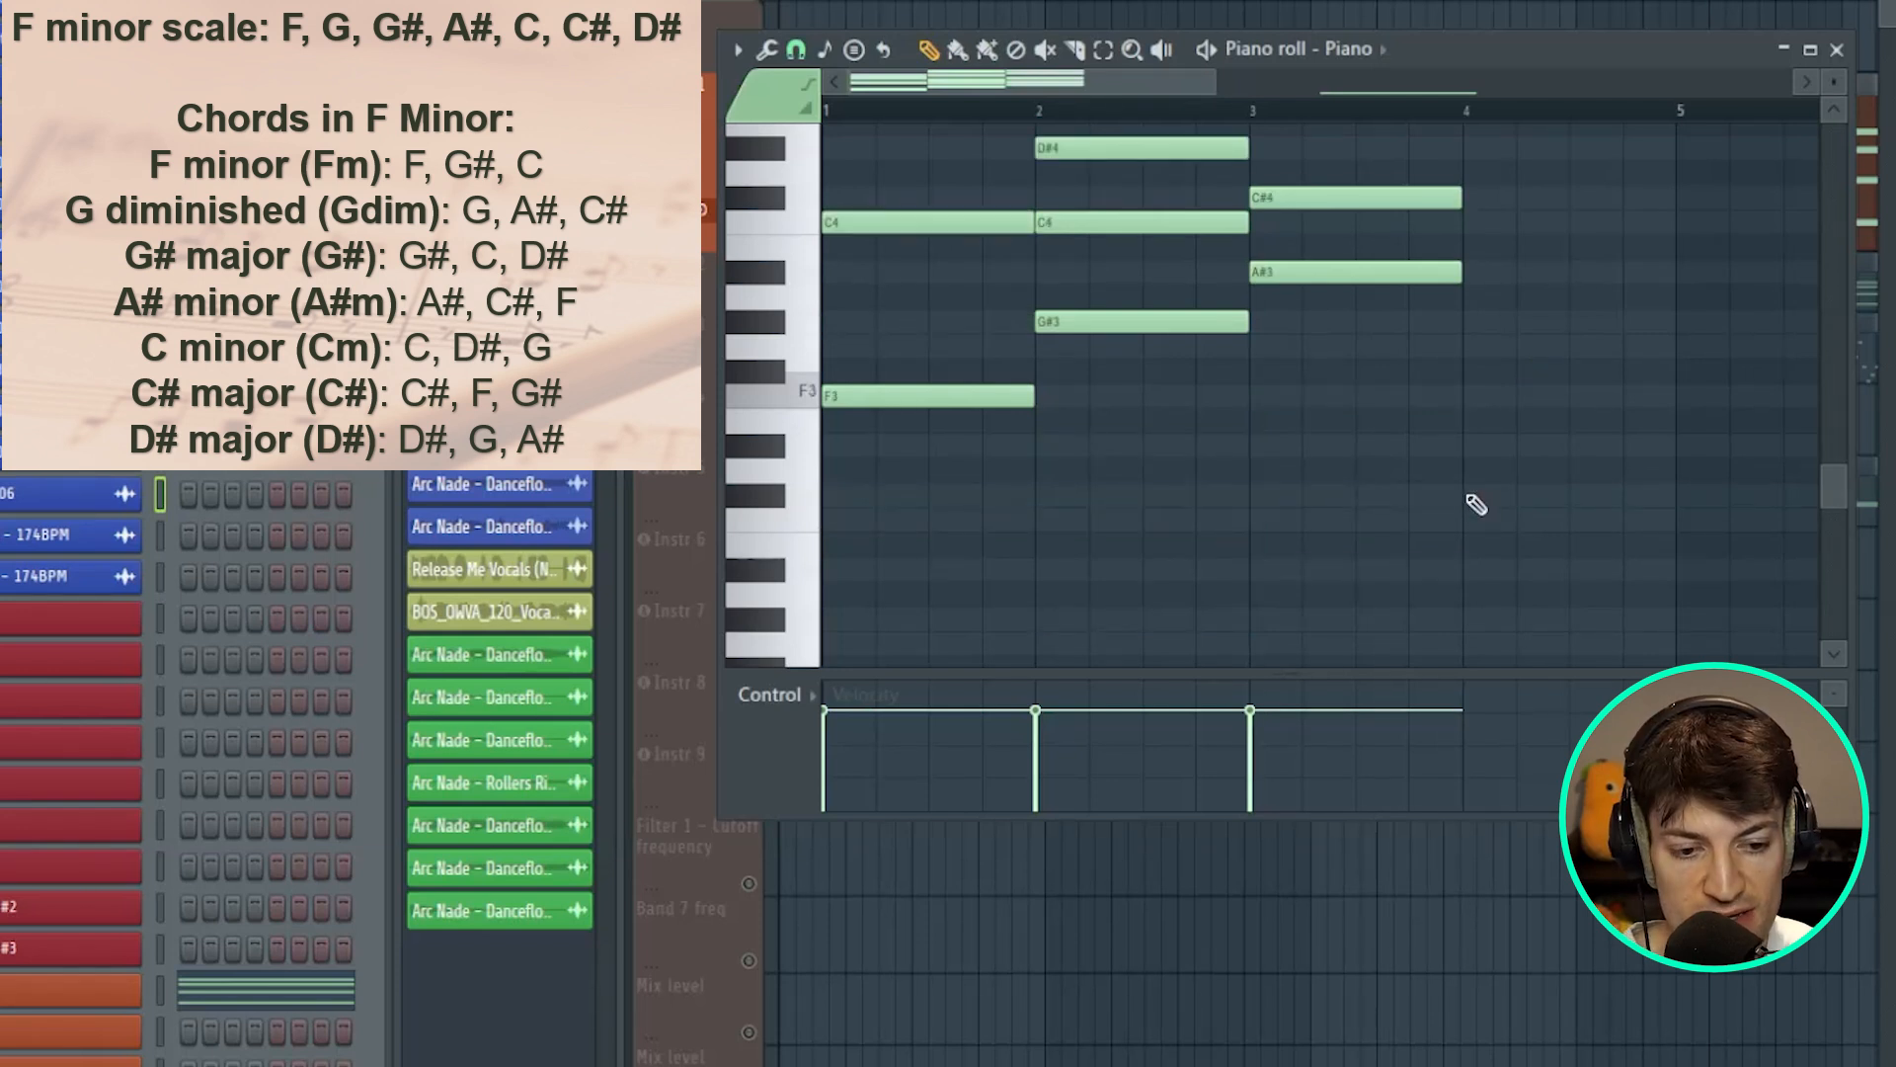
click(1473, 498)
scroll(1628, 457, up, 1)
click(1469, 470)
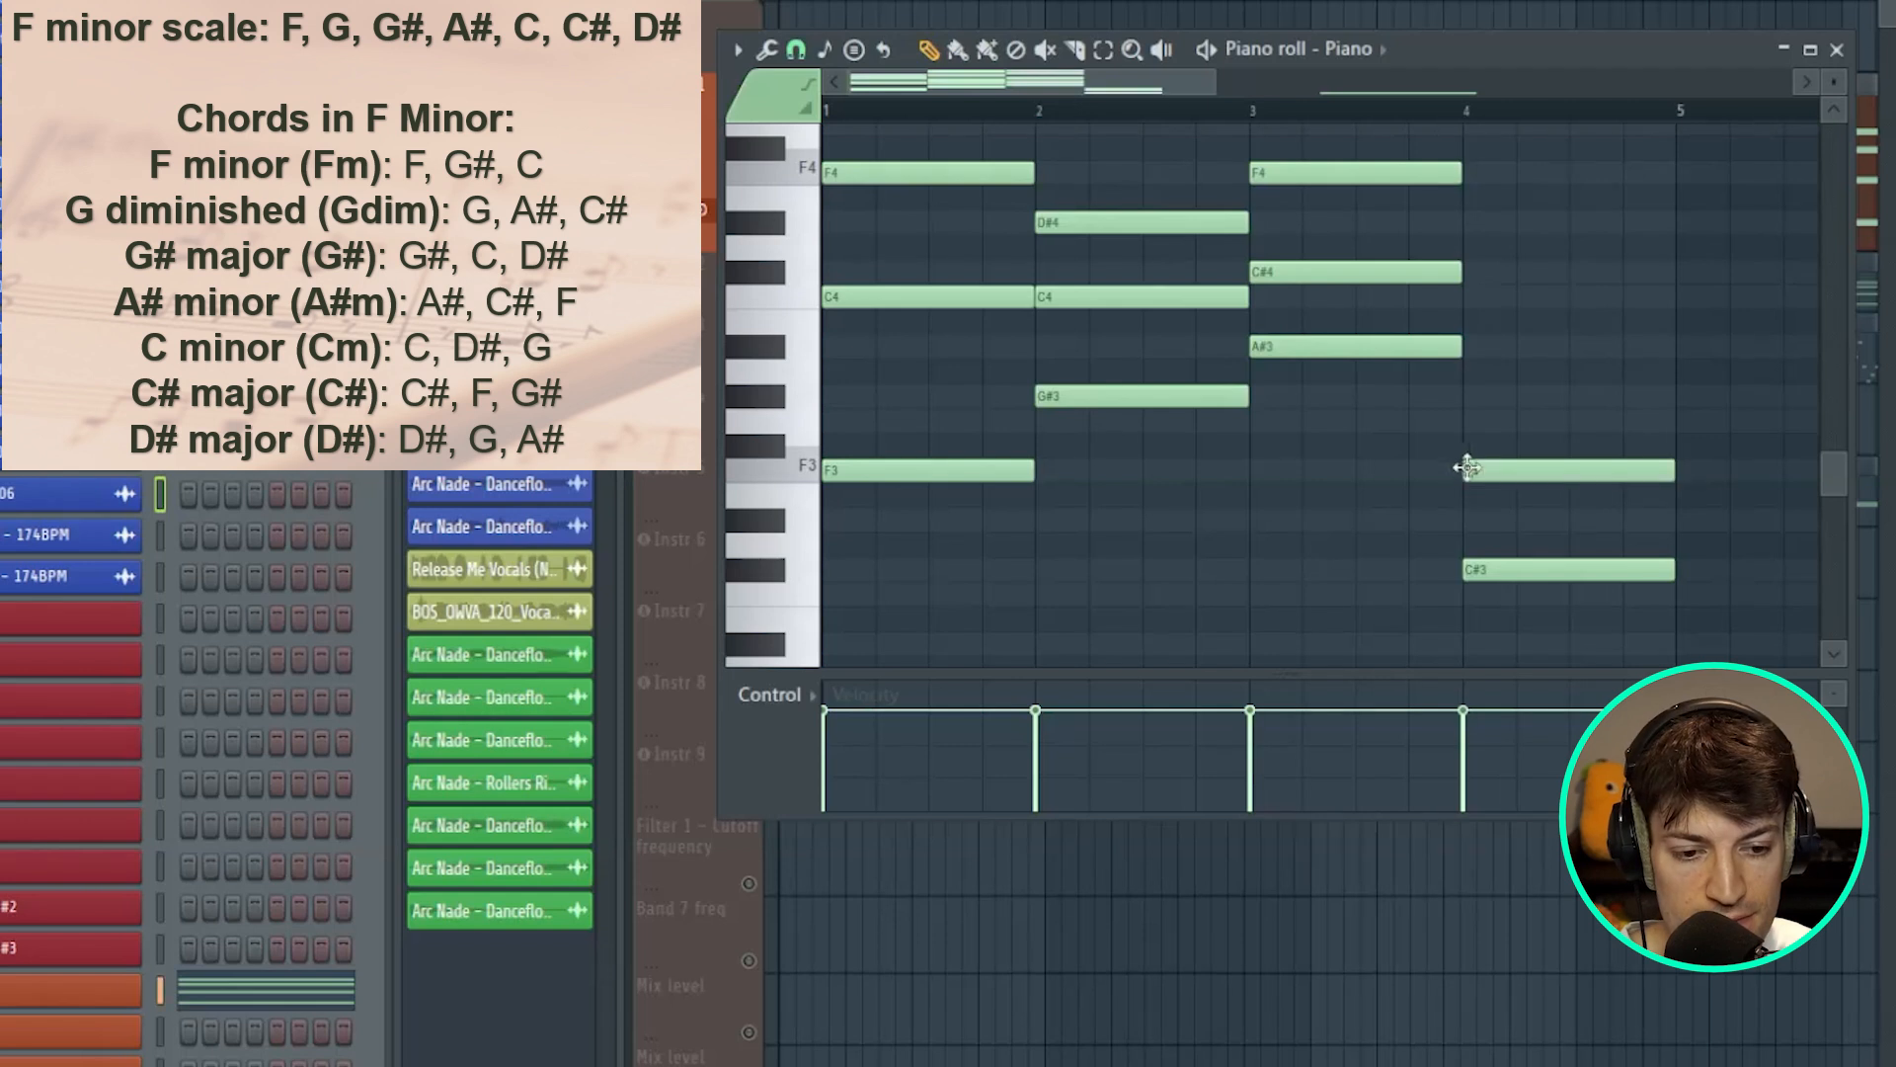
click(1483, 398)
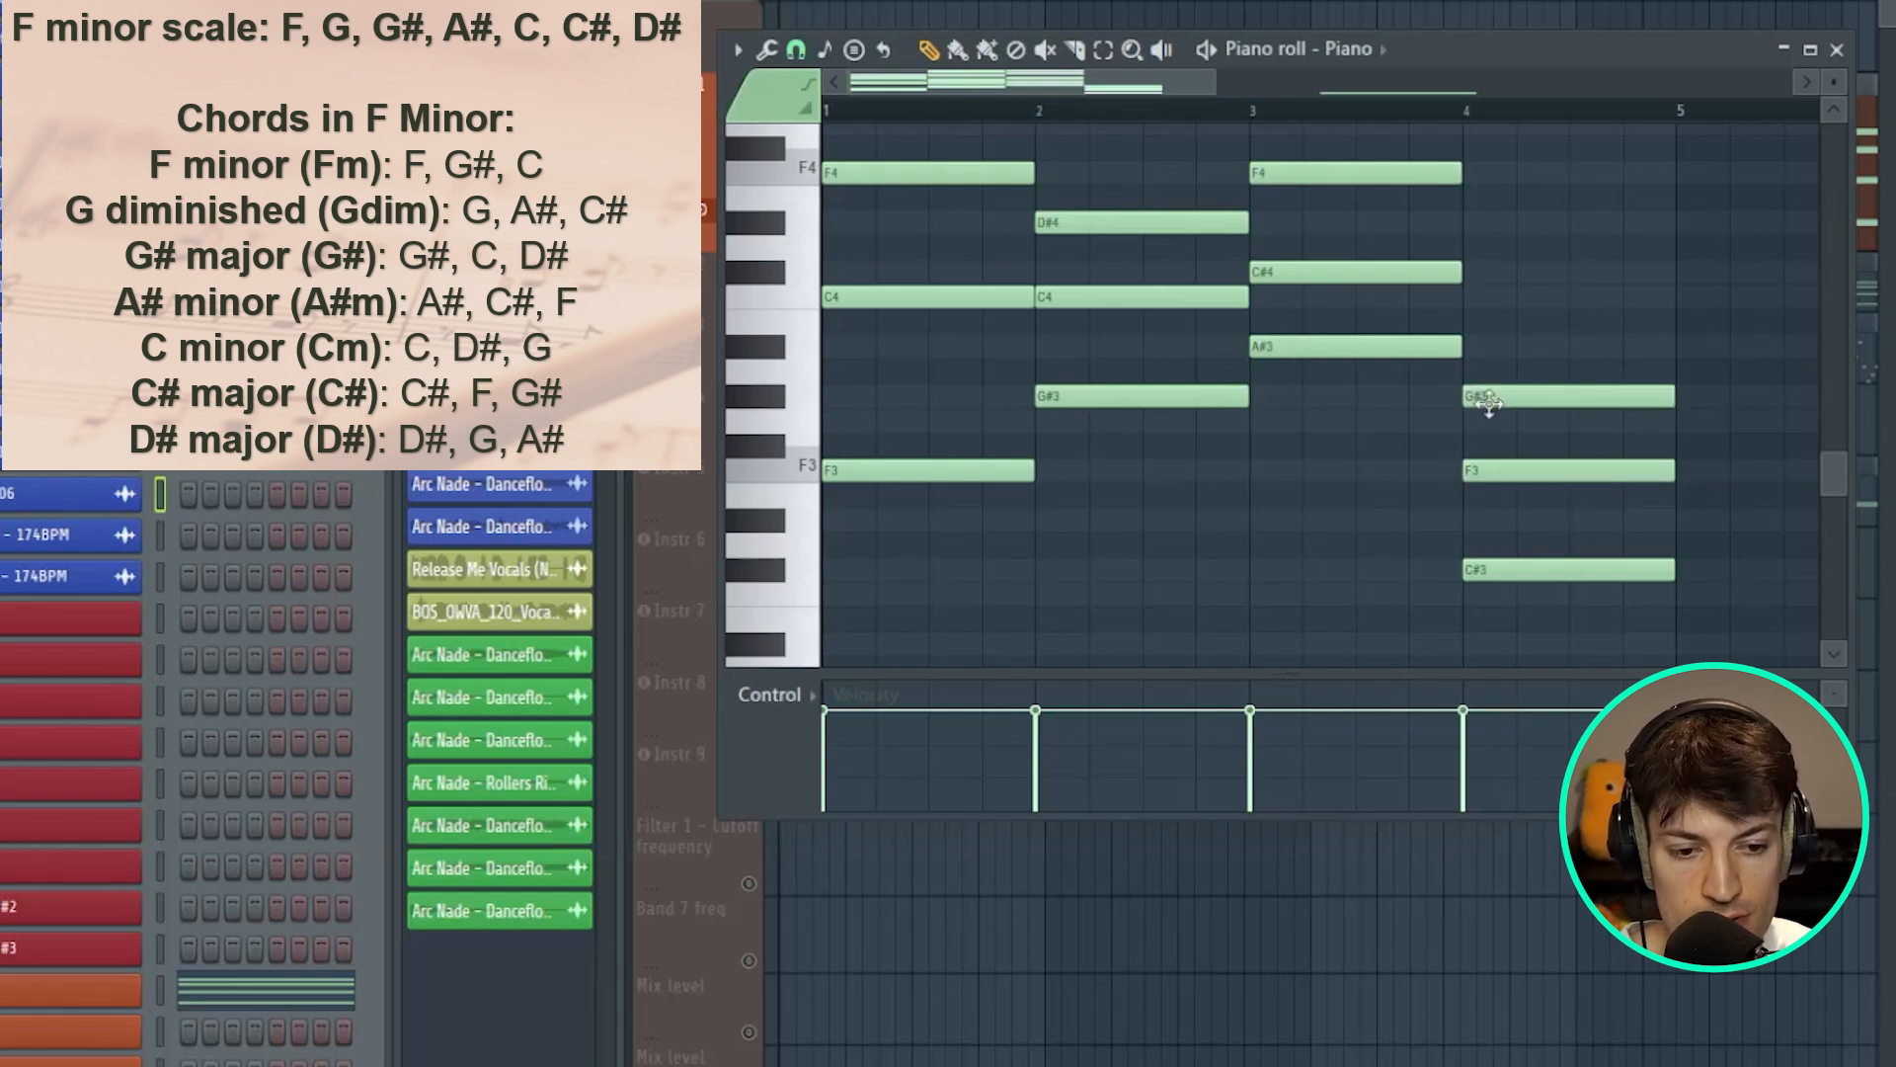
- Duplicate the bar 4 chord one and two octaves higher and play back the progression
scroll(1621, 478, up, 3)
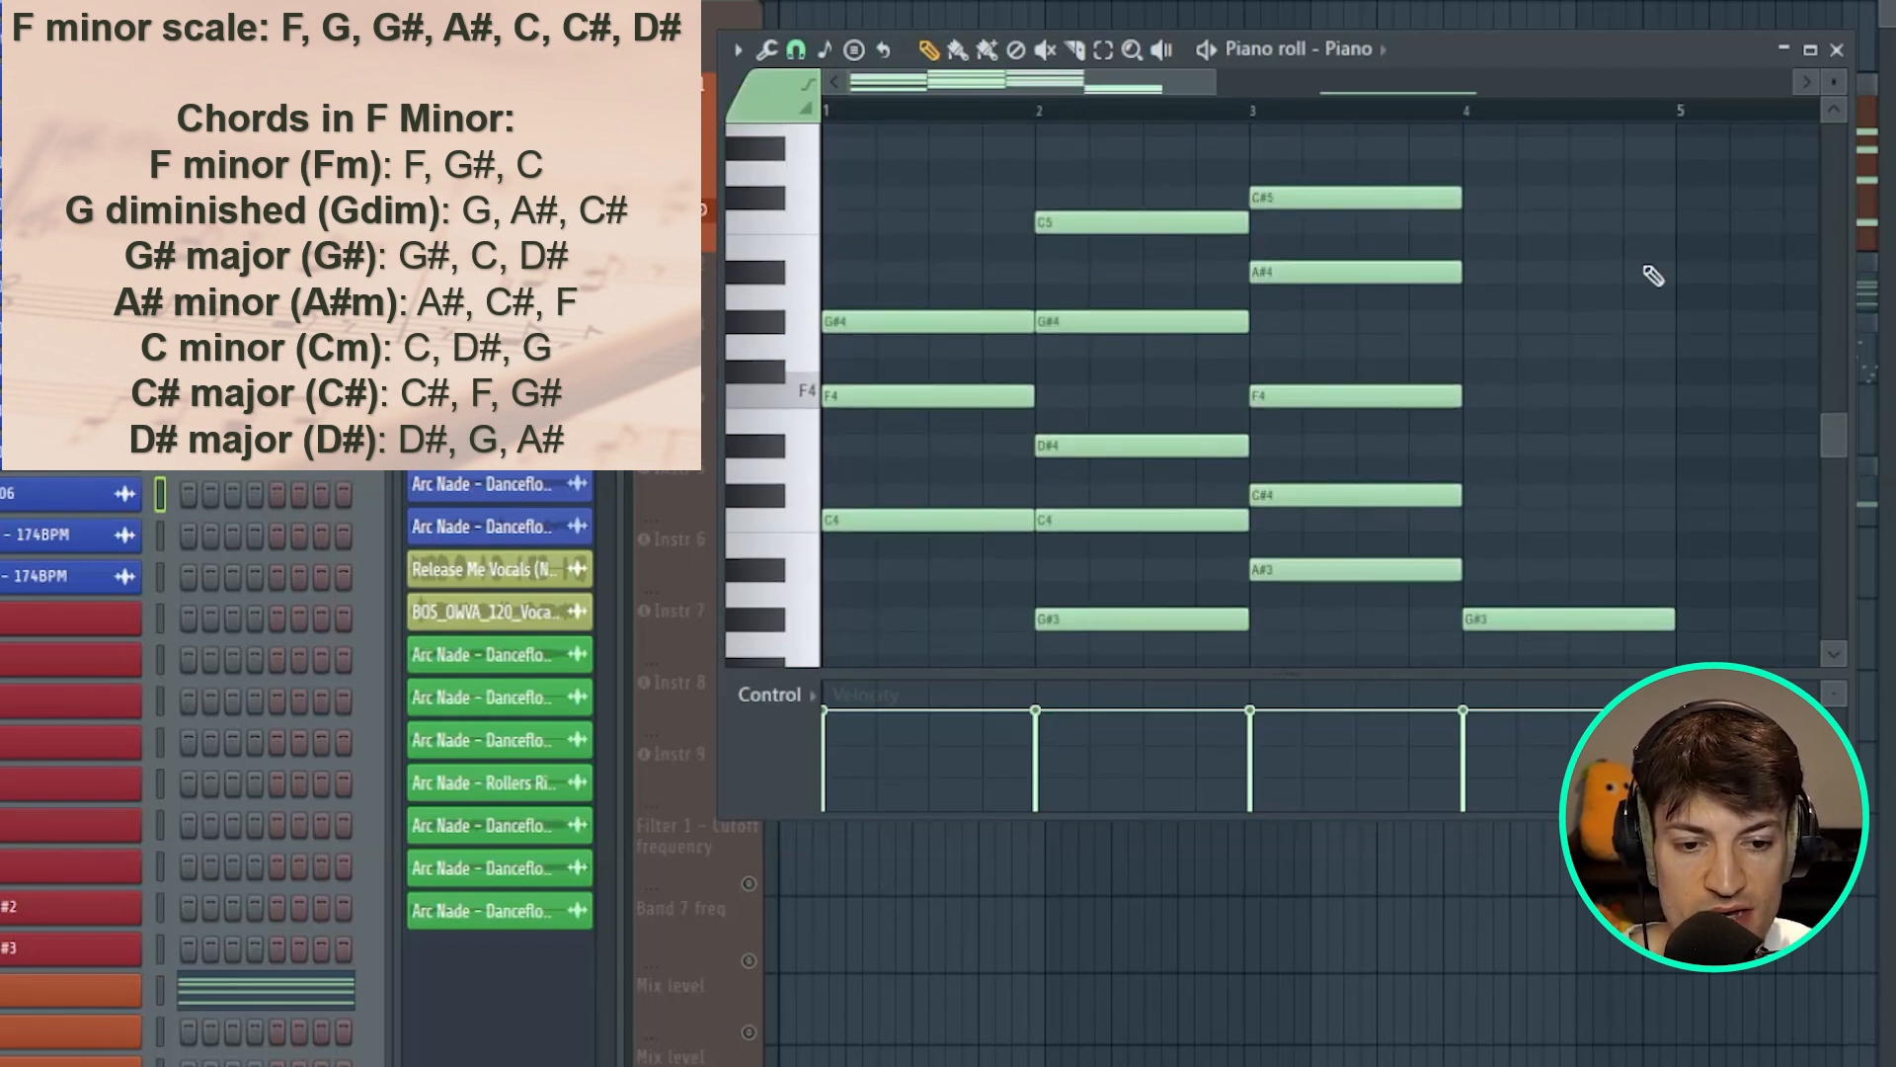
drag(1639, 356, 1561, 352)
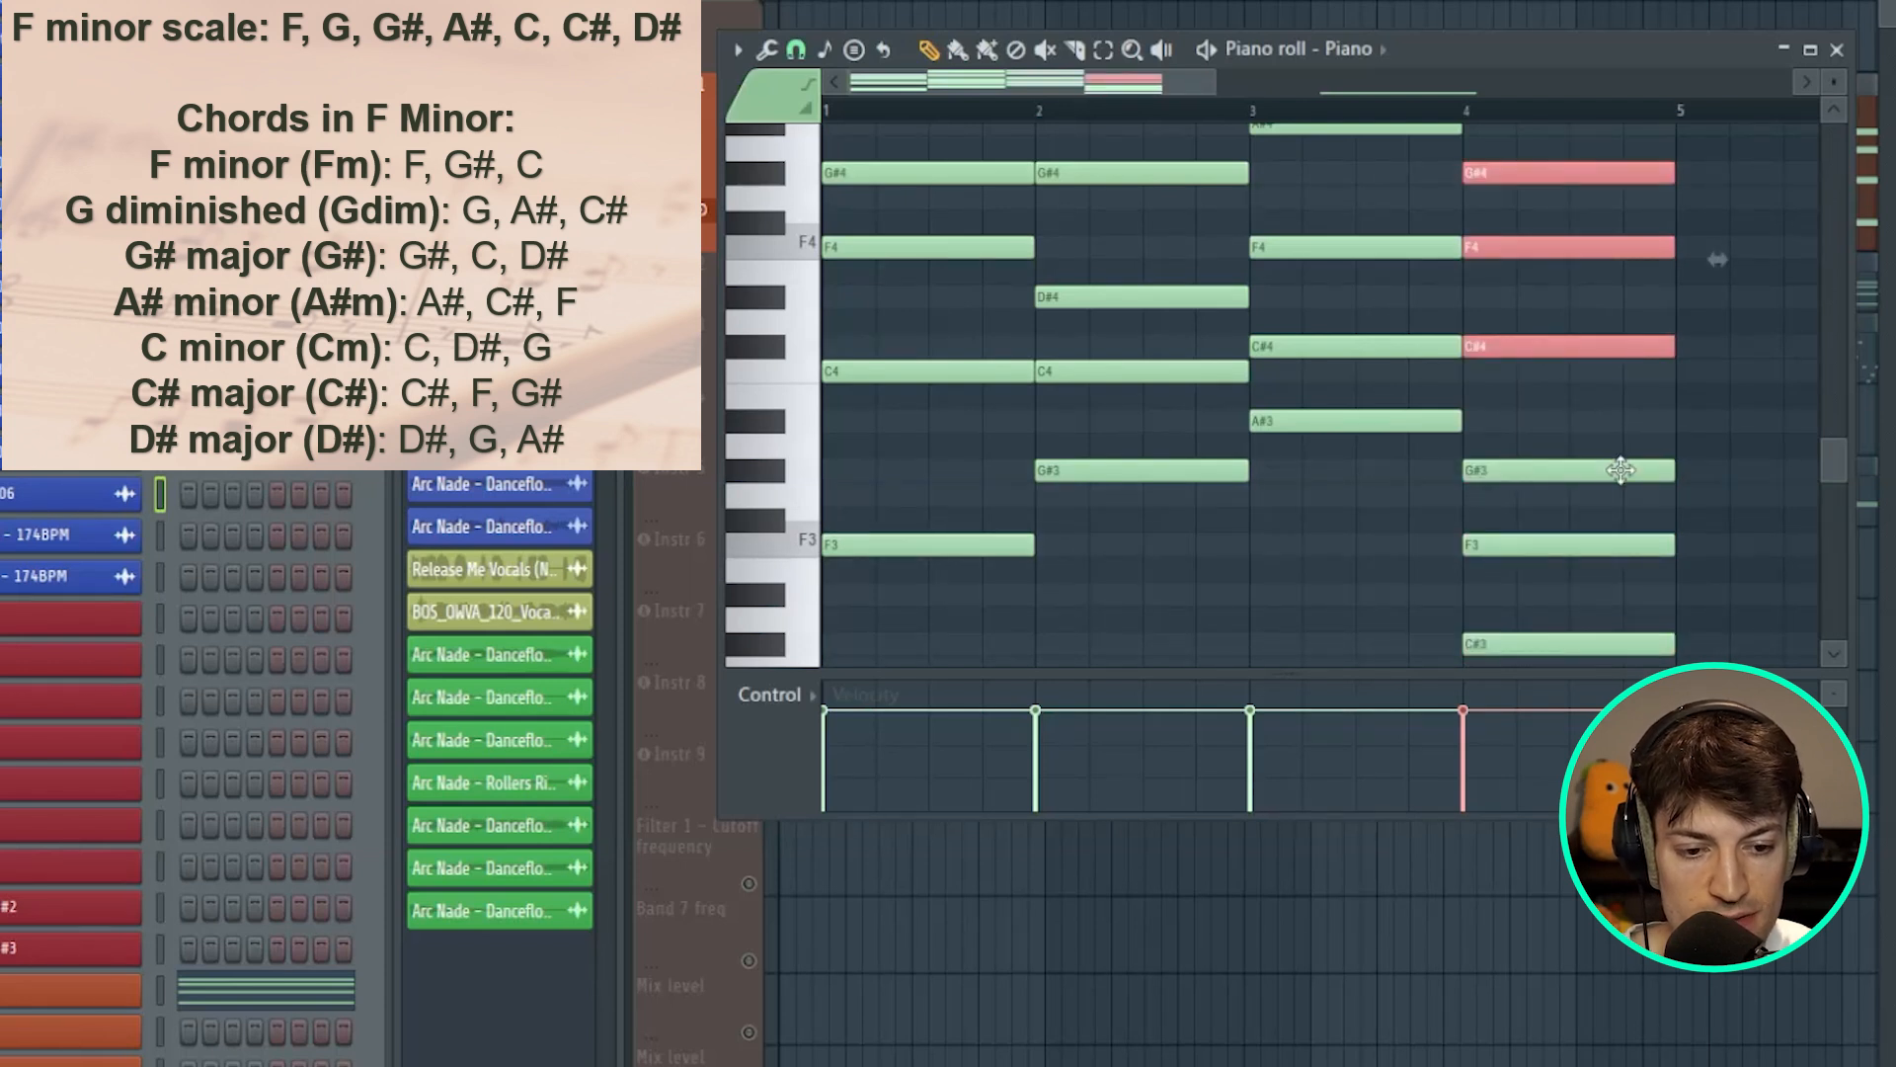
scroll(1672, 460, up, 6)
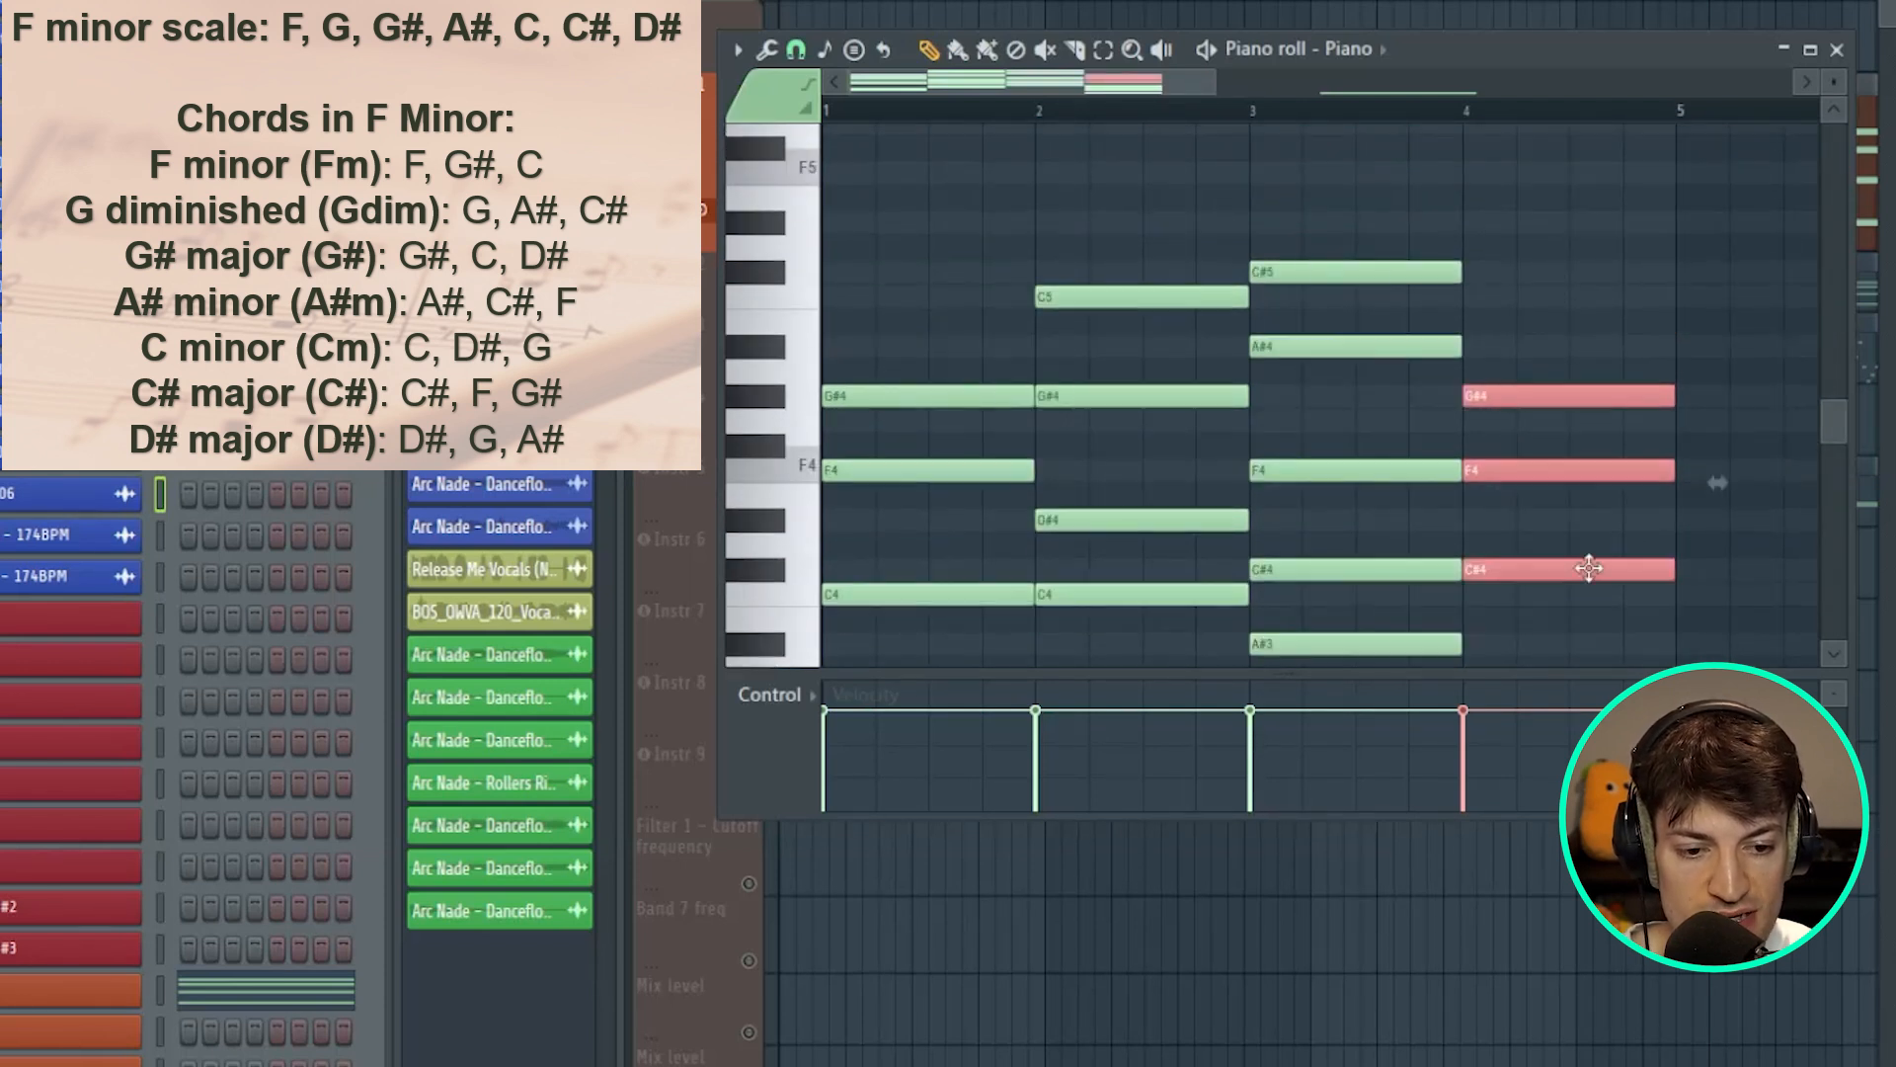
drag(1558, 575, 1561, 288)
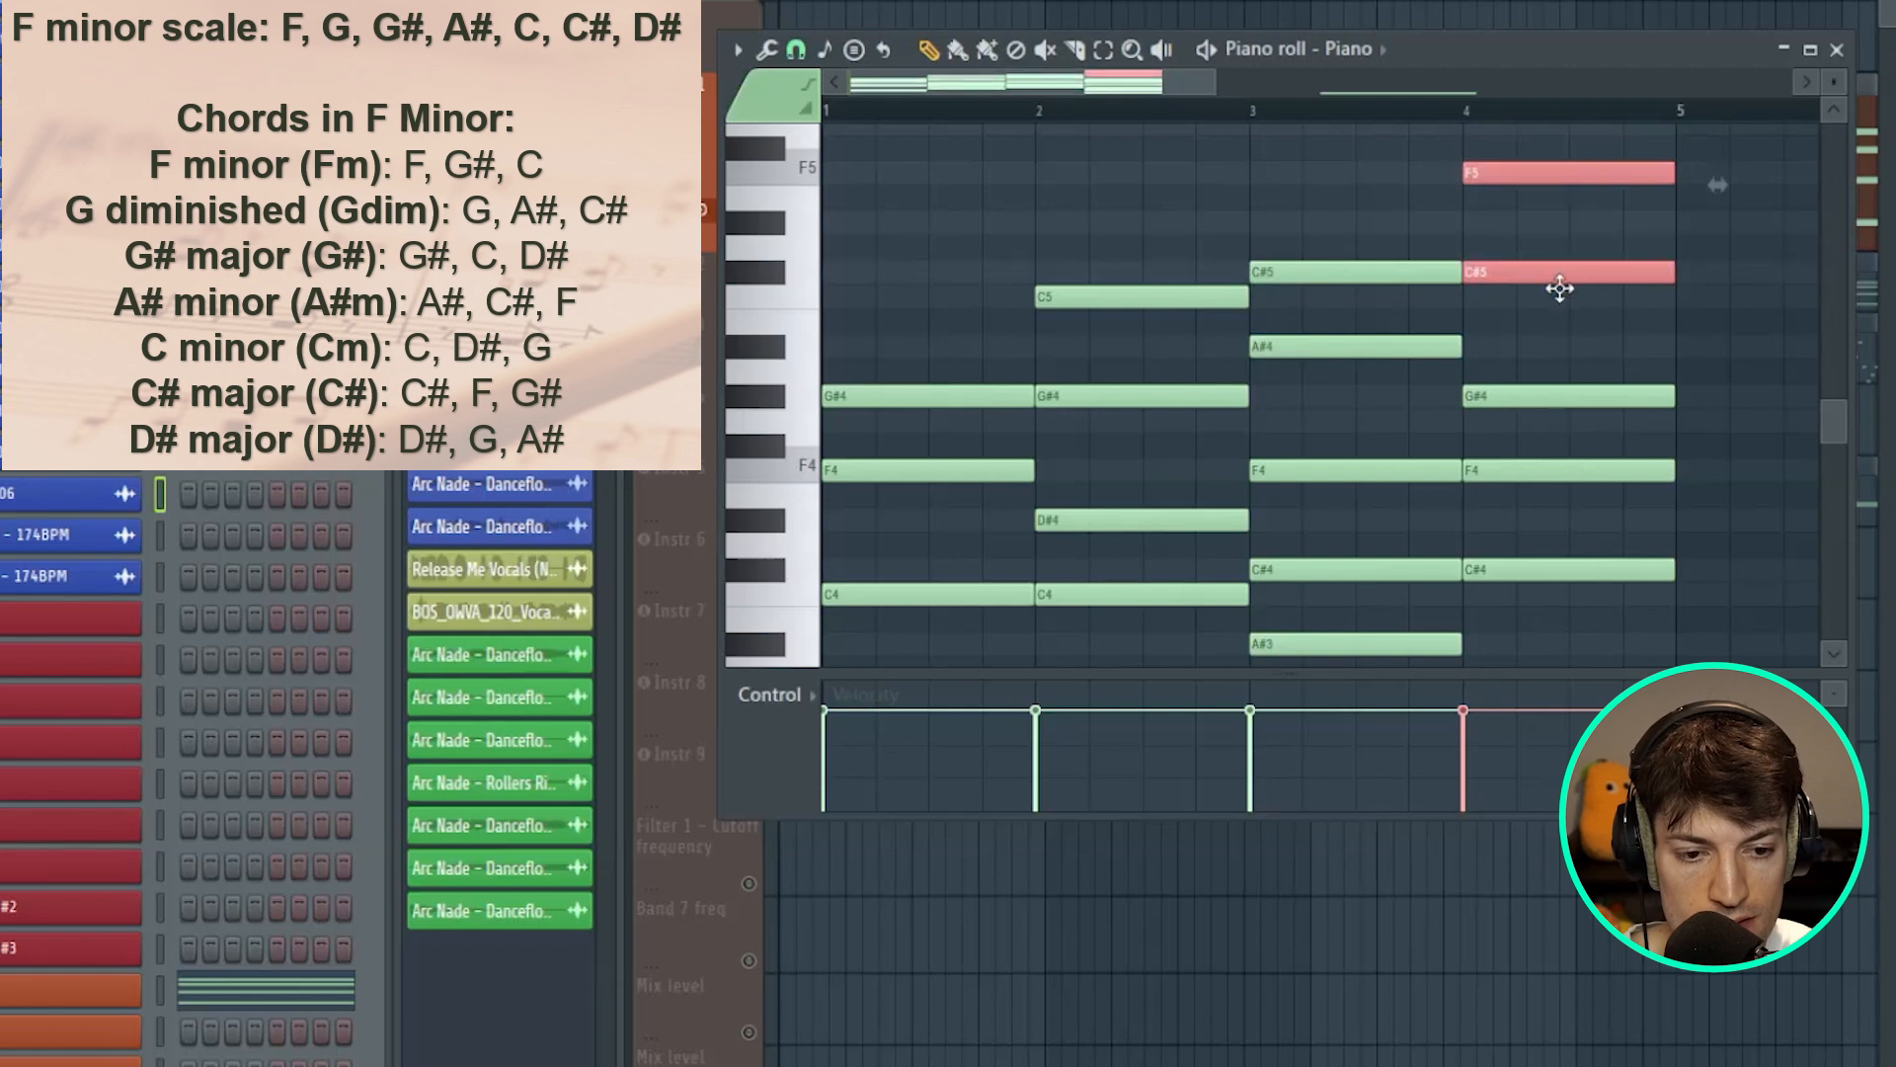
click(1702, 406)
scroll(1703, 407, down, 8)
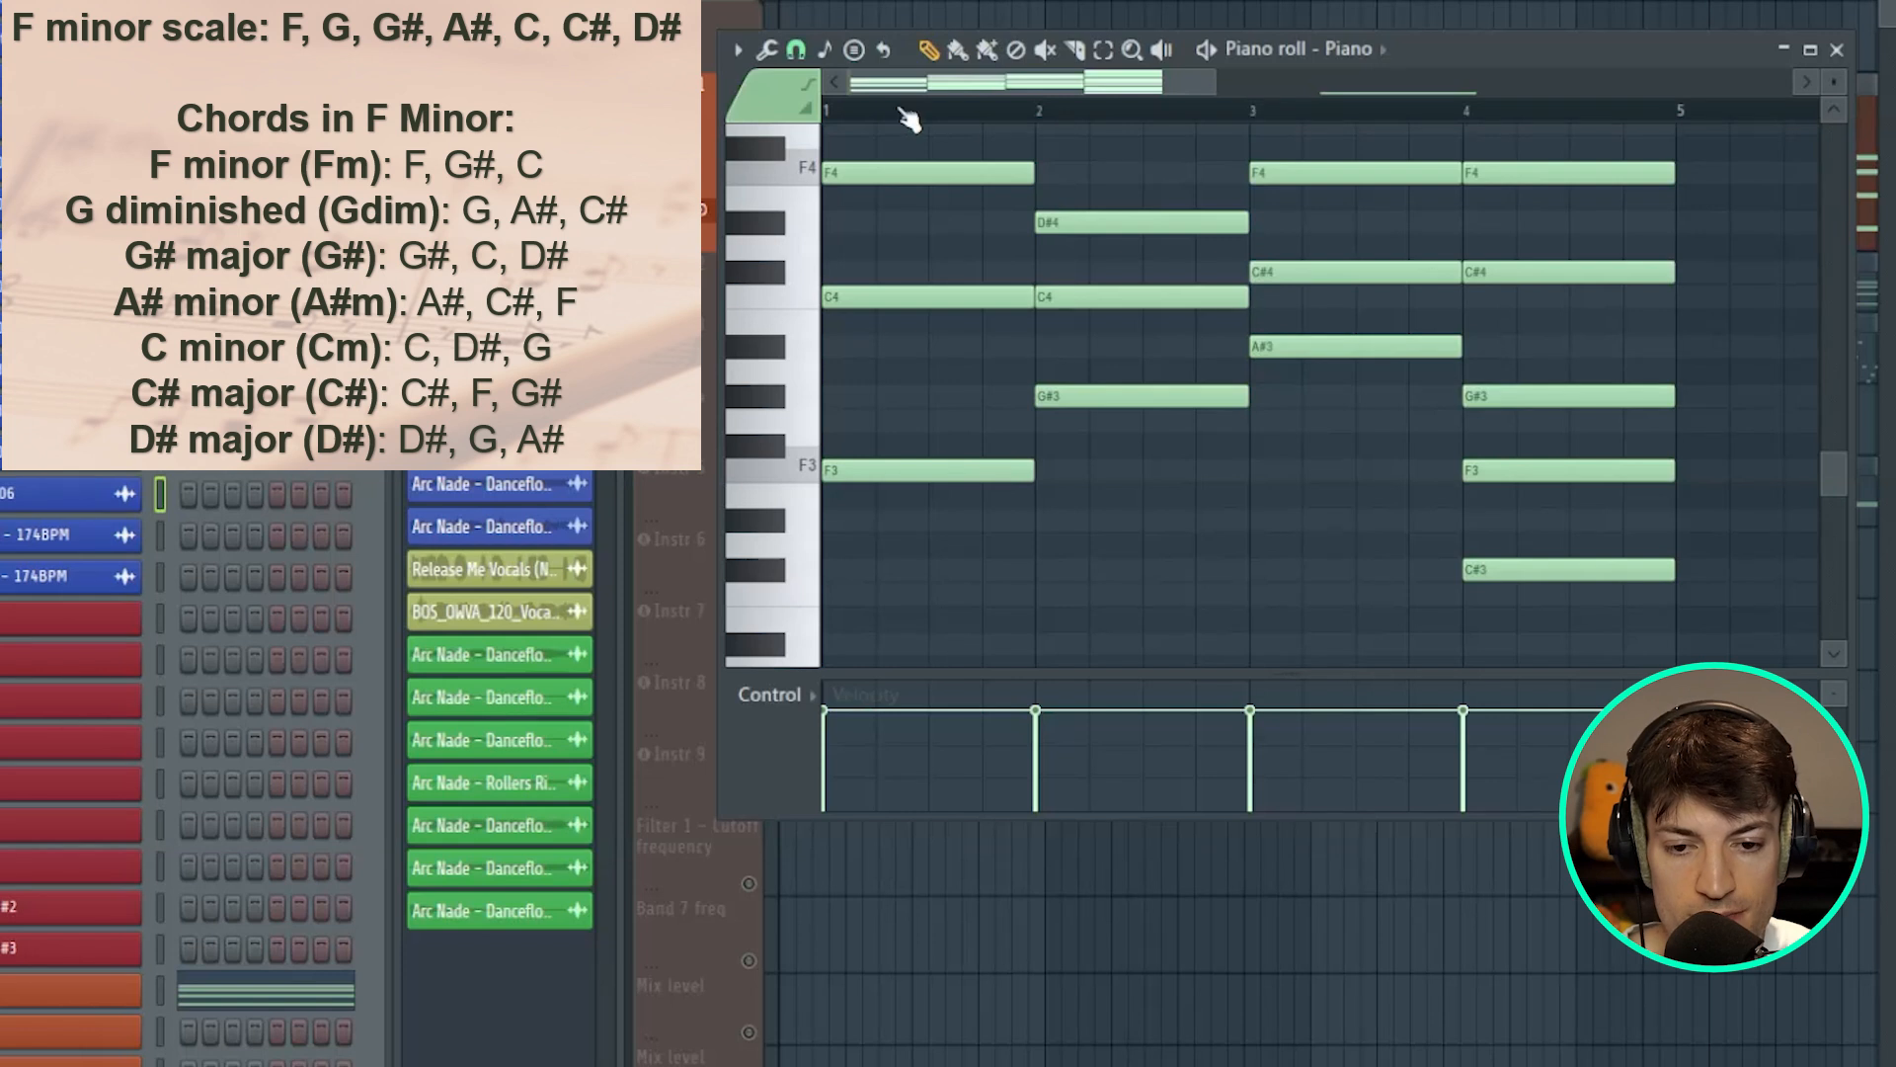
key(space)
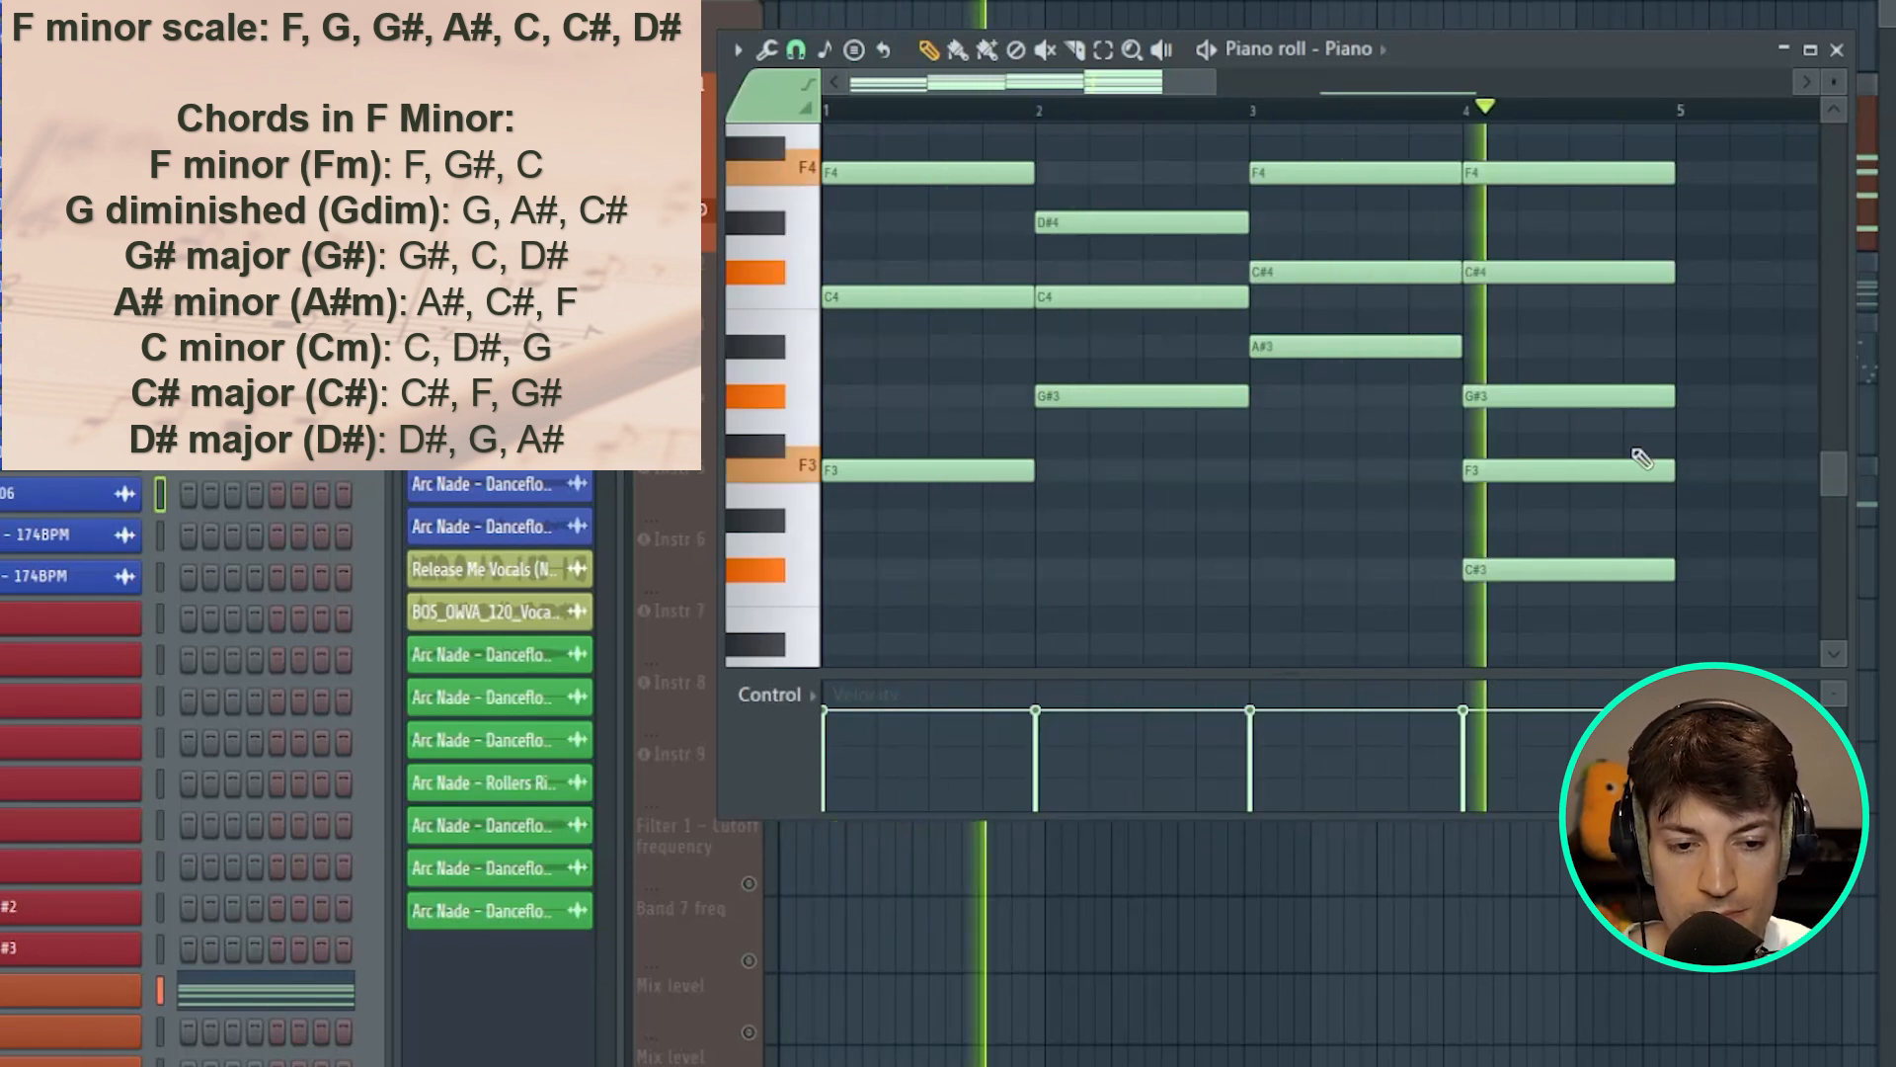
key(space)
- Delete the G#5, F5 and C#3 notes from the bar 4 chord and play back the progression
scroll(1639, 457, up, 8)
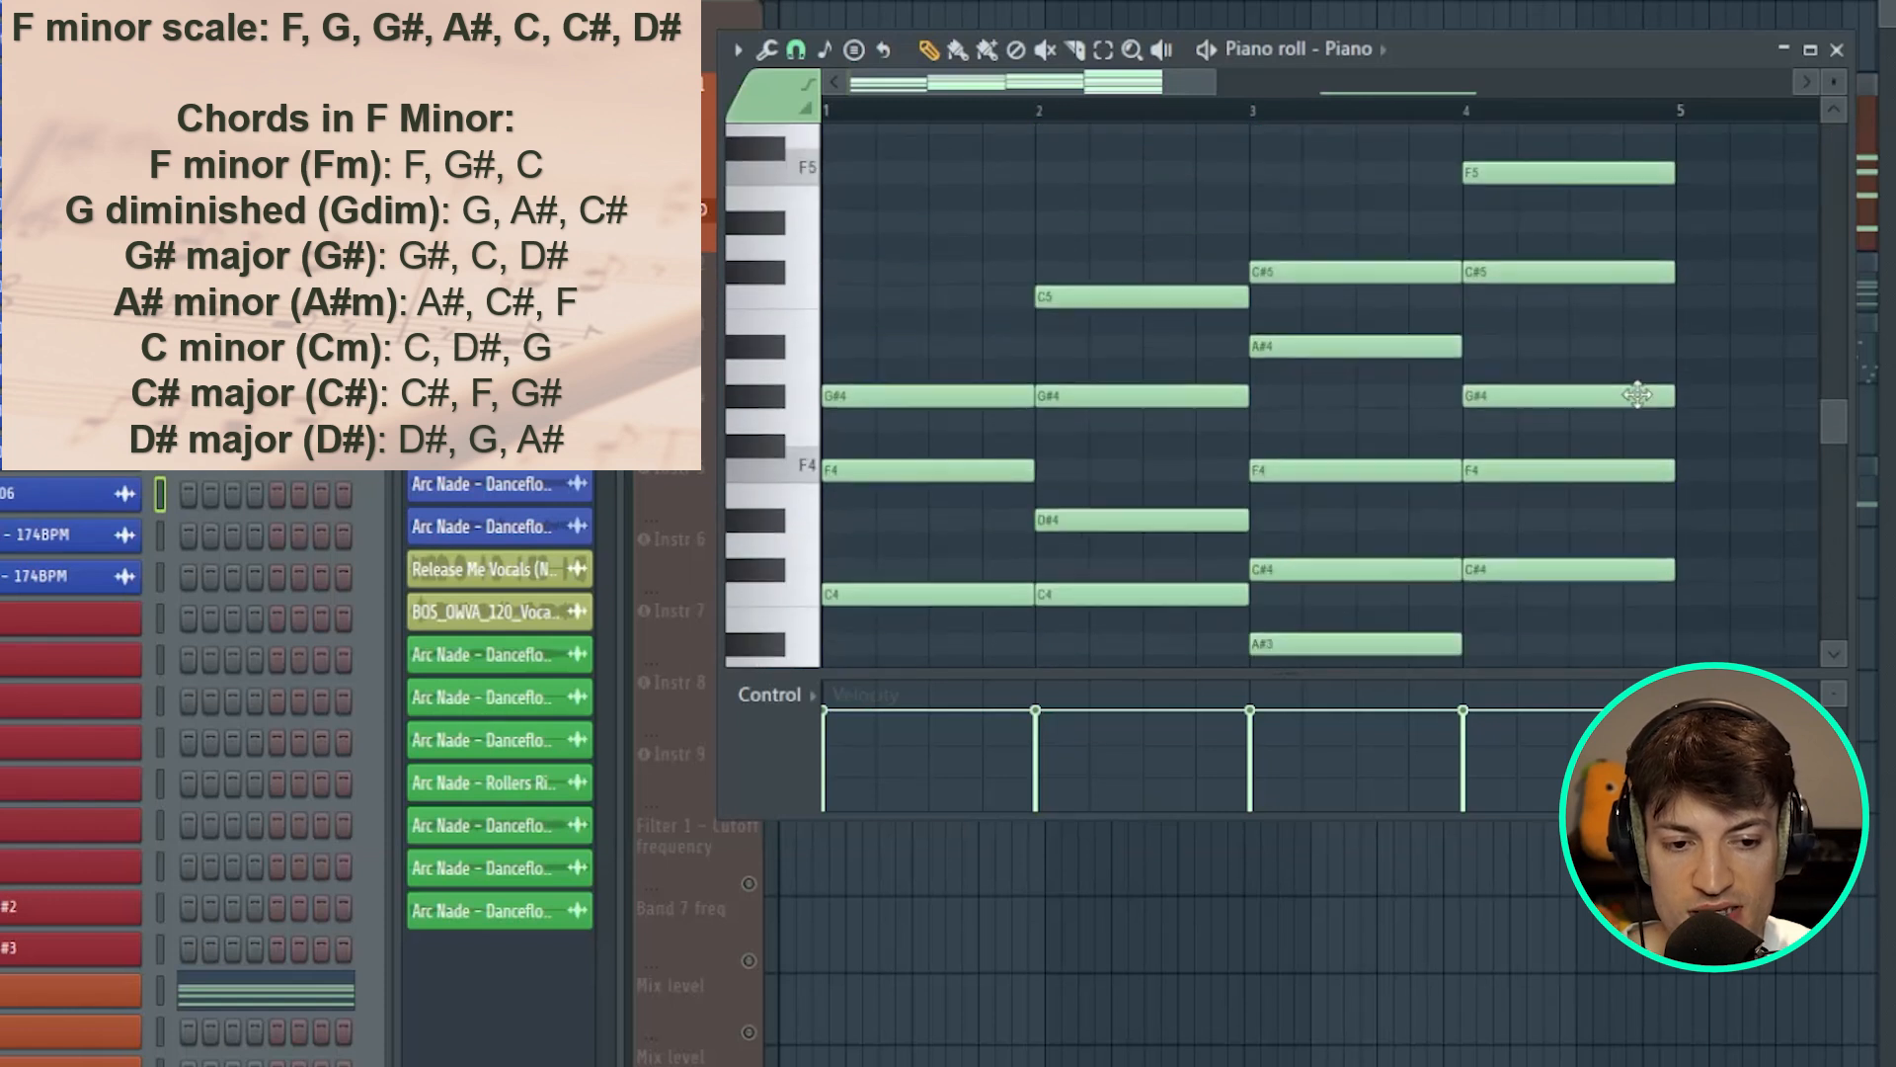
scroll(1645, 400, up, 3)
scroll(1649, 404, up, 3)
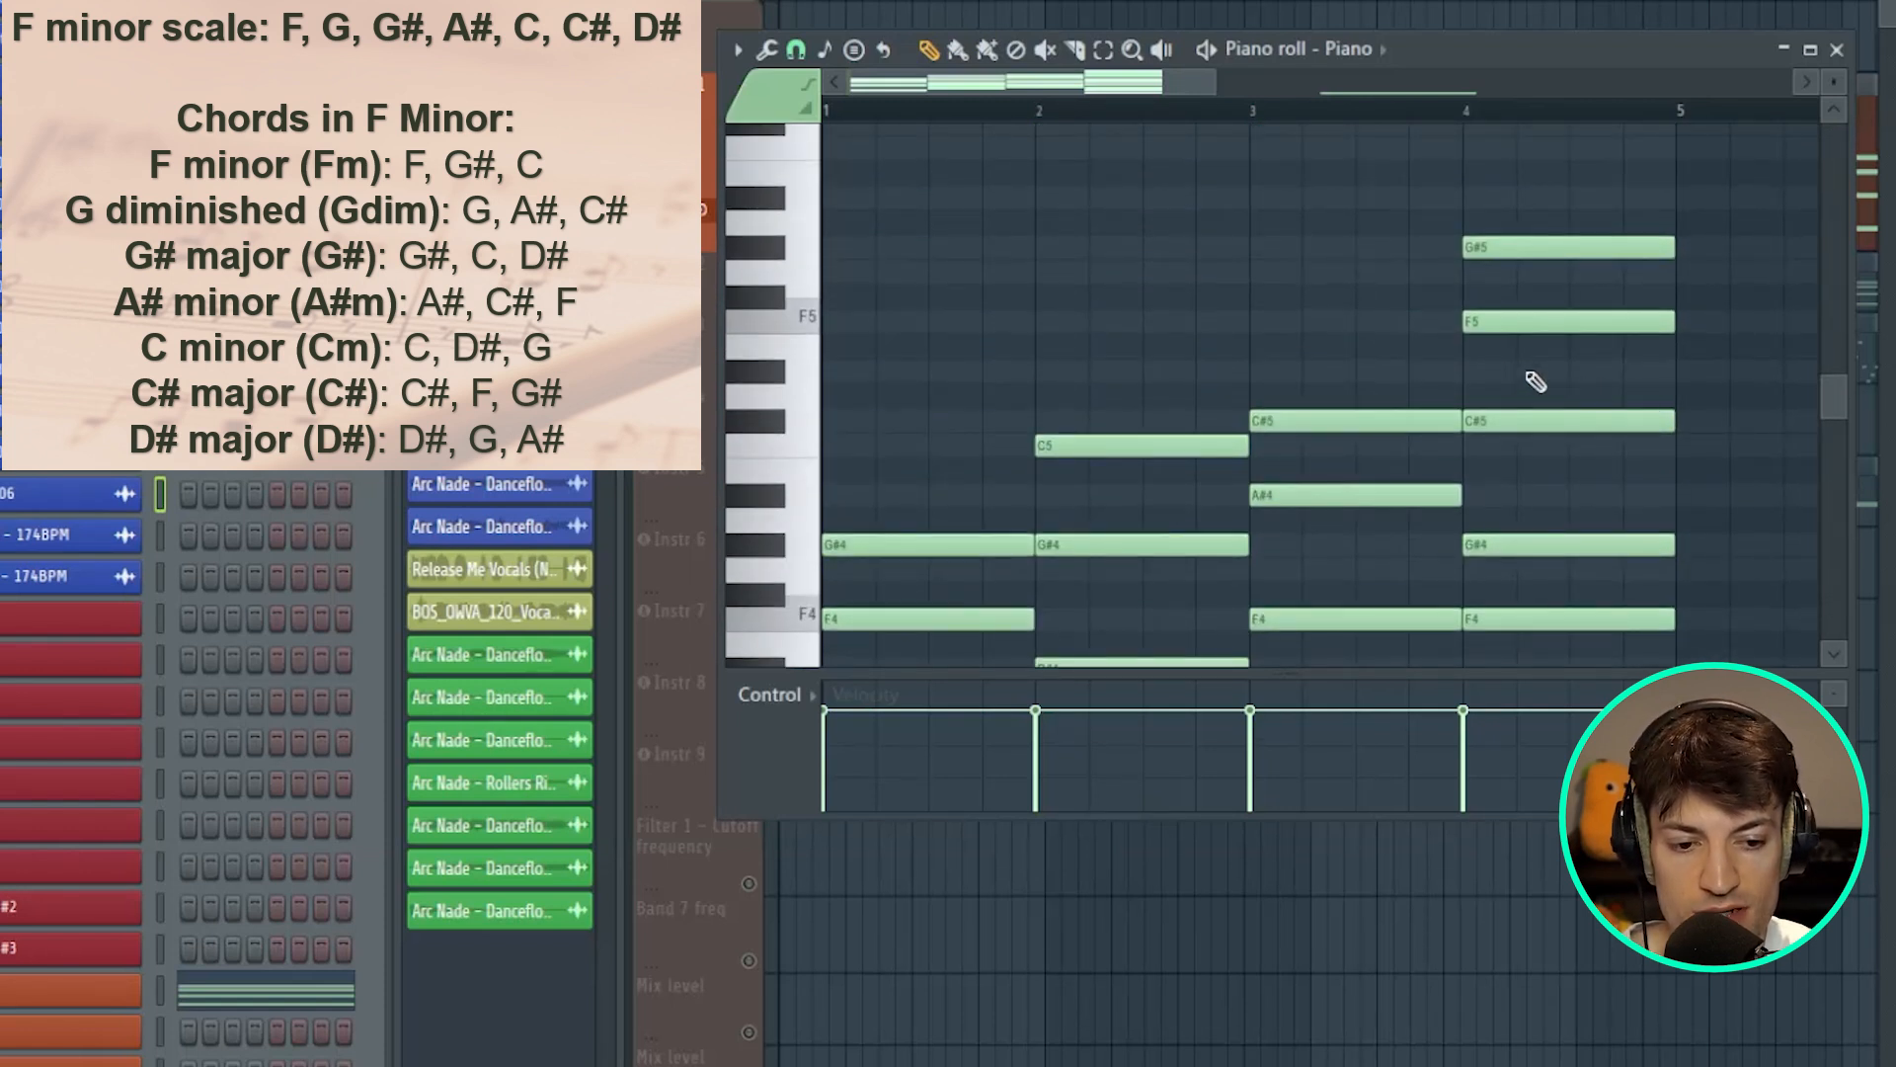
right_click(1545, 249)
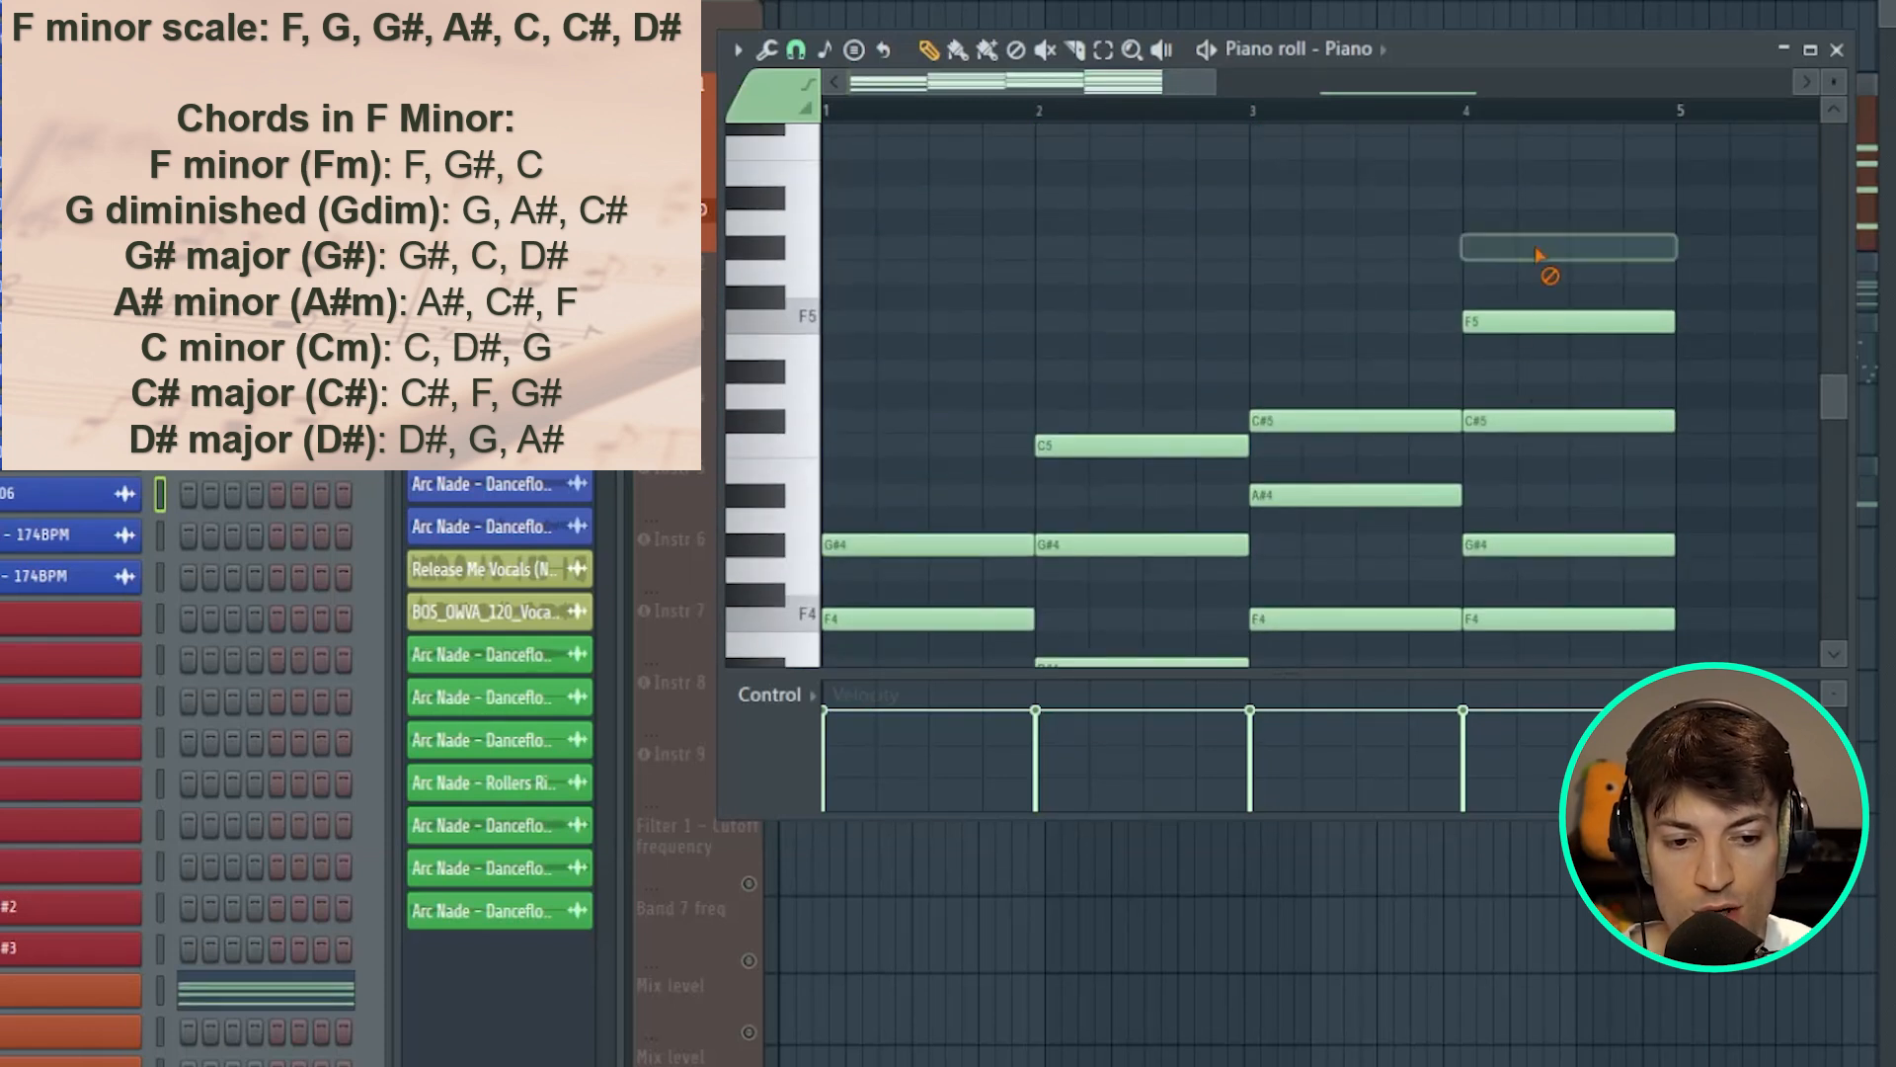
right_click(1552, 321)
scroll(1557, 347, down, 18)
right_click(1572, 561)
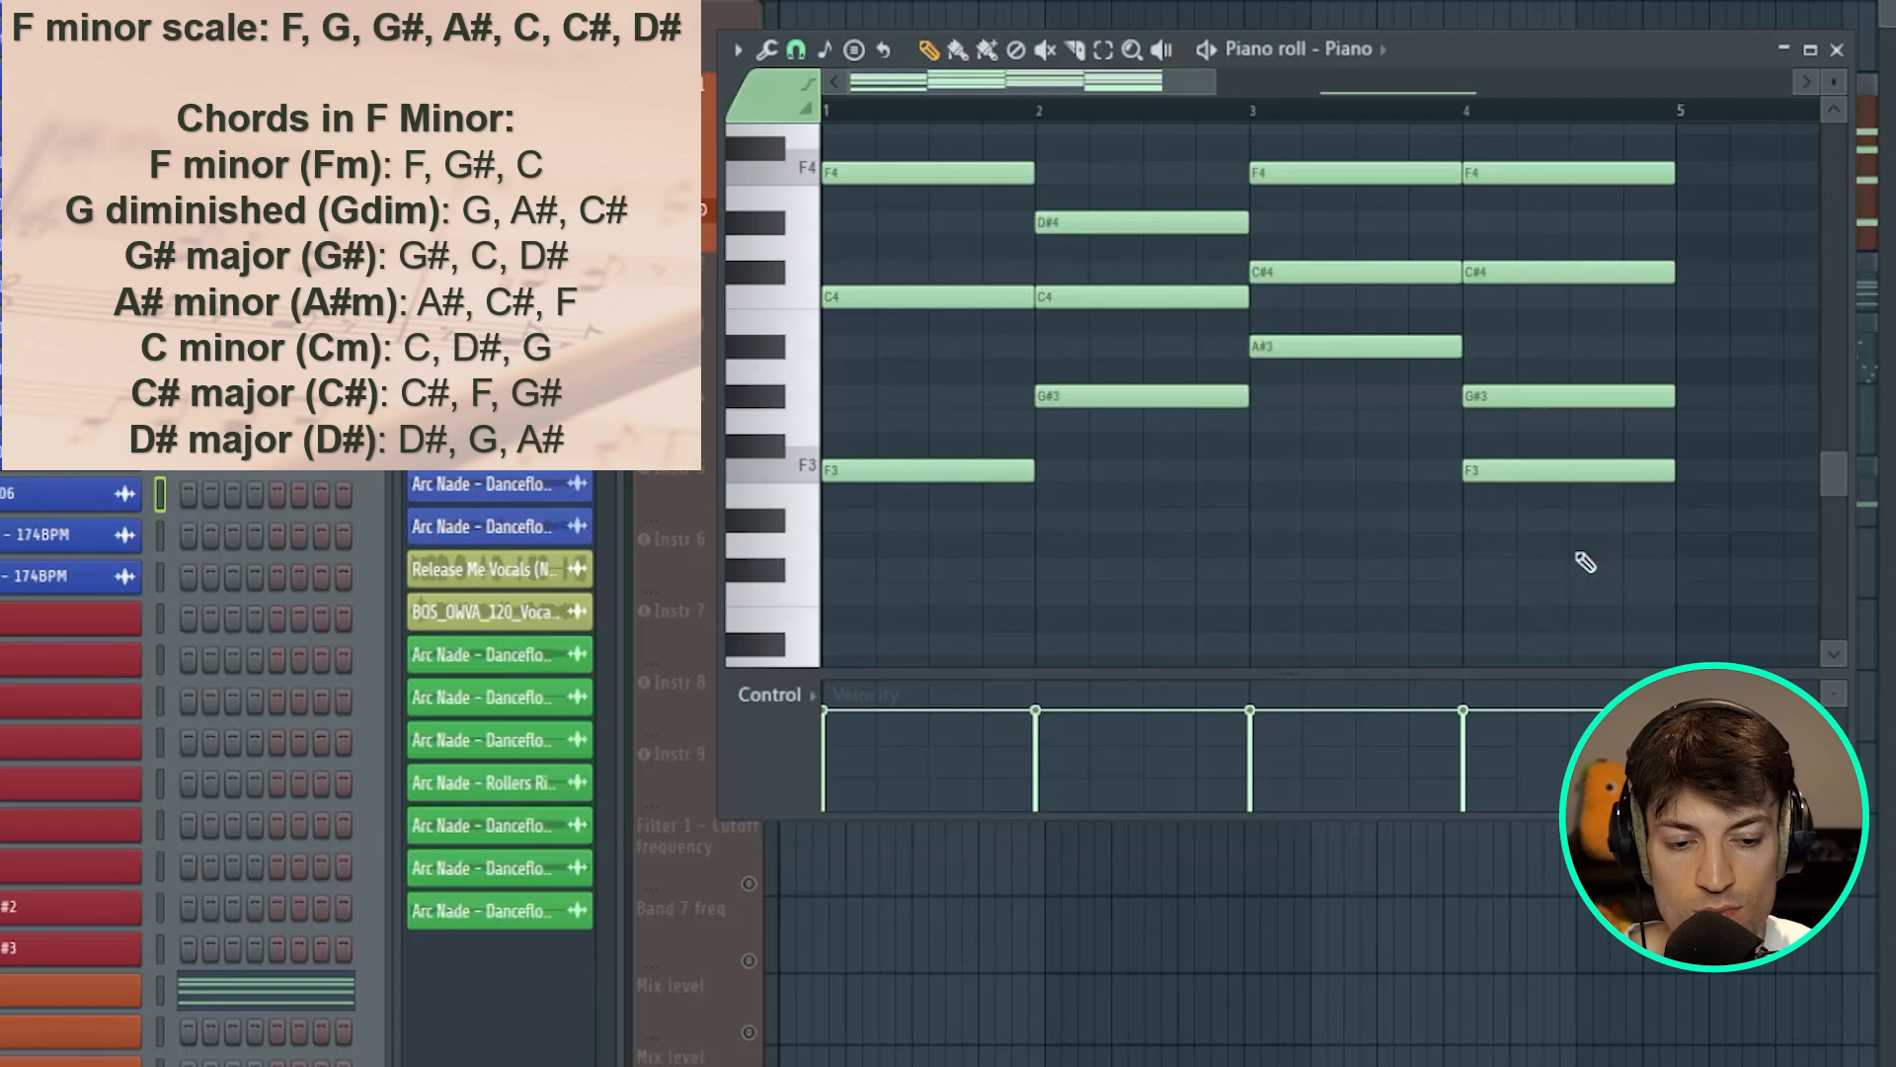
key(space)
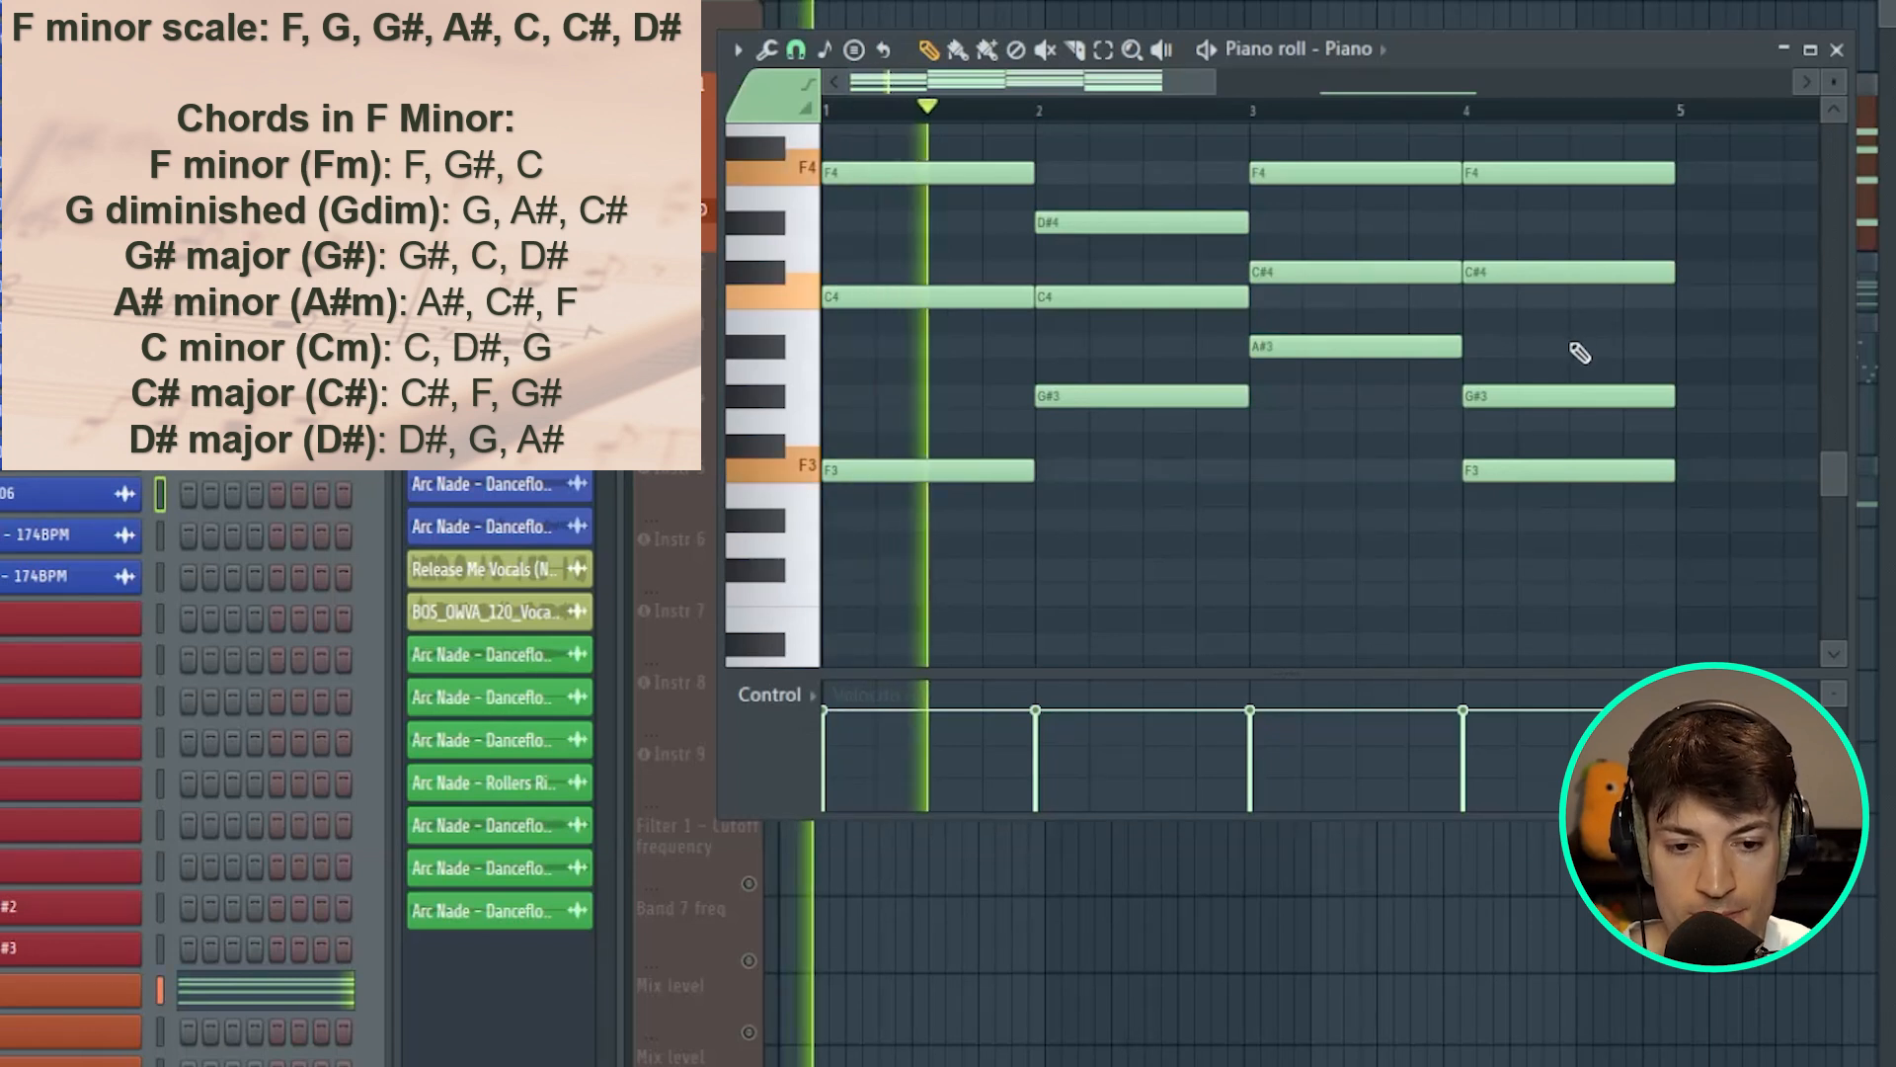
scroll(1580, 341, up, 6)
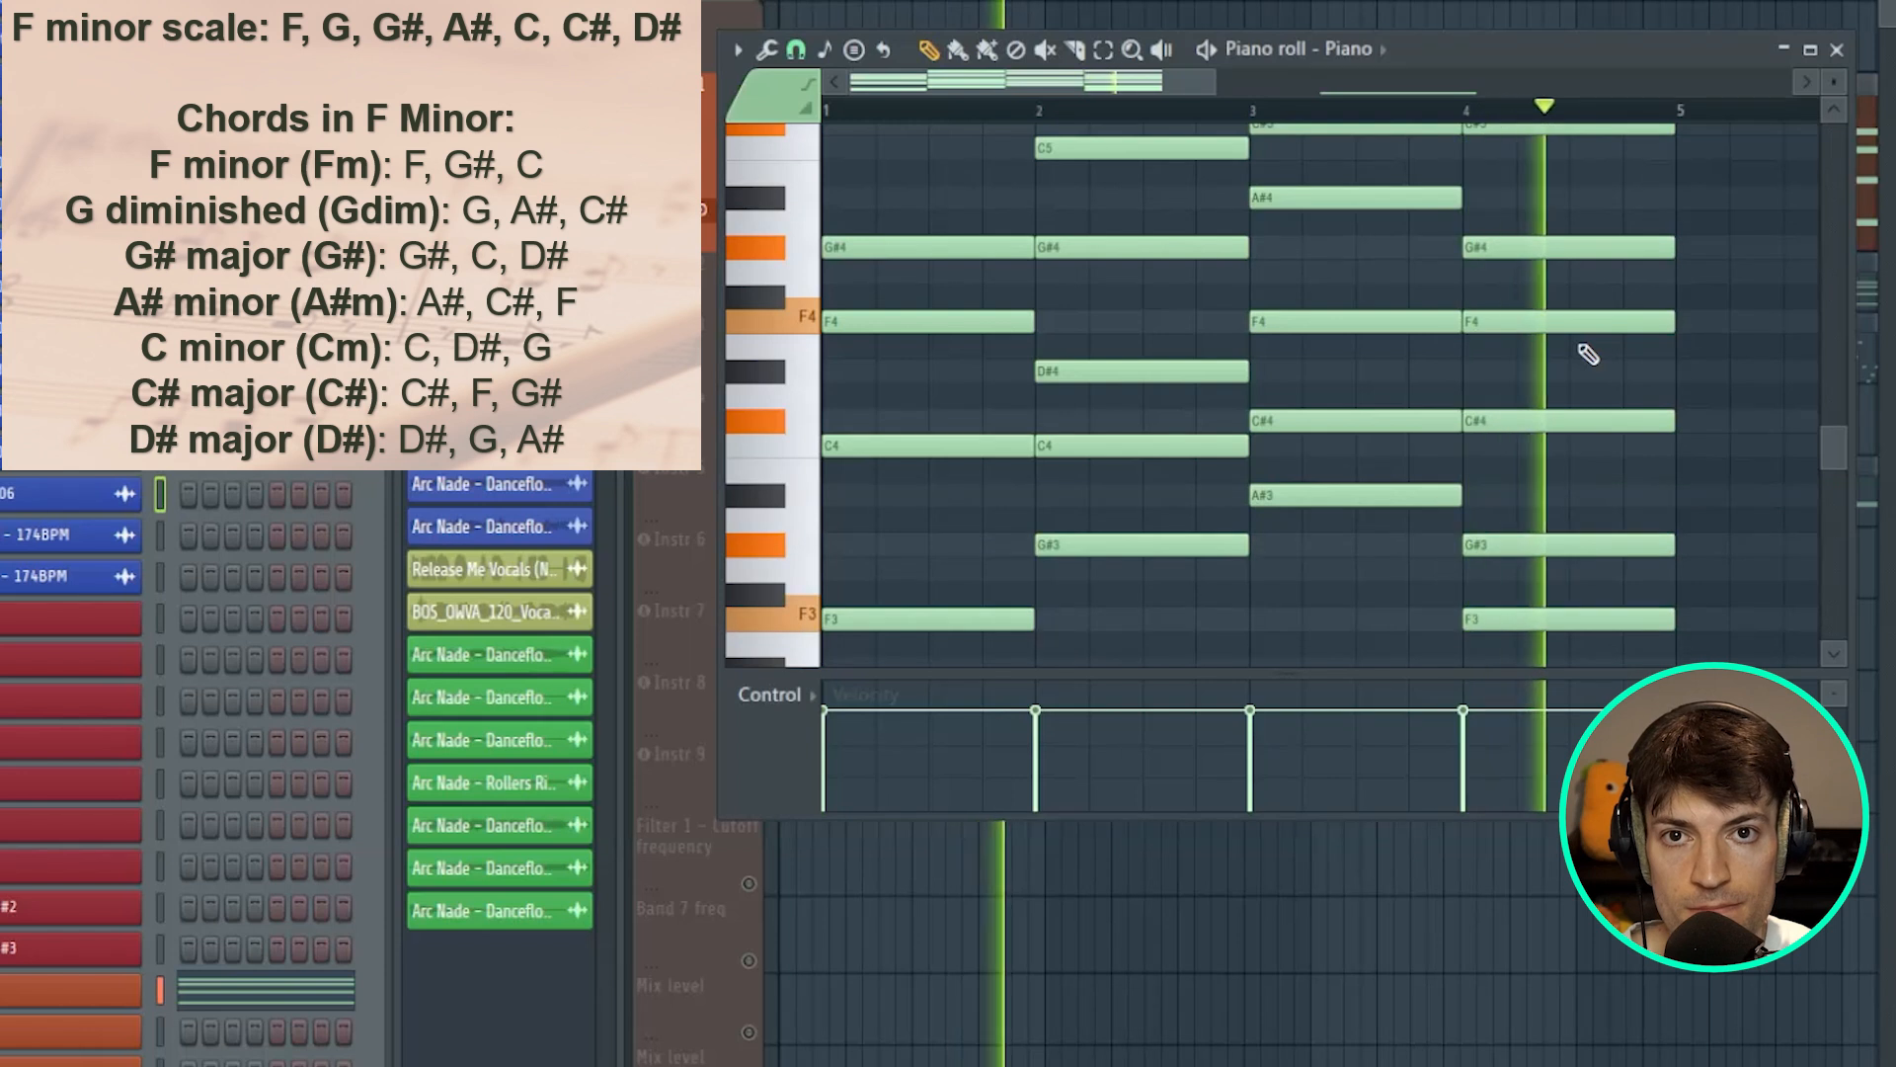
key(space)
- Delete the F3 note from the bar 4 chord and listen to the progression
scroll(1651, 370, down, 3)
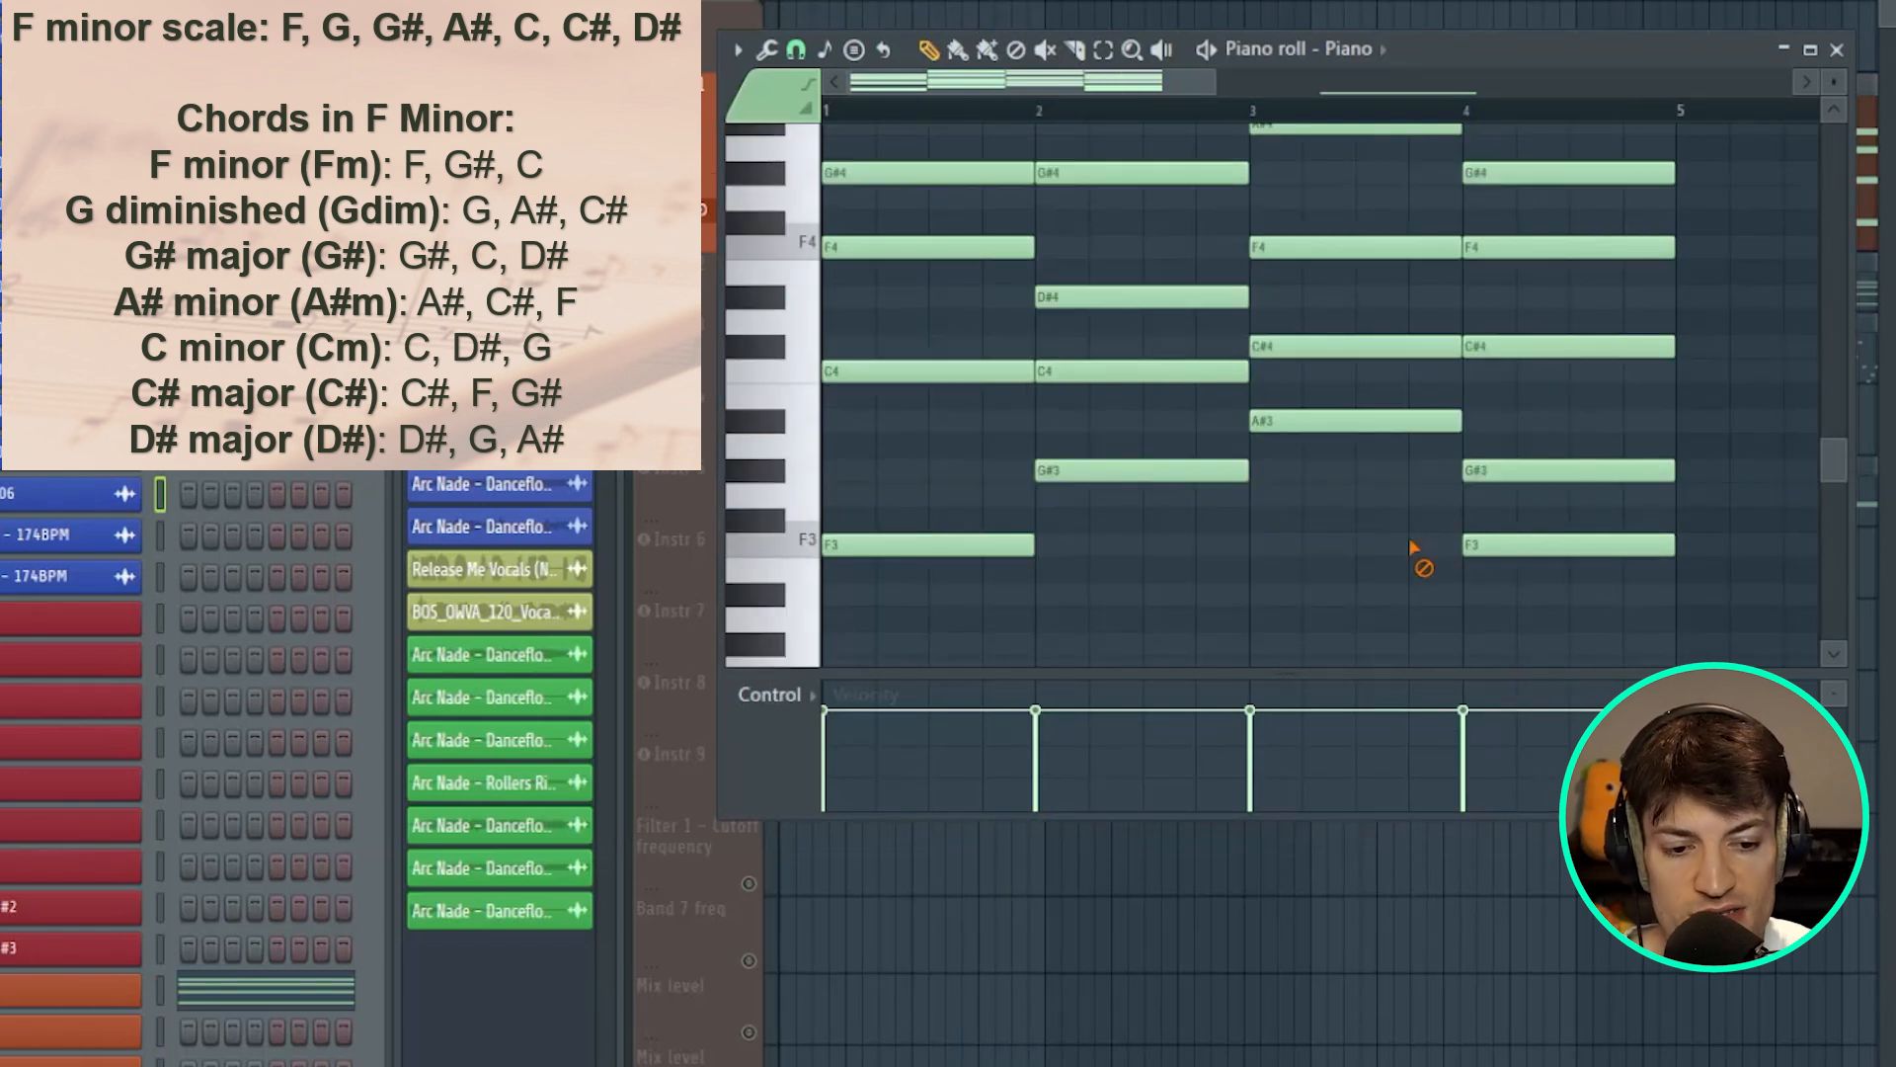
right_click(1471, 545)
key(space)
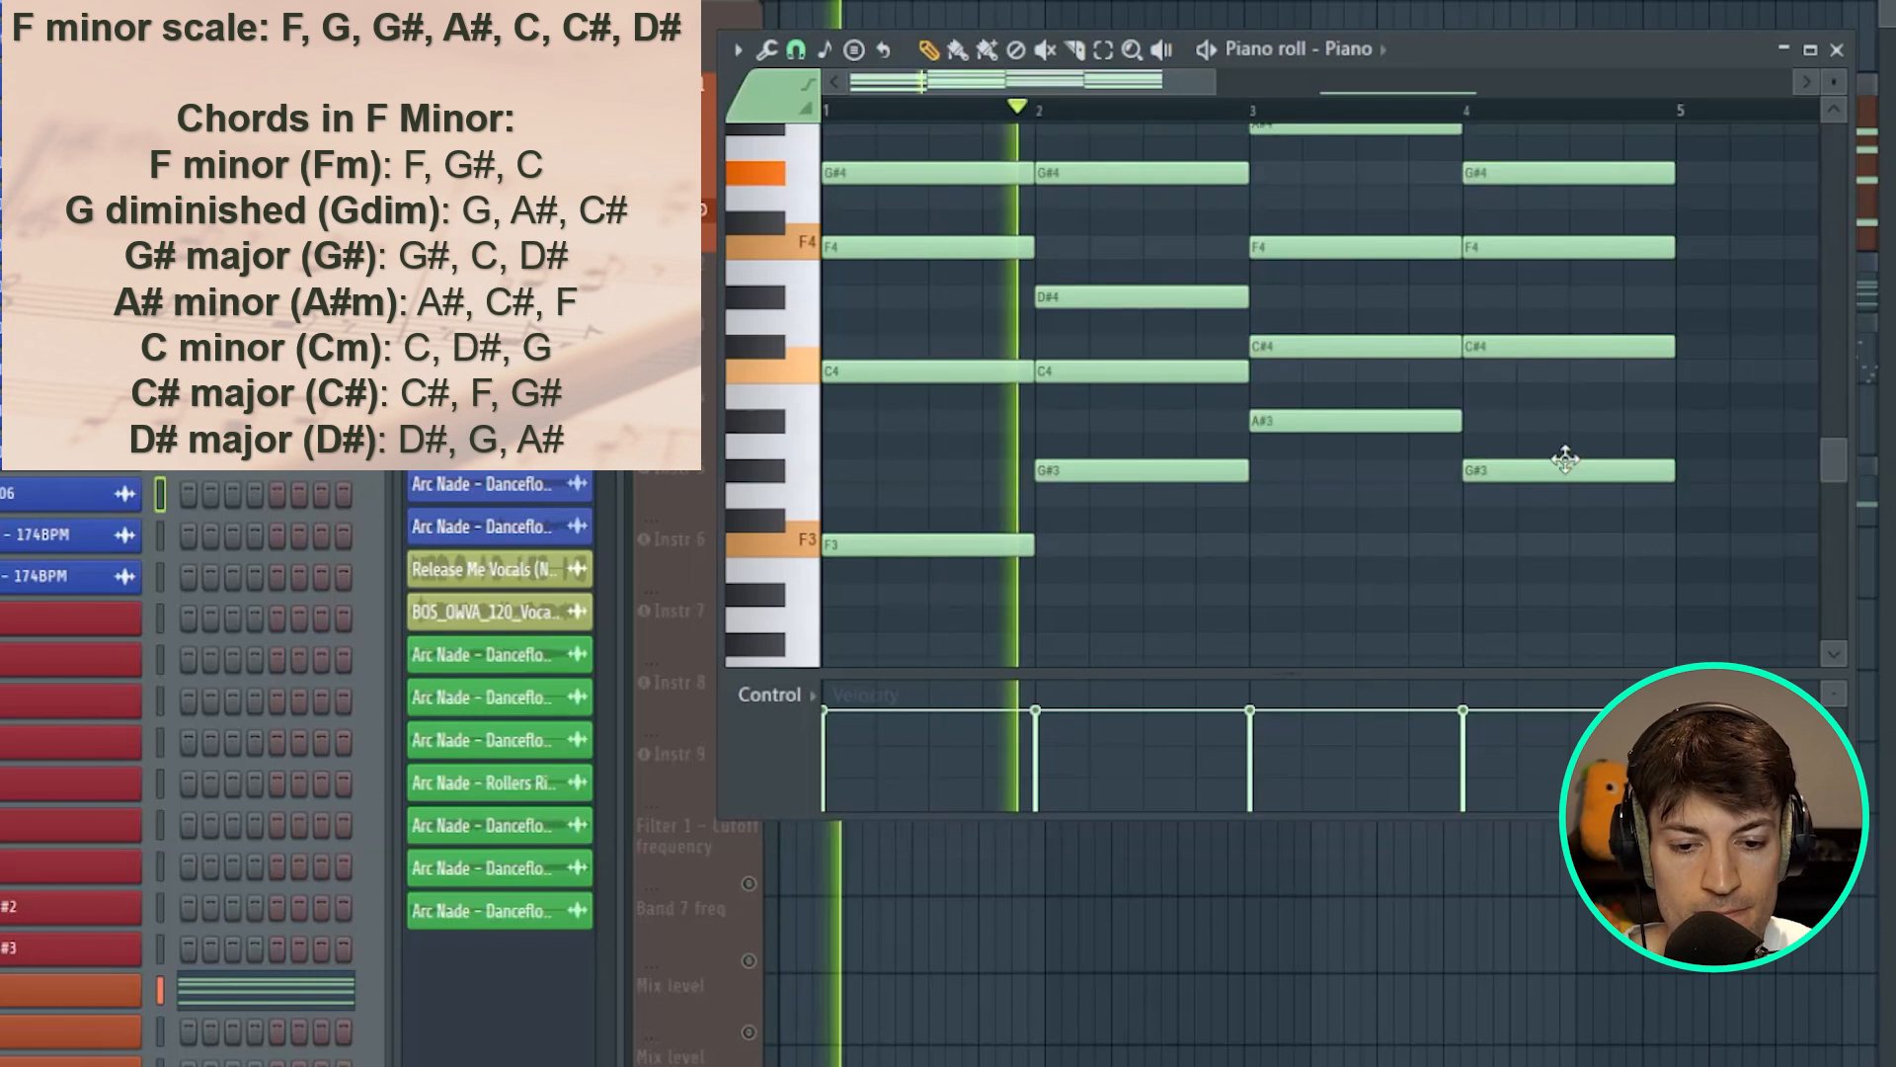
scroll(1697, 420, up, 3)
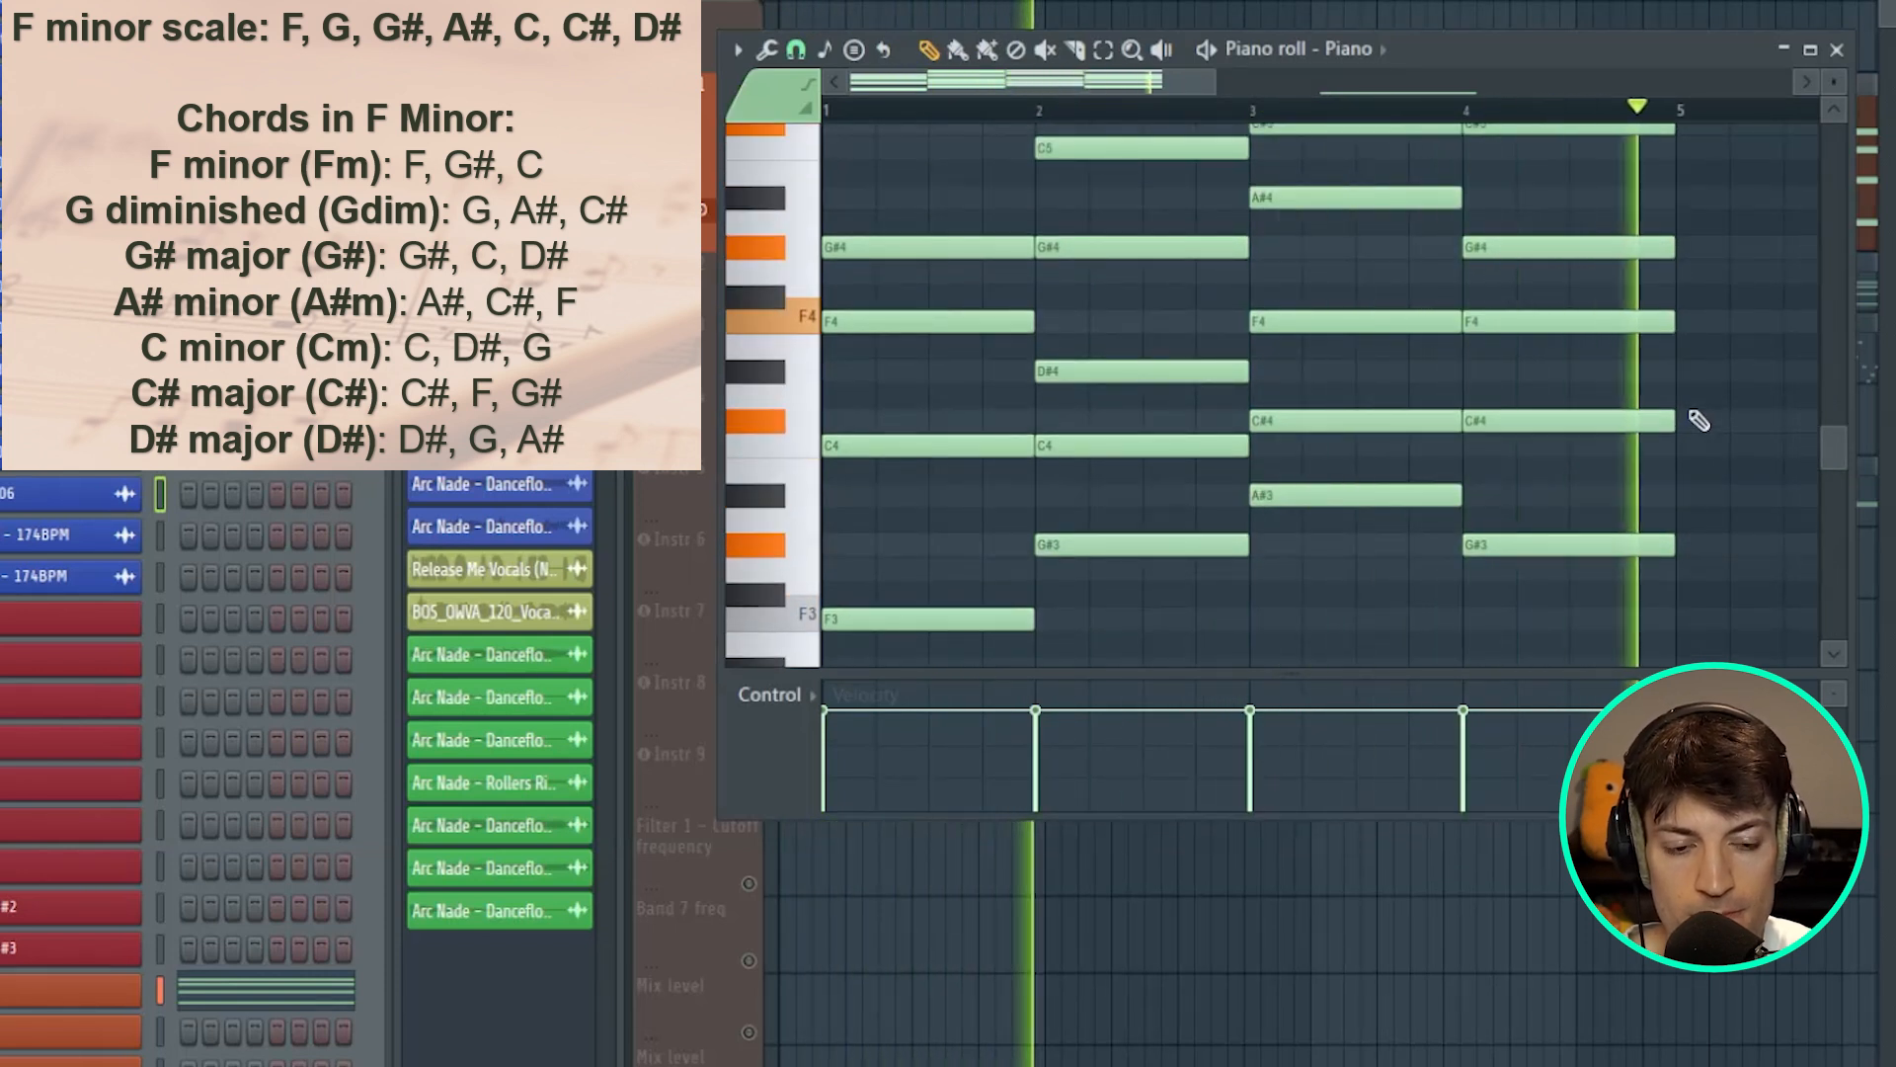
key(space)
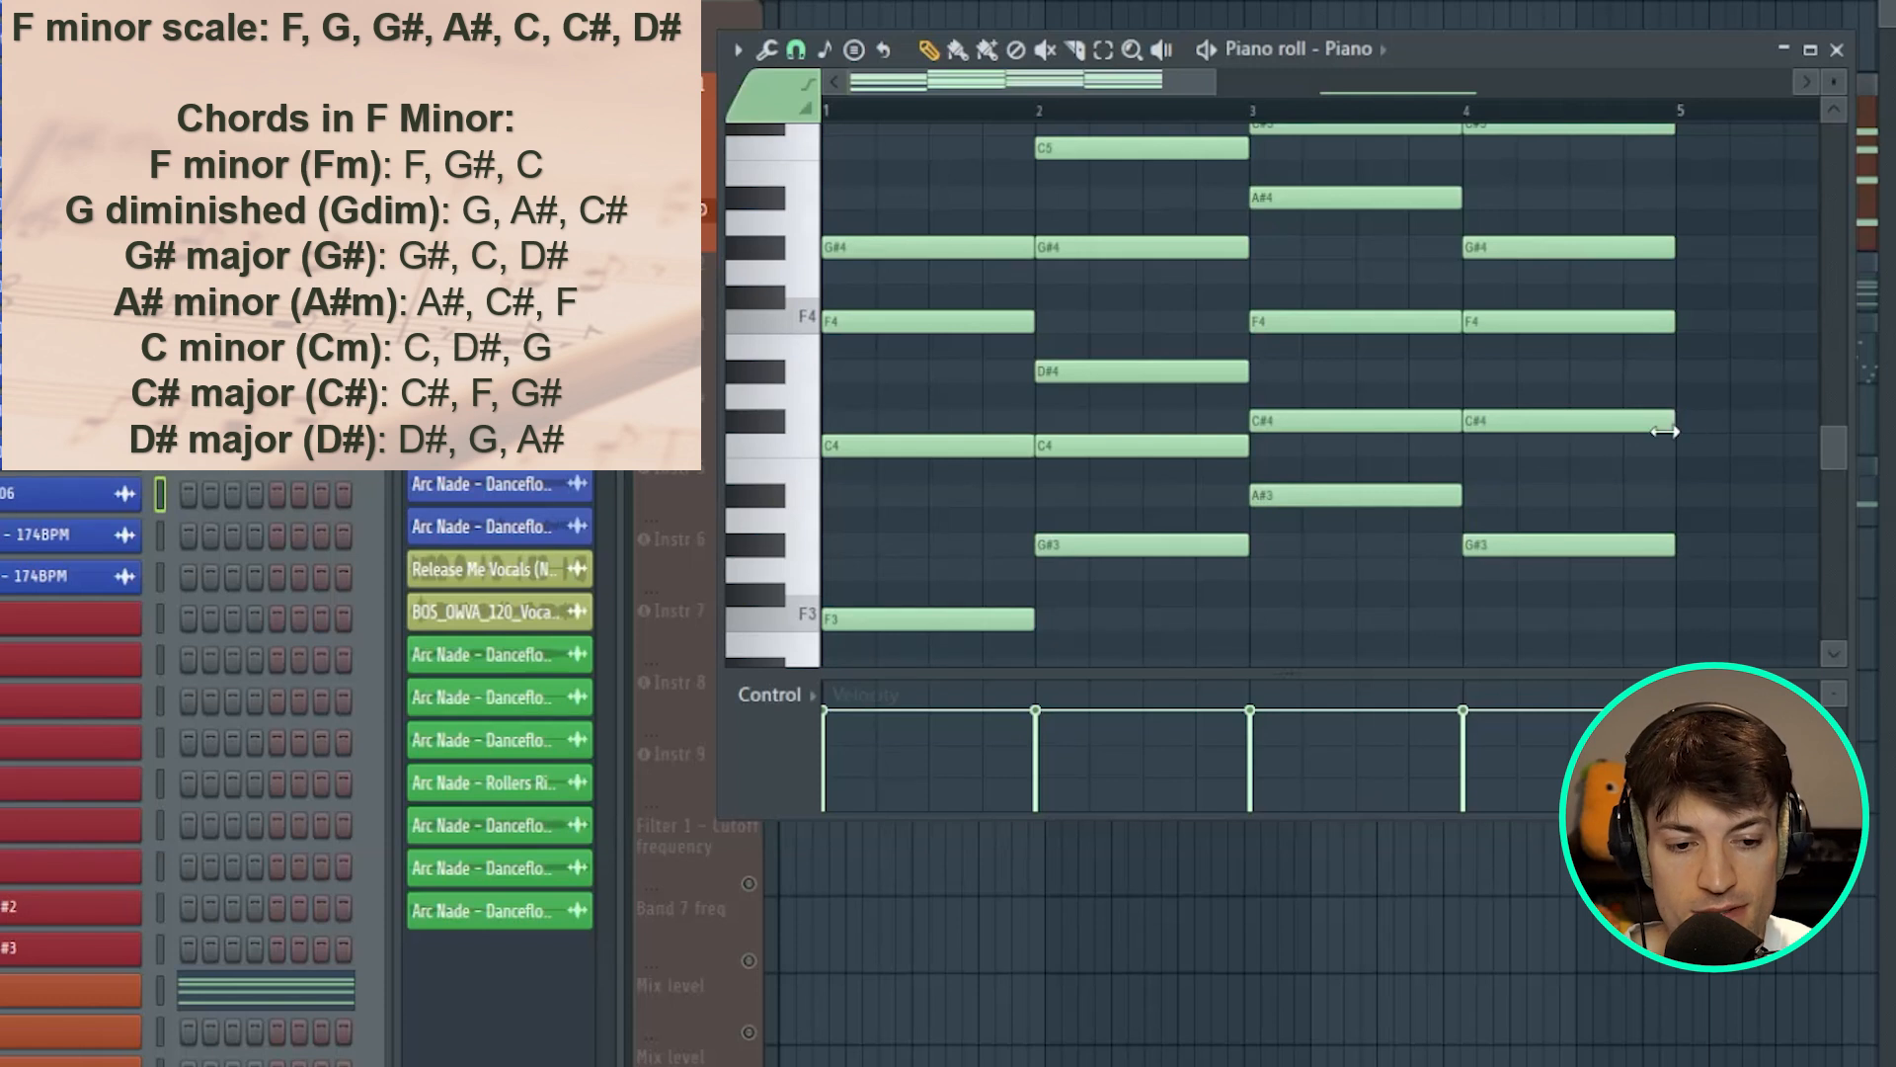
- Add a one-bar C#3 bass note under the bar 4 chord and play back the progression
scroll(1550, 397, down, 3)
scroll(1461, 464, down, 6)
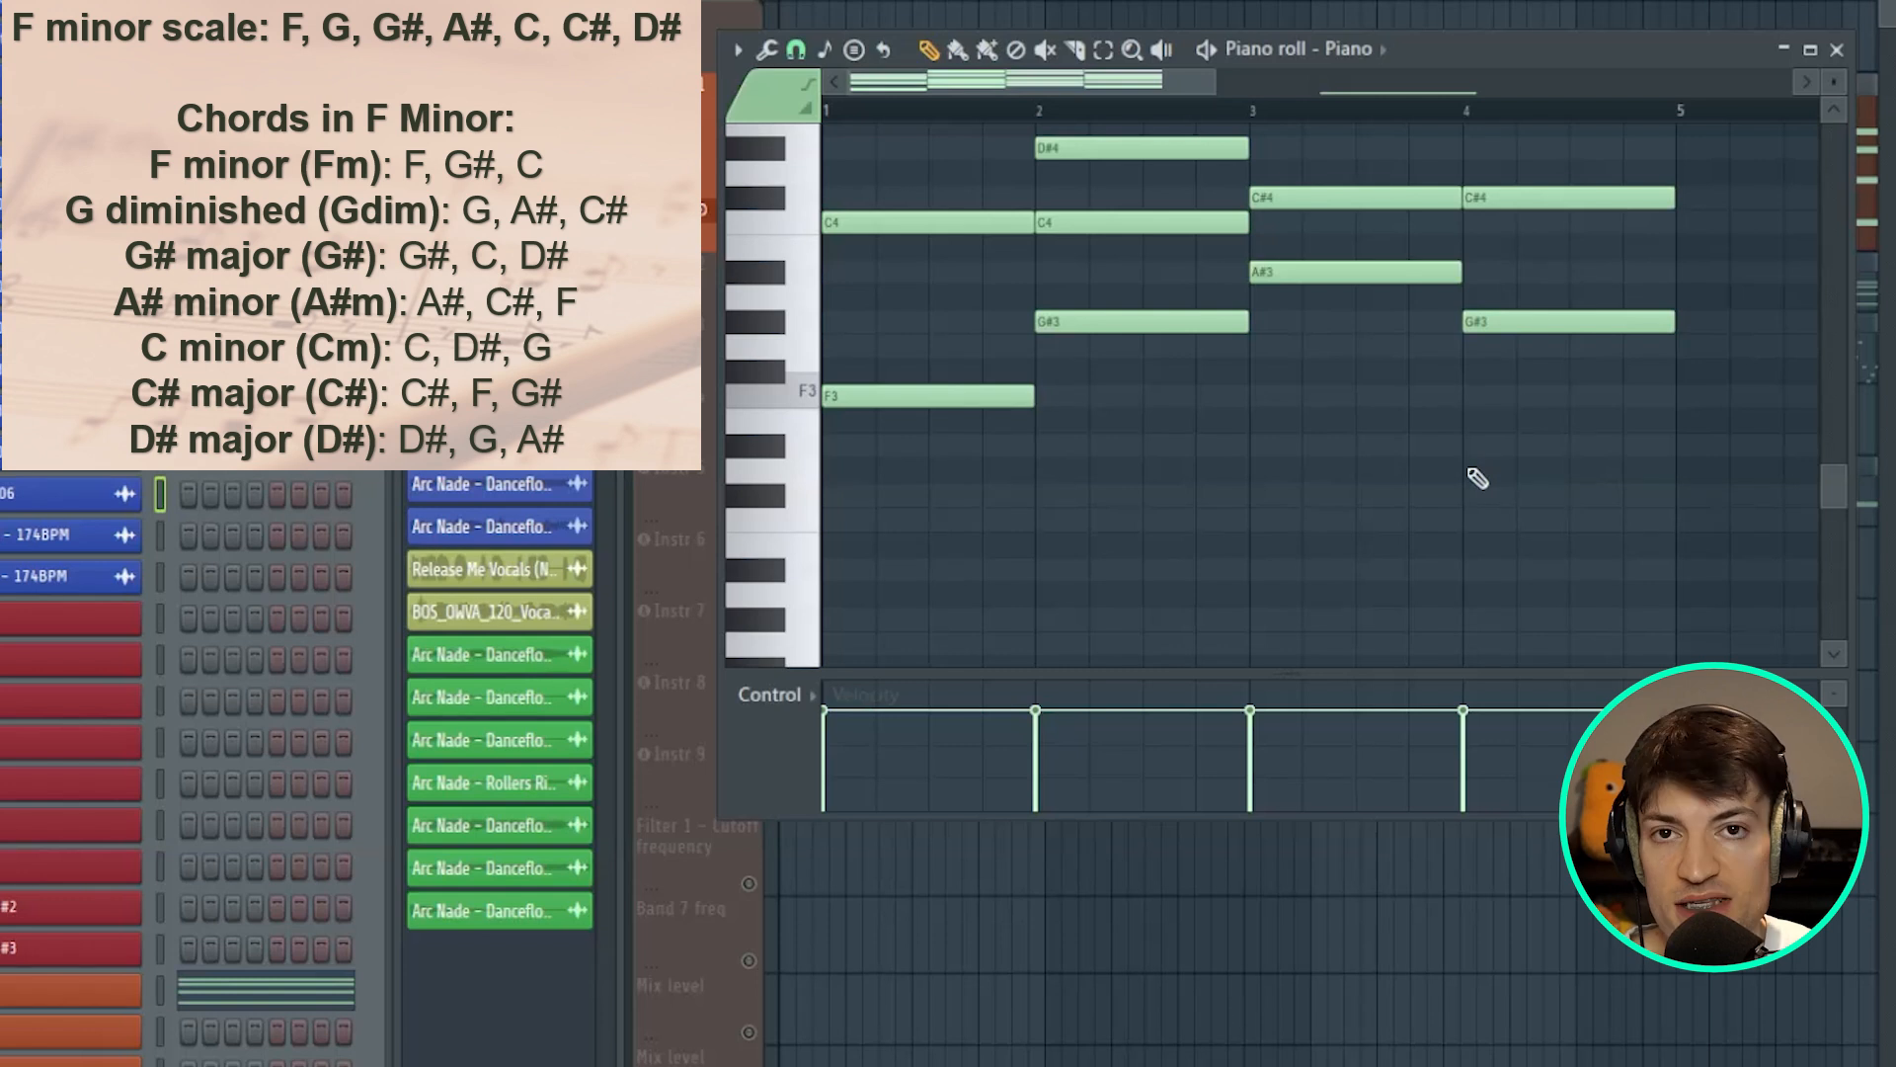
drag(1467, 475, 1473, 496)
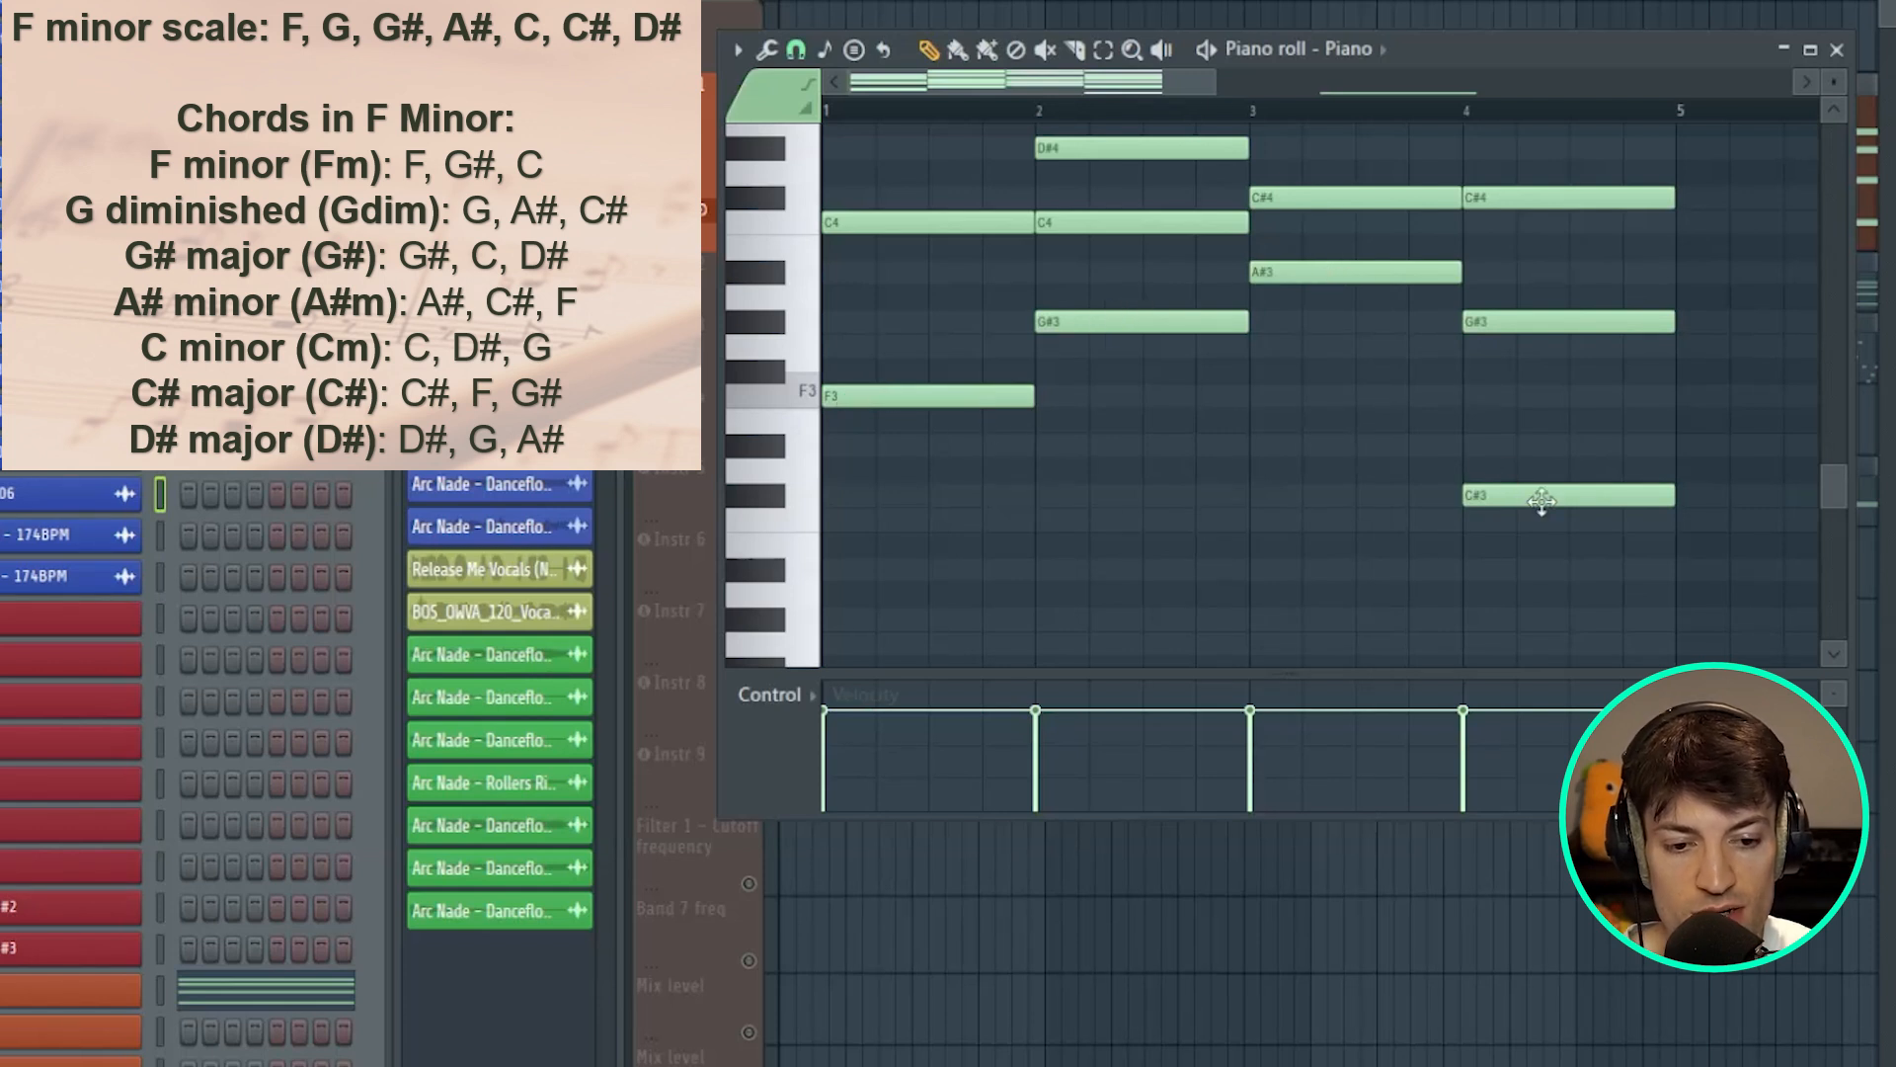
key(space)
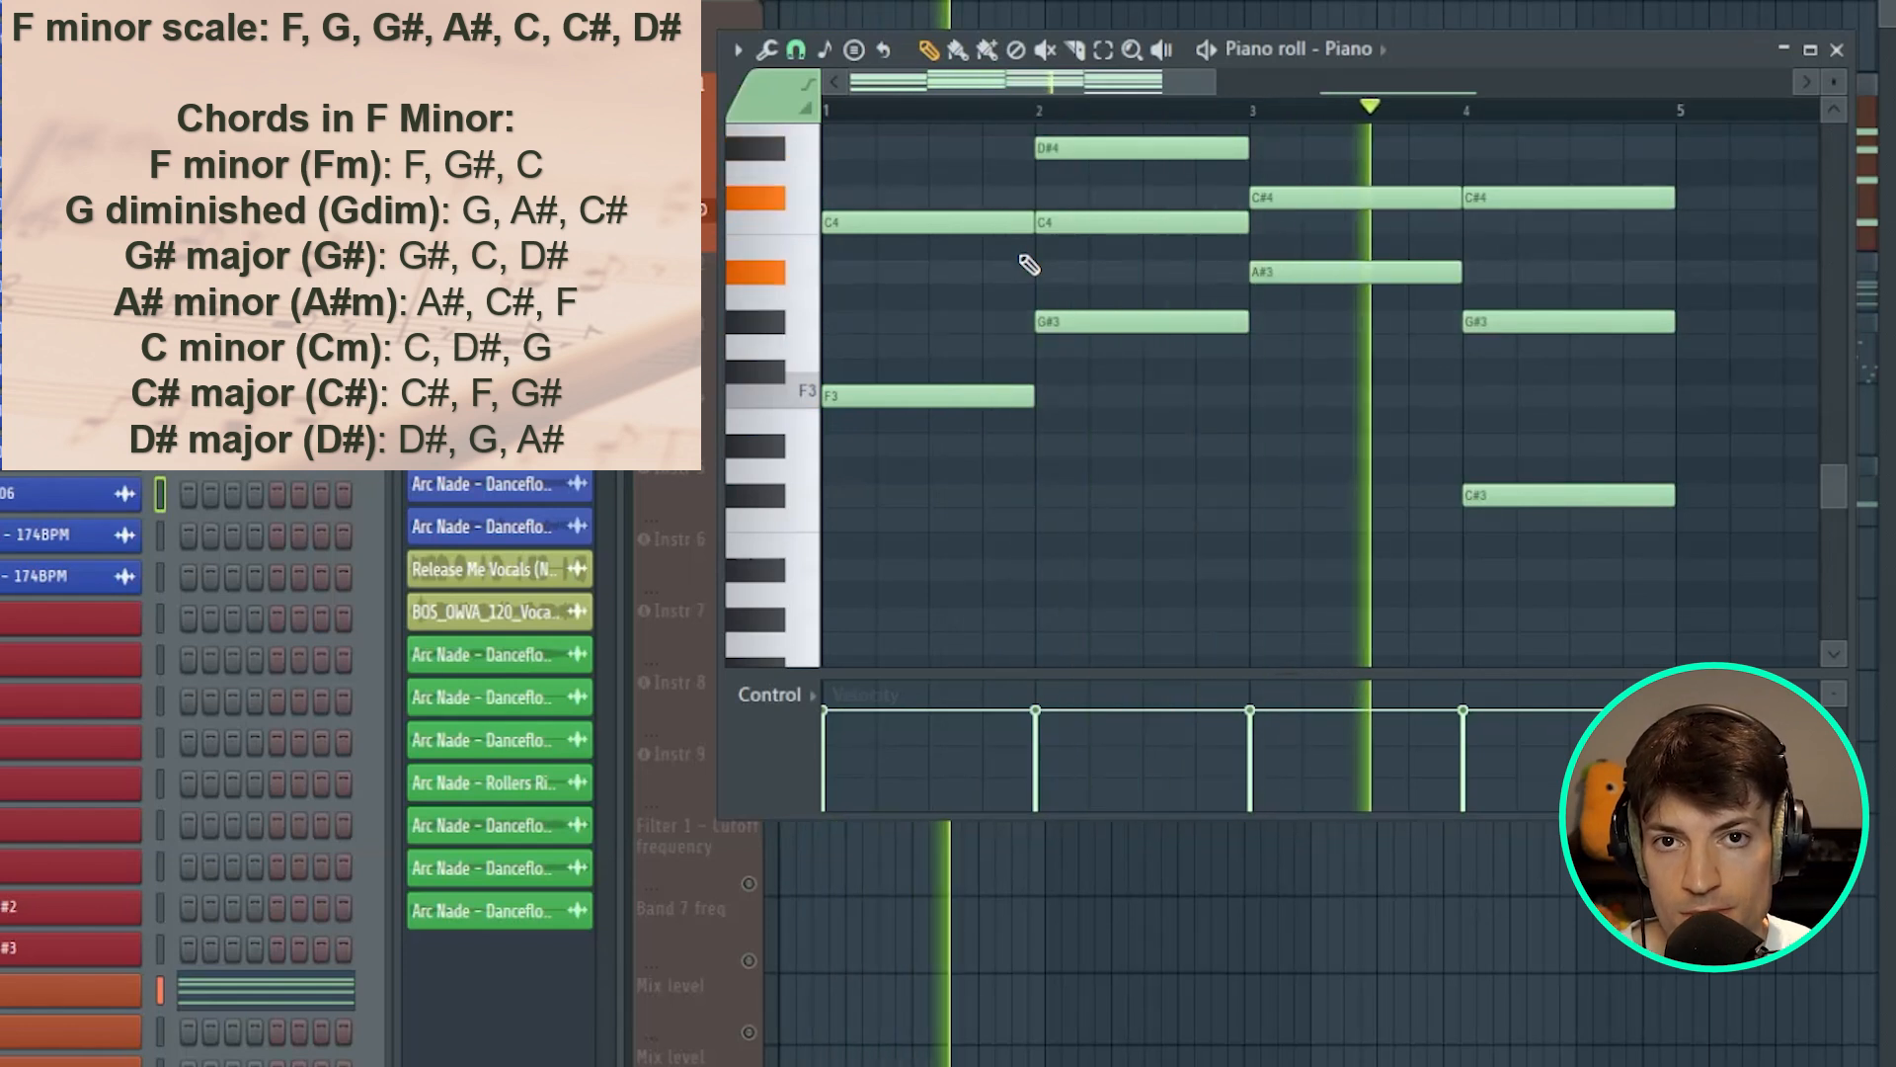
key(space)
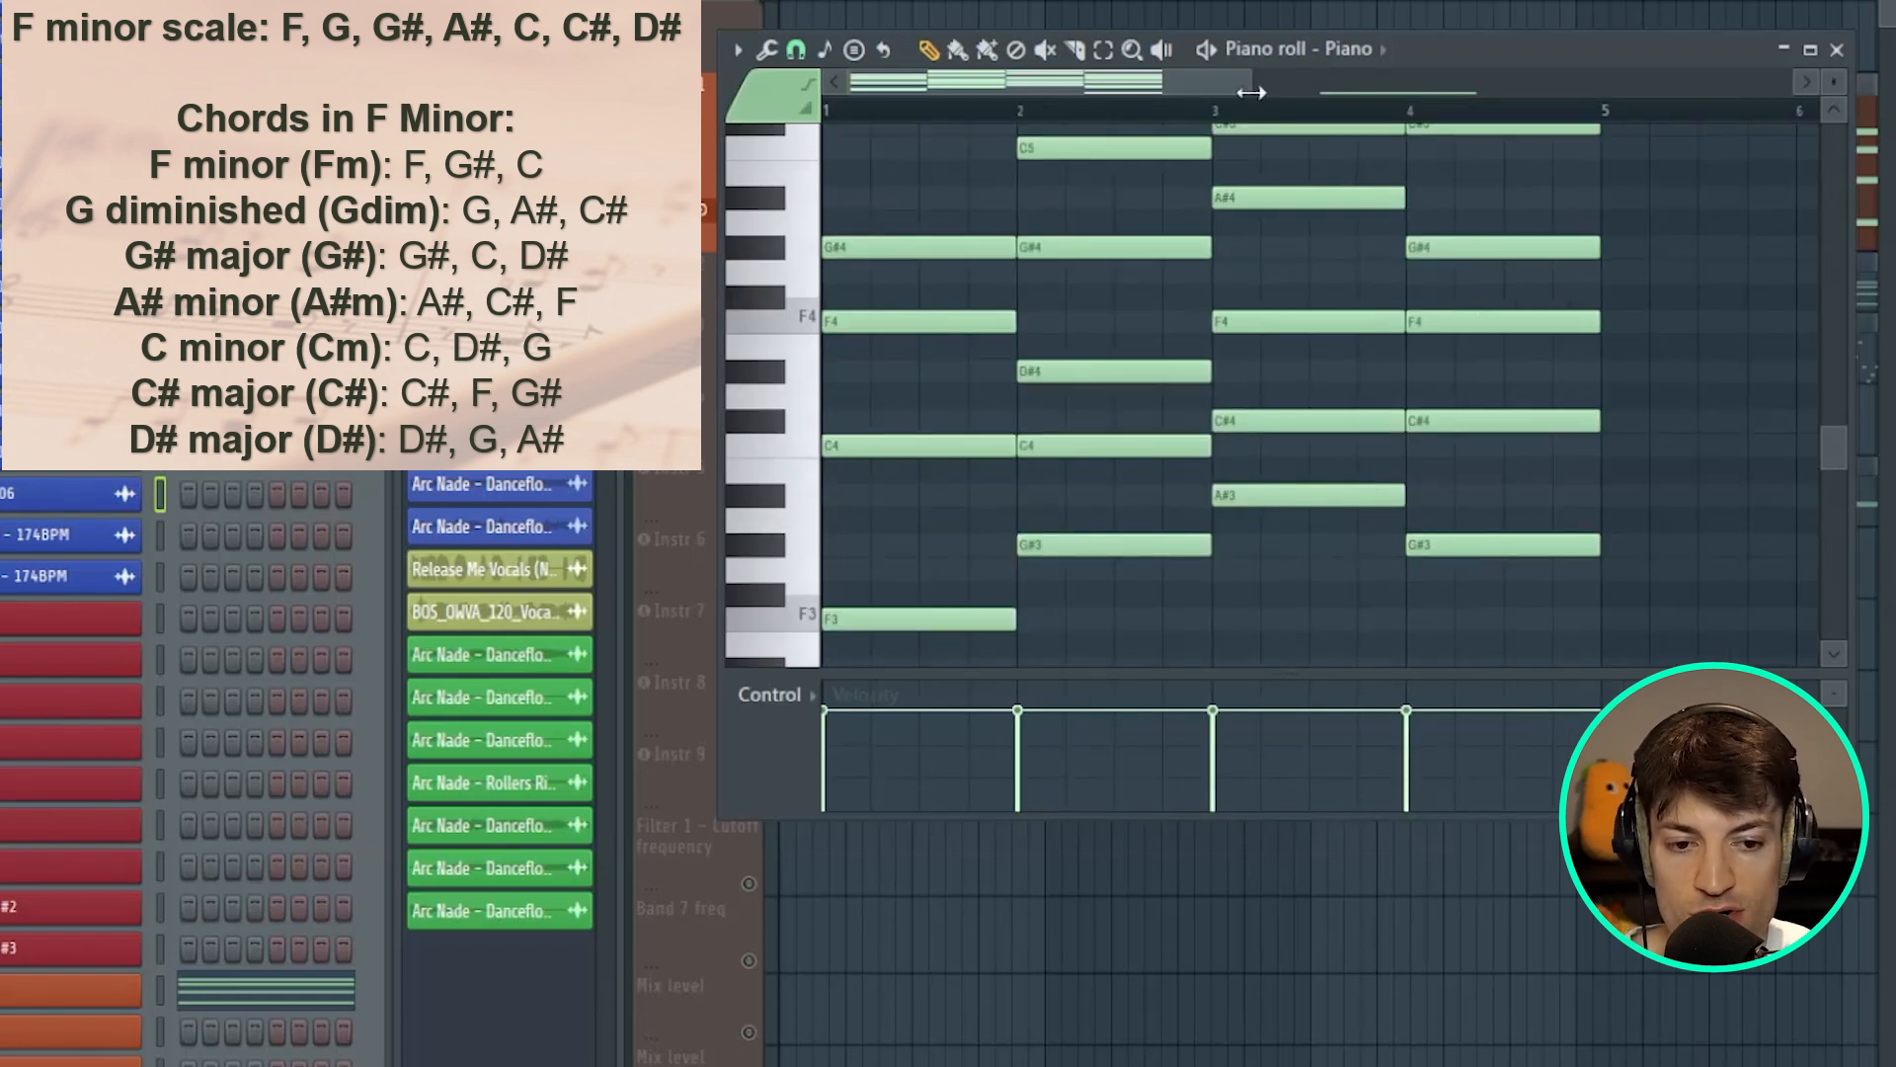
- Move the last three chords one bar later and lengthen the first chord to two bars
drag(1251, 92, 1516, 91)
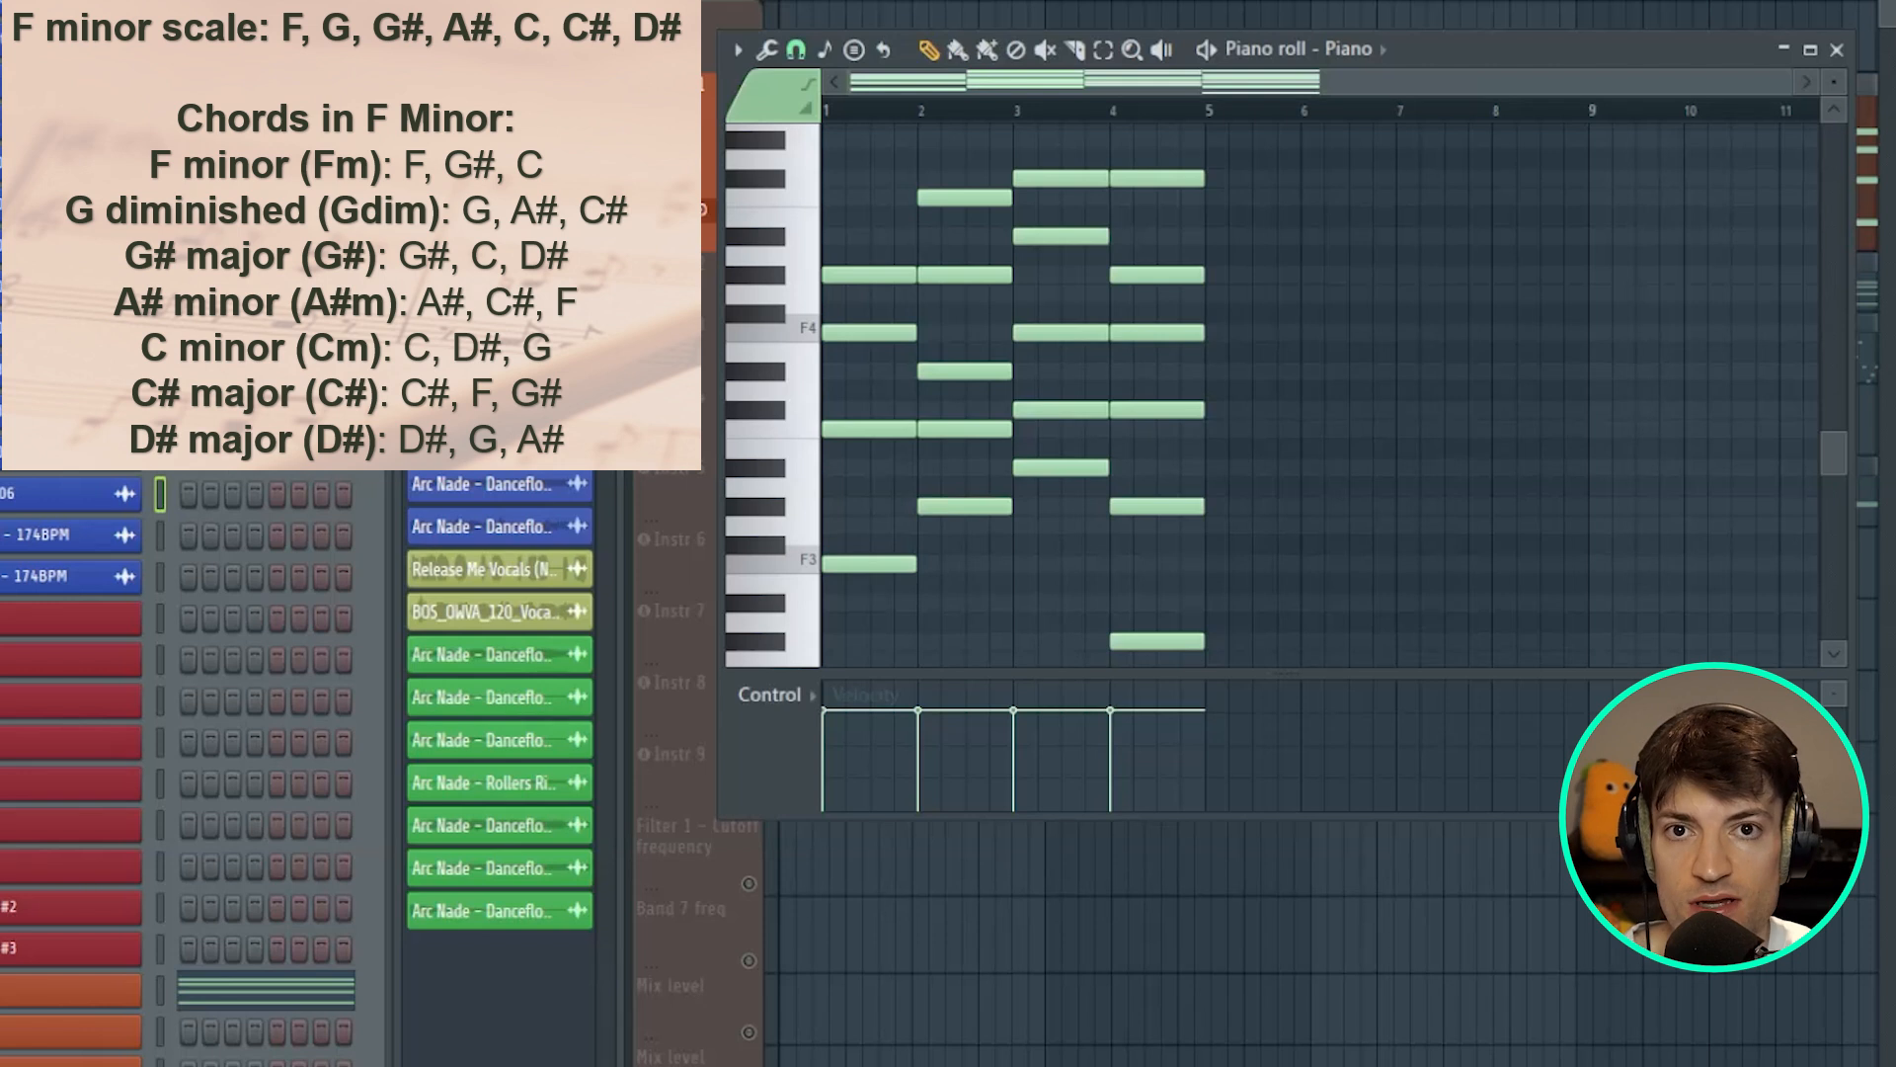
drag(1460, 136, 1064, 512)
drag(976, 227, 750, 677)
drag(916, 555, 1003, 567)
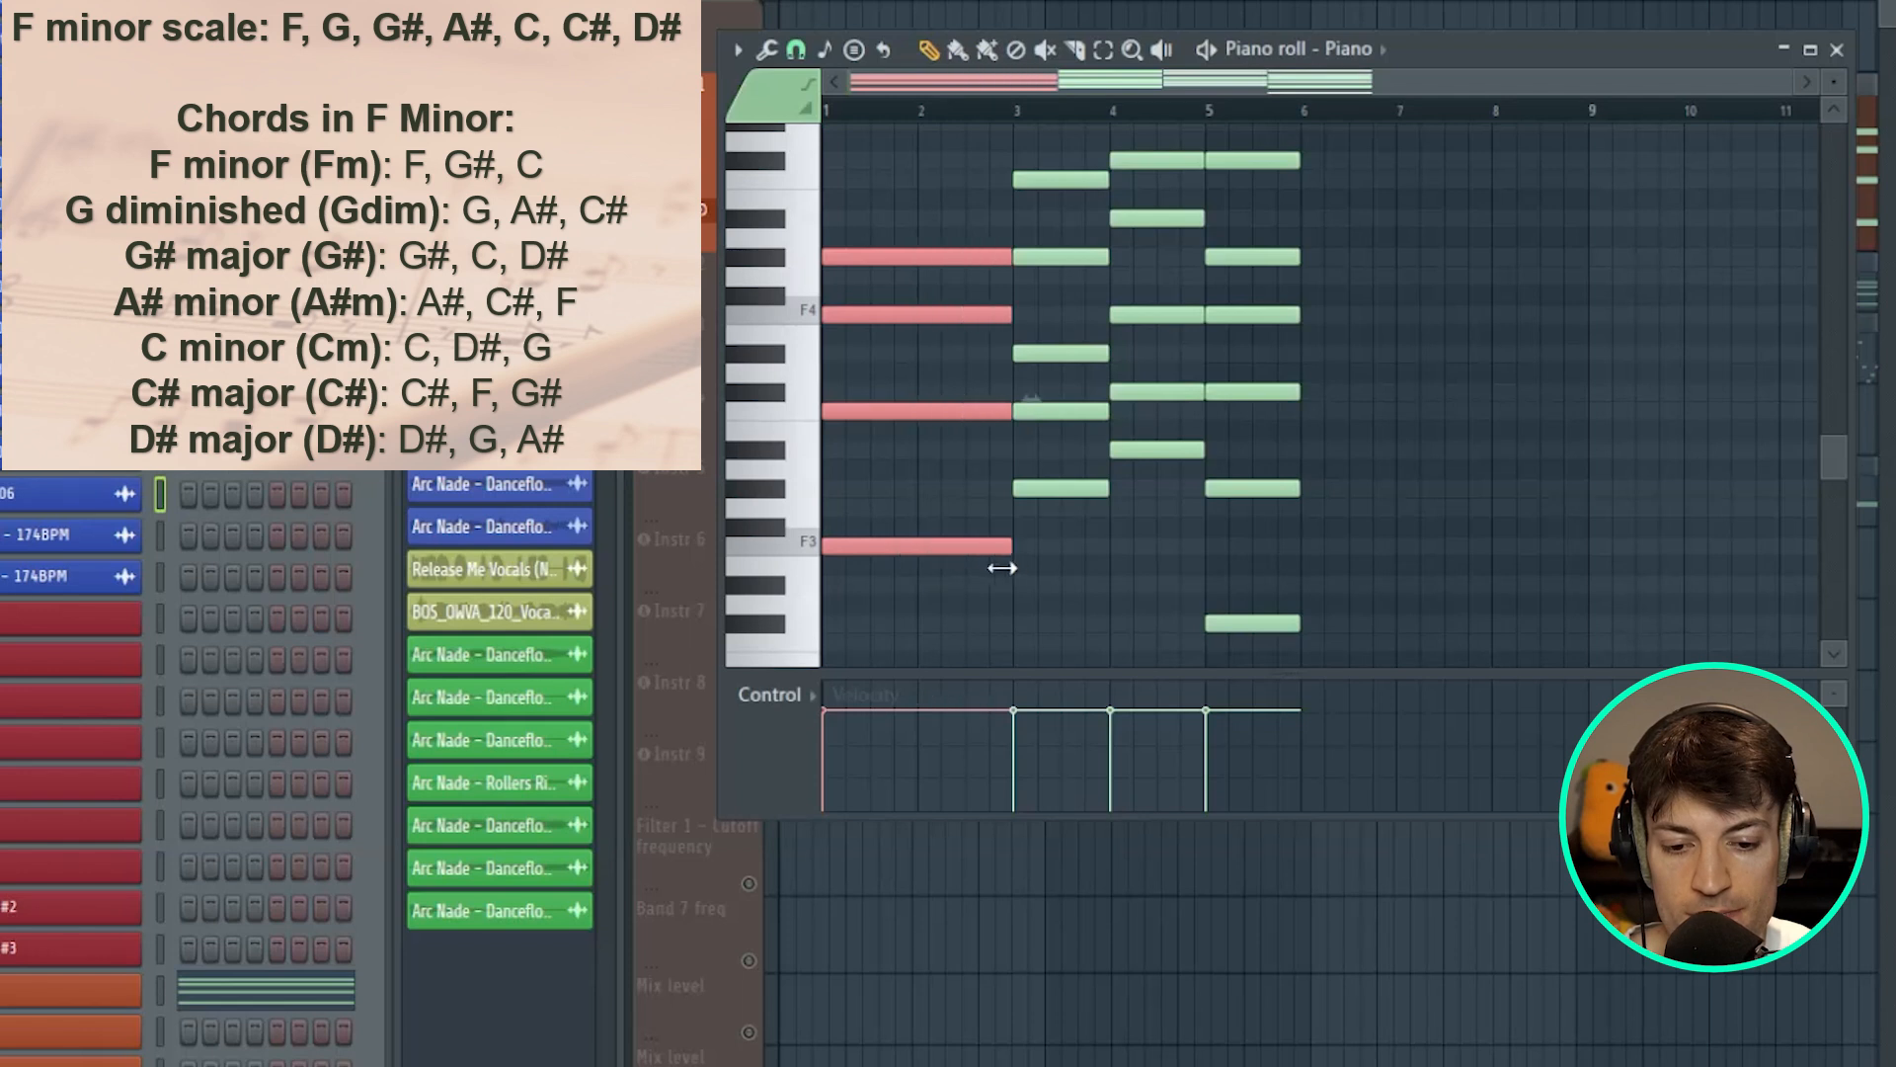
- Lengthen the remaining three chords to two bars each, placed back to back from bar 3
drag(1468, 112, 1157, 395)
drag(1149, 164, 1245, 166)
drag(1498, 131, 1441, 624)
drag(1543, 649, 1101, 475)
drag(1544, 133, 1091, 677)
drag(1106, 470, 1204, 474)
- Clear the note selection and play back the progression of two-bar chords
scroll(1204, 474, up, 1)
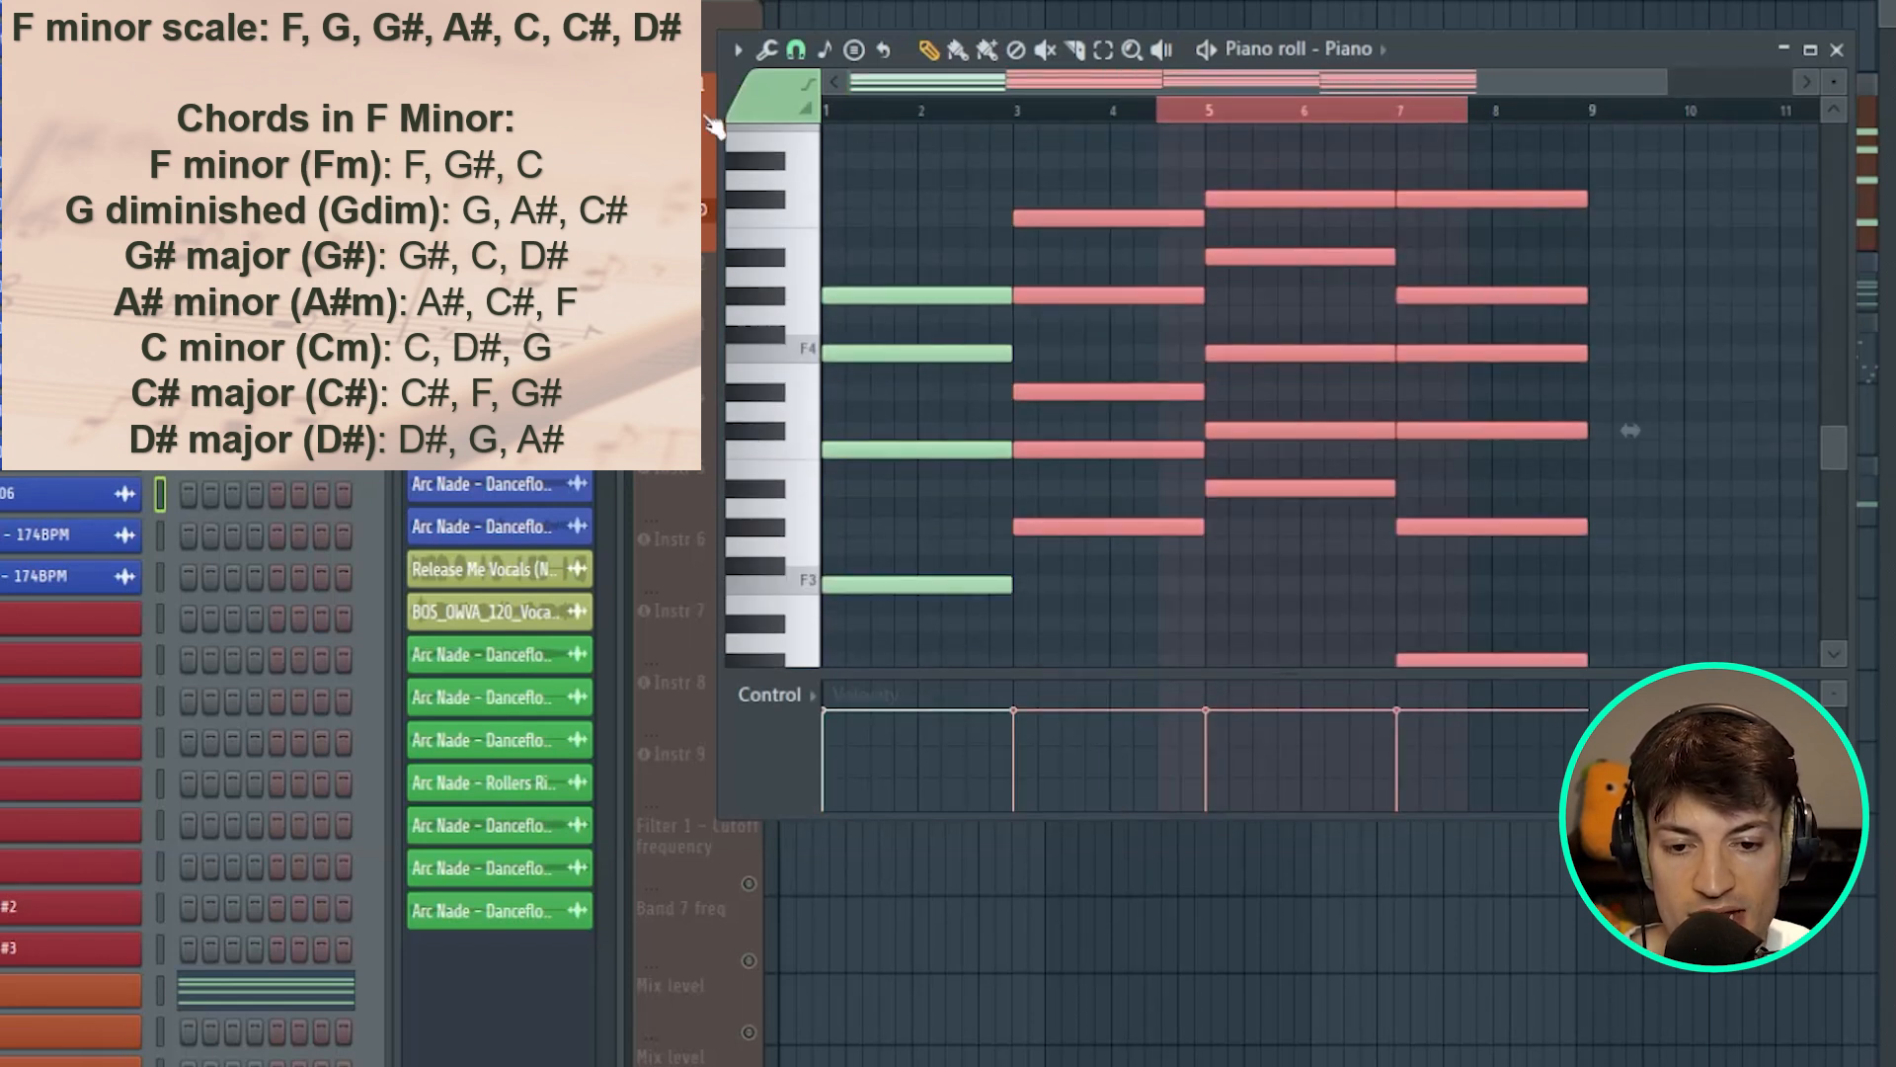
ctrl+click(910, 108)
key(space)
scroll(1050, 283, down, 1)
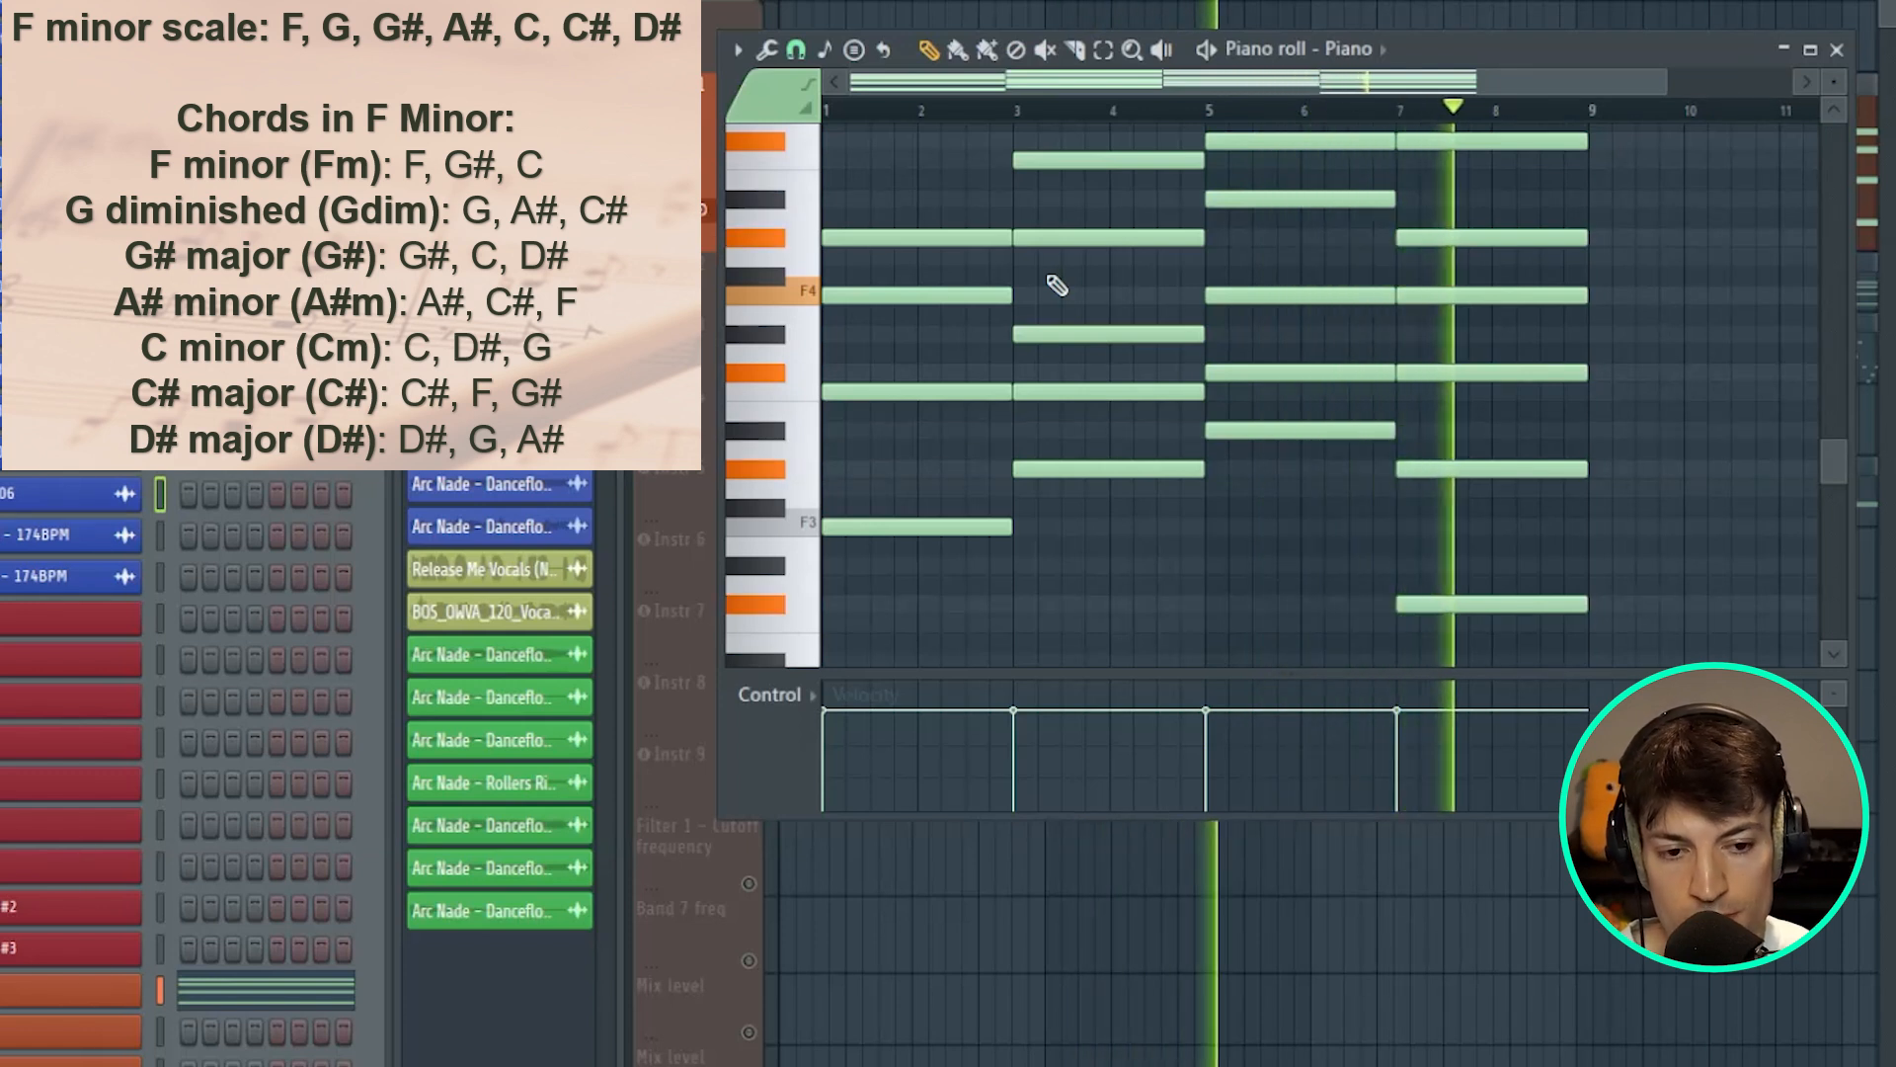
key(space)
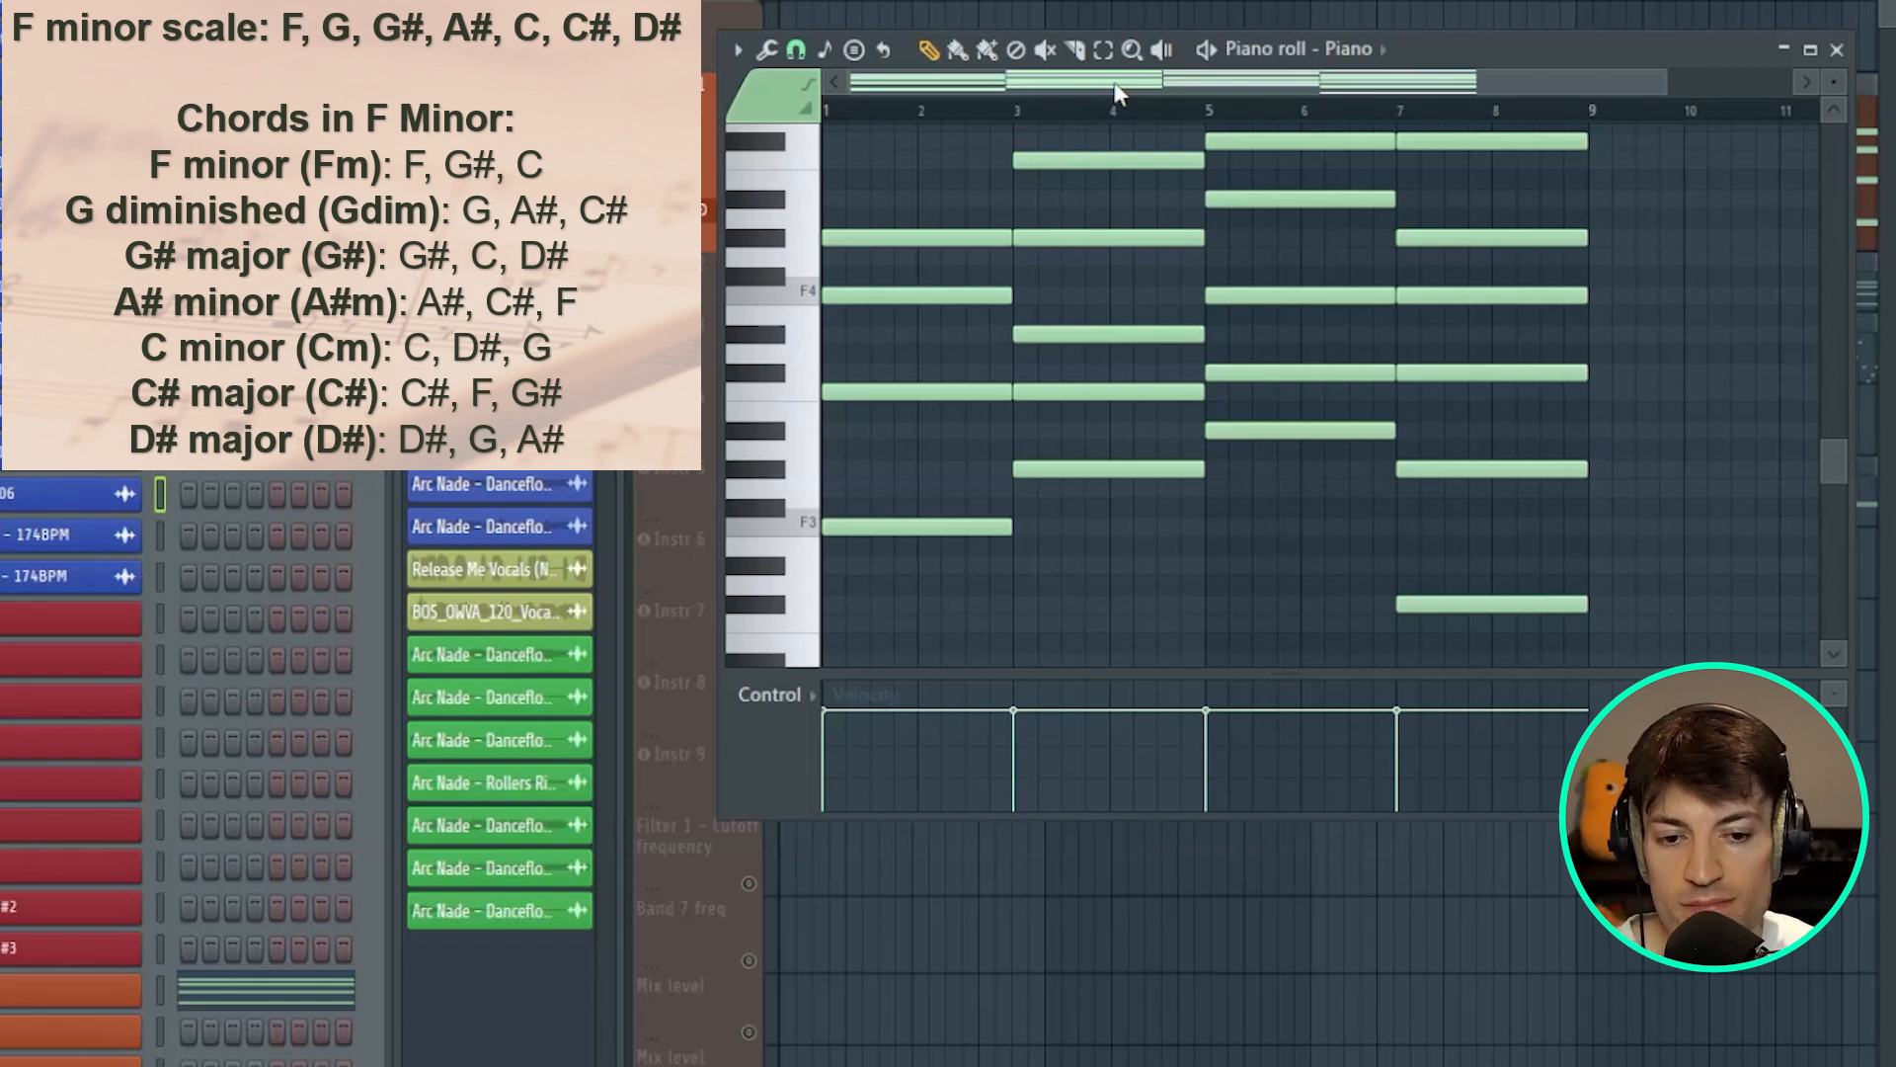
- Shorten the second chord, starting at bar 3, to one bar
scroll(1166, 563, up, 1)
drag(1141, 169, 1201, 558)
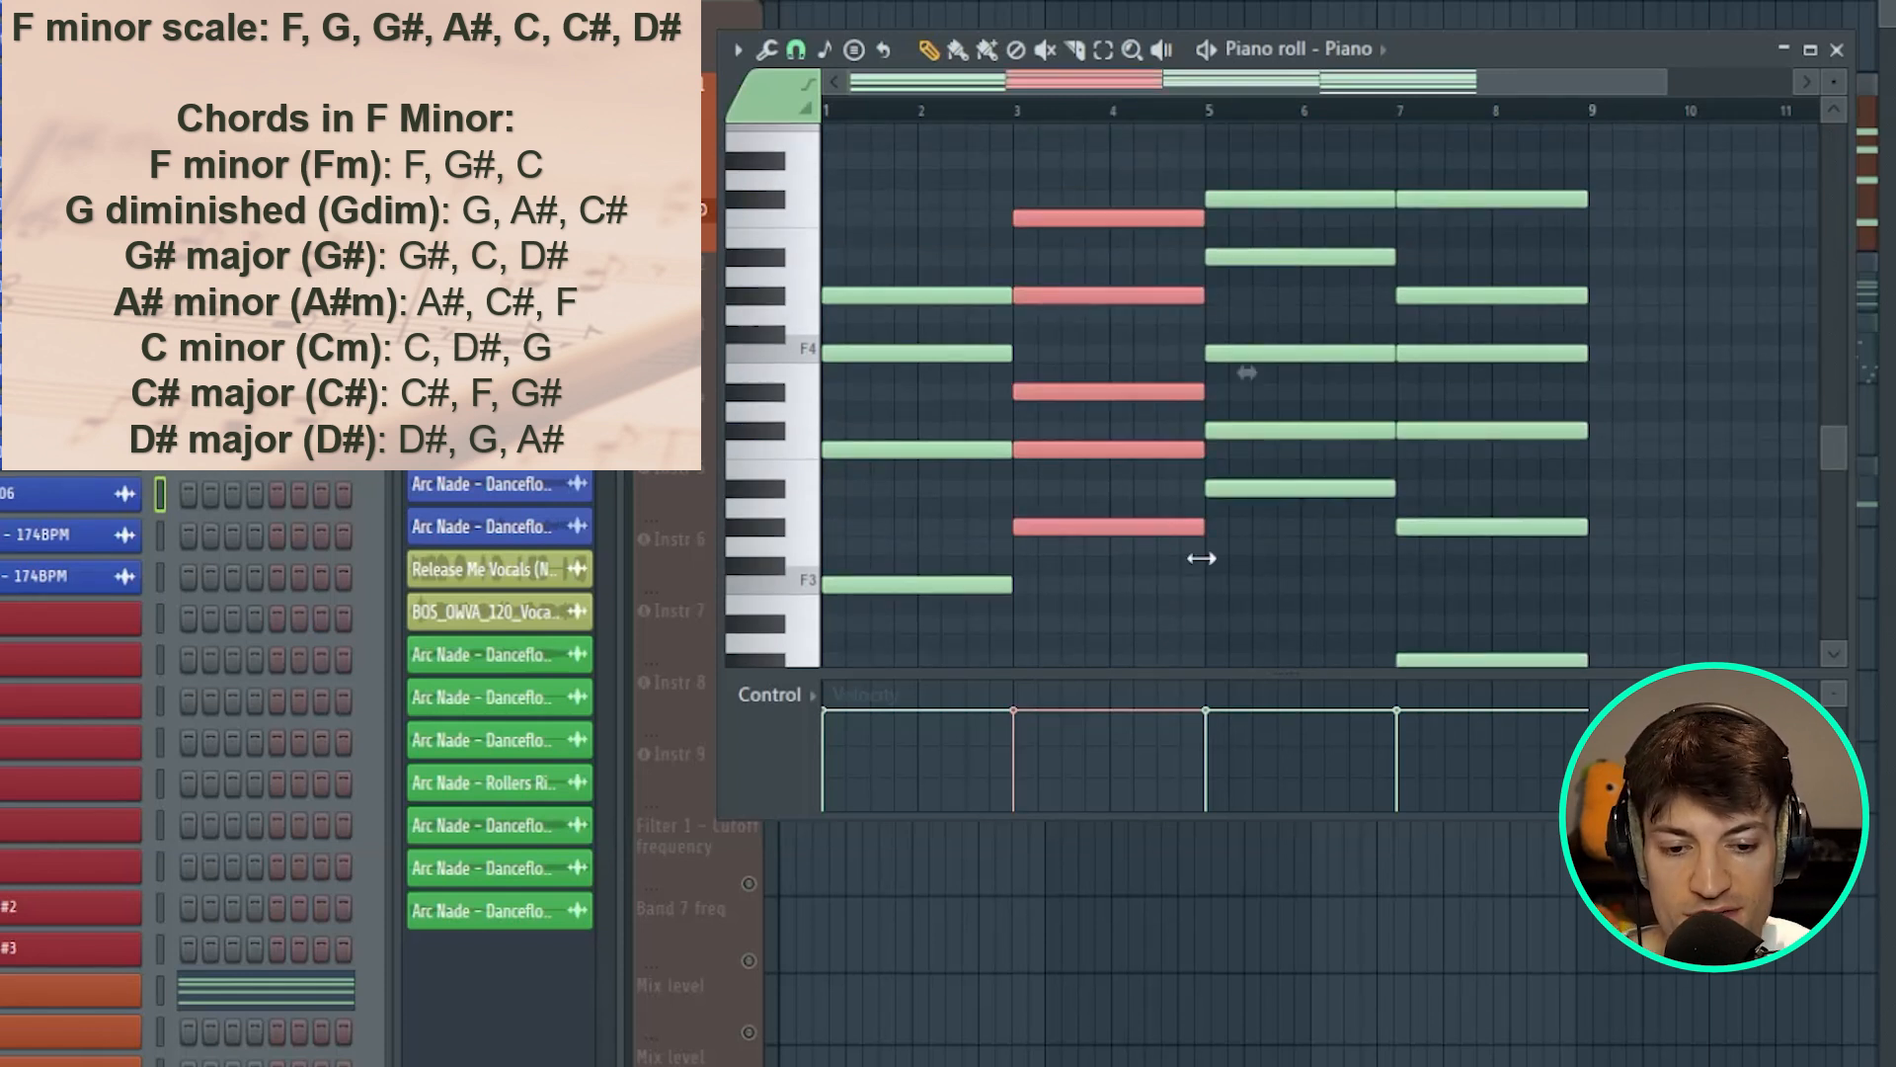
drag(905, 191, 817, 666)
drag(1116, 626, 1100, 189)
drag(1204, 222, 1112, 288)
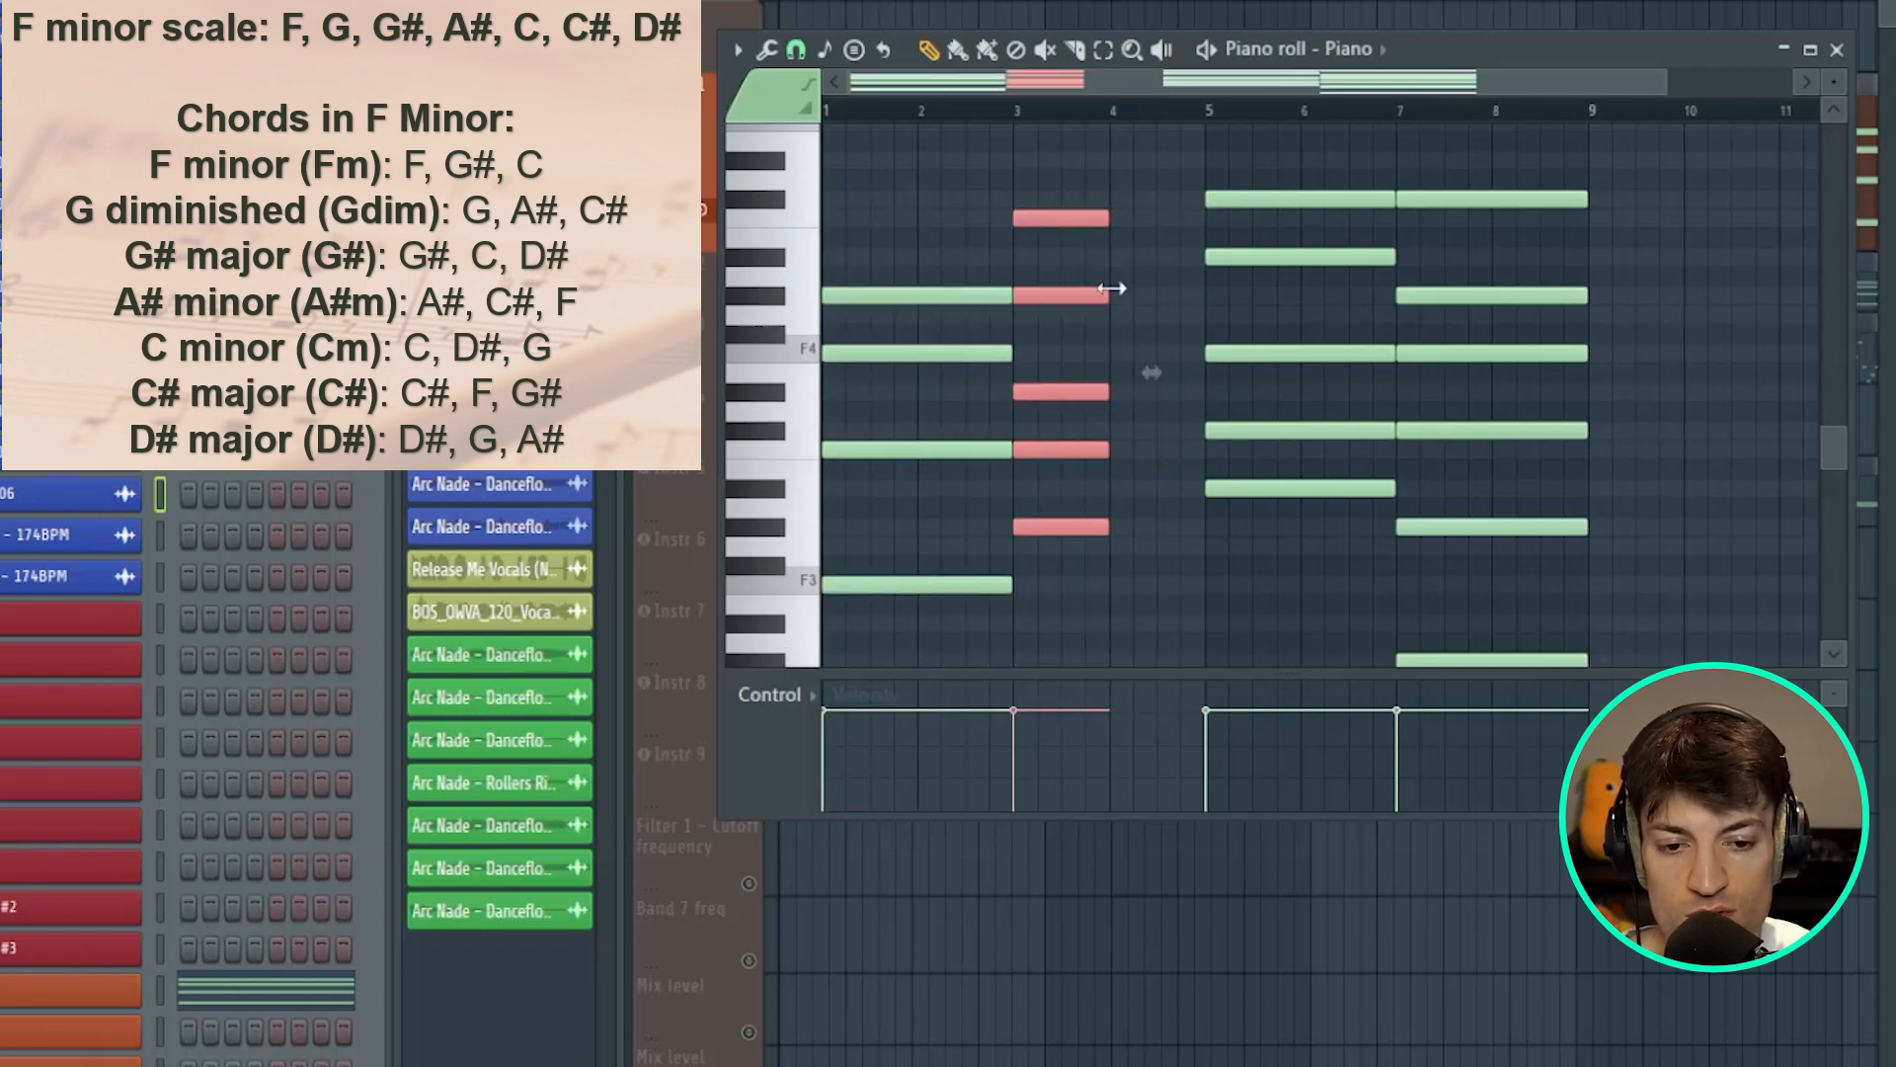
- Place the third chord at bar 4 with a one-bar length and move the last chord to bar 5
drag(1321, 628, 1283, 170)
drag(1294, 198, 1183, 201)
drag(1699, 135, 1237, 632)
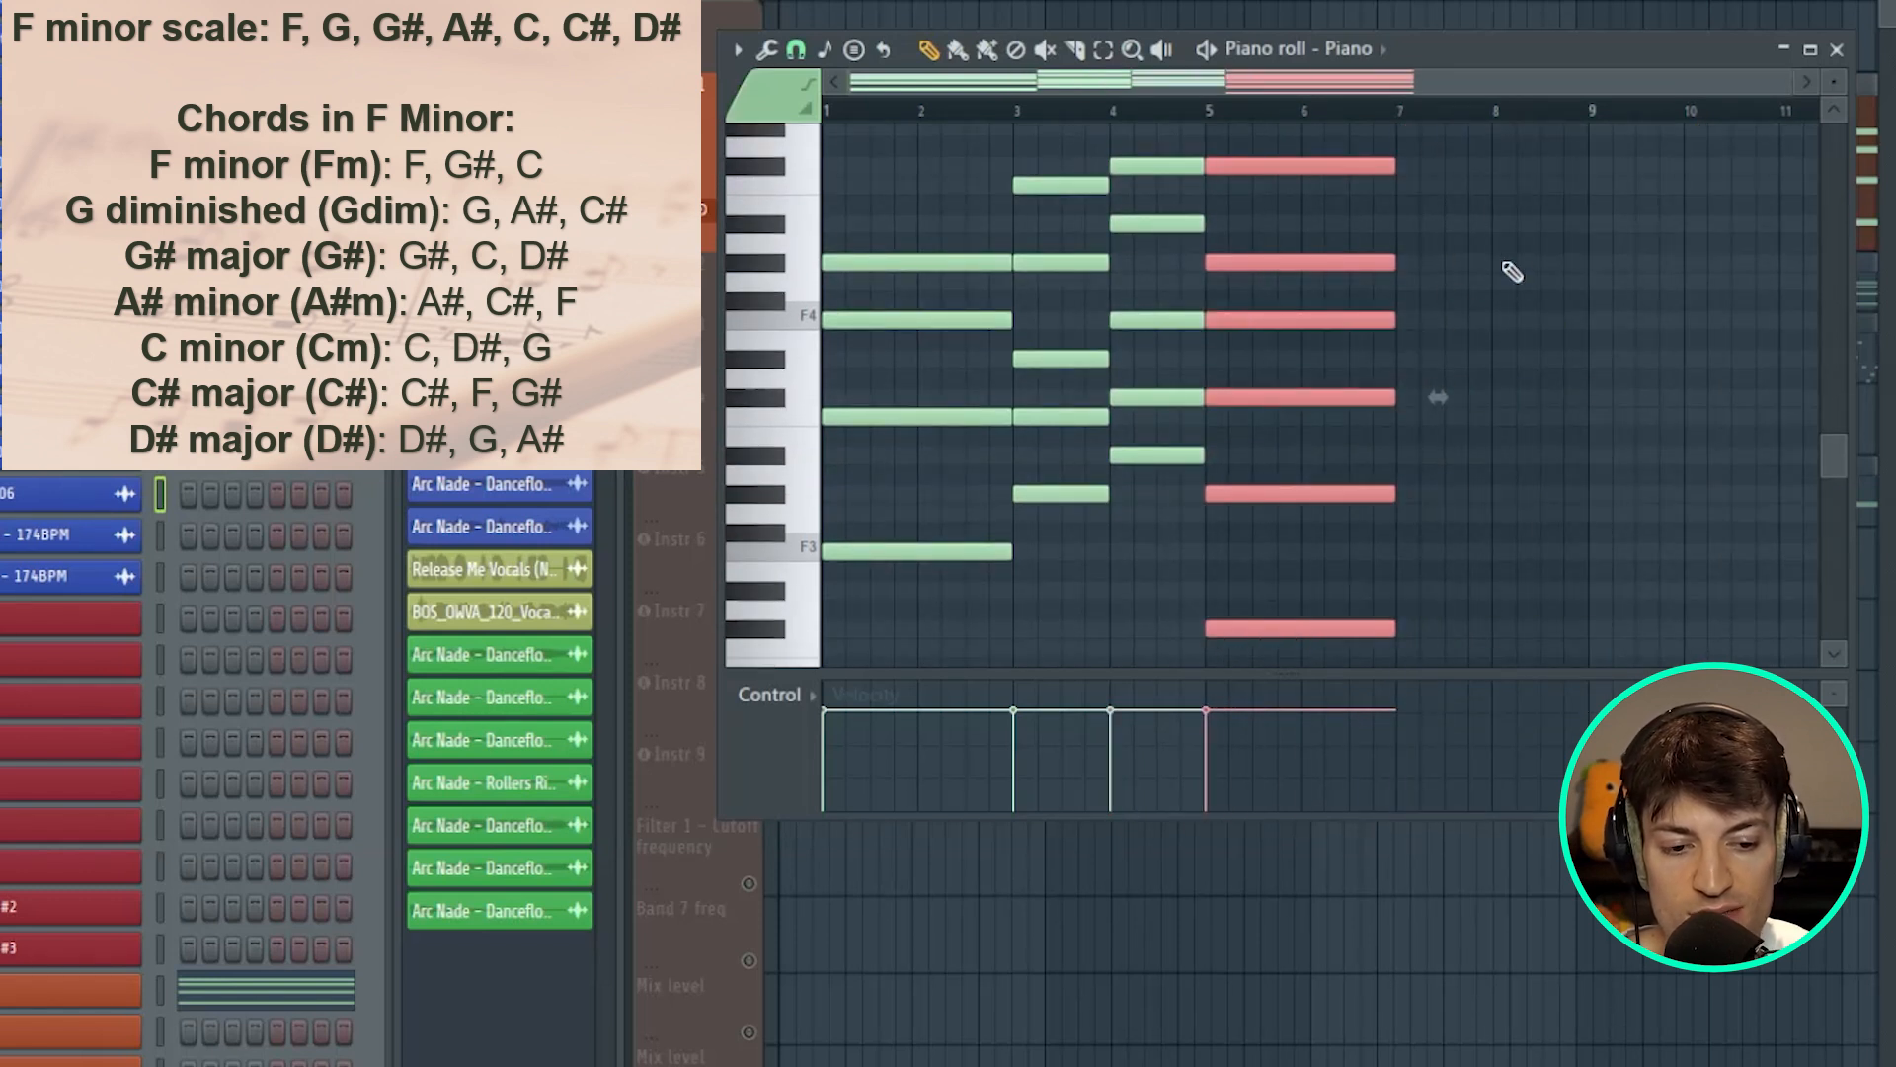
scroll(1366, 258, up, 2)
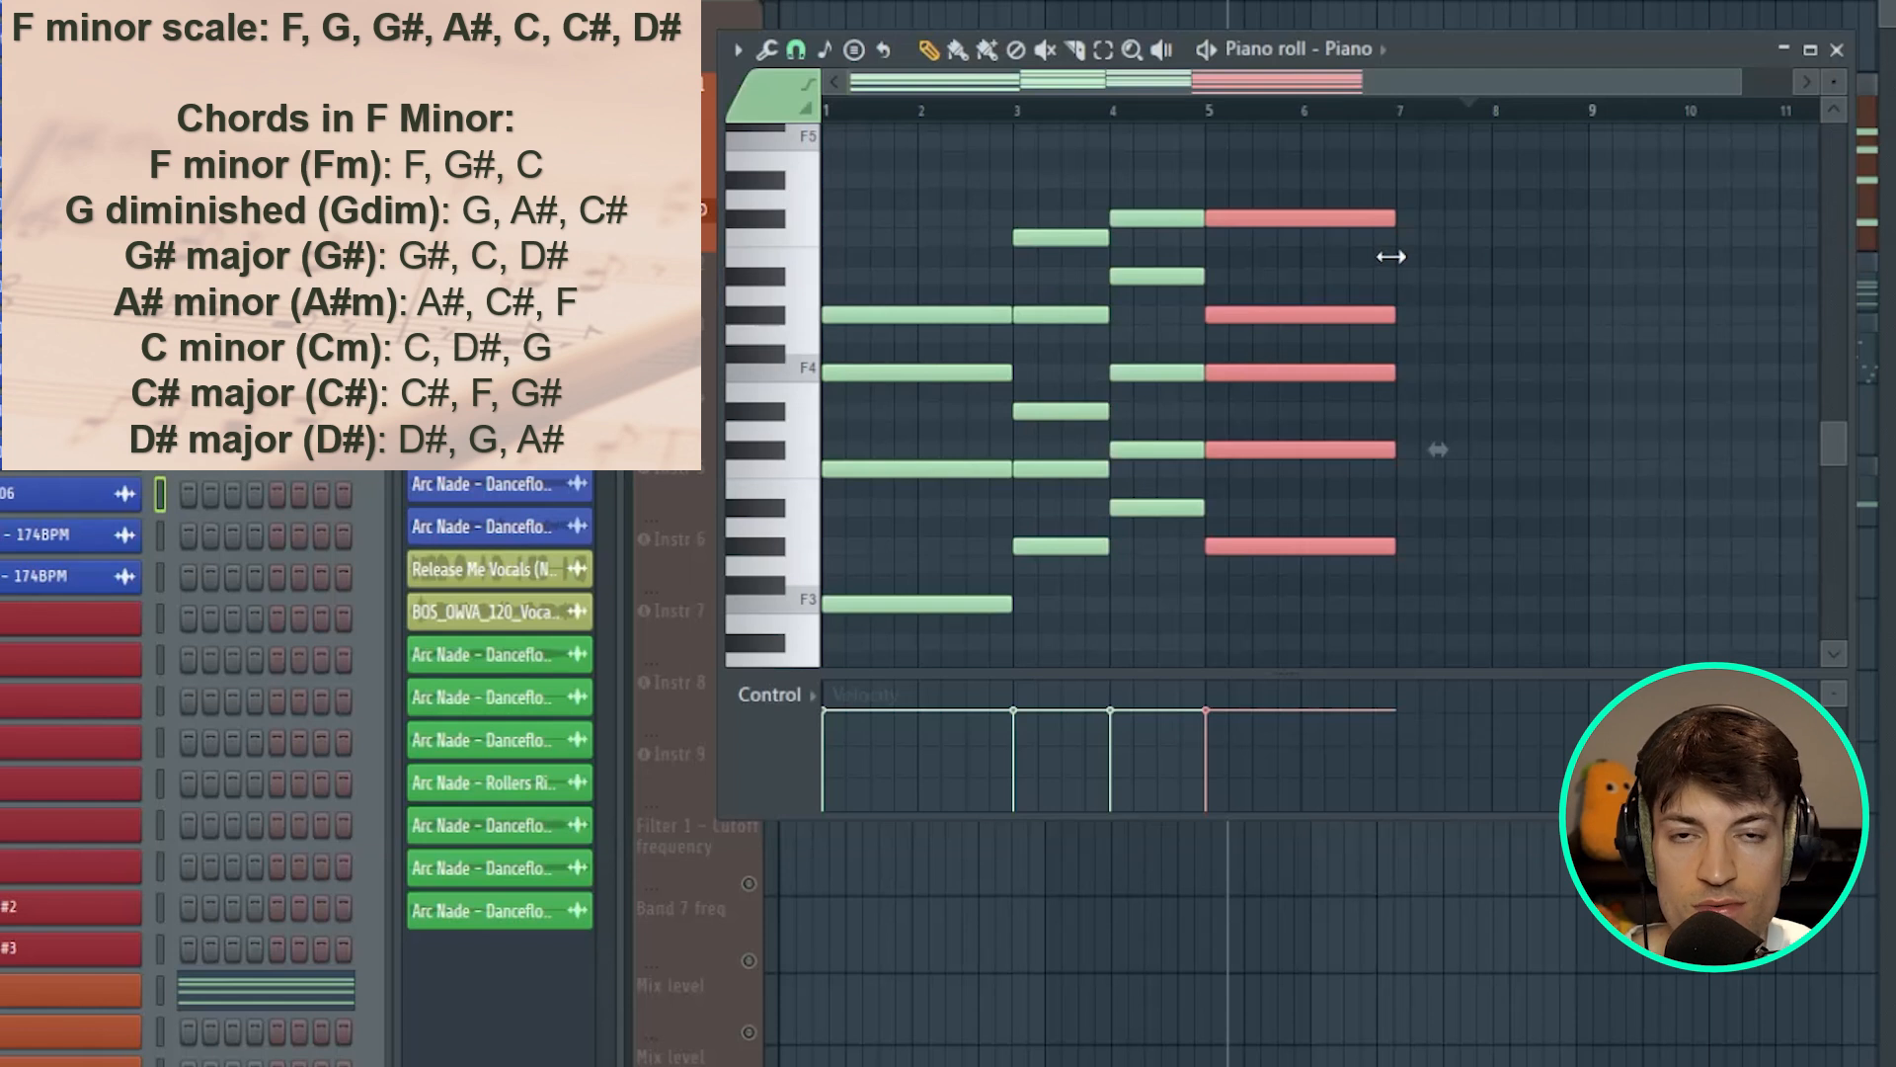
- Lengthen the chord at bar 5 to three bars and copy the third chord to bar 8
drag(1389, 257, 1488, 257)
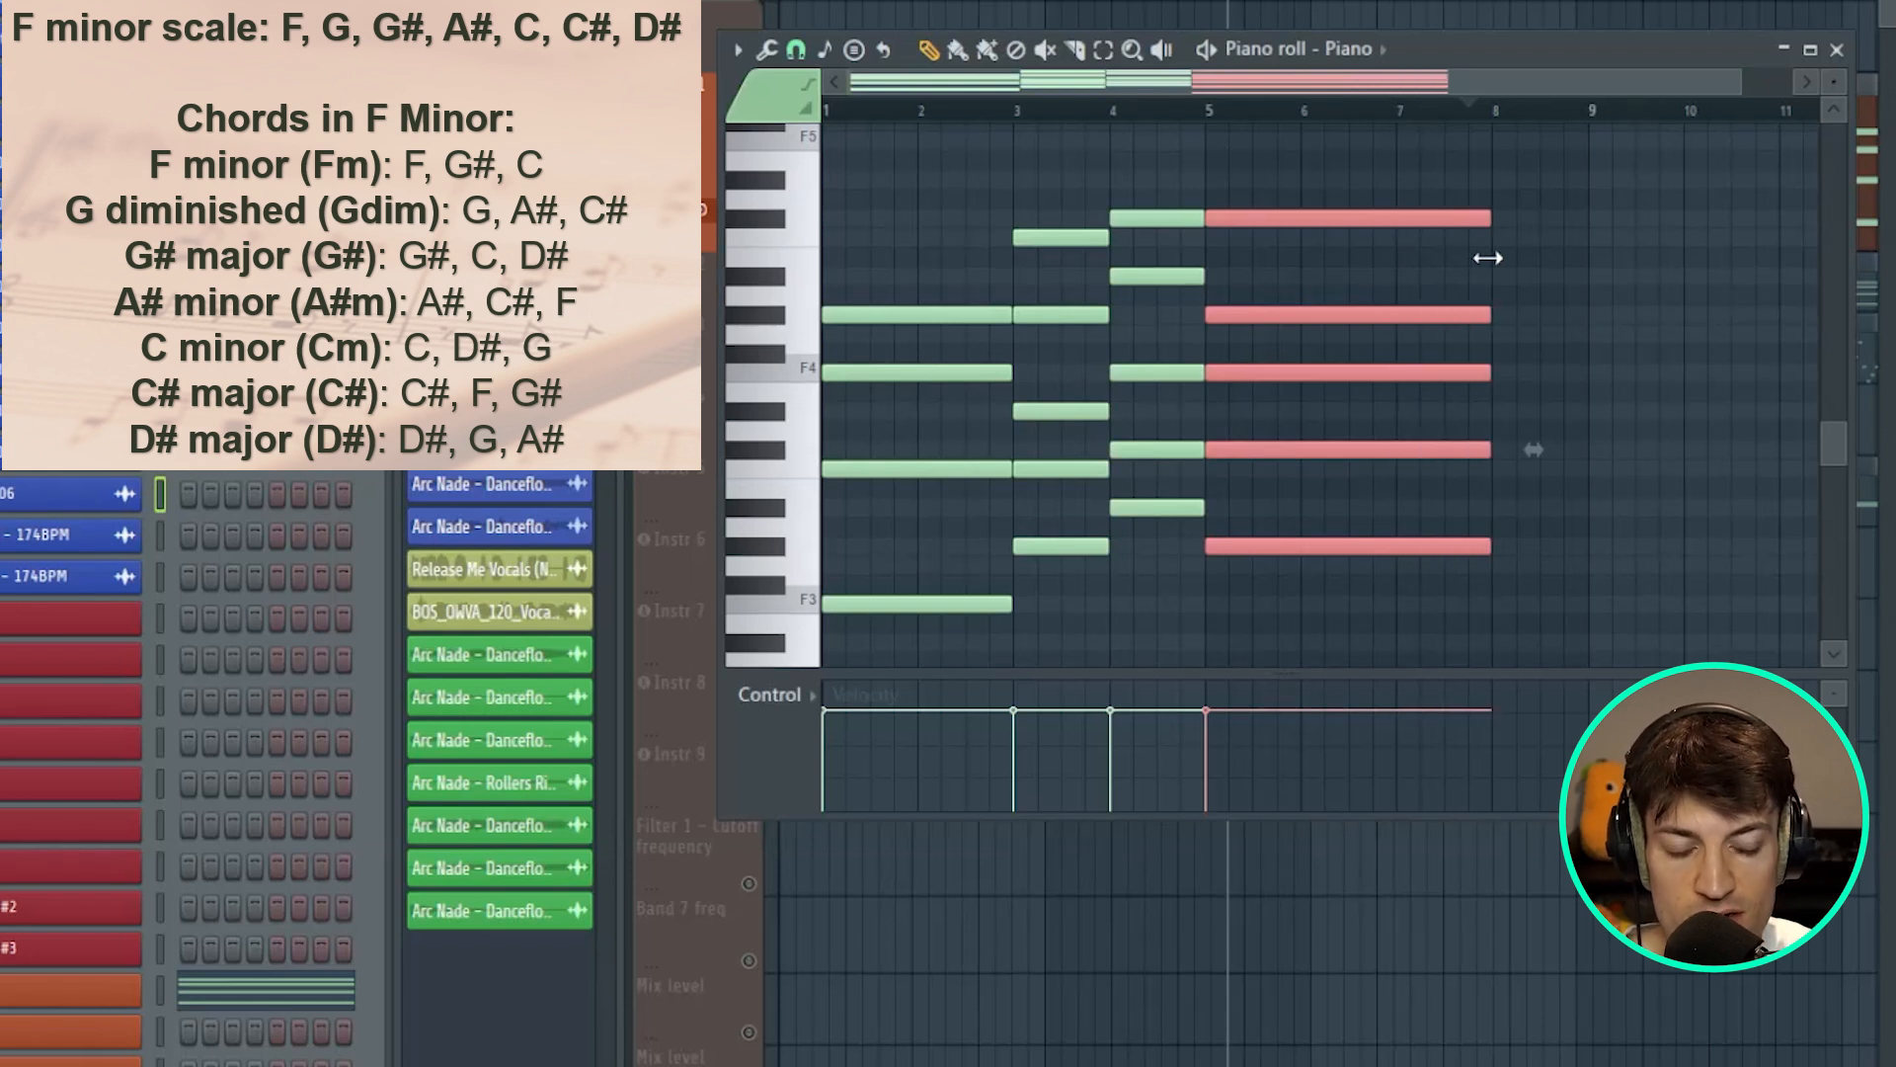
drag(1163, 583, 1523, 215)
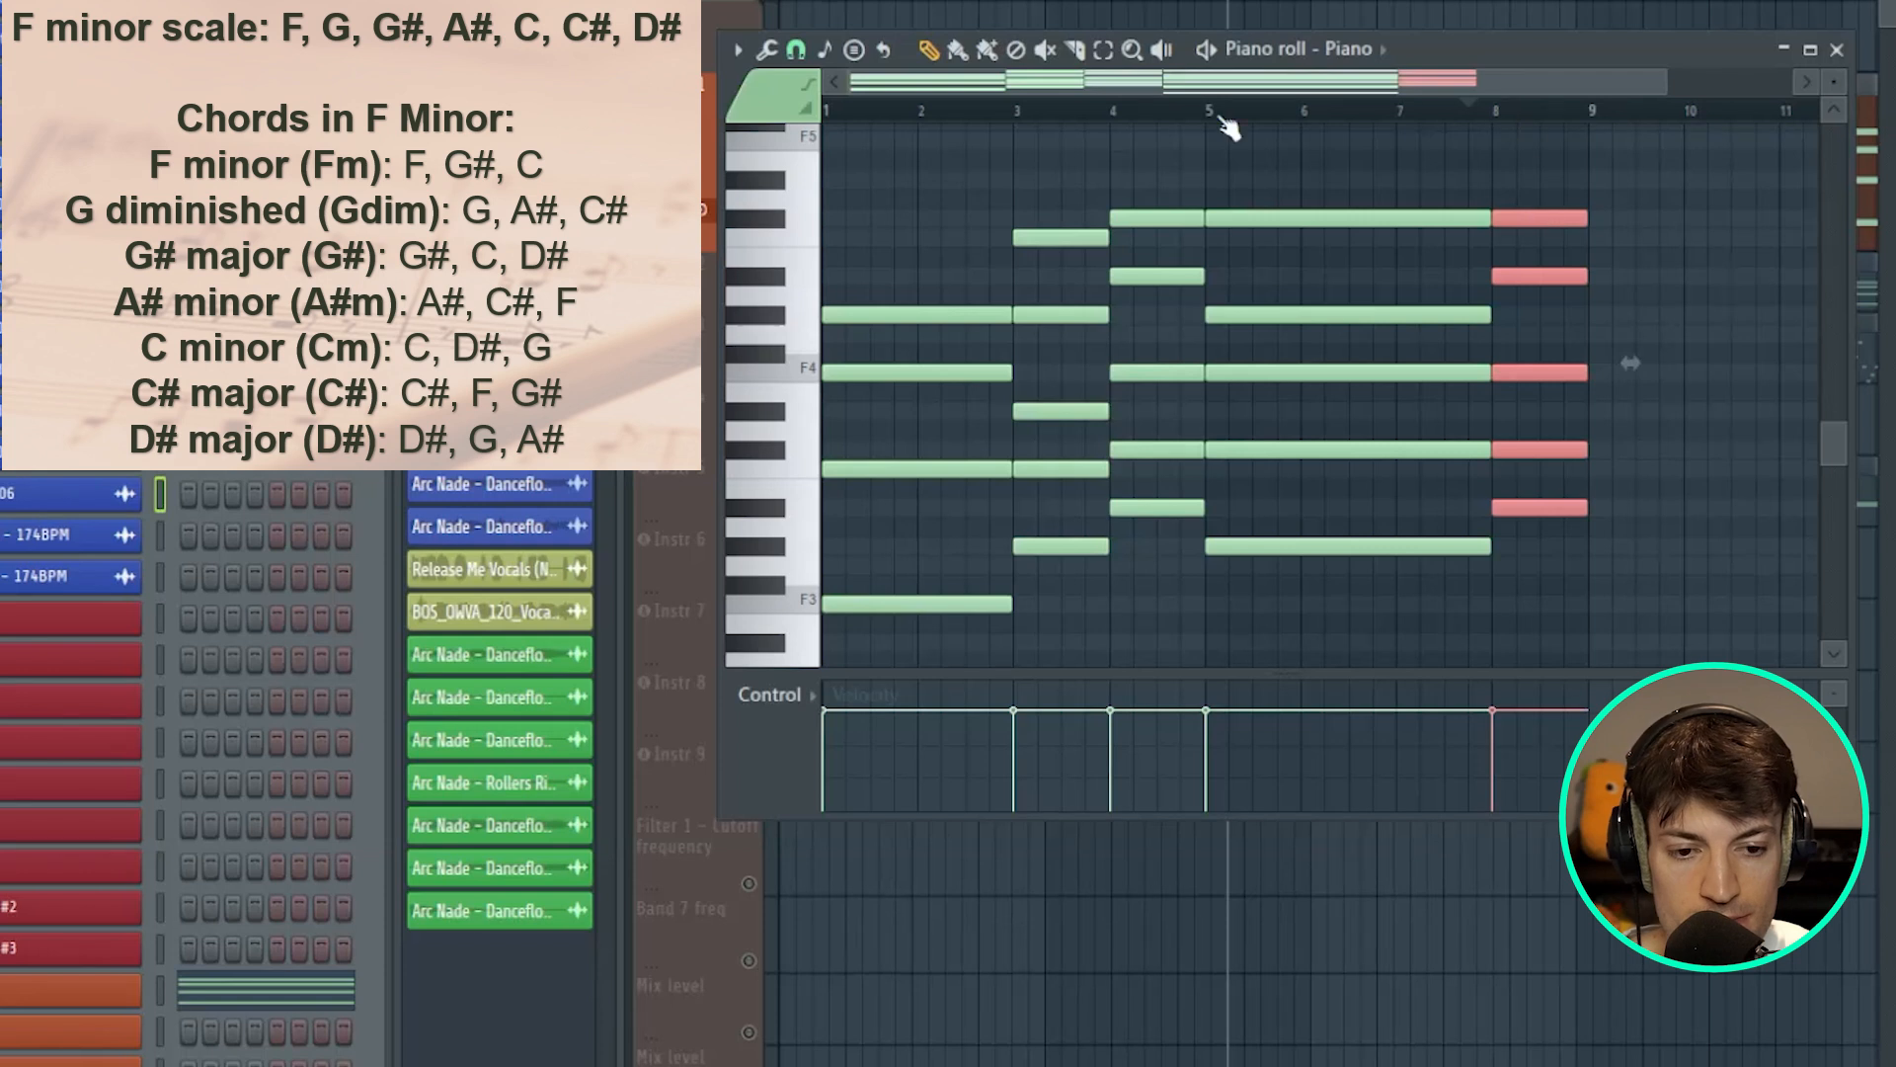
- Clear the note selection and play back the eight-bar piano progression
click(1432, 525)
key(space)
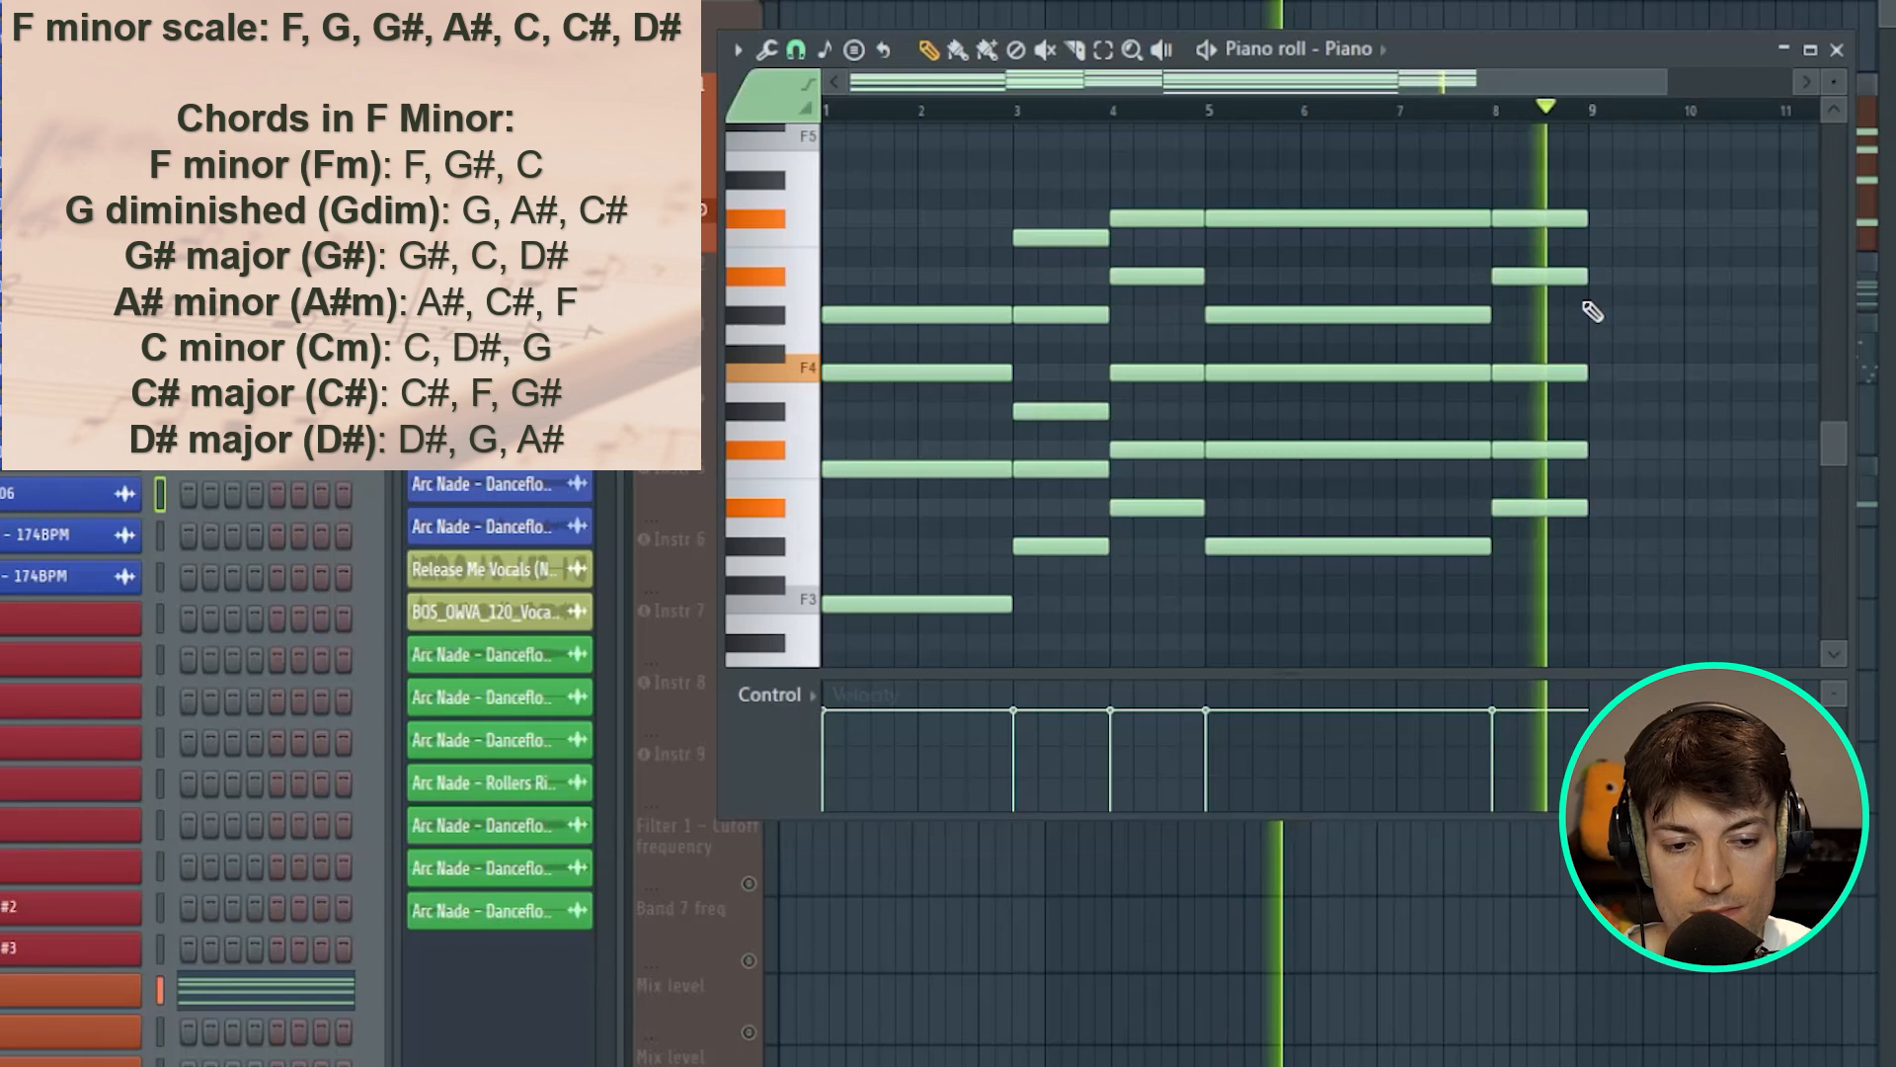
key(space)
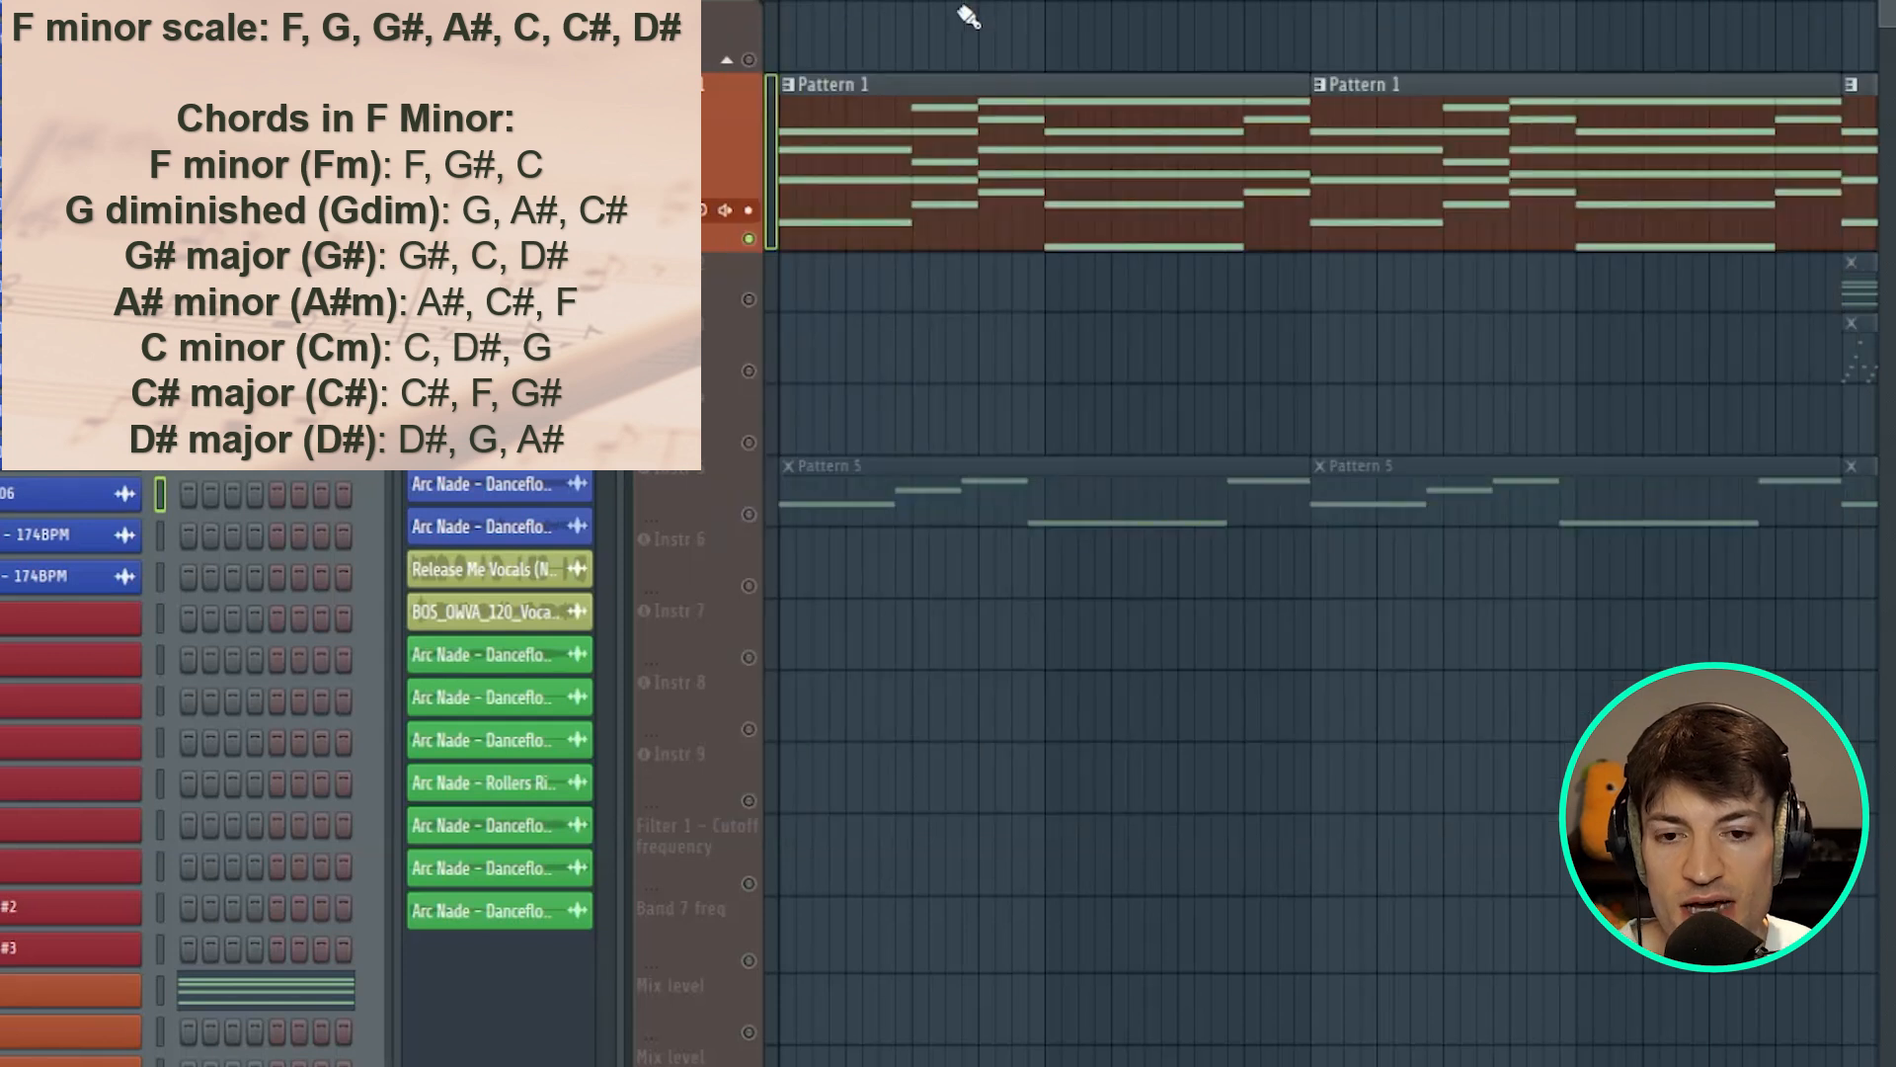
- Enable the Instr 2 track in the playlist and view the Piano channel's Nexus 4 instrument window
scroll(1324, 553, down, 6)
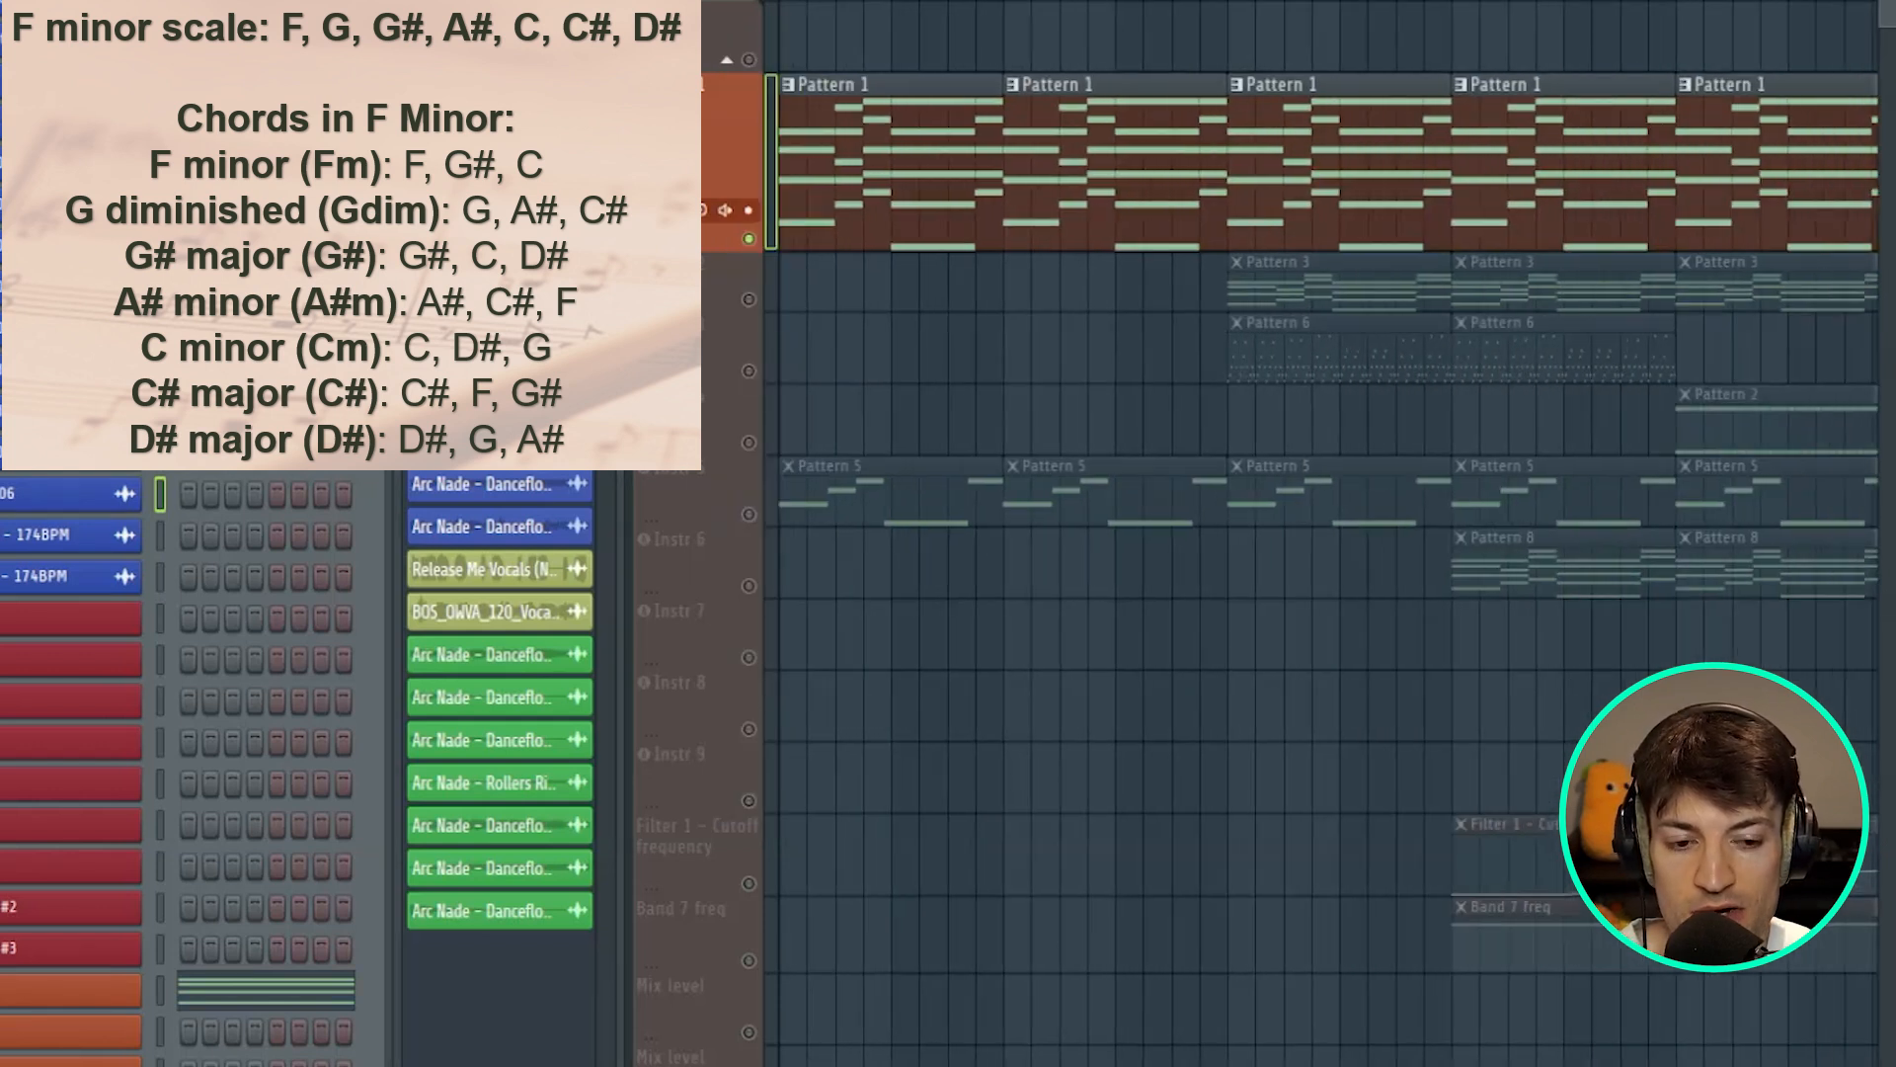
scroll(1323, 553, up, 5)
scroll(1324, 553, down, 6)
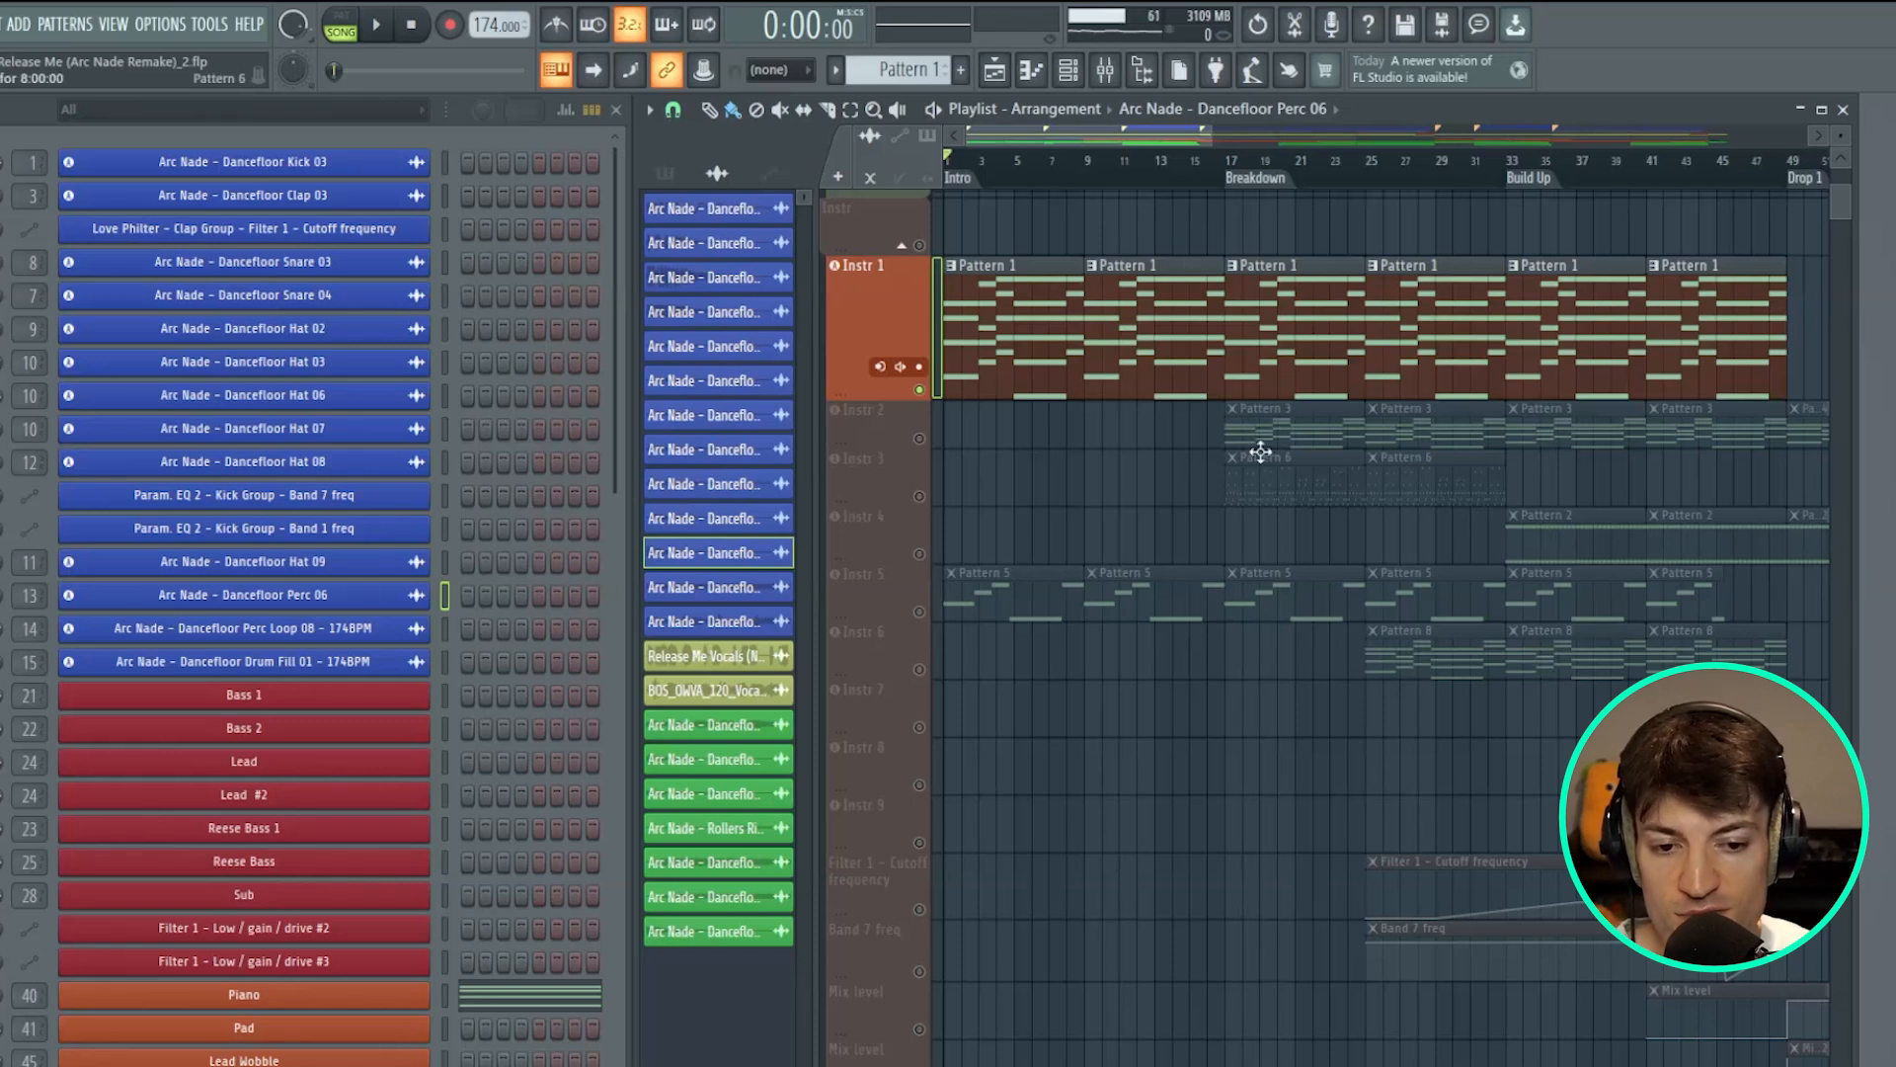
click(1269, 366)
scroll(587, 774, down, 1)
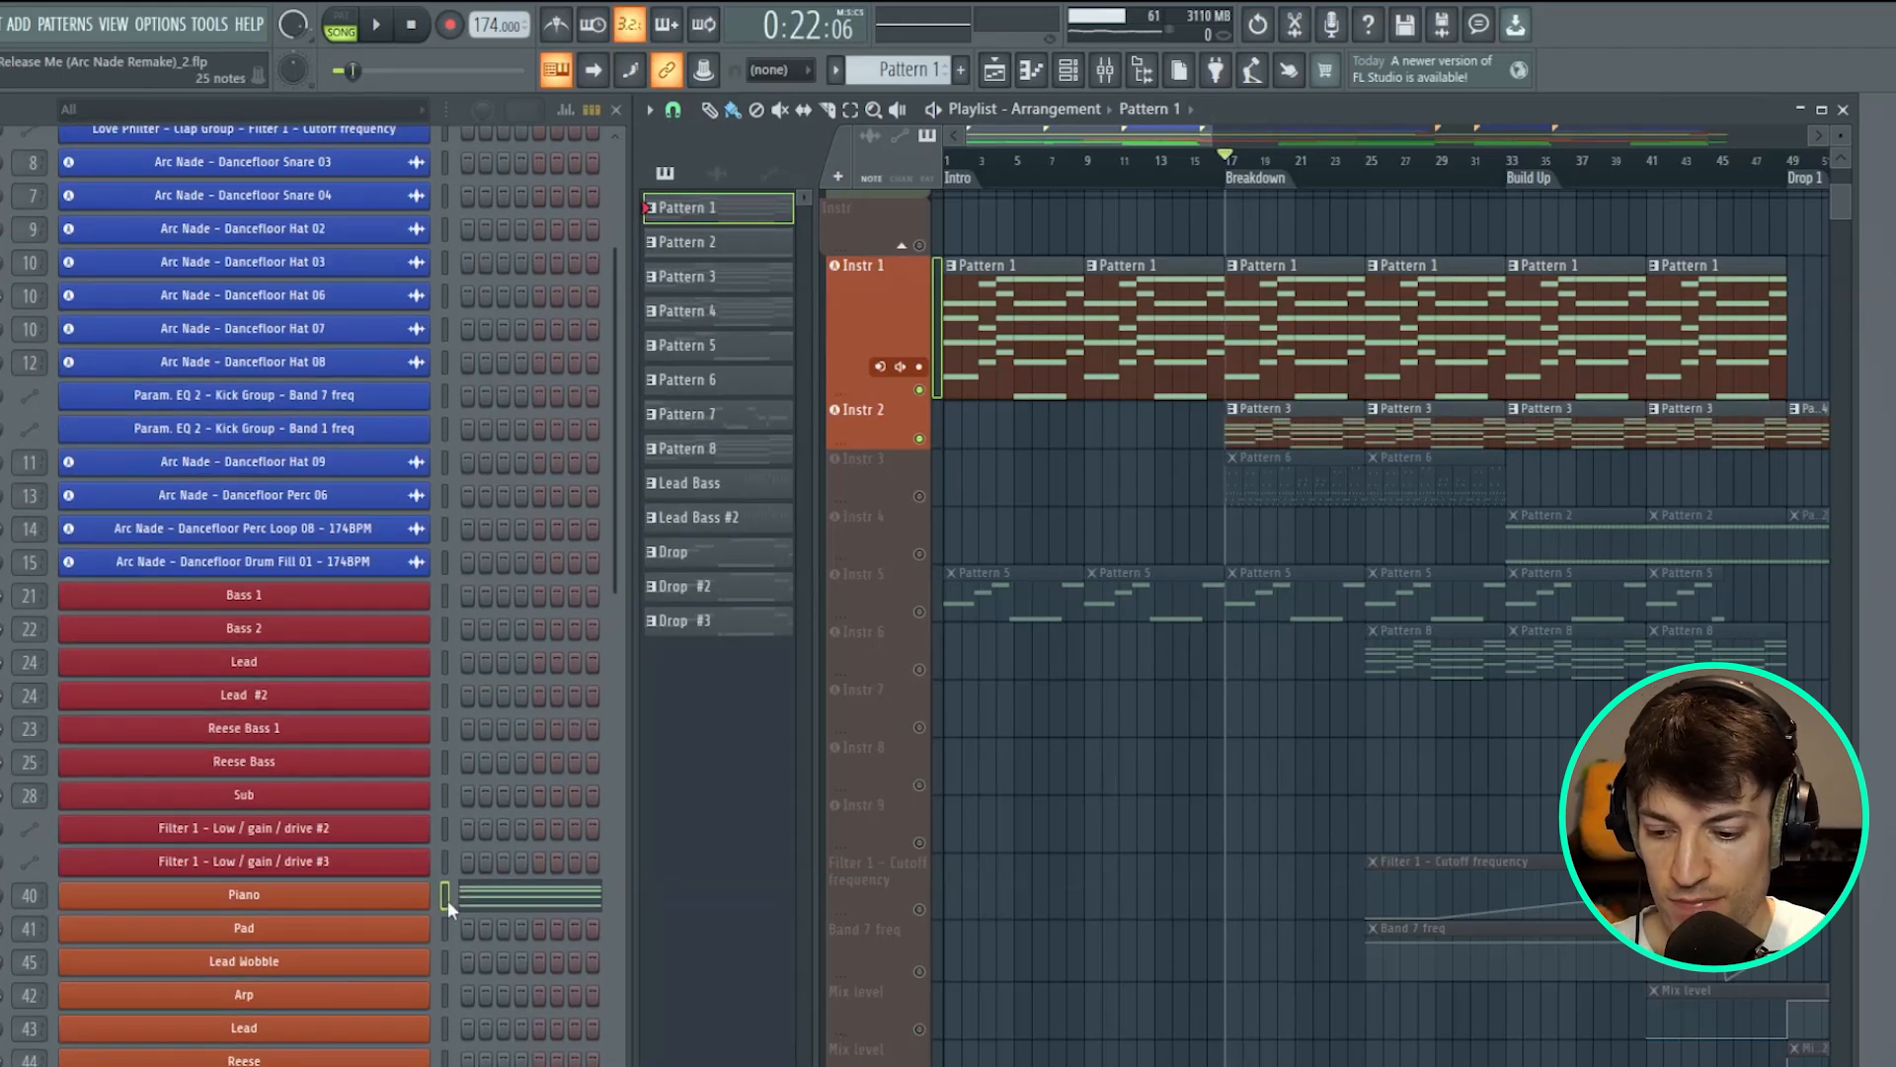
click(861, 332)
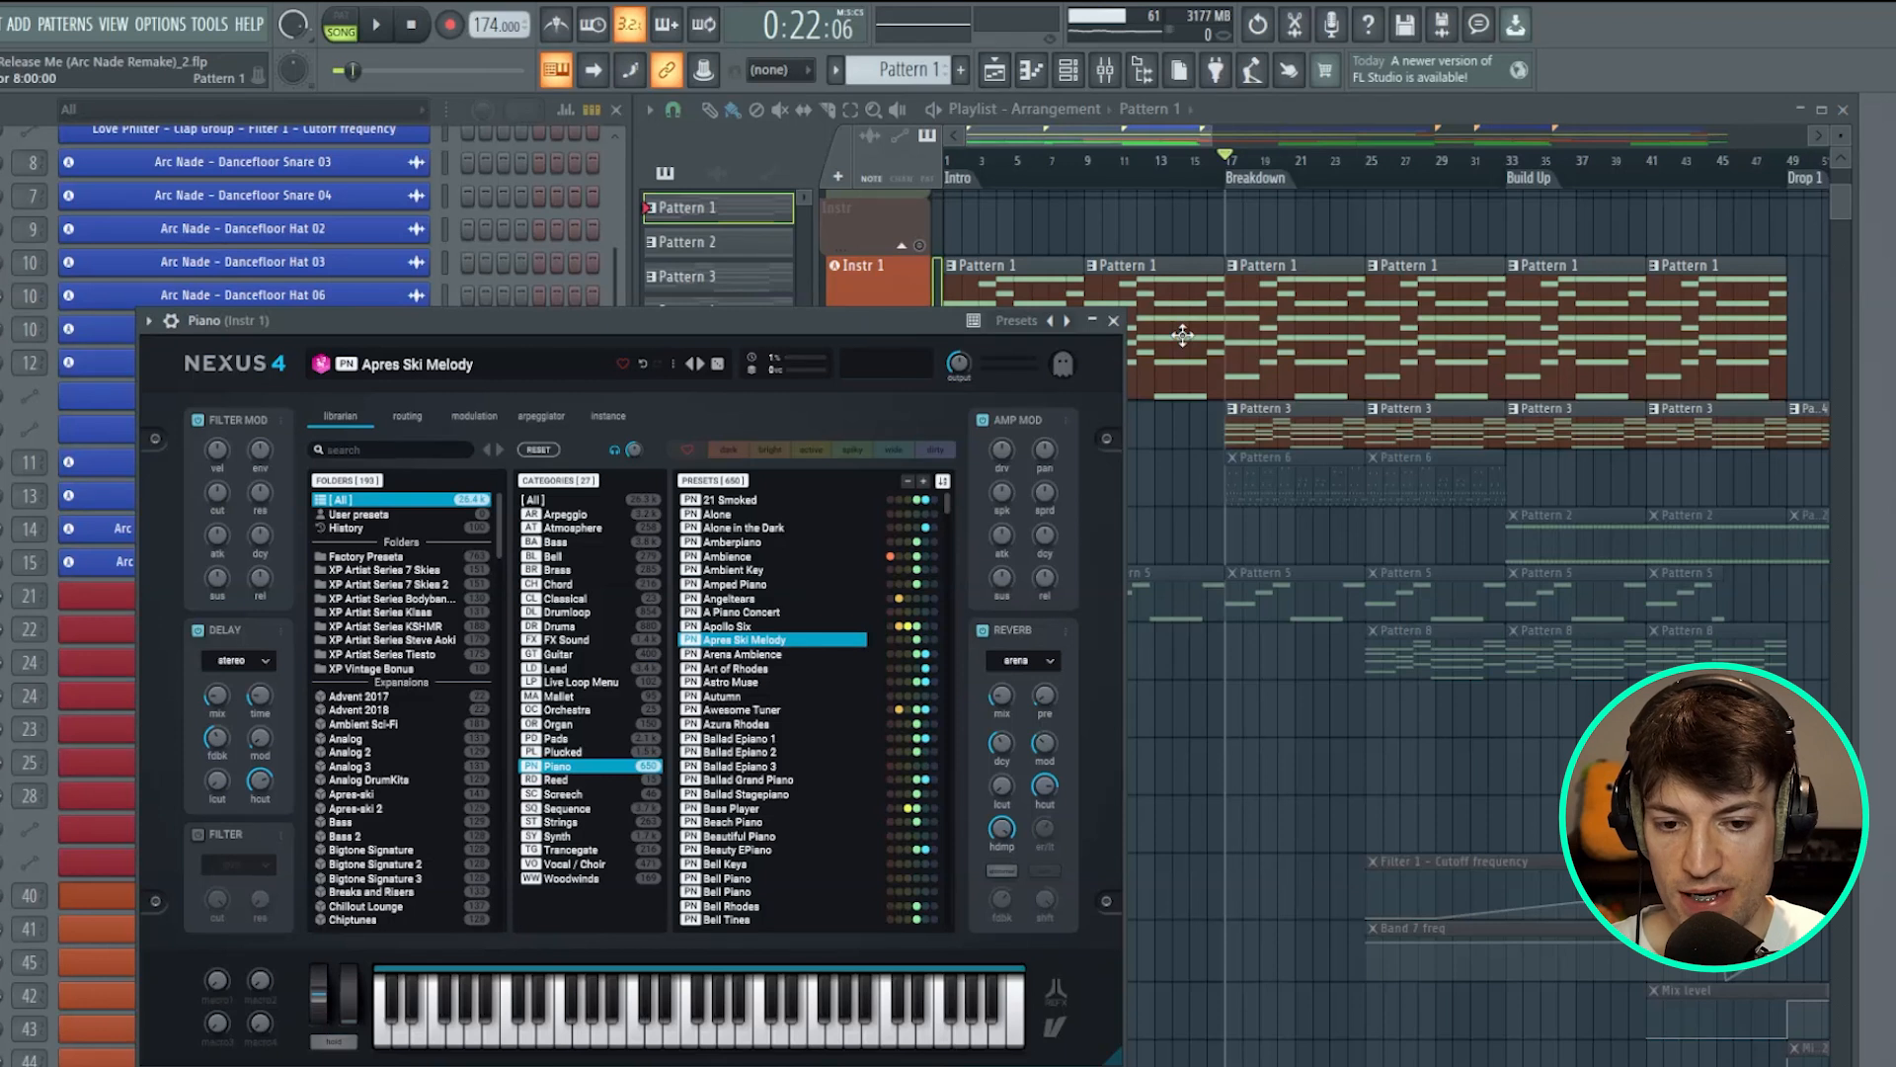
click(1113, 320)
- Remove the Pattern 3 clips from Instr 2 and place a new empty pattern there at bar 17, the start of the Breakdown
click(1289, 417)
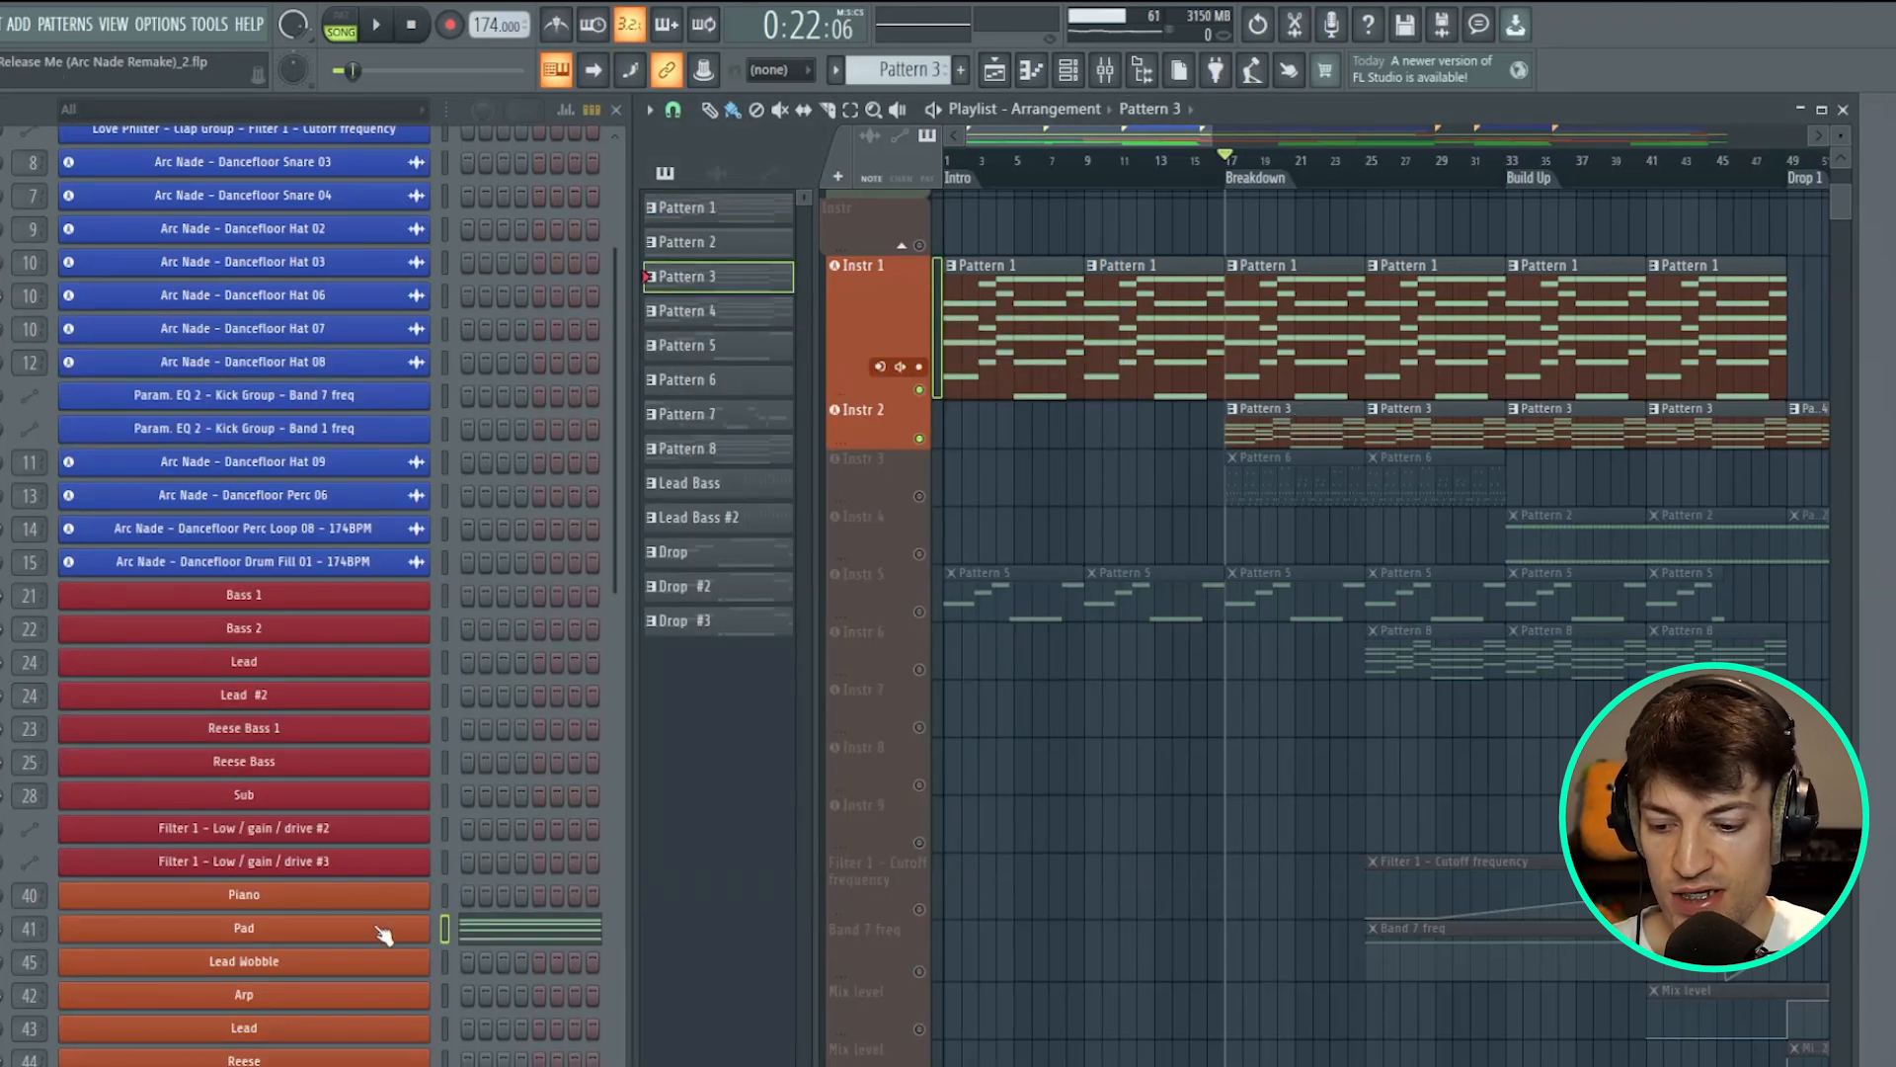
click(859, 415)
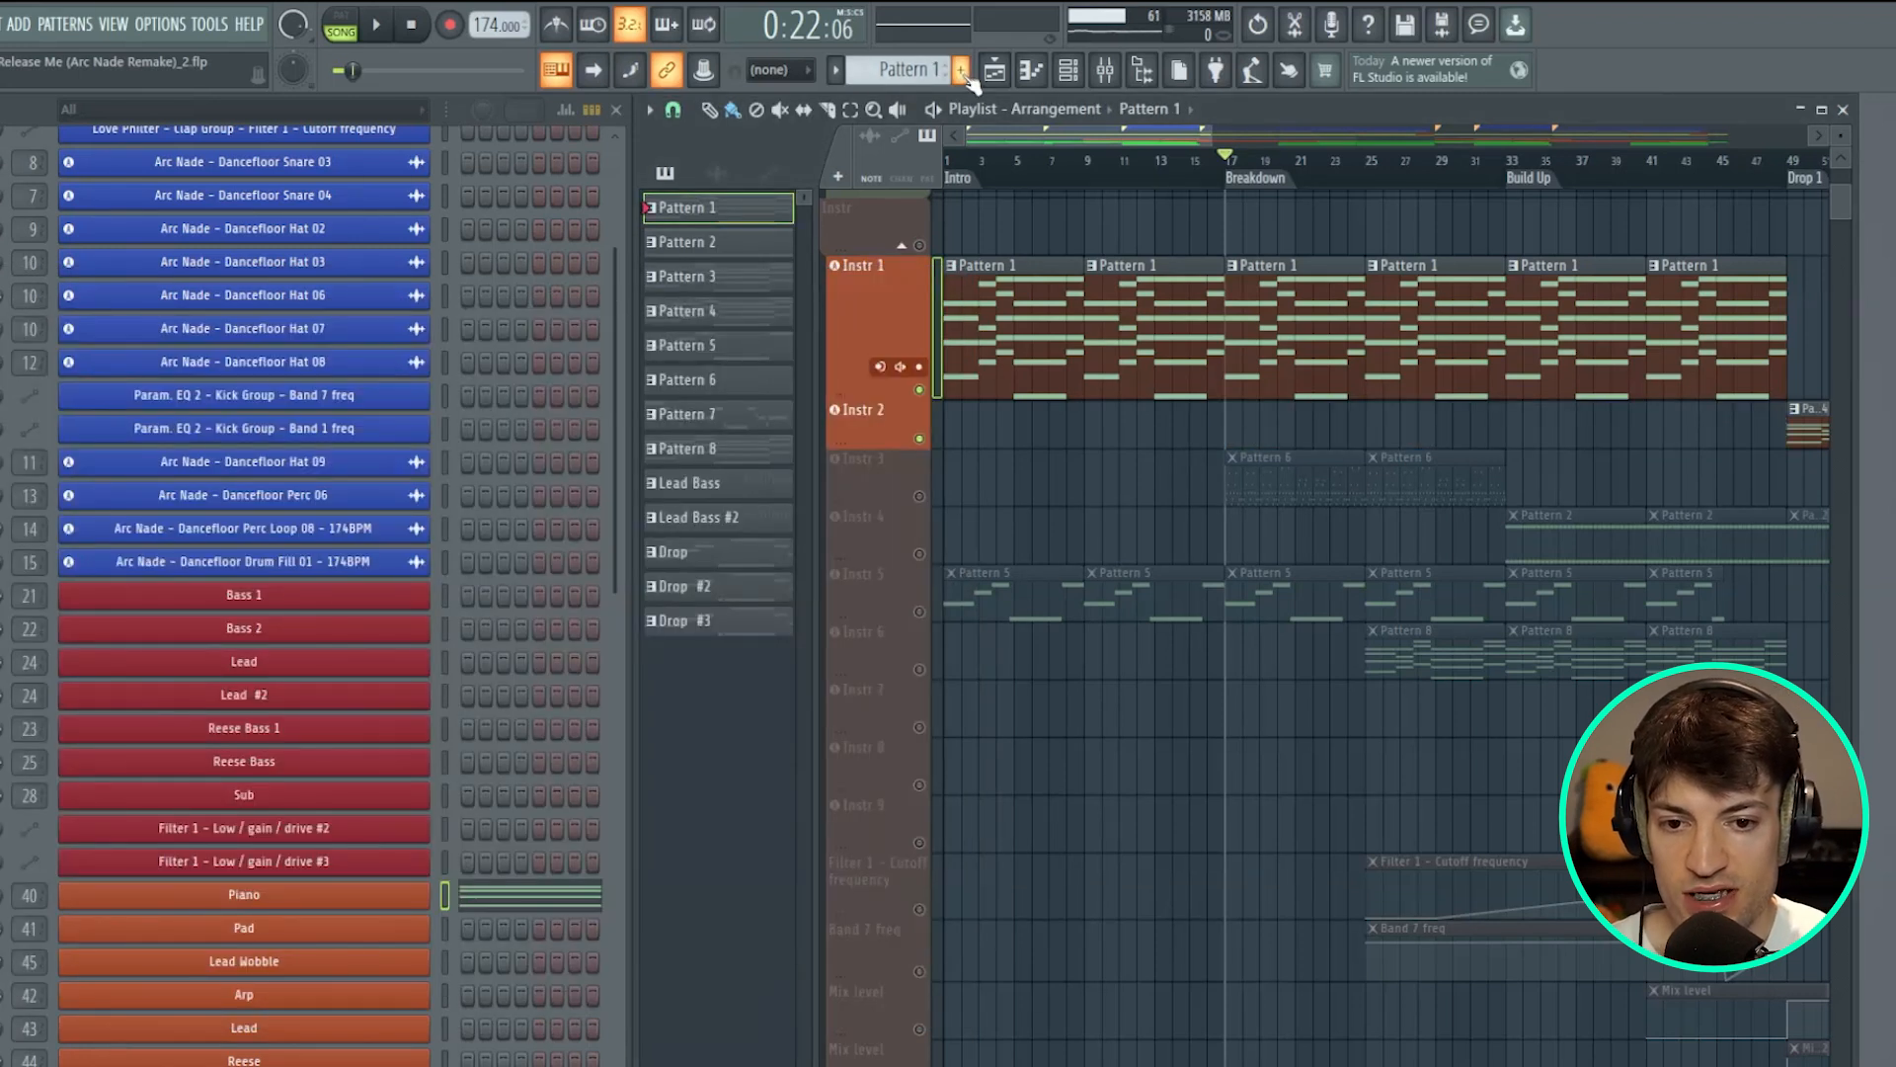
click(963, 71)
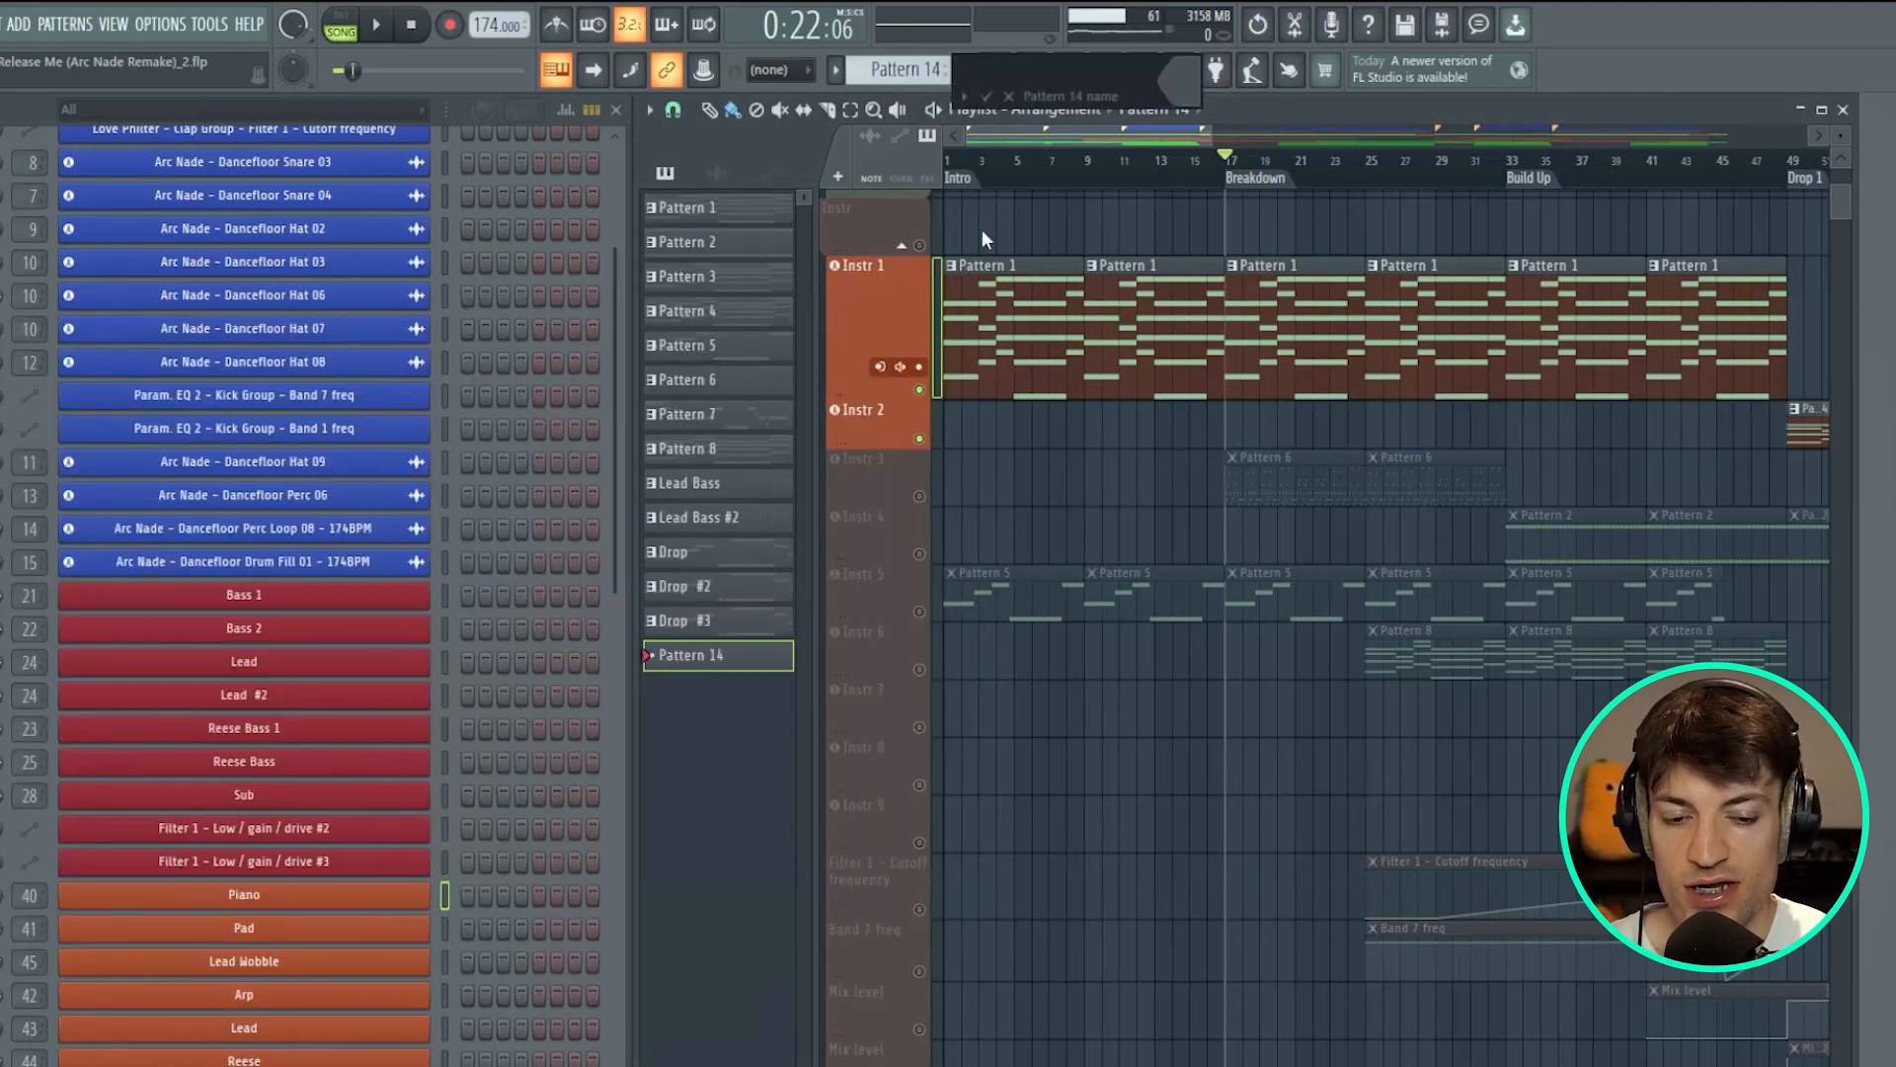
scroll(1234, 193, up, 4)
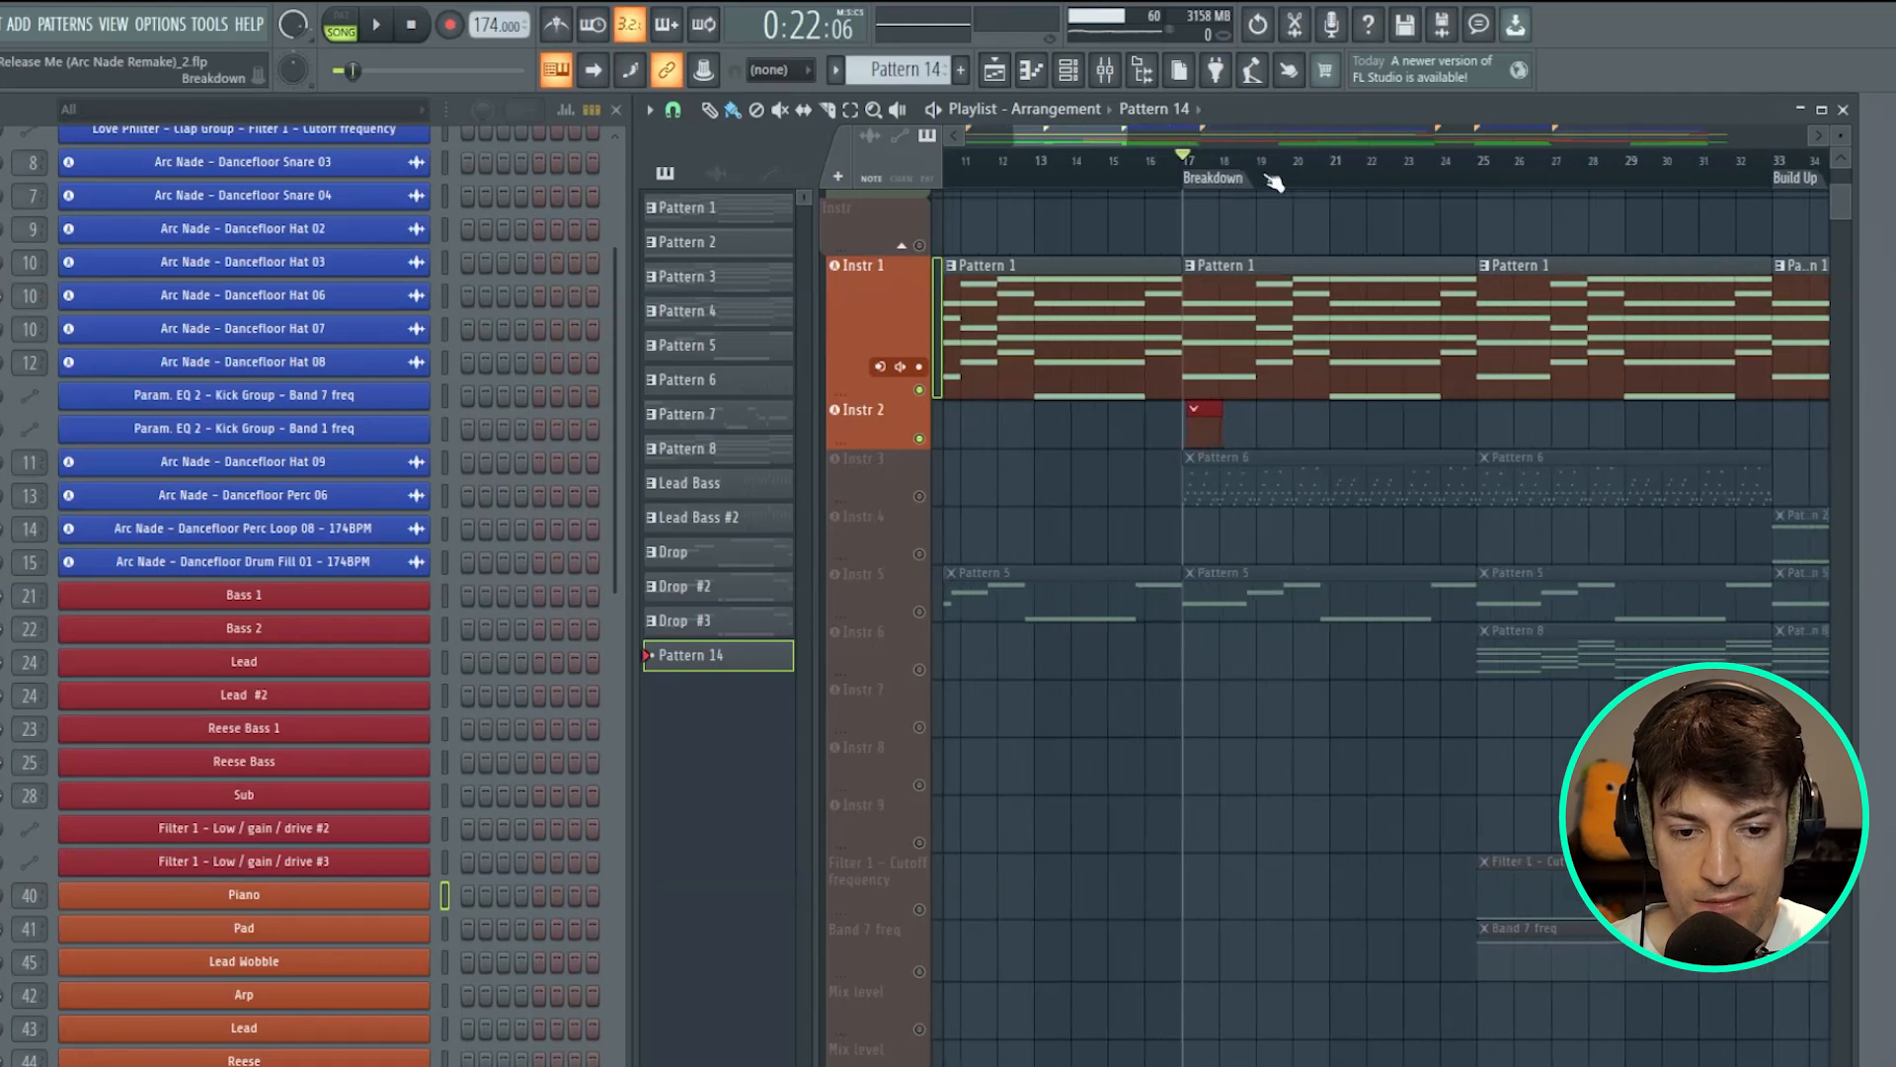
click(672, 109)
click(707, 426)
drag(1161, 420, 1147, 422)
scroll(869, 118, down, 4)
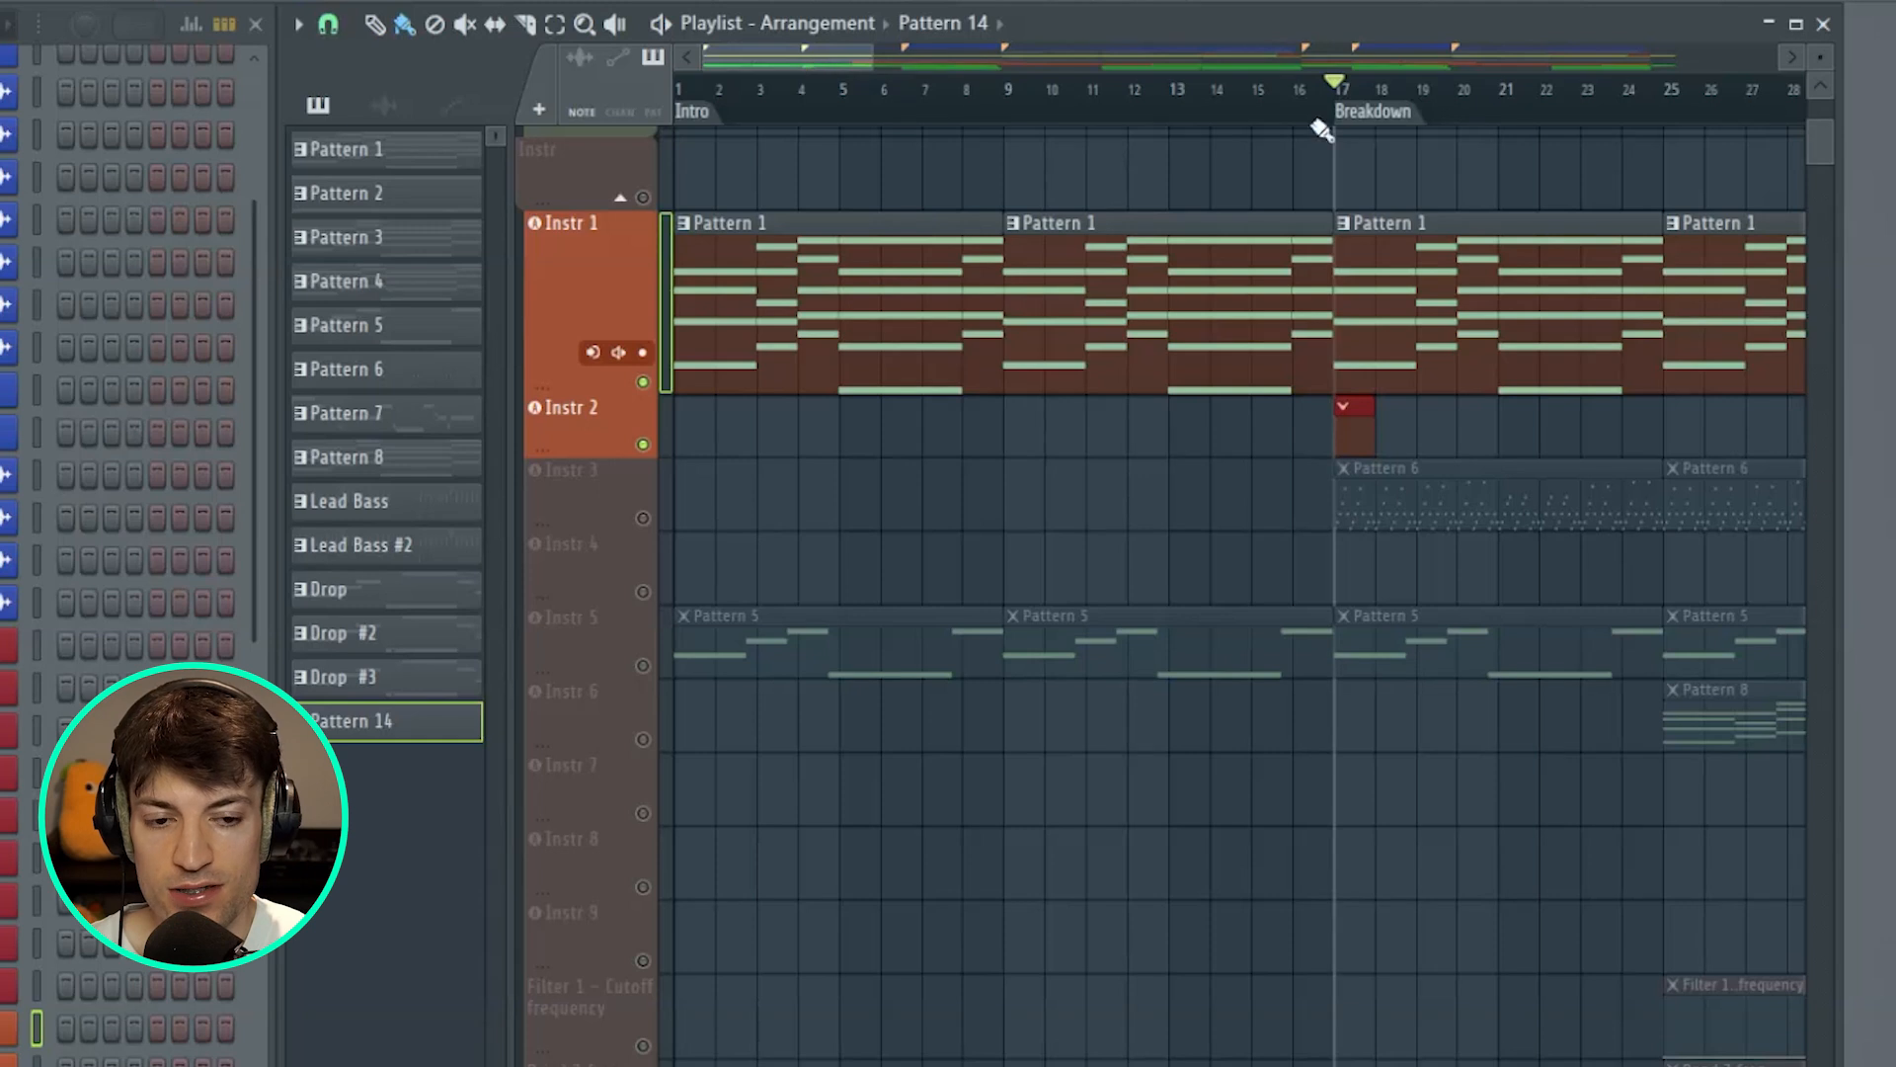
double_click(1338, 101)
ctrl+click(1156, 116)
drag(860, 62, 1632, 138)
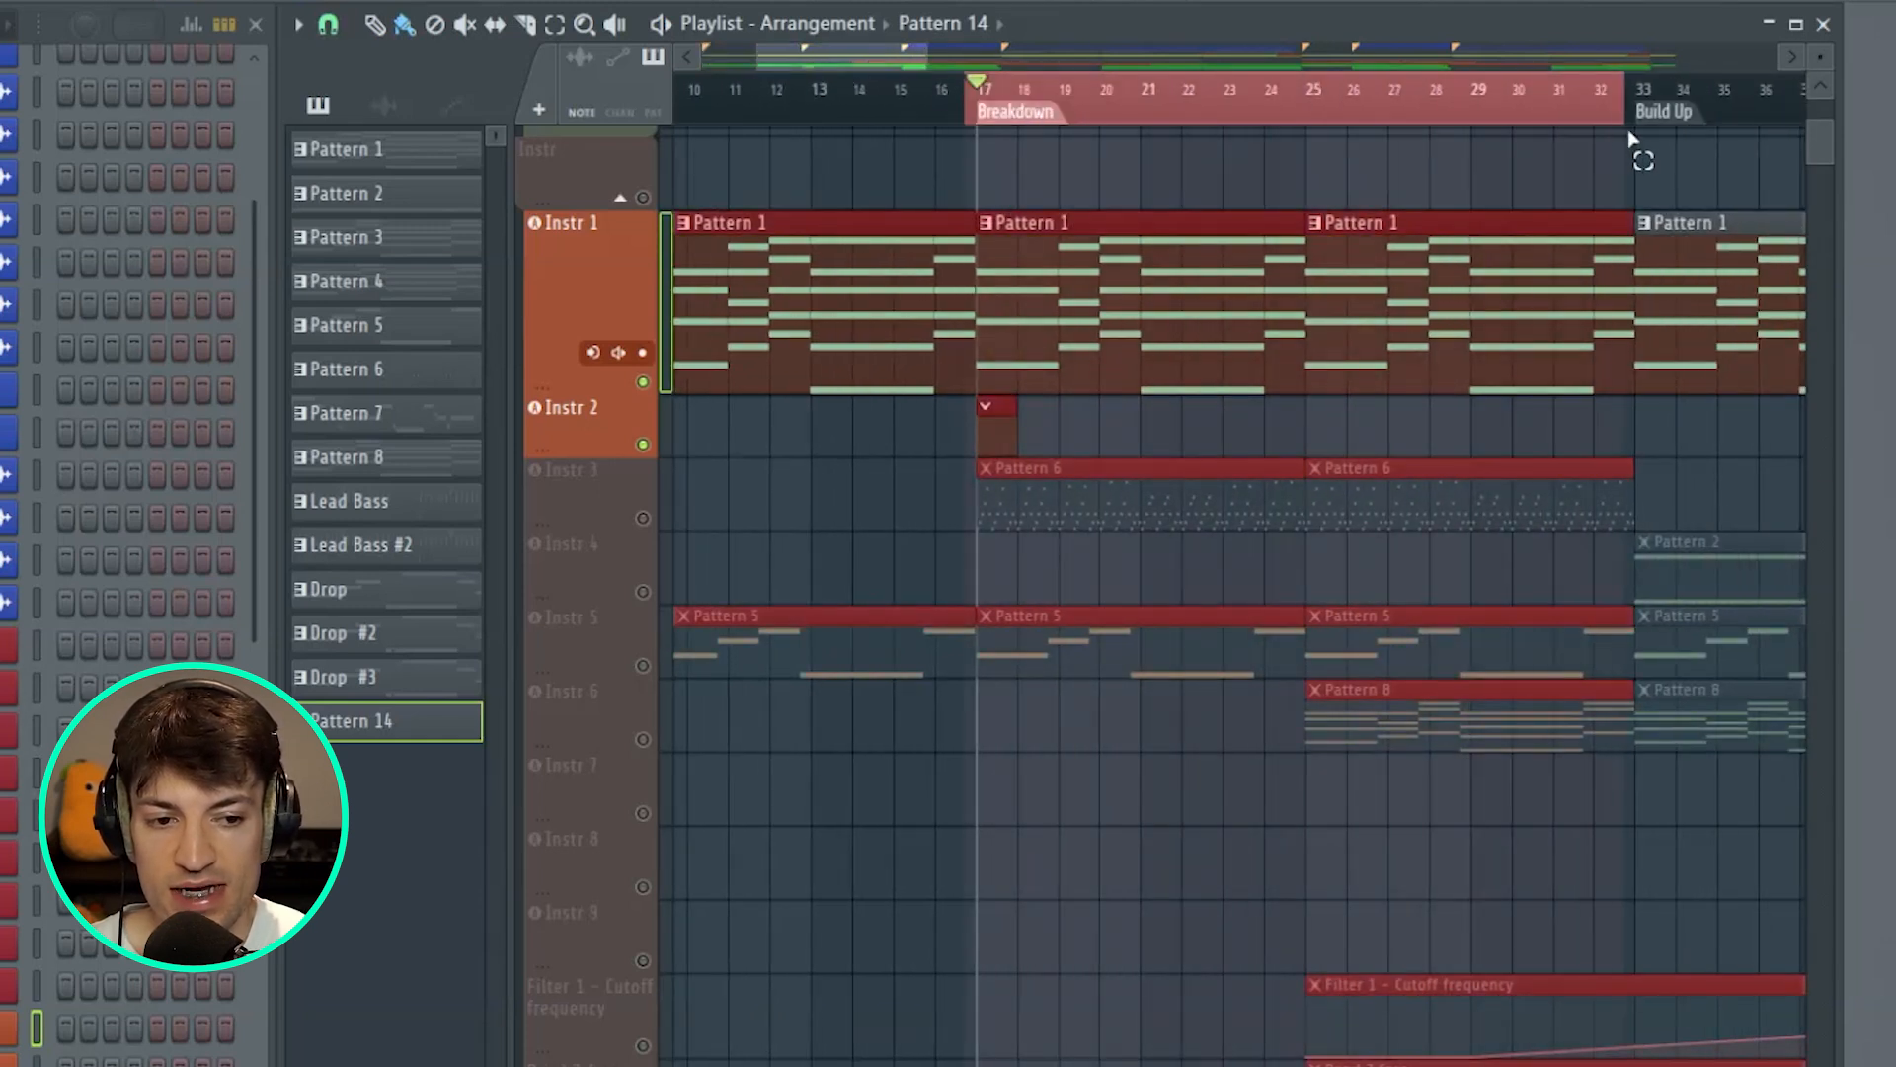
click(999, 110)
- Copy the piano chords from Pattern 1 into the Pad channel of Pattern 14
scroll(1000, 114, up, 3)
click(1066, 304)
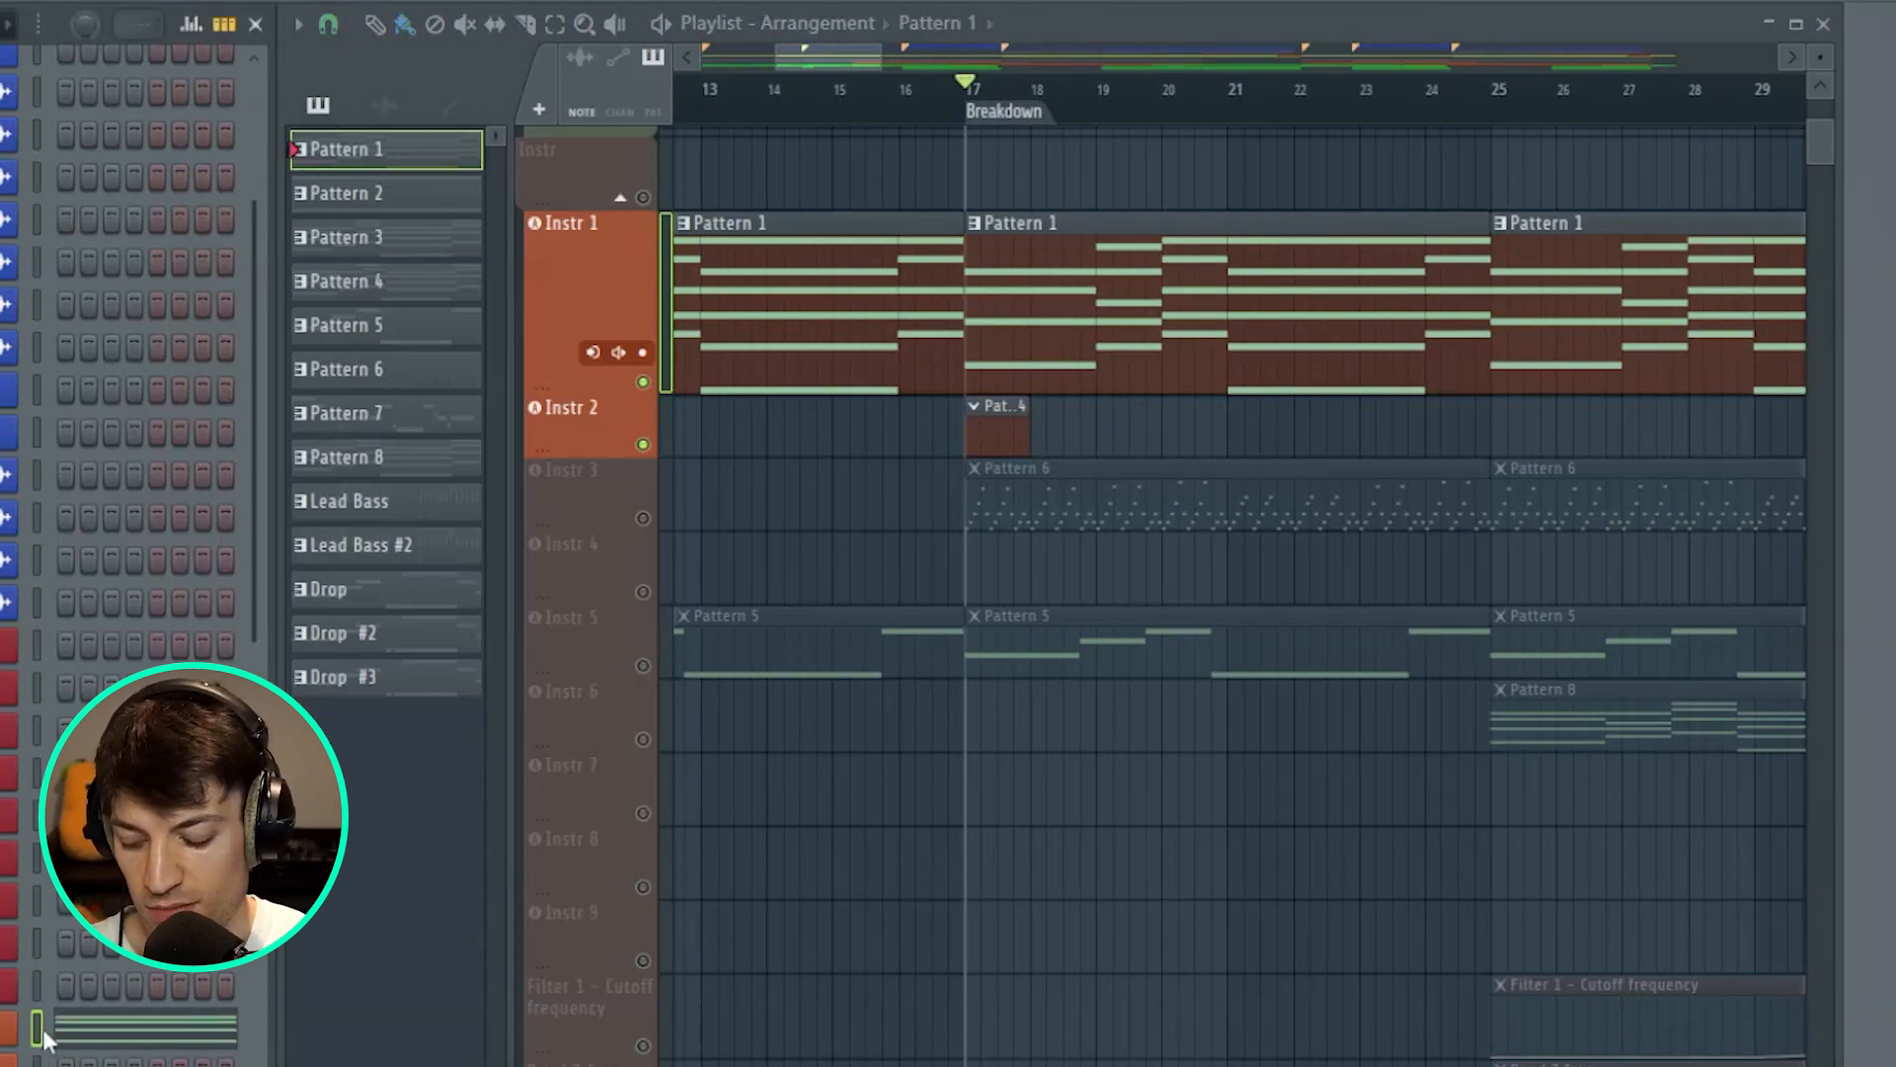
key(F4)
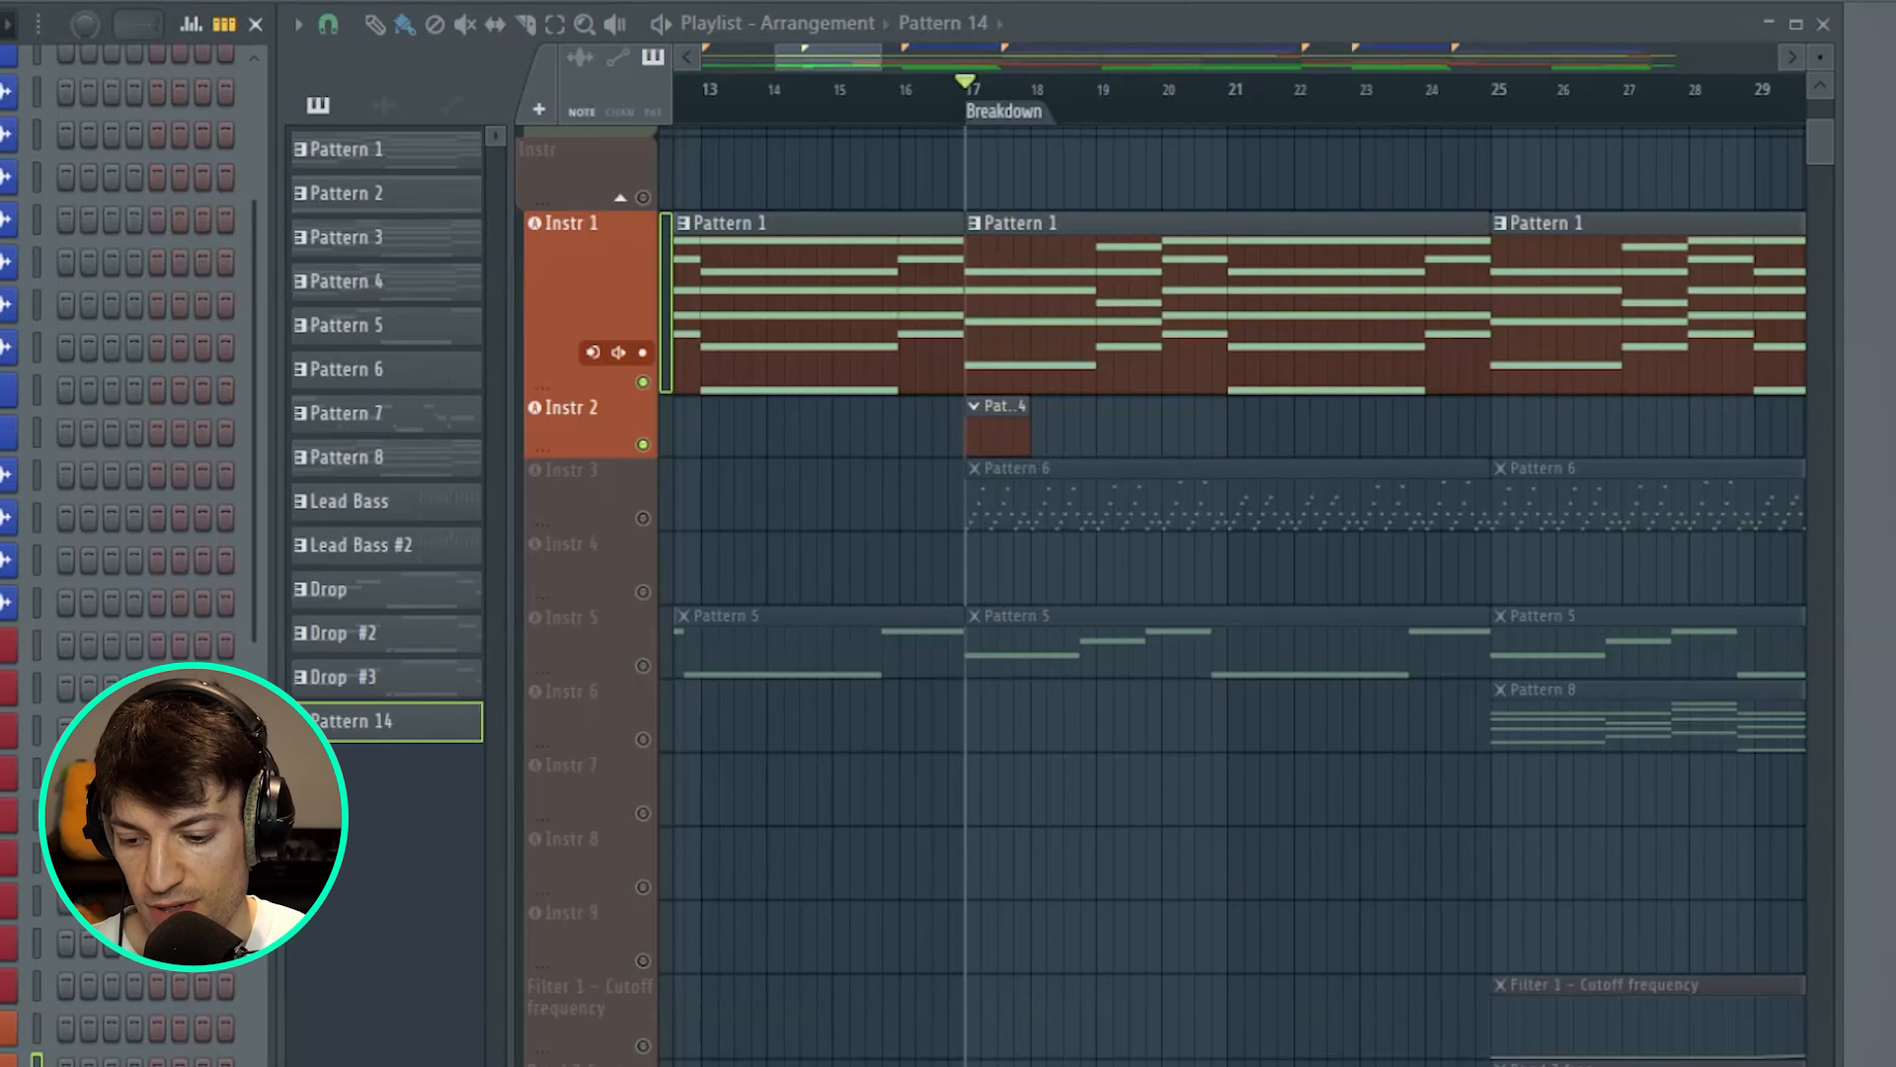
key(ctrl+v)
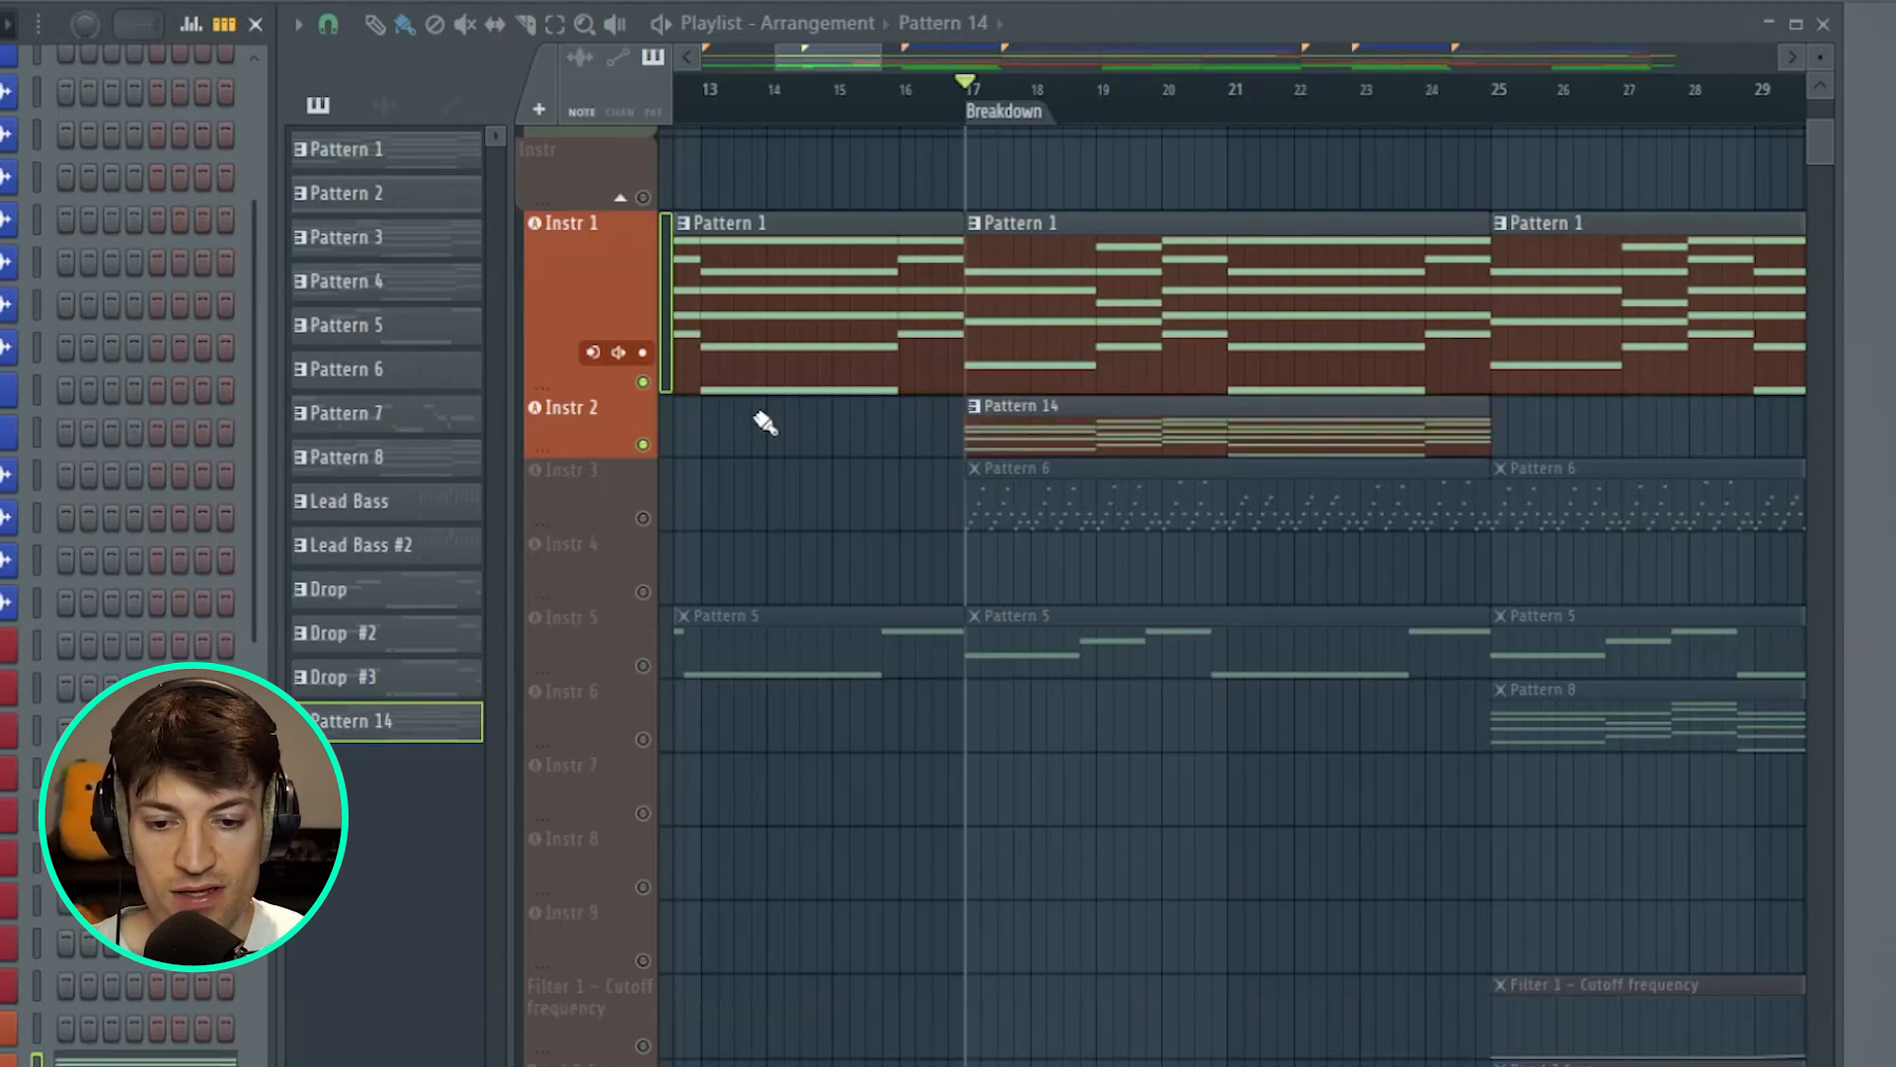
- Play back the pad chords layered with the piano from the start of the Breakdown
right_click(643, 444)
key(space)
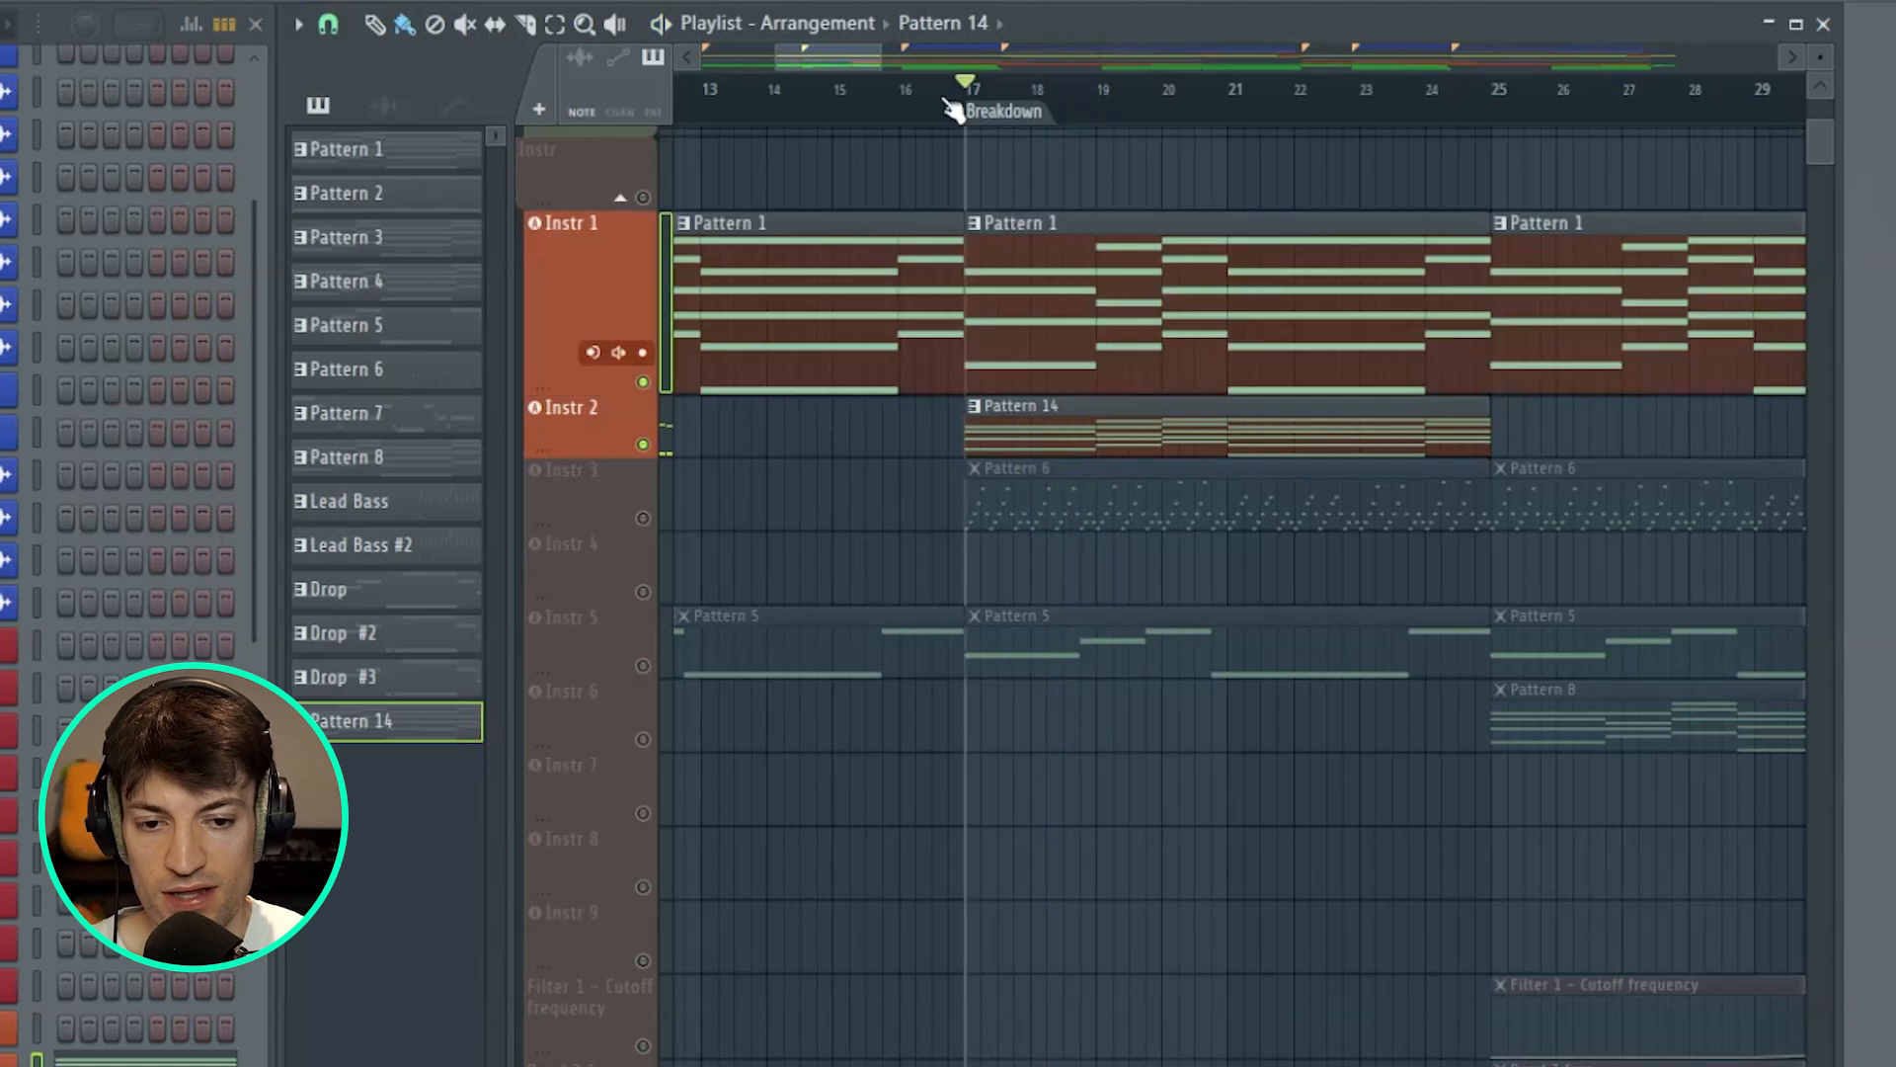
key(space)
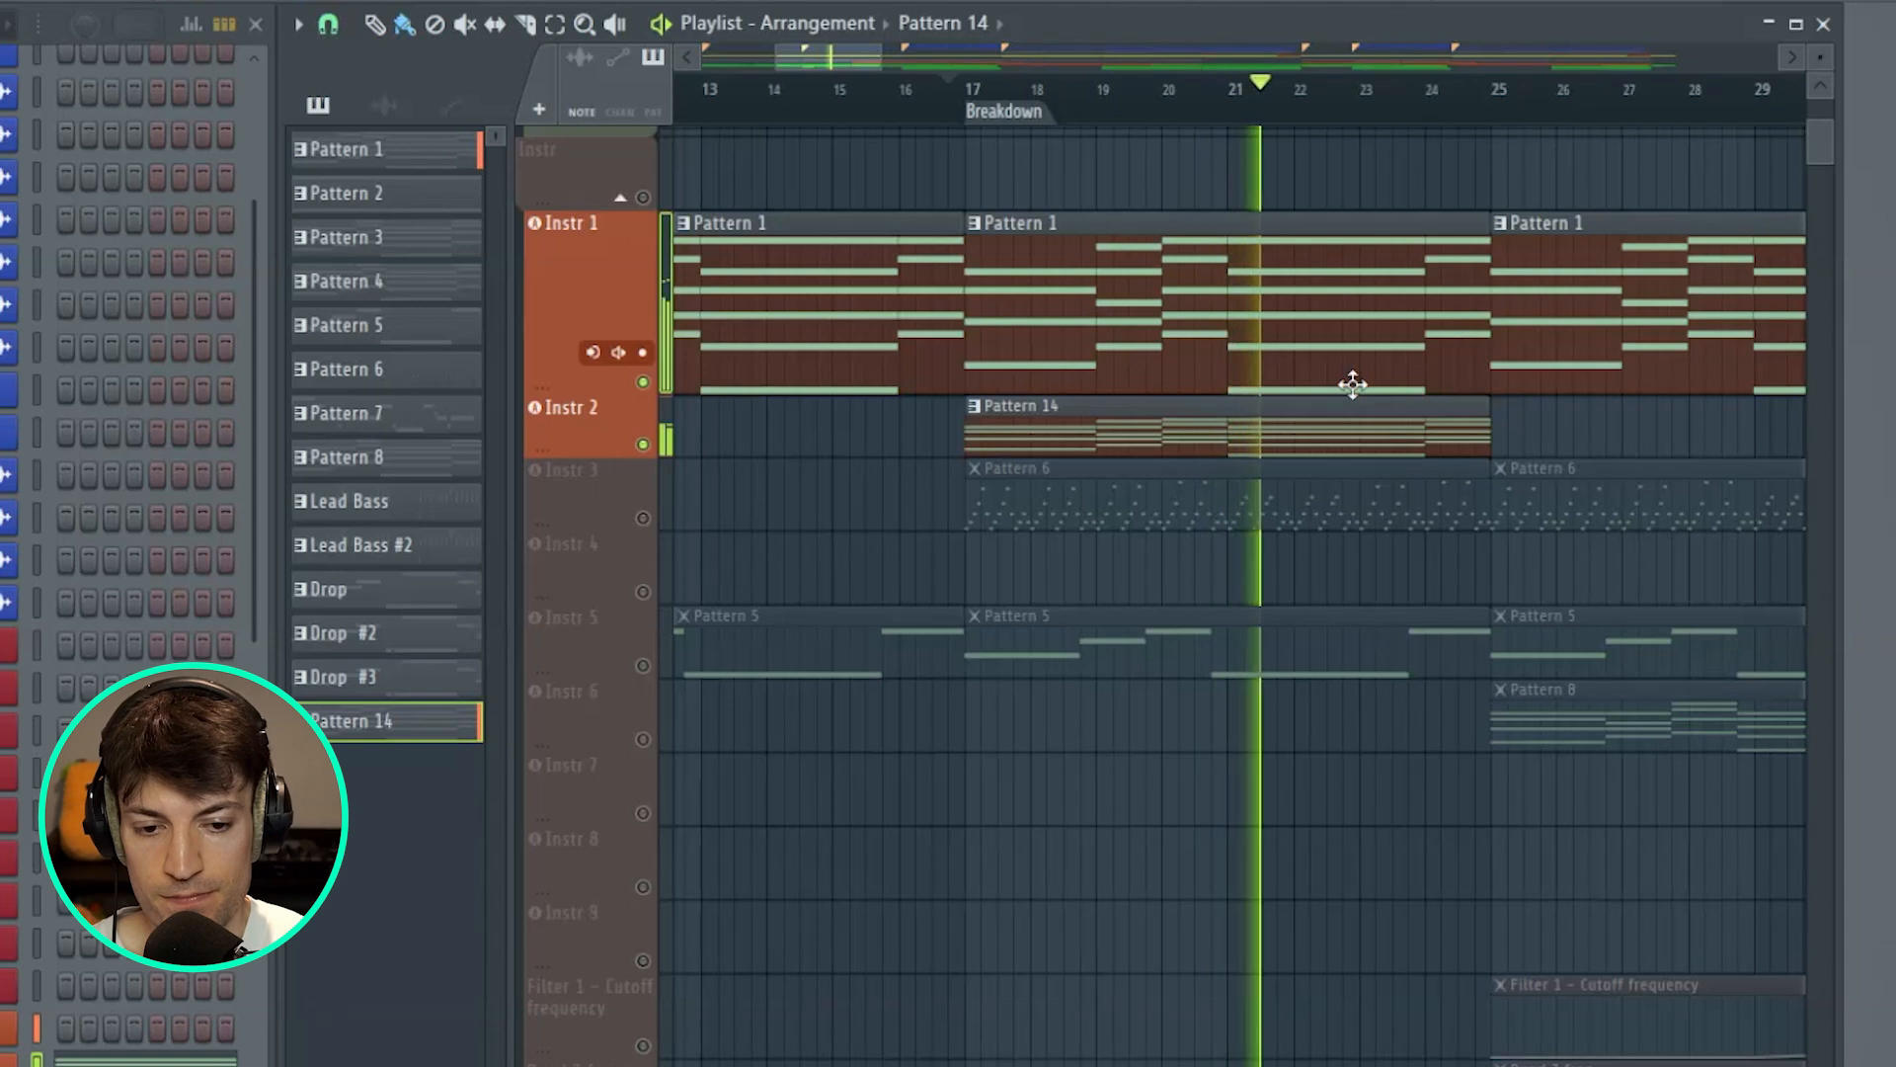
key(space)
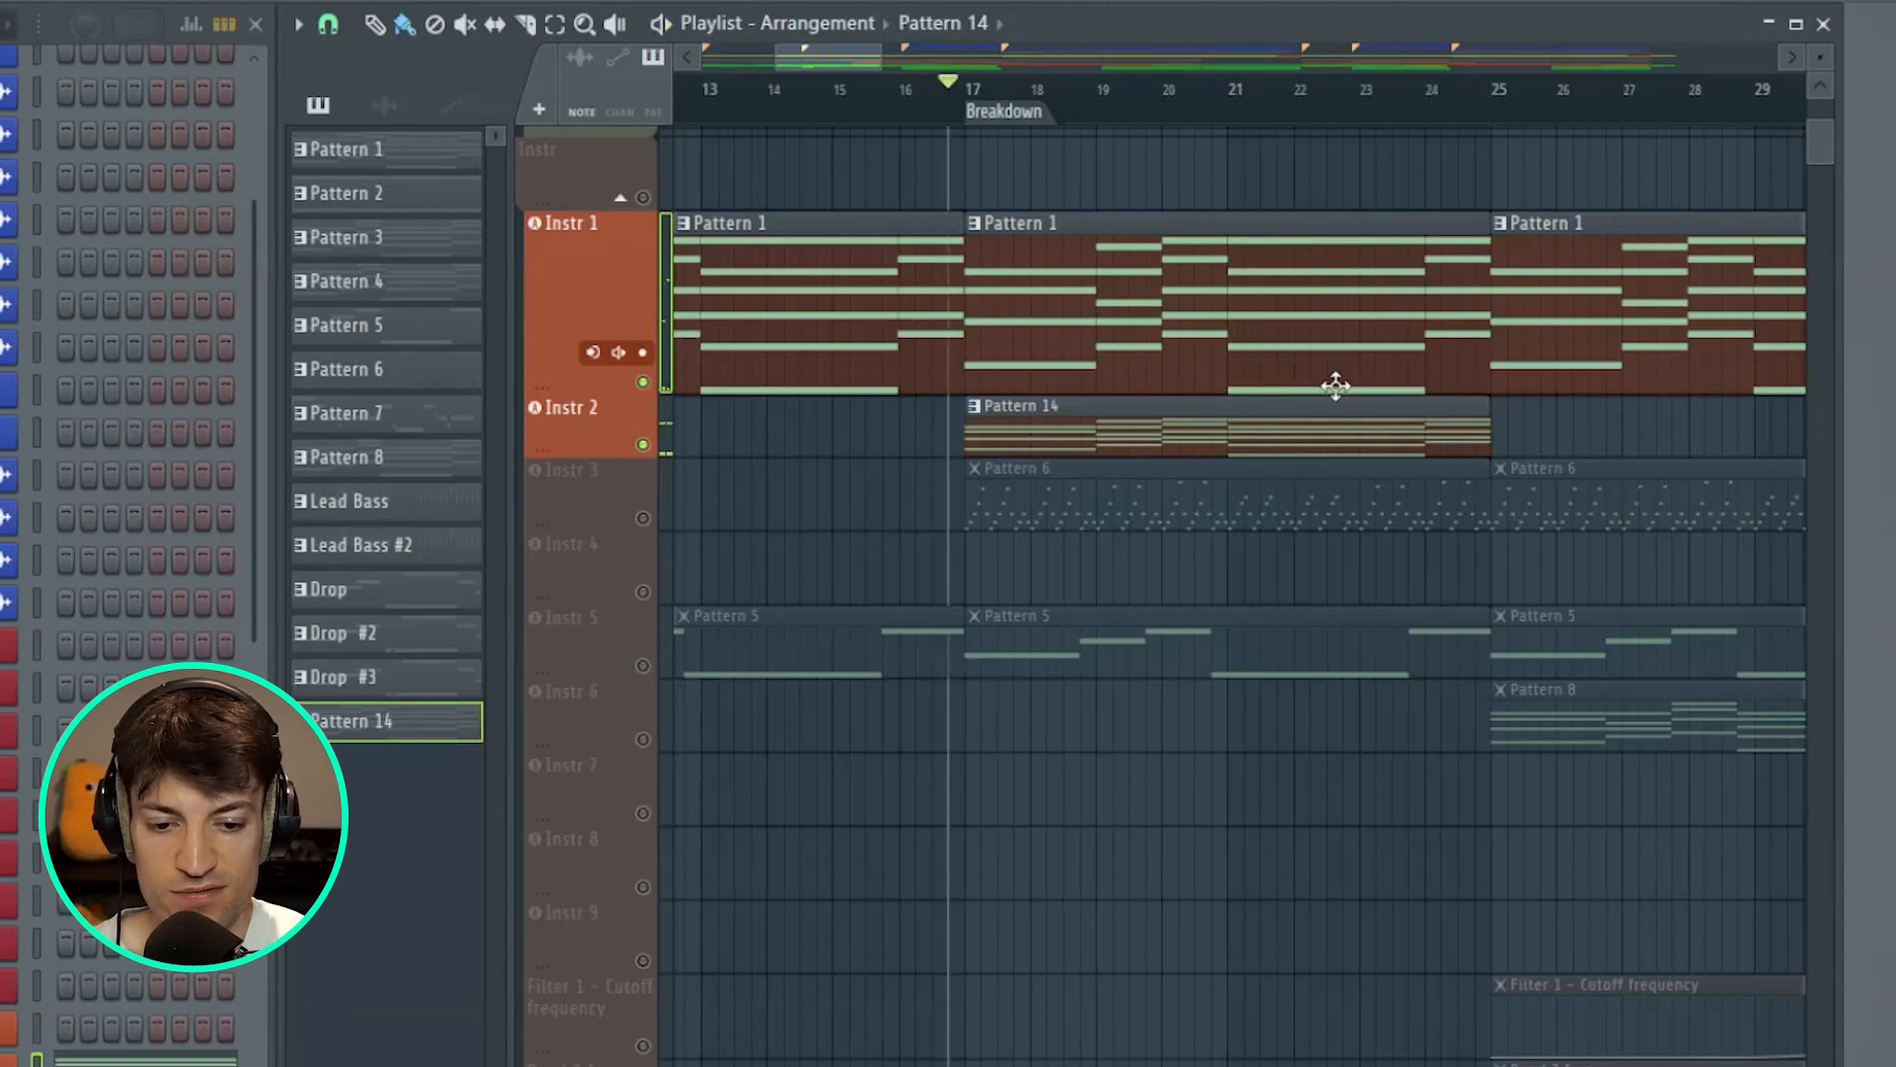
- Audition Pattern 8 on Instr 6 alone from bar 17, and re-enable the Instr 1 and Instr 2 tracks
drag(1691, 725, 1197, 726)
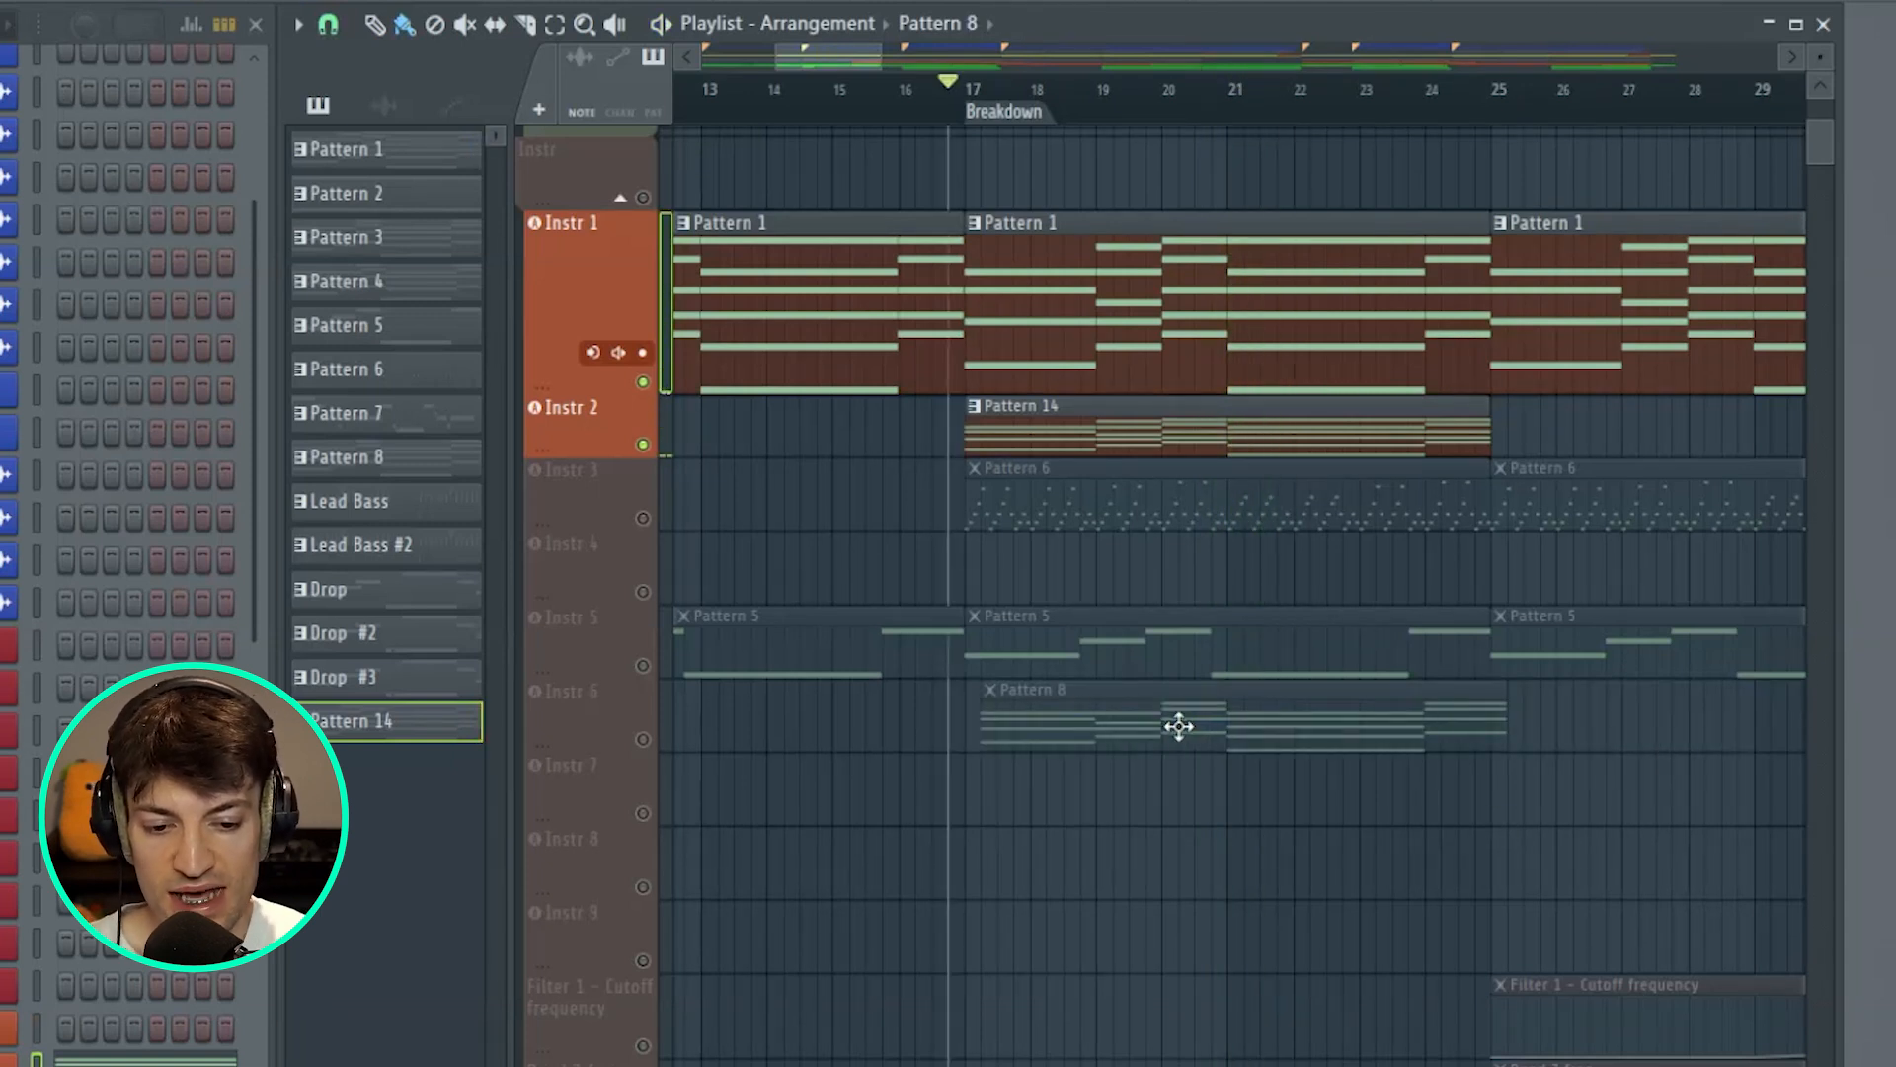
click(651, 750)
key(space)
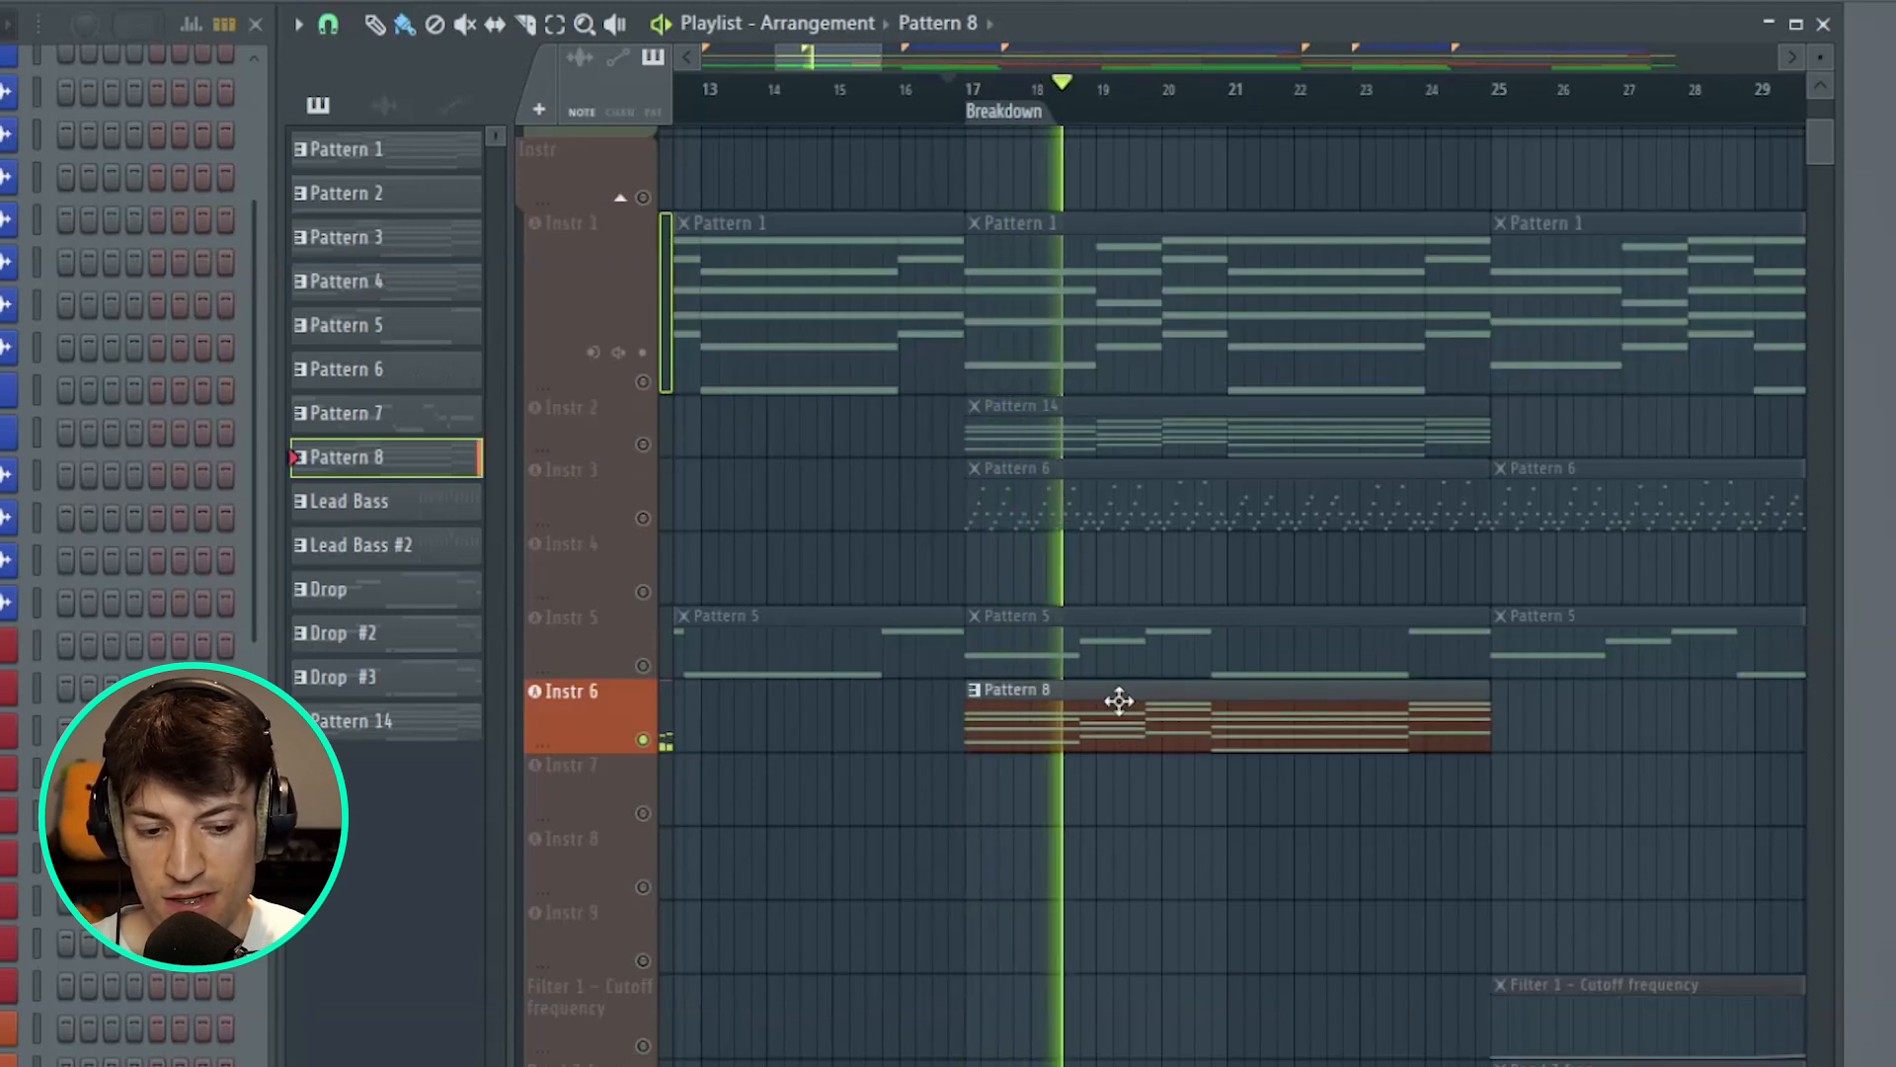
click(645, 444)
click(645, 382)
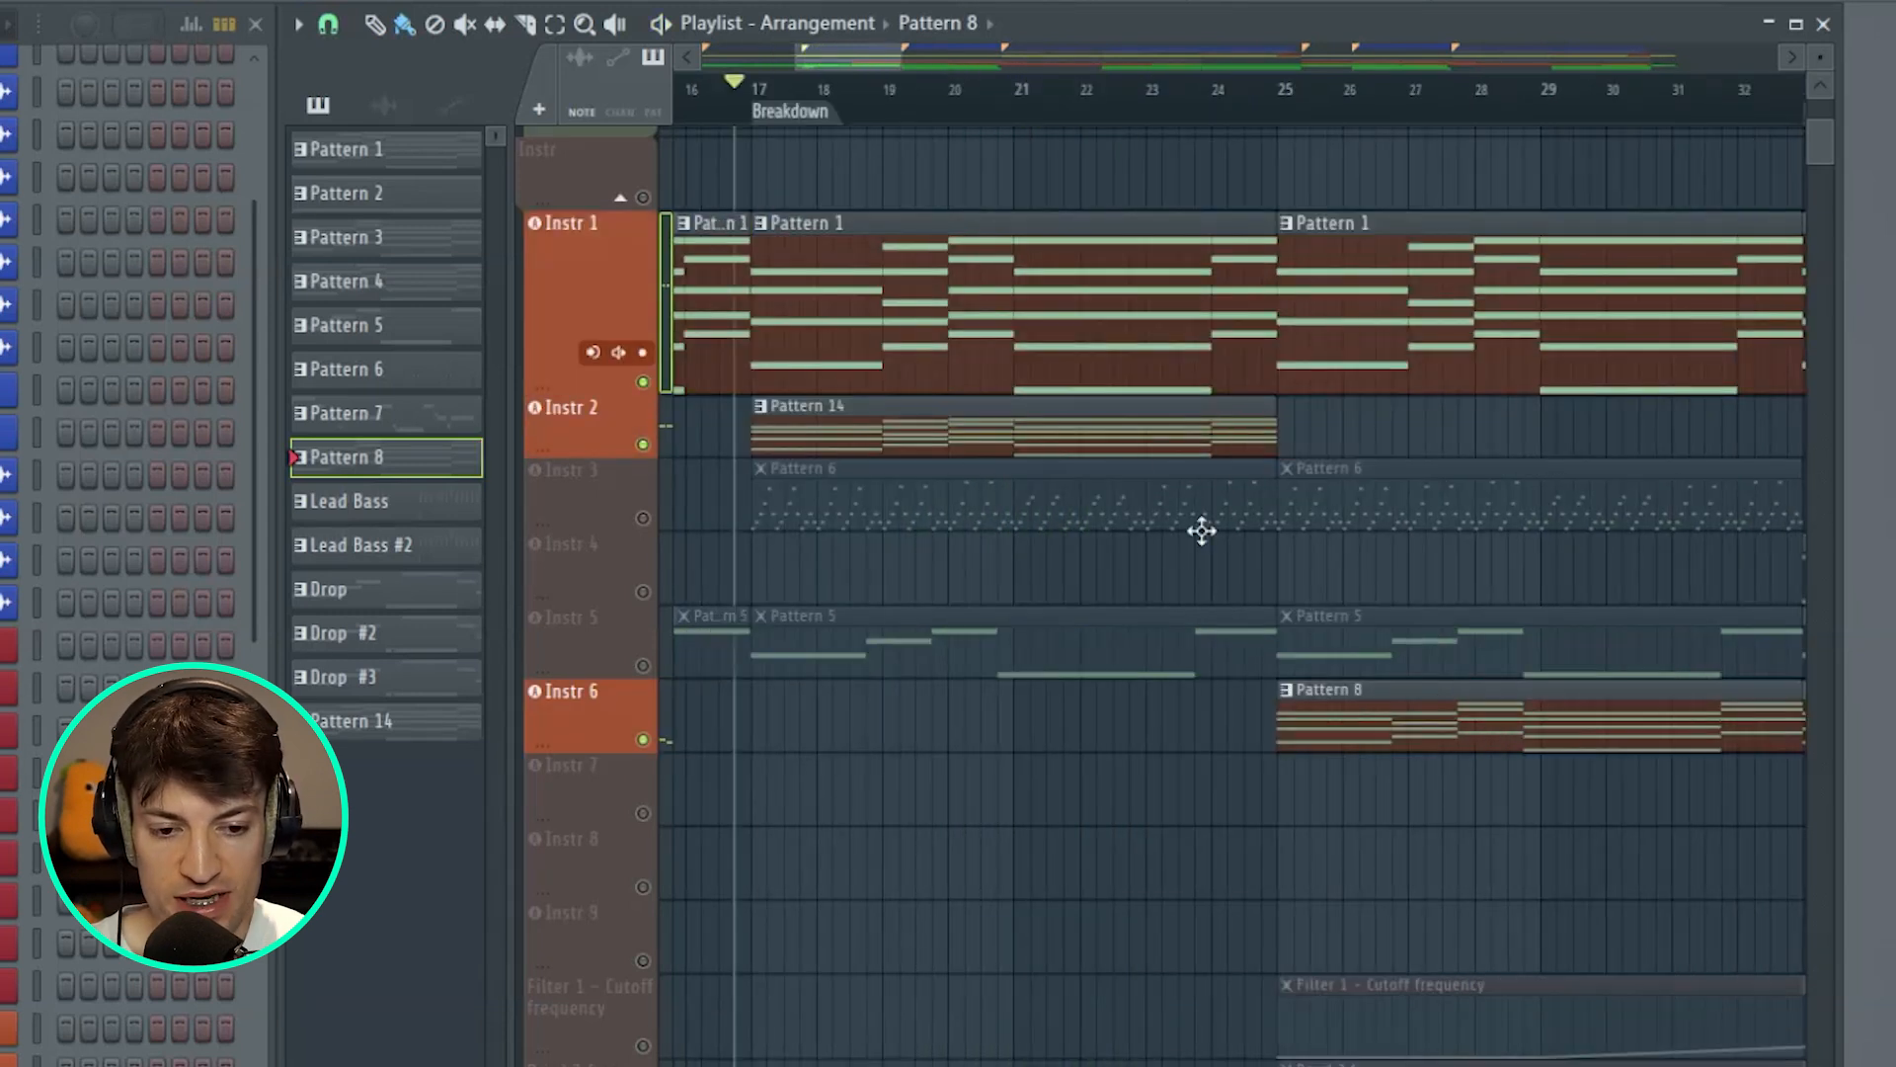
- Move the Pattern 14 clip on Instr 2 to bar 25 and repeat it at bars 33 and 41
drag(1023, 423, 1540, 406)
drag(901, 55, 996, 55)
drag(954, 55, 995, 56)
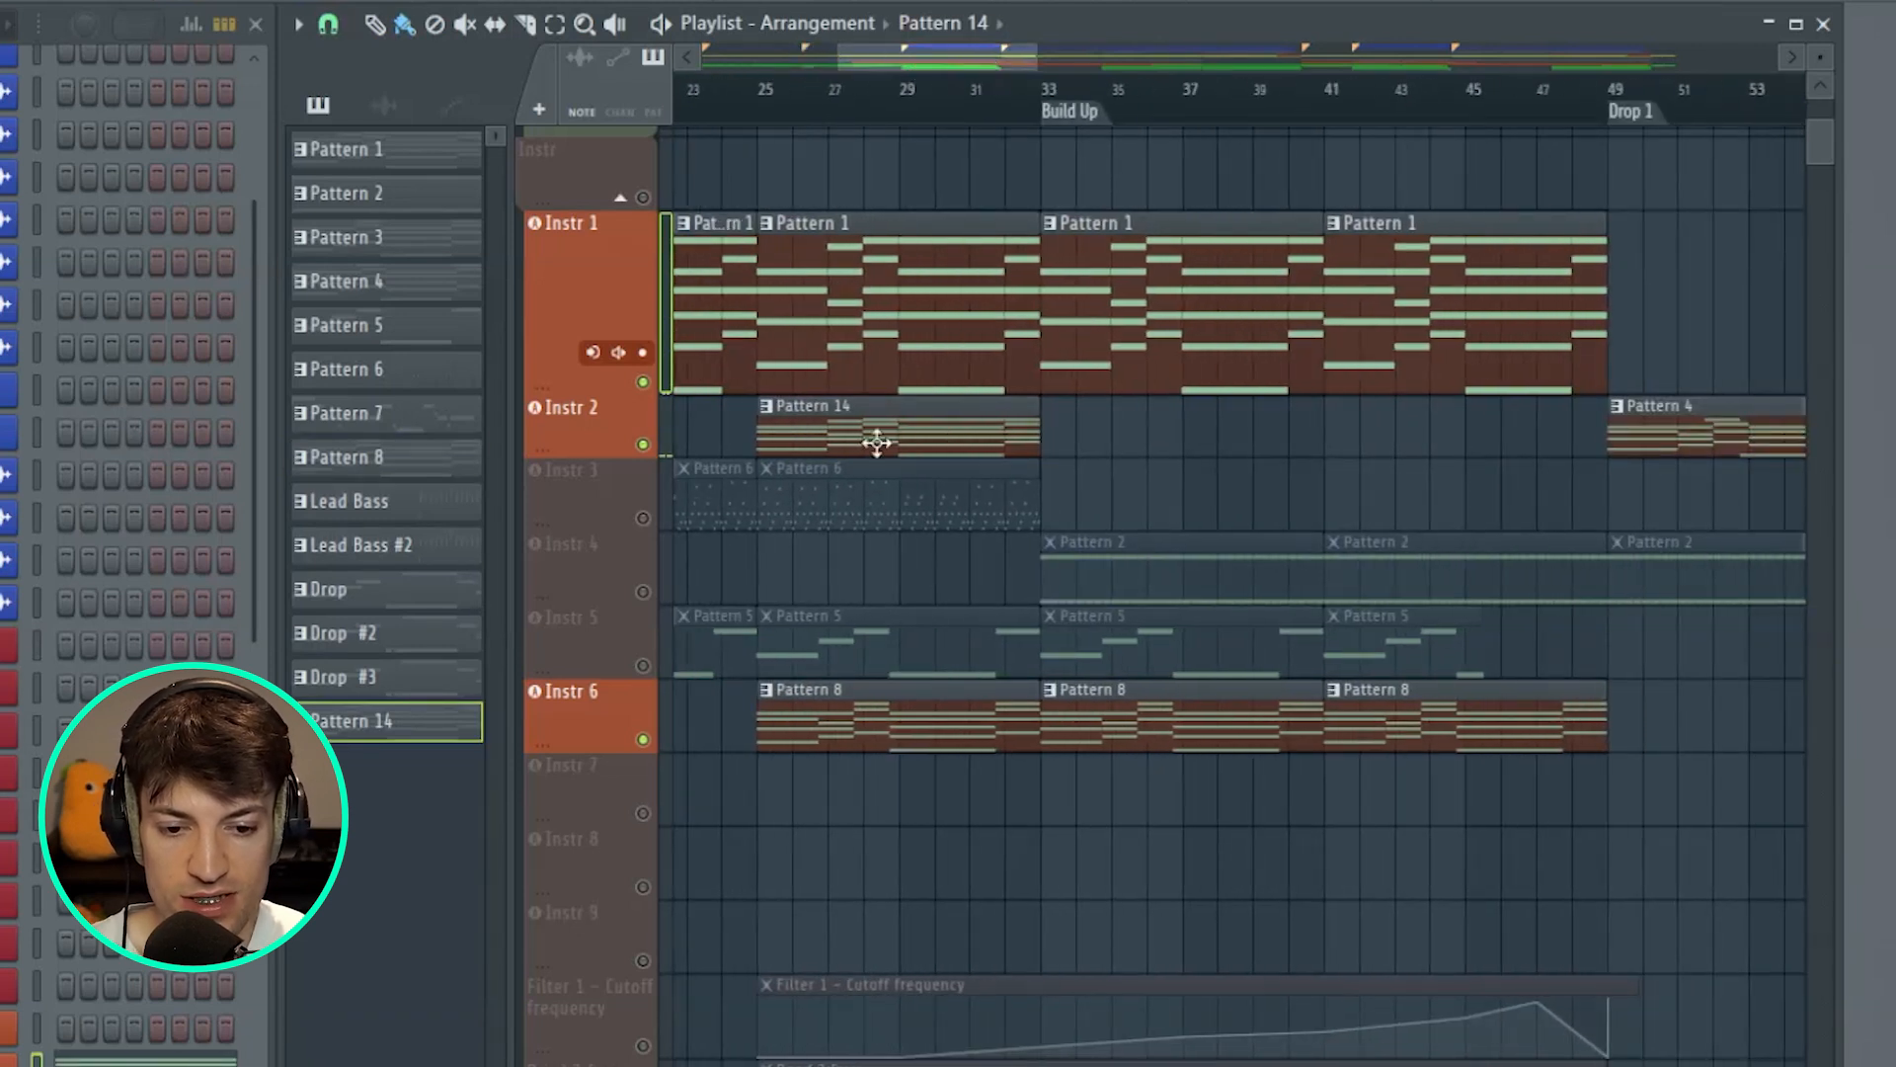
drag(1235, 433, 1119, 448)
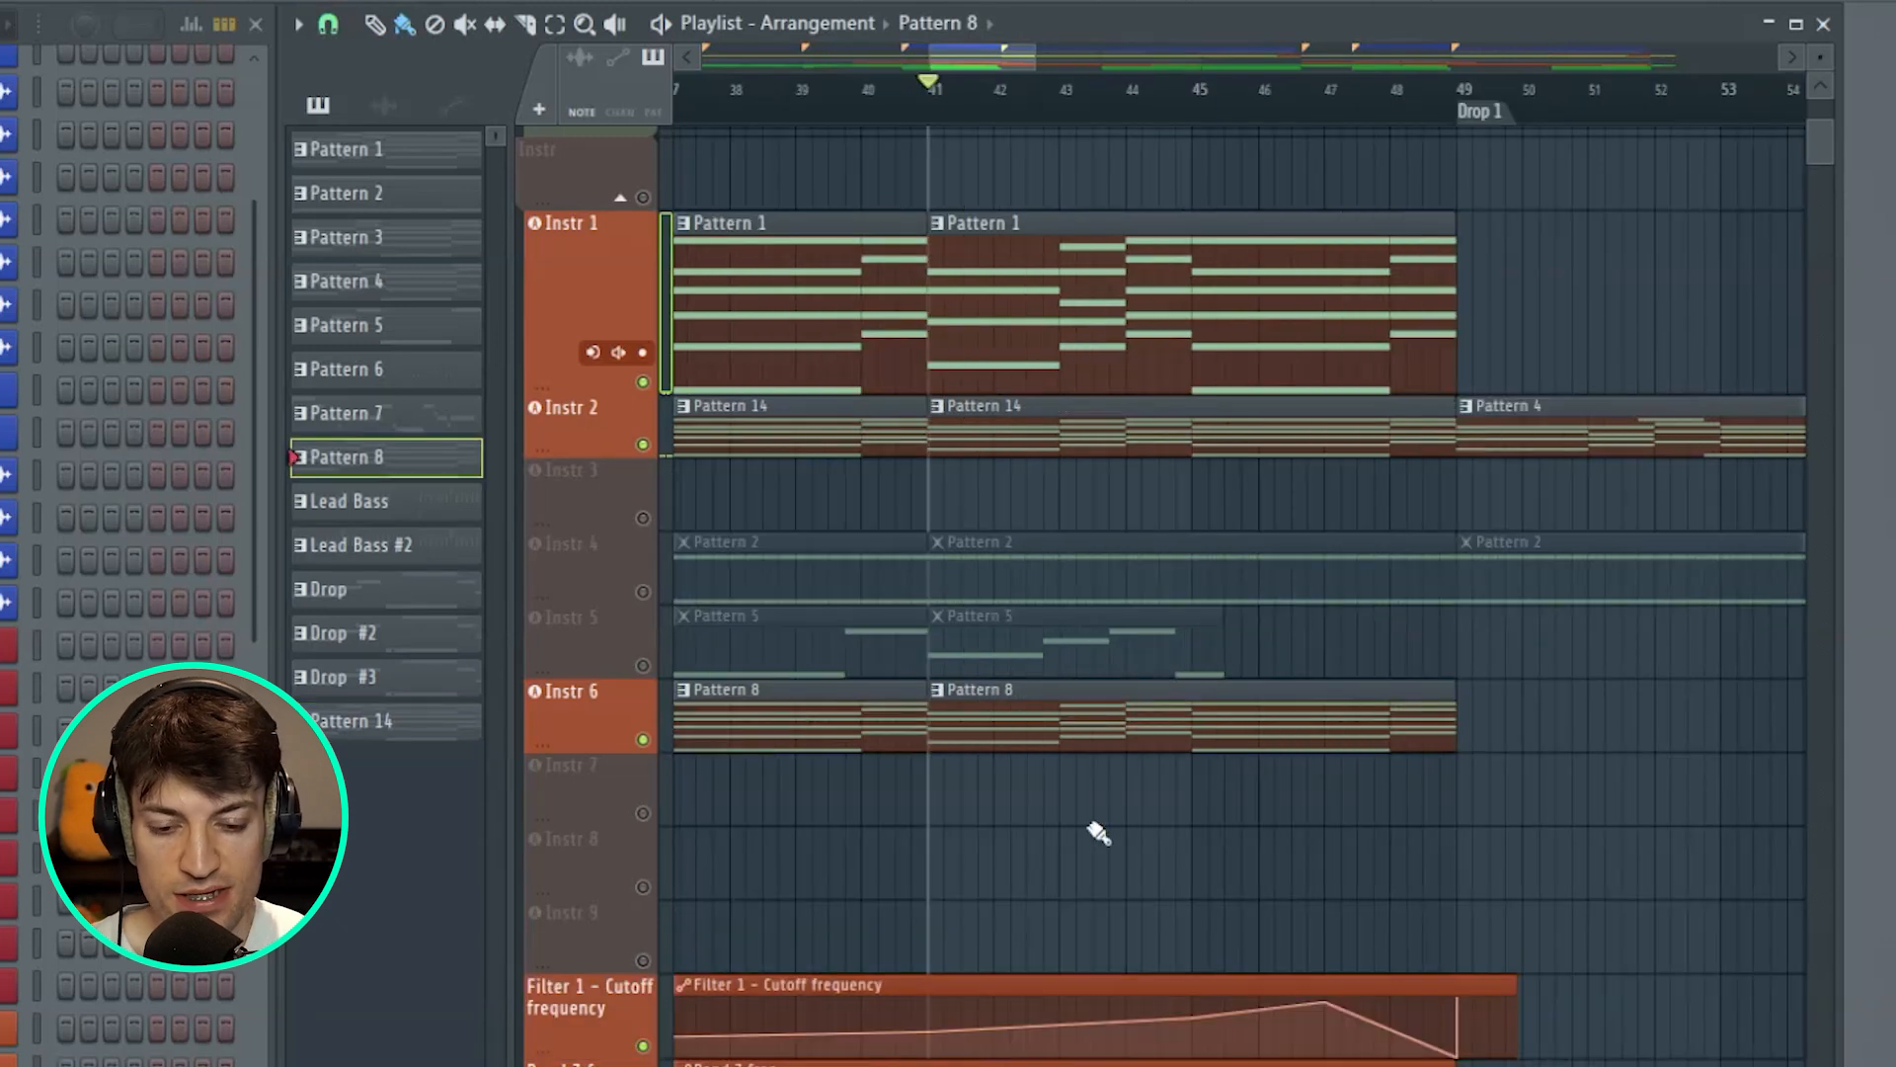
- Play back the layered piano, pad and Instr 6 chords from bar 41
key(space)
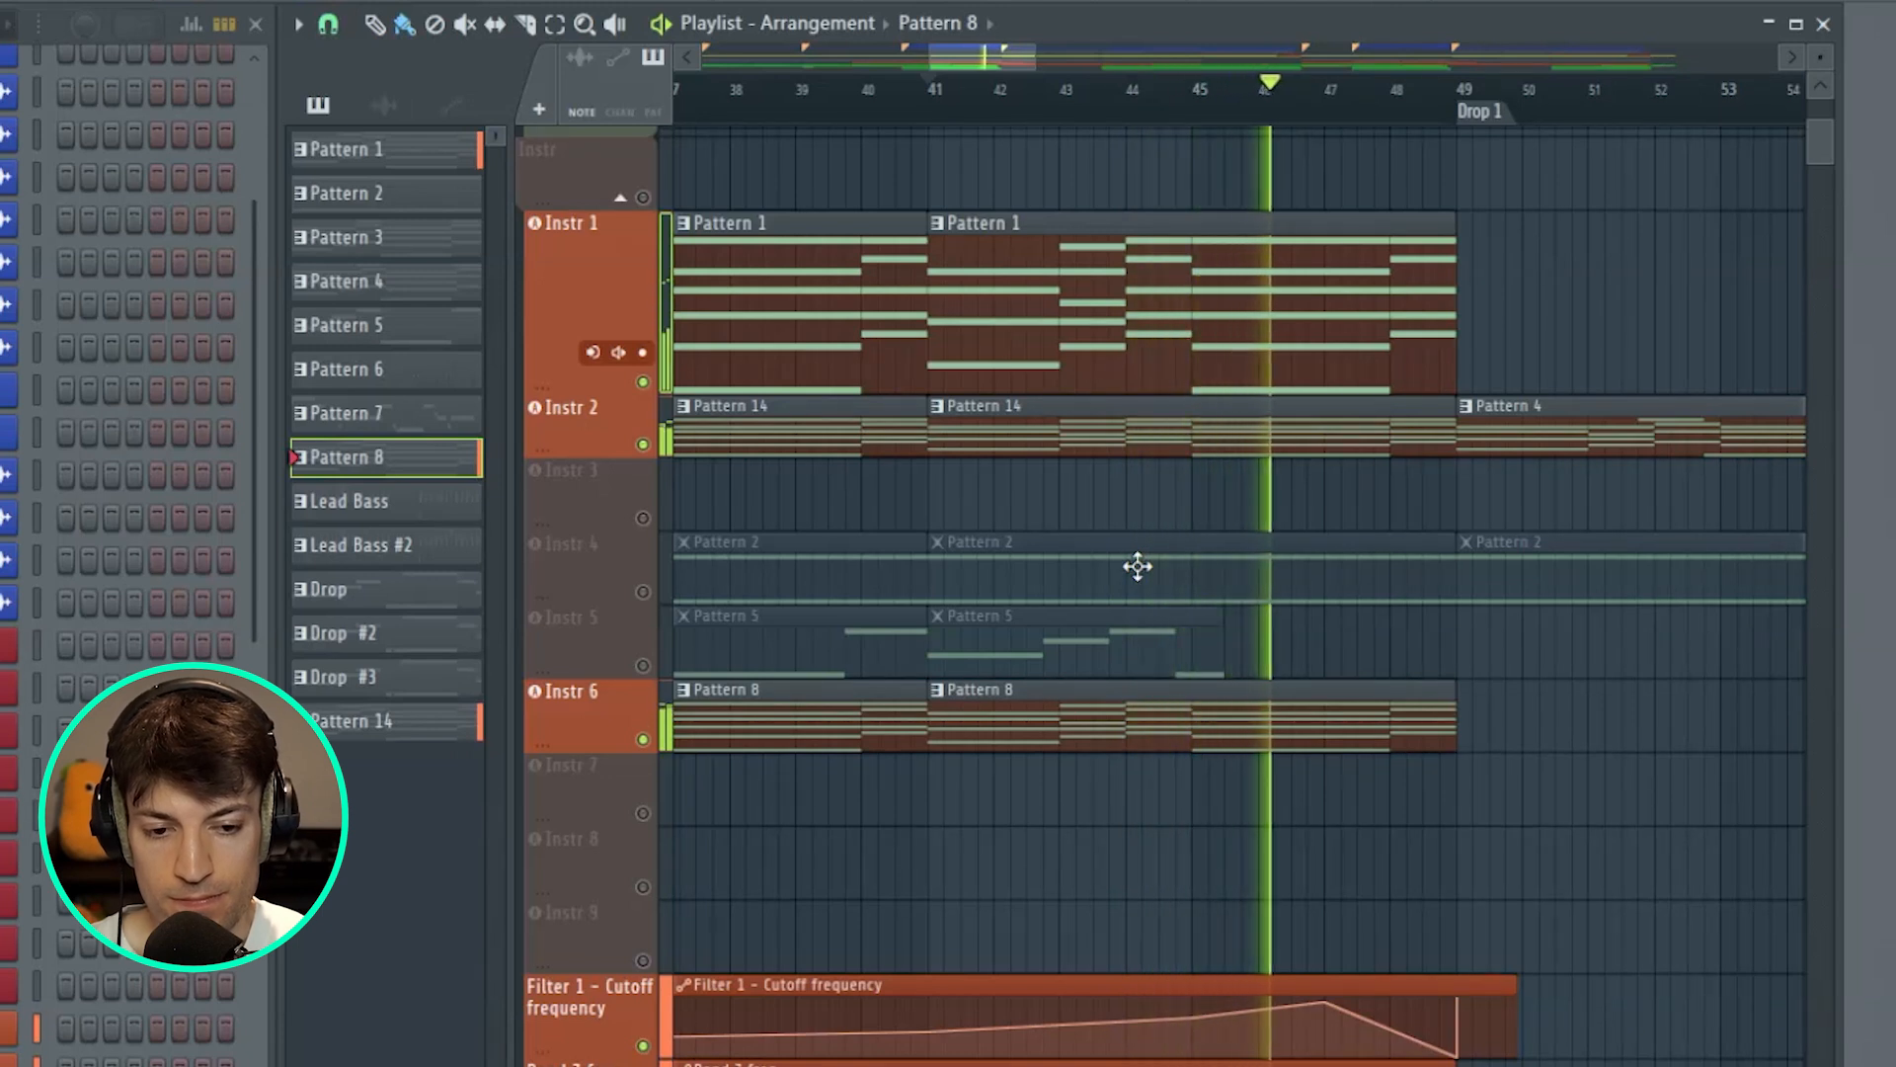
key(space)
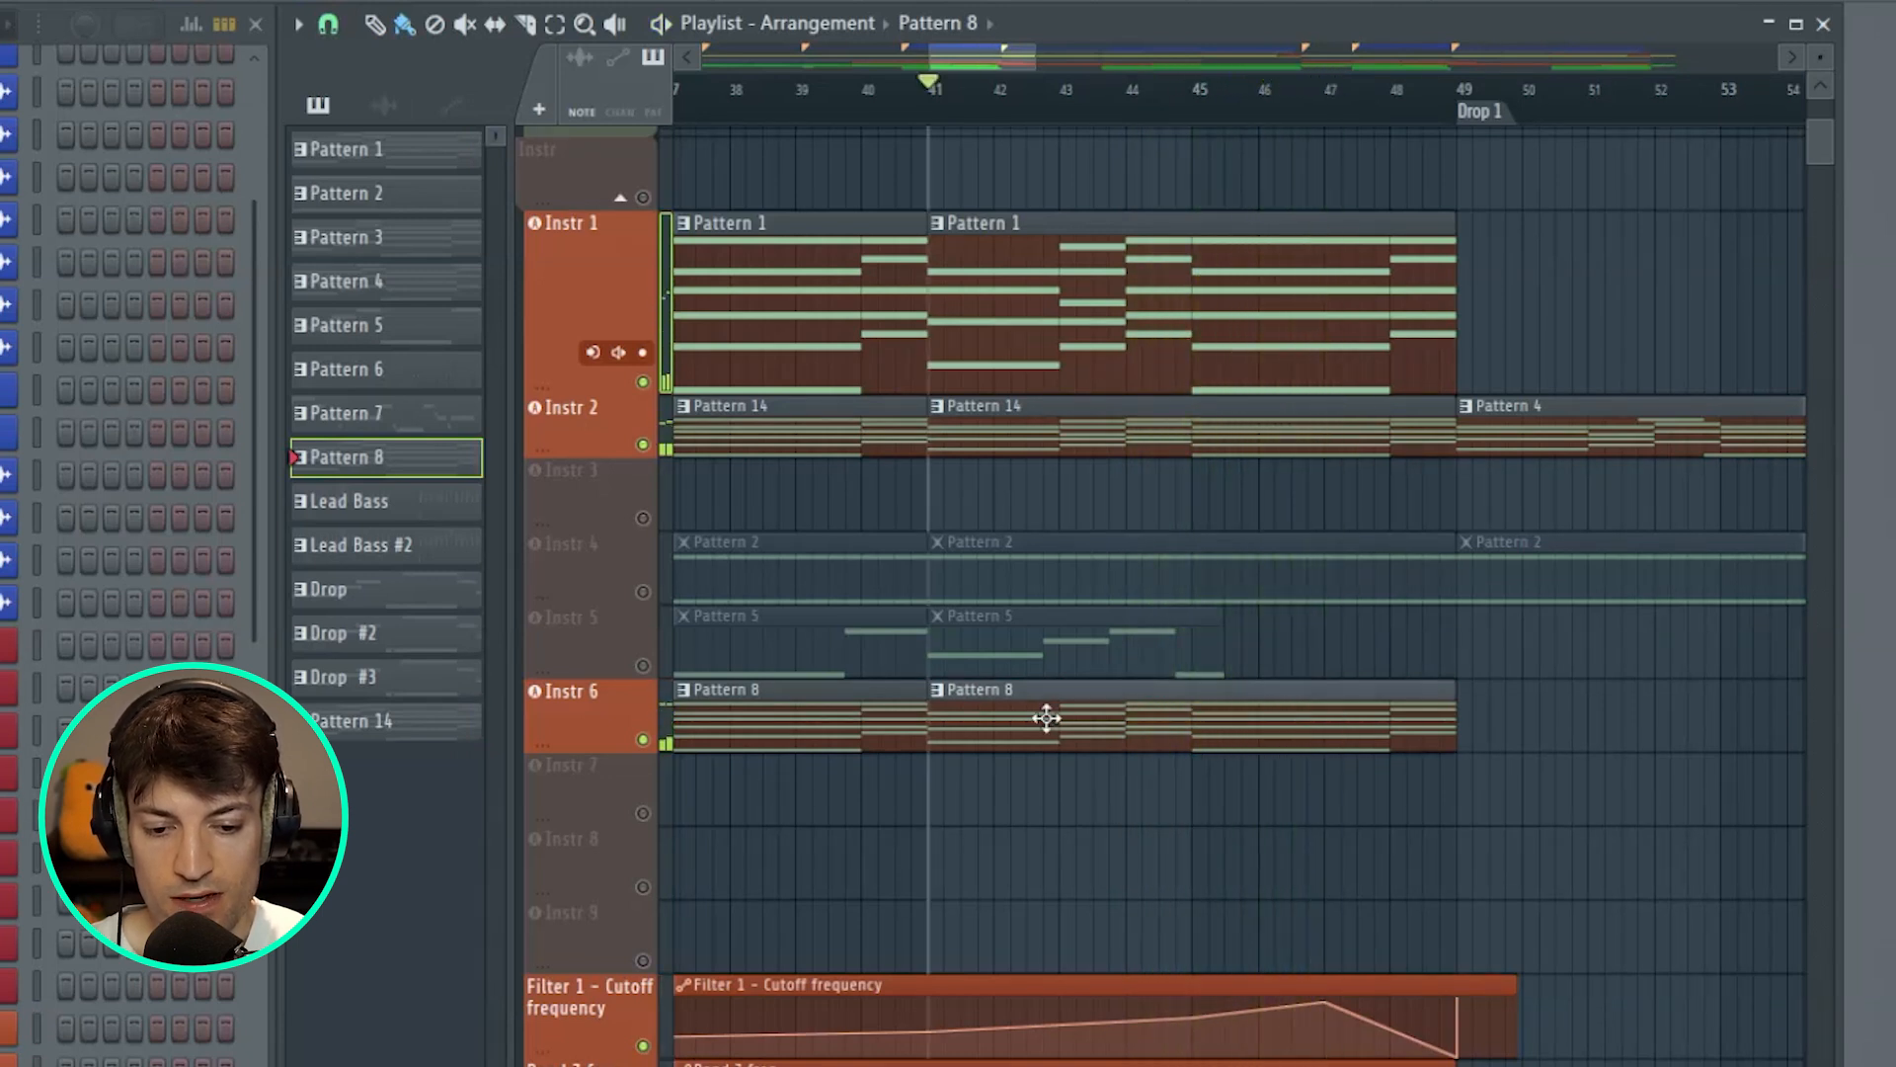
- Open the Lead Wobble chords of Pattern 8 and transpose all notes up one octave
double_click(869, 725)
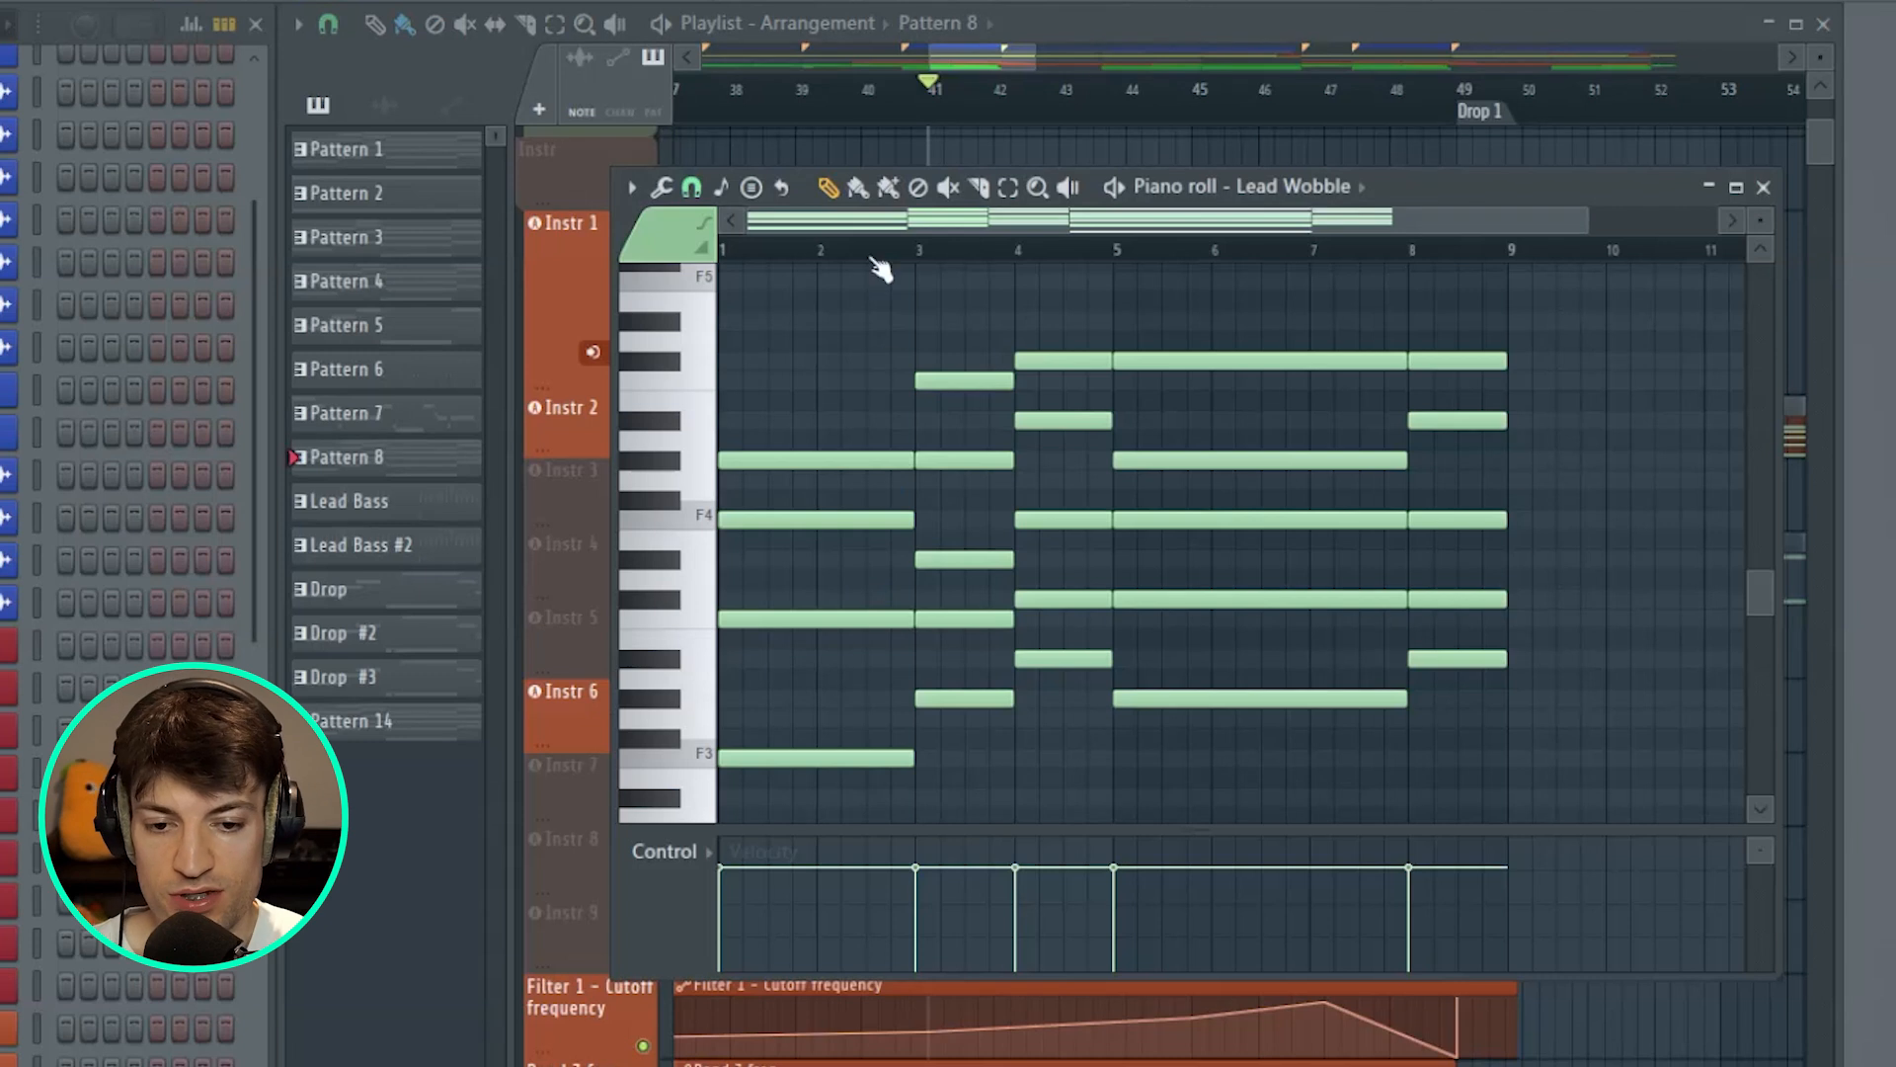
scroll(880, 269, down, 1)
drag(1437, 383, 721, 766)
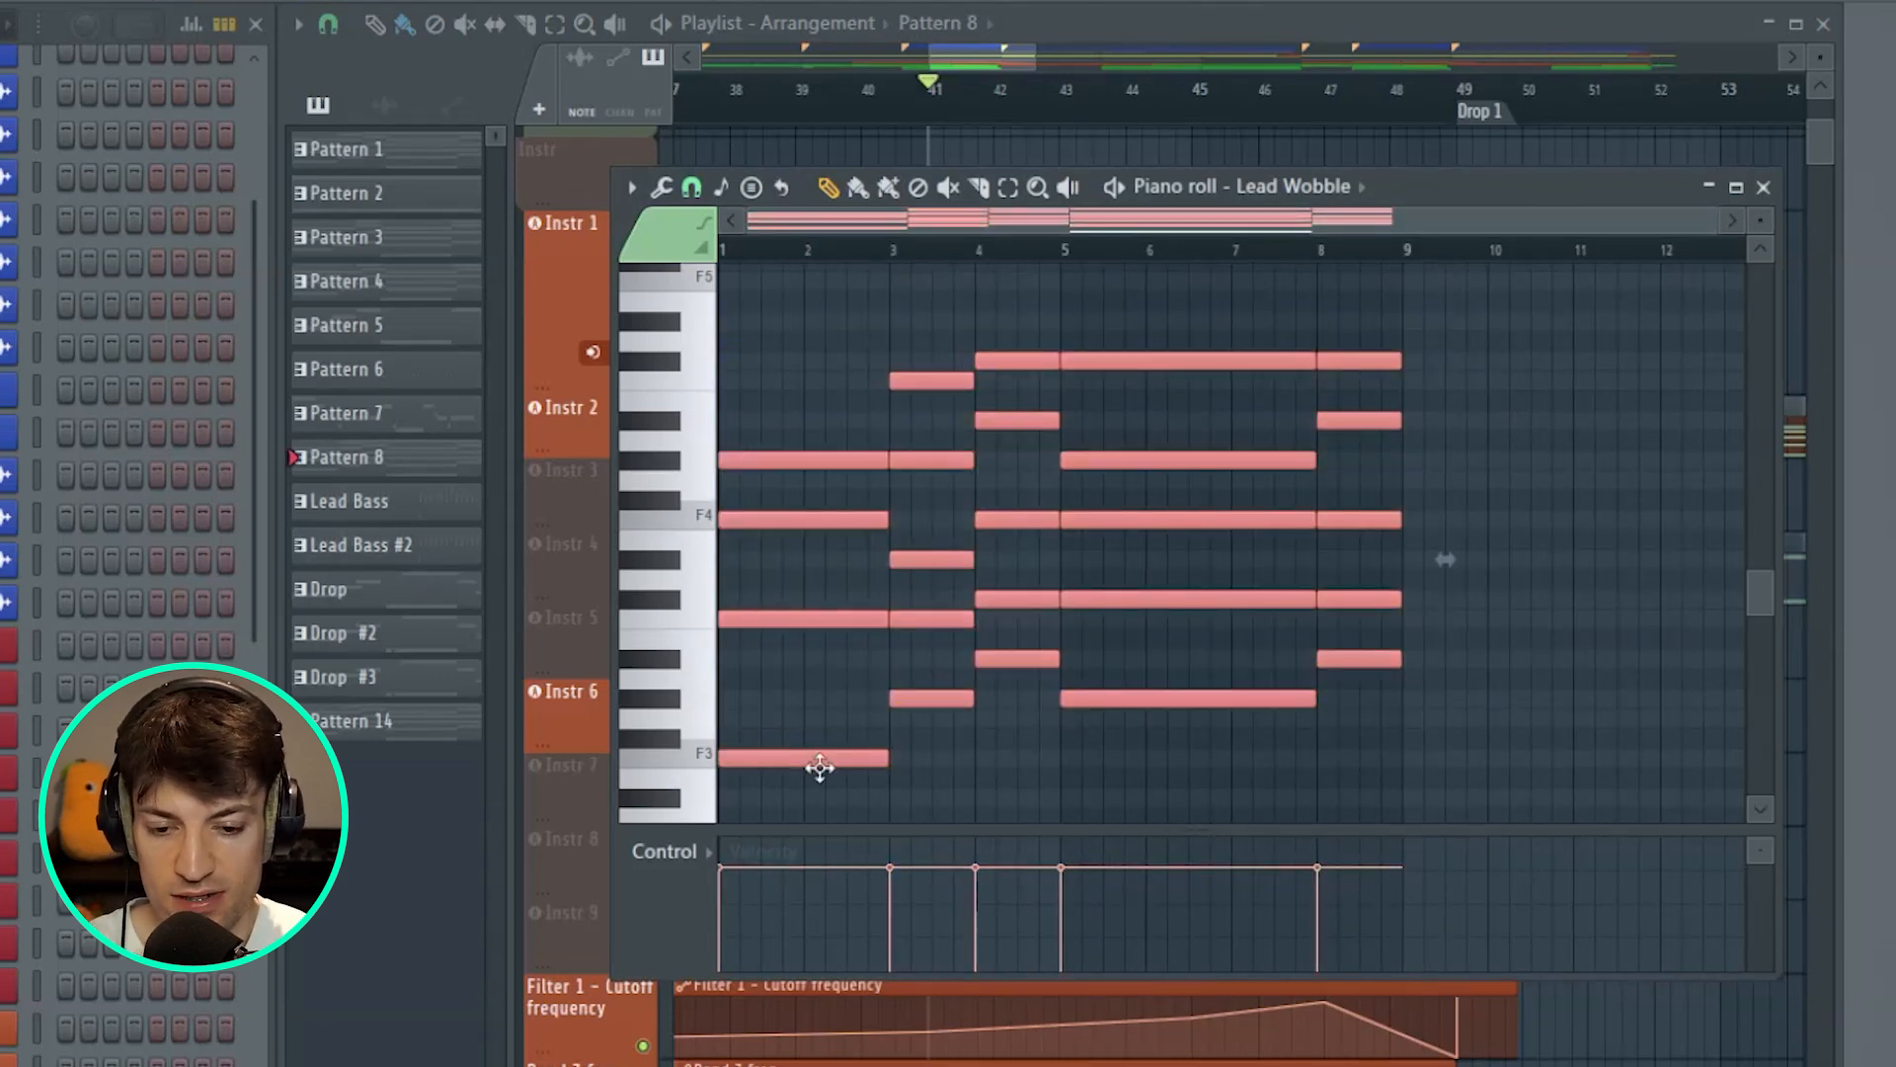
drag(820, 768, 735, 535)
scroll(1029, 639, up, 2)
- Play back the build-up from bar 41 with the raised Lead Wobble chords and close the piano roll
key(space)
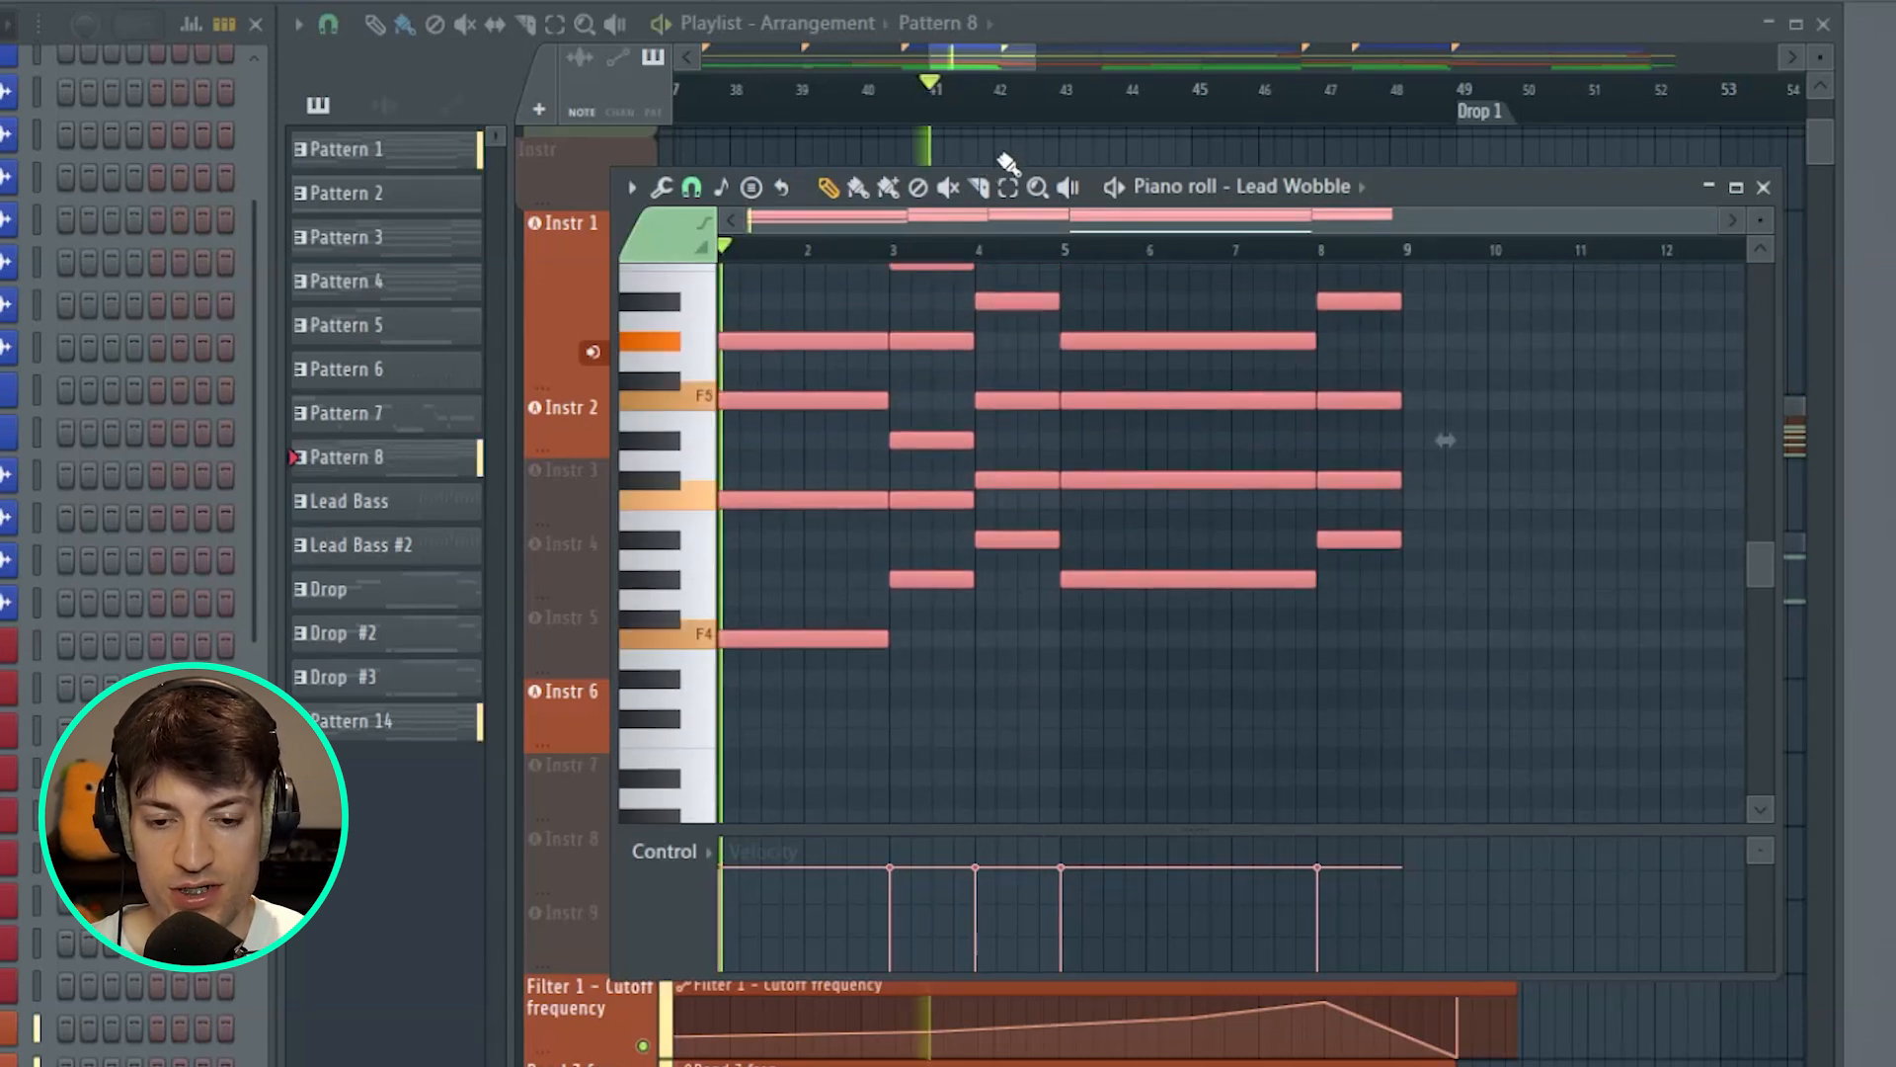
click(1002, 158)
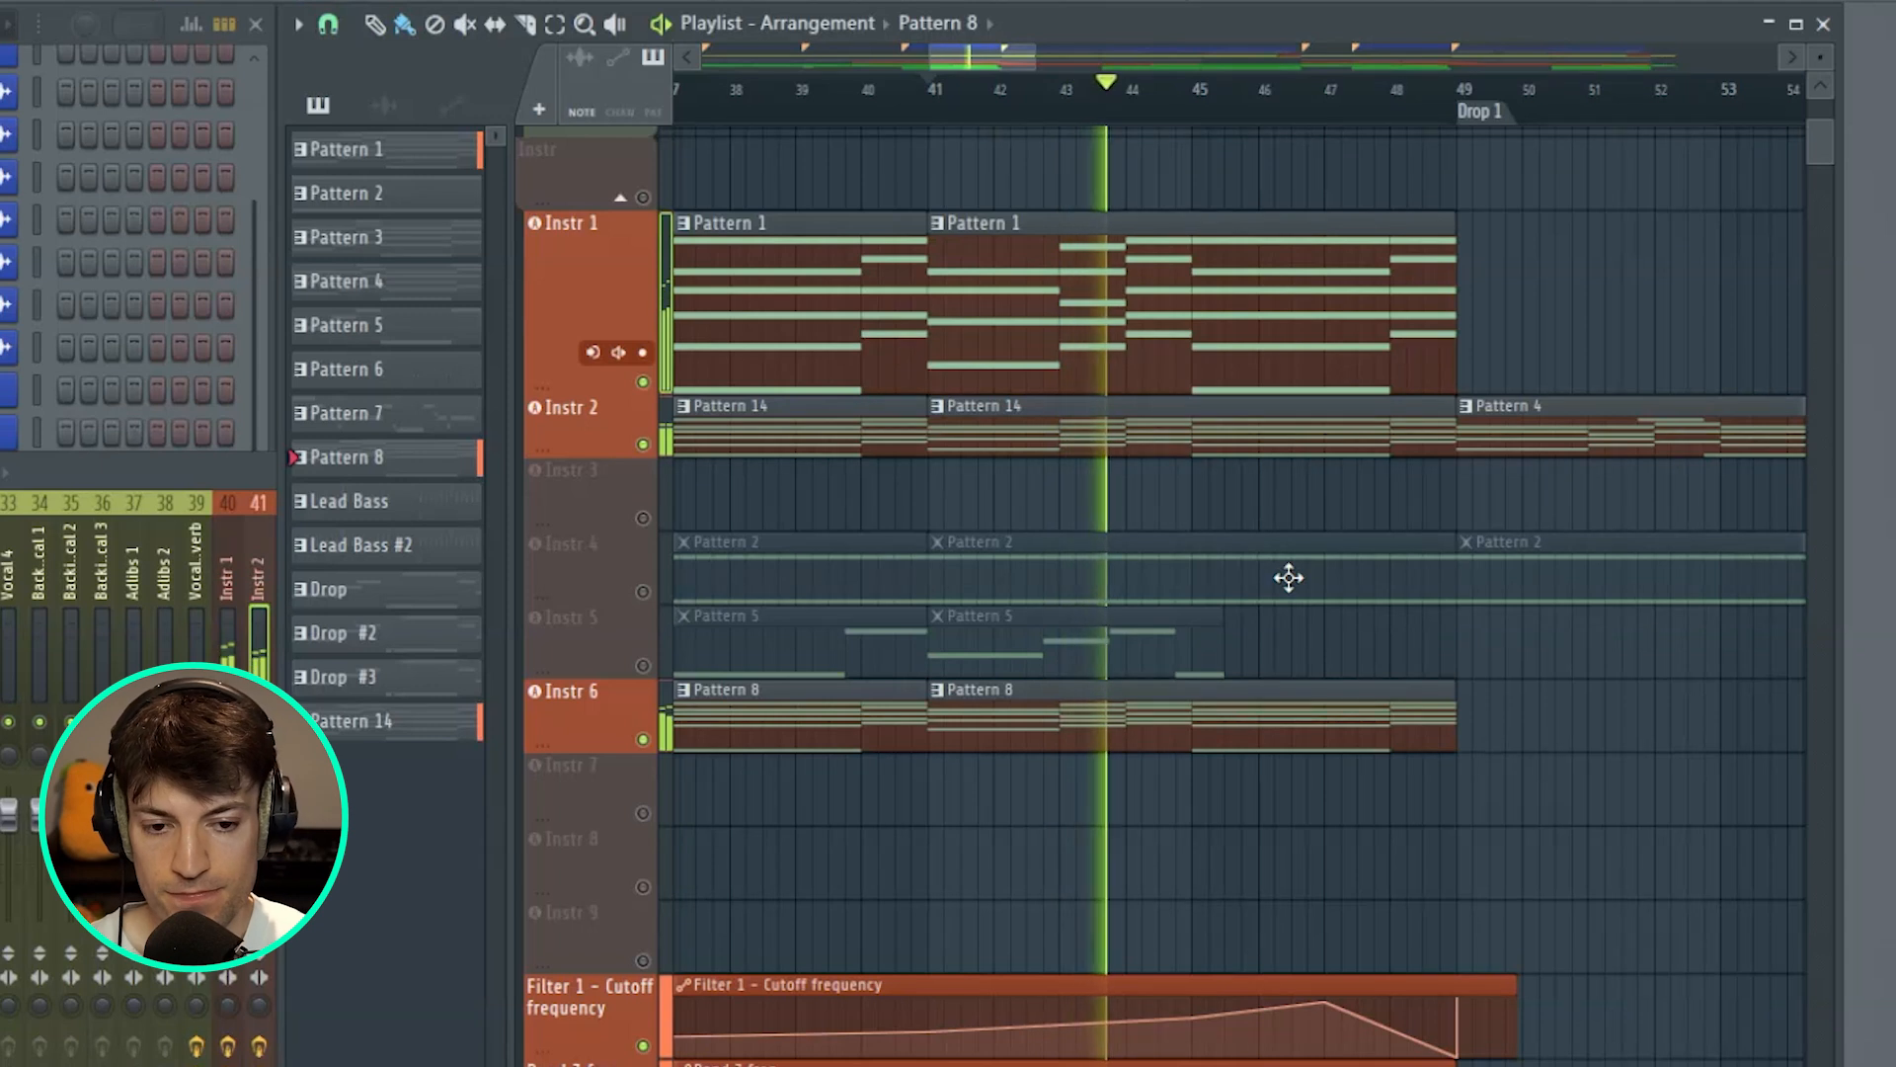
key(space)
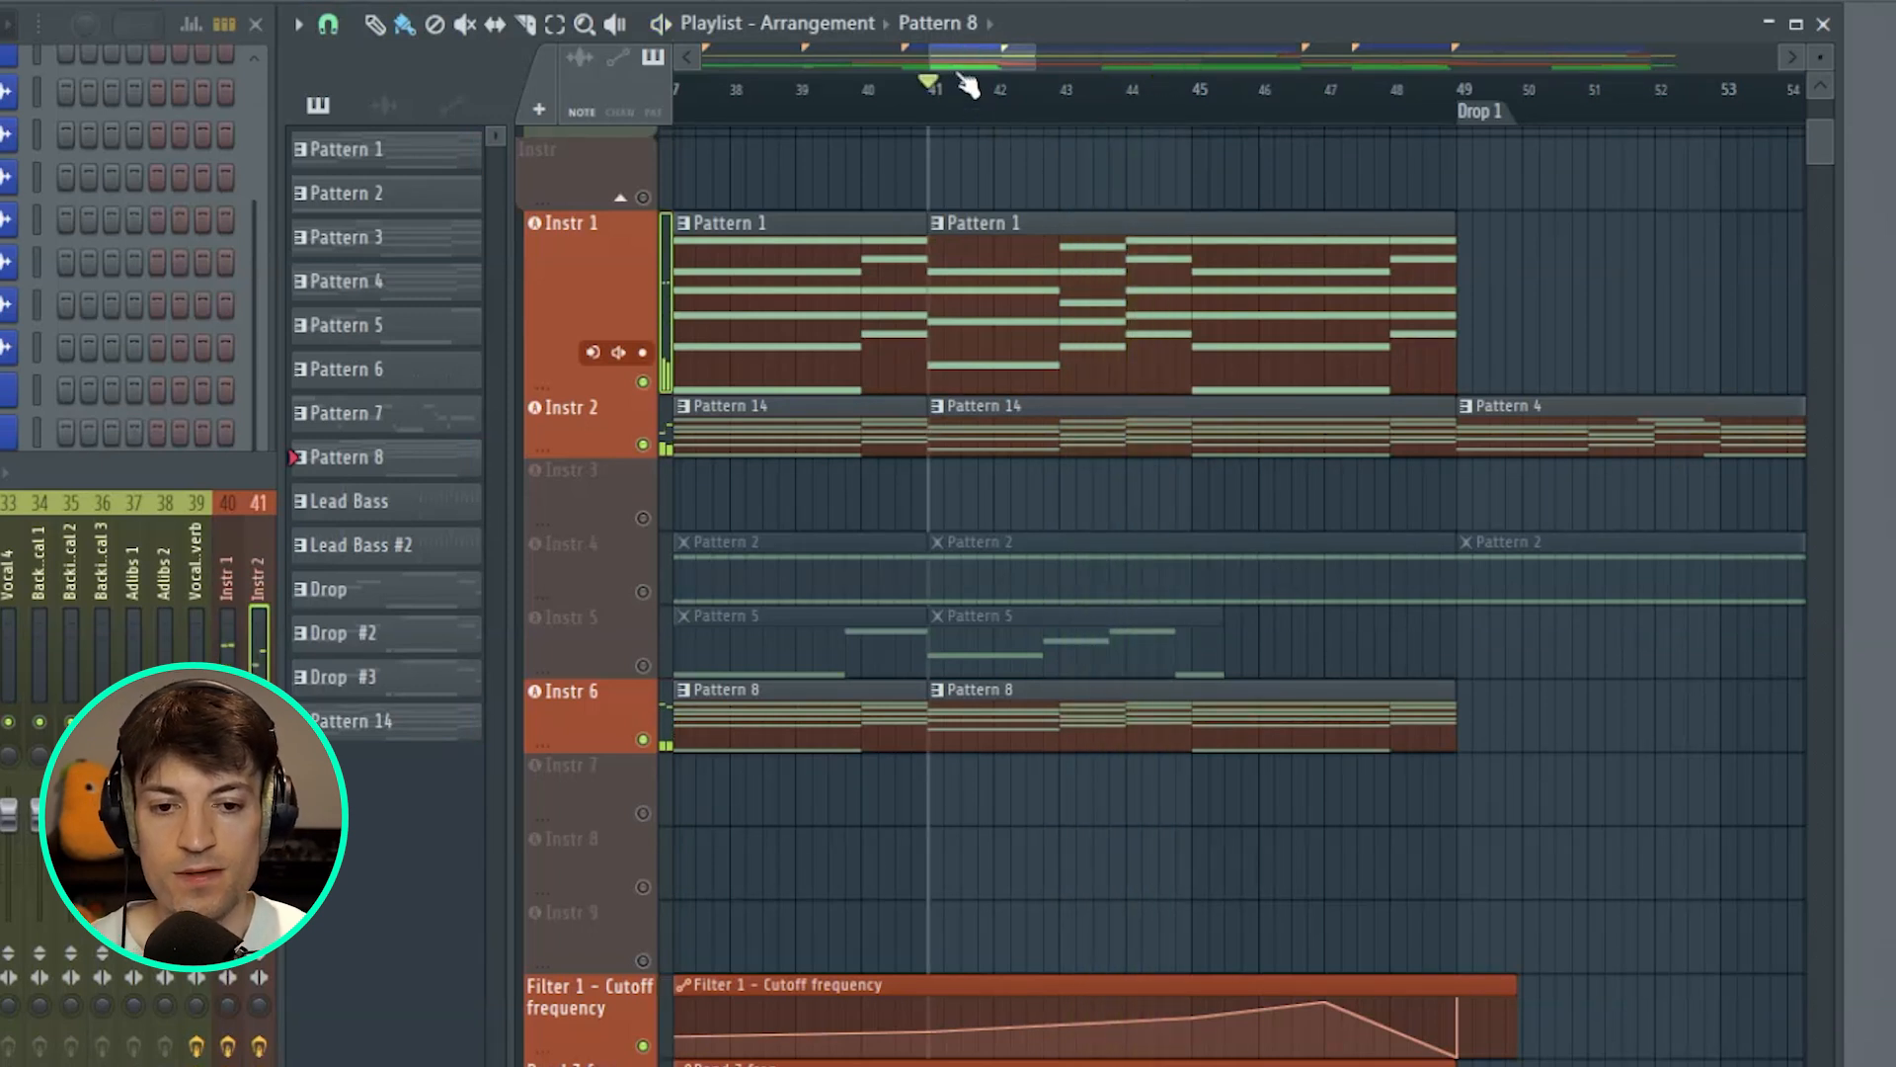
- Enable the Instr 3 track containing the Pattern 6 clips in the Breakdown
drag(929, 57, 892, 60)
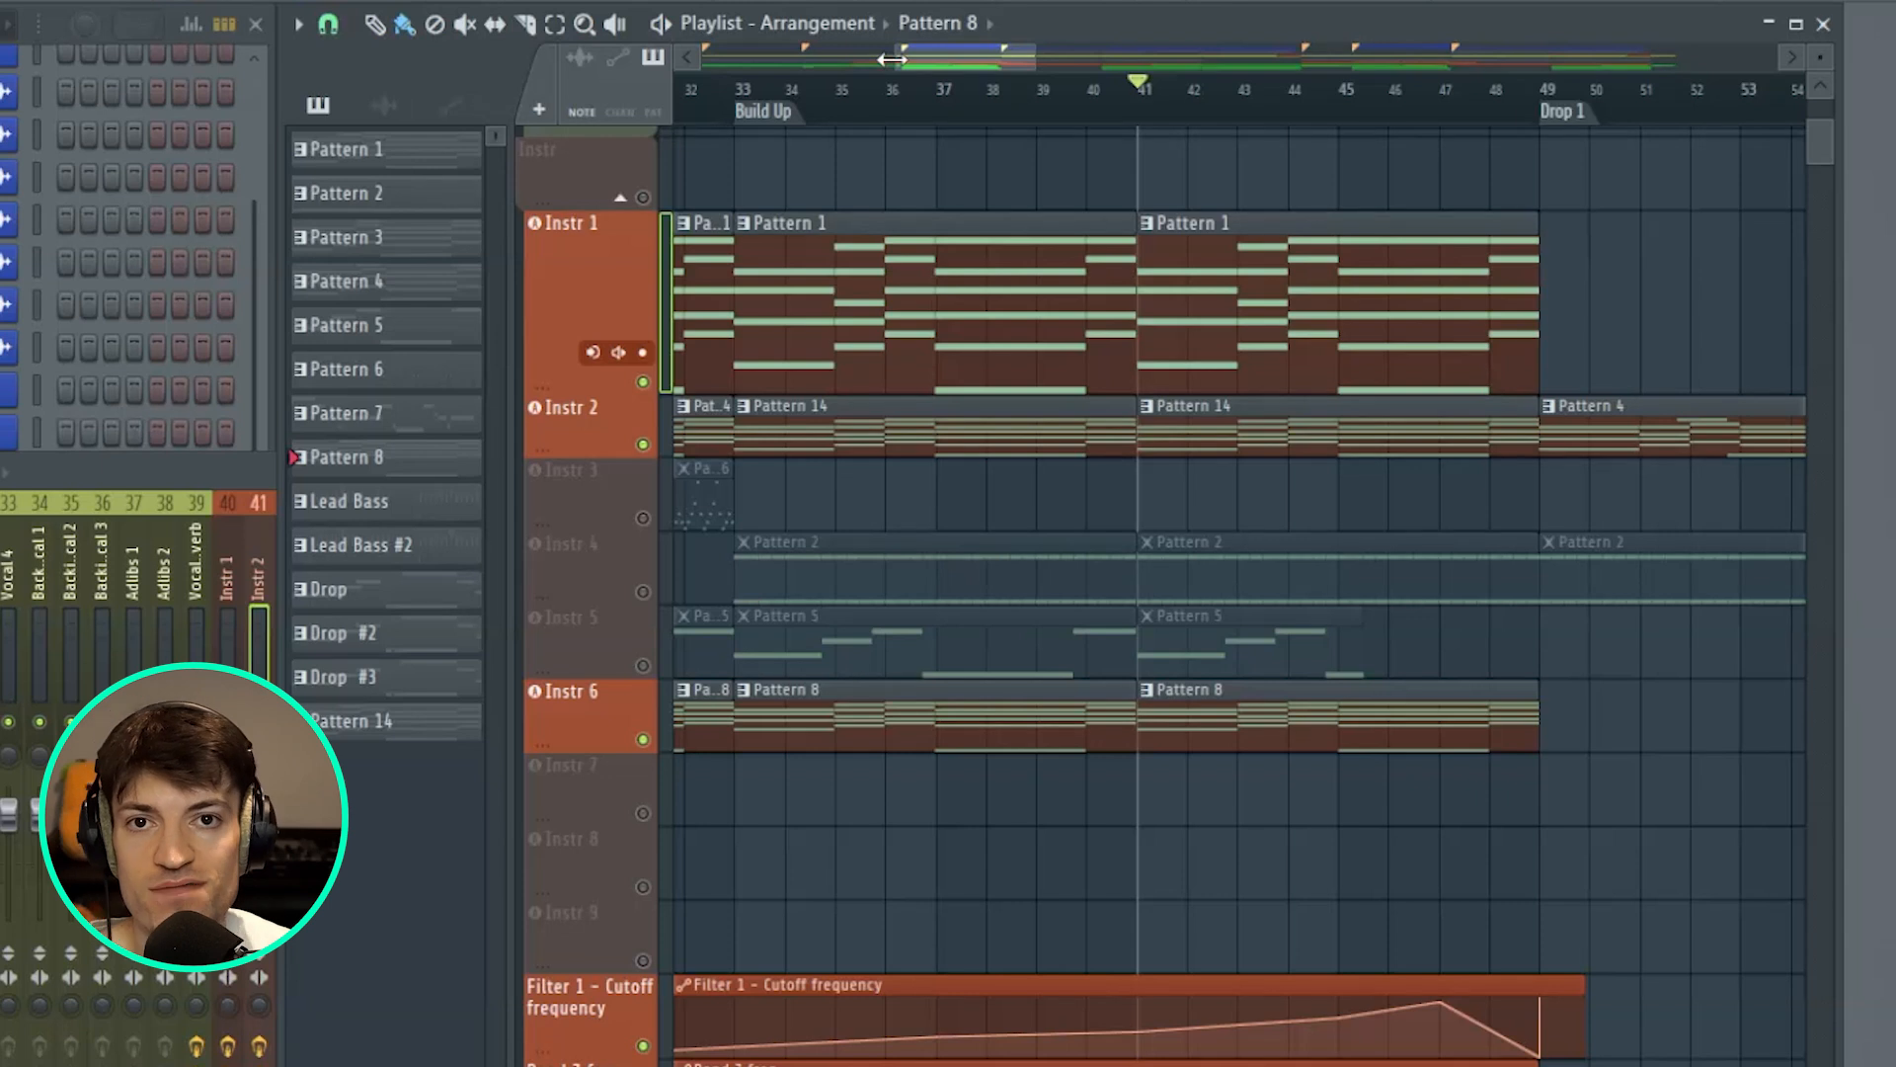
drag(900, 52, 702, 51)
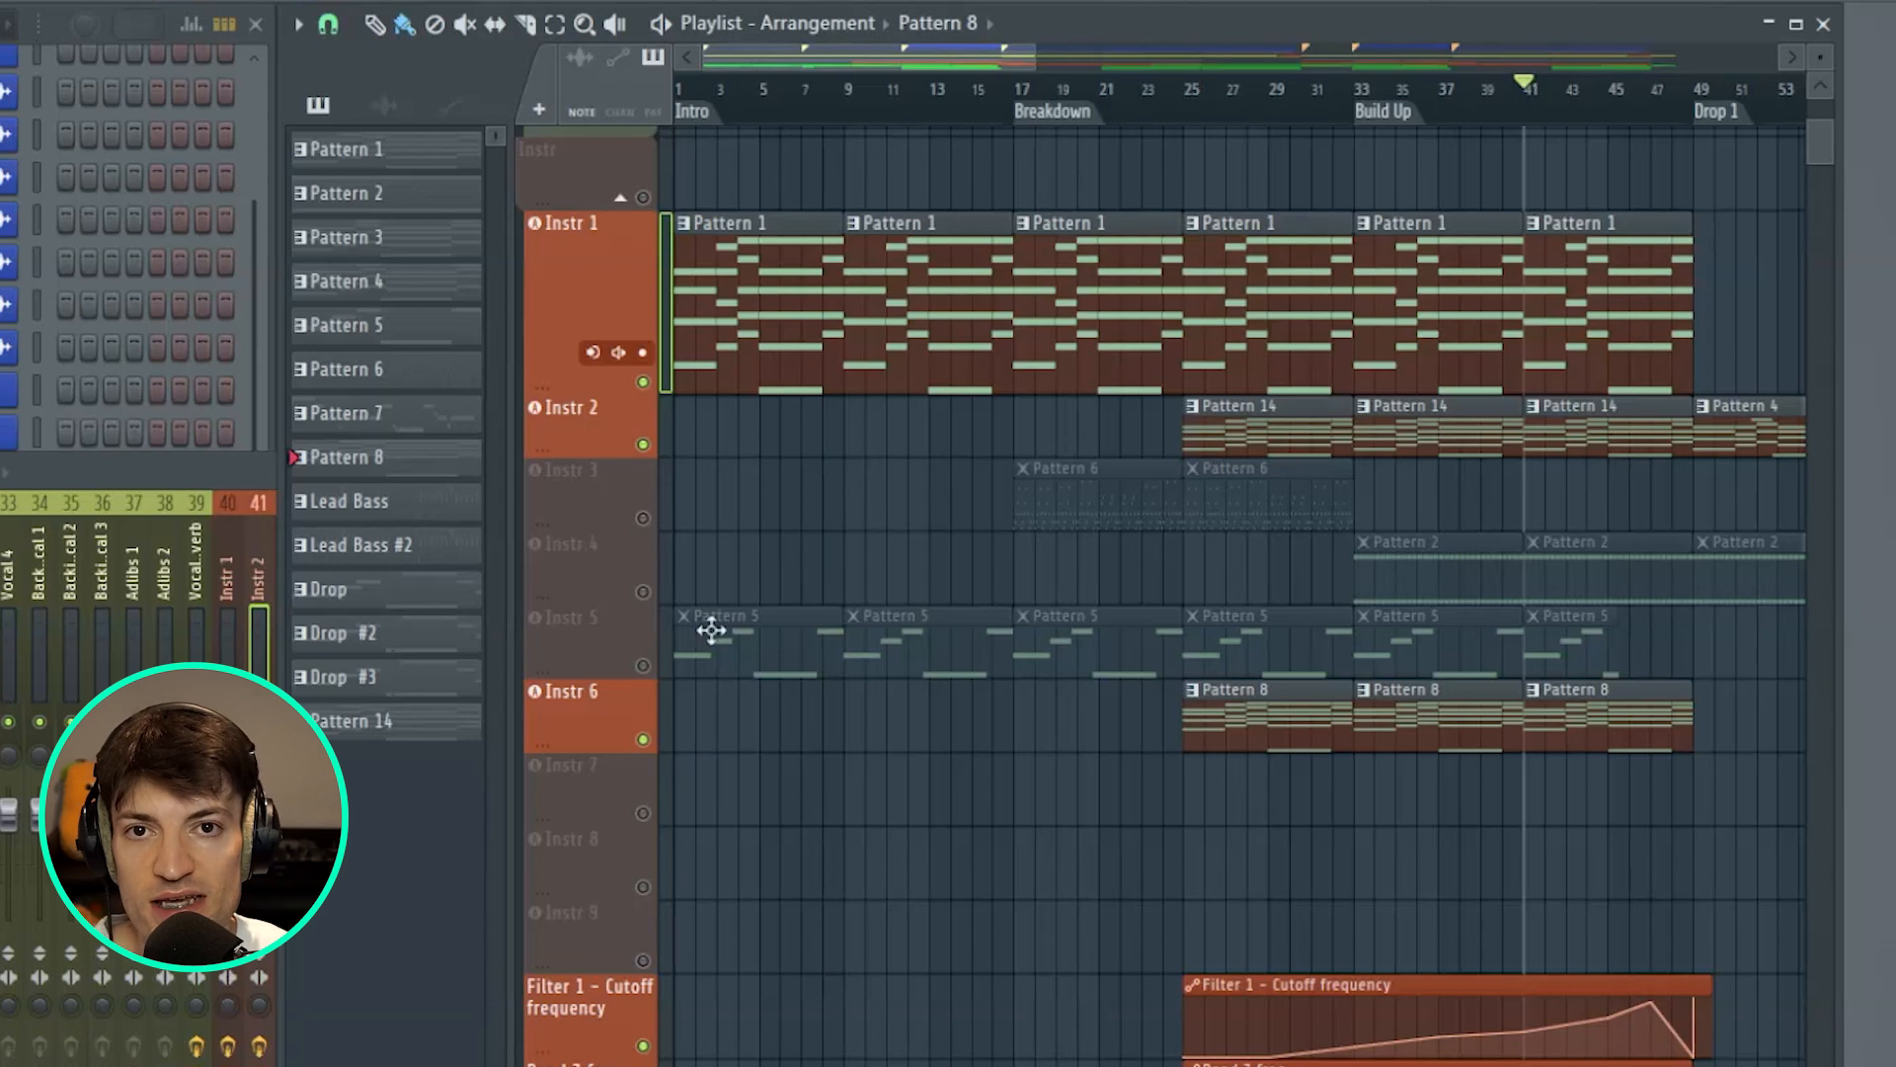
click(644, 518)
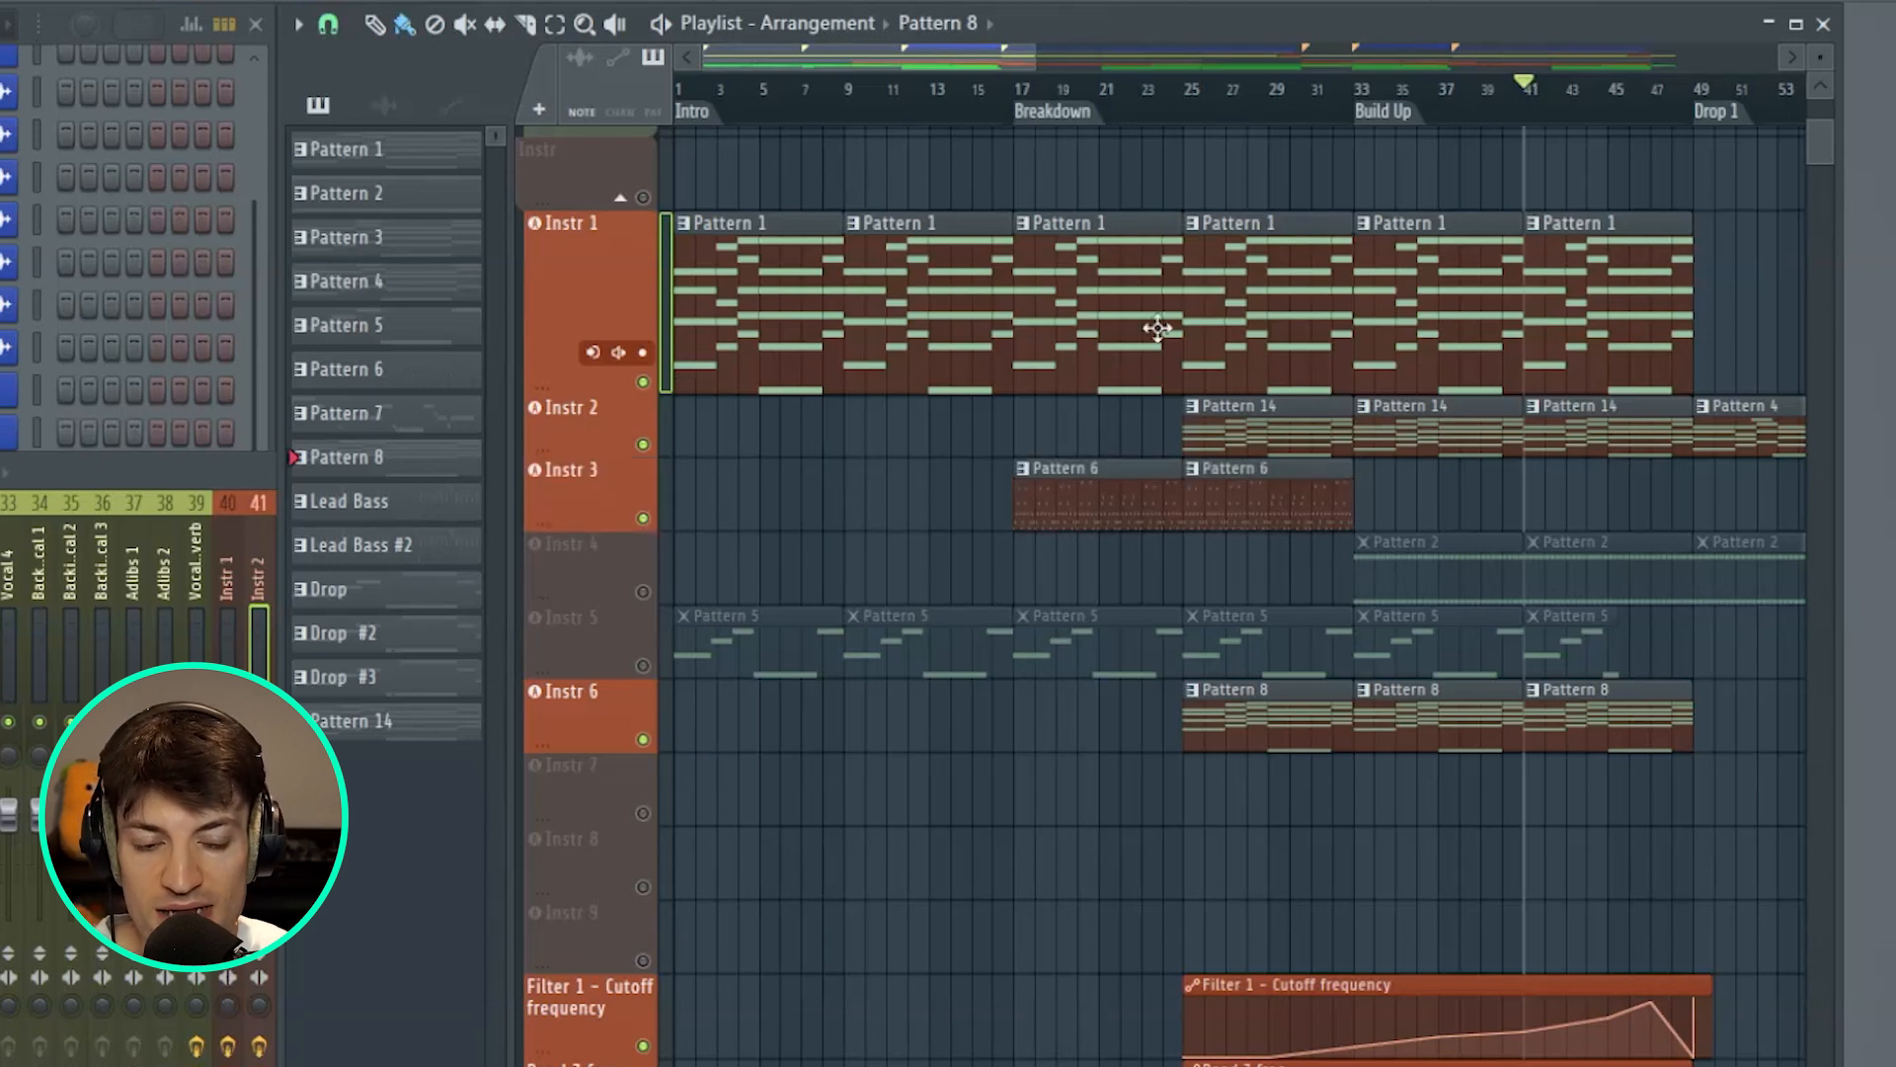
- Open the Pattern 6 arp from the Breakdown, view its full note range and close the piano roll
scroll(1027, 98, up, 3)
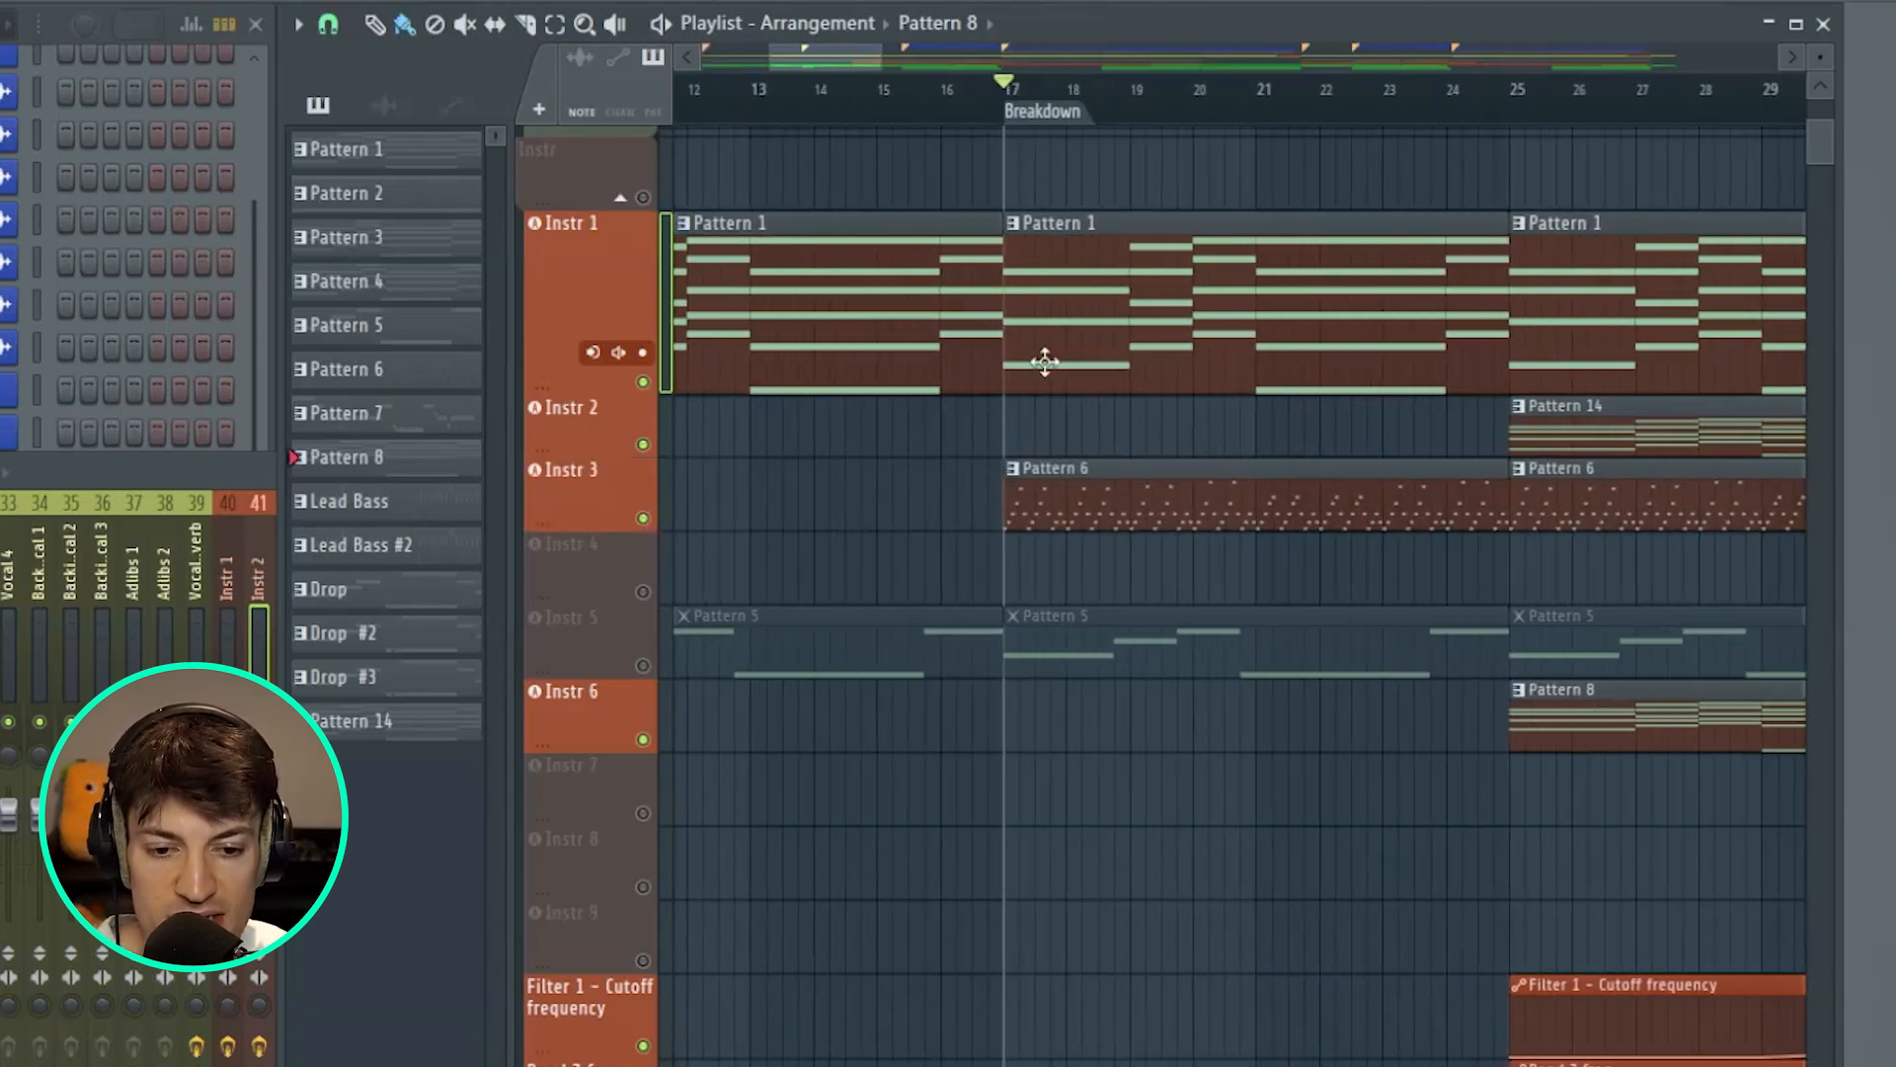
double_click(1026, 492)
drag(1713, 221, 1420, 222)
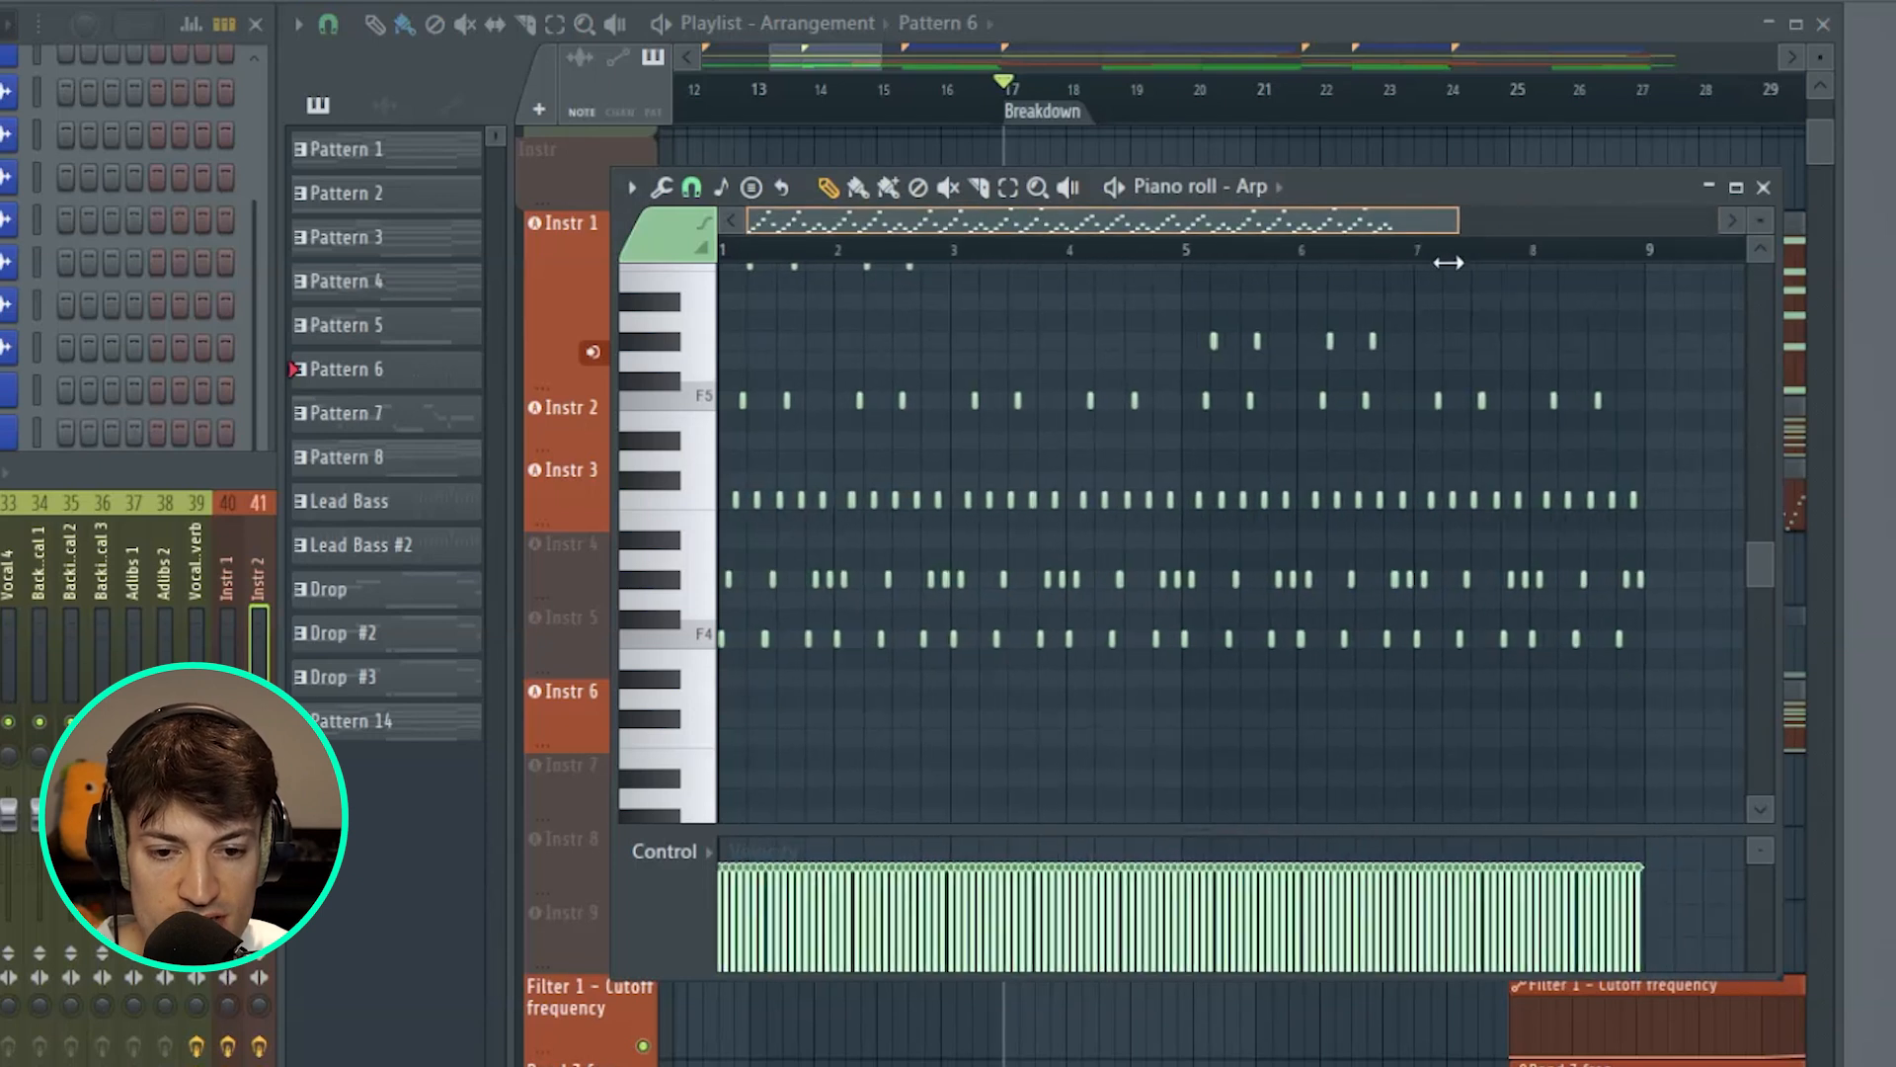
scroll(1282, 465, up, 2)
click(570, 342)
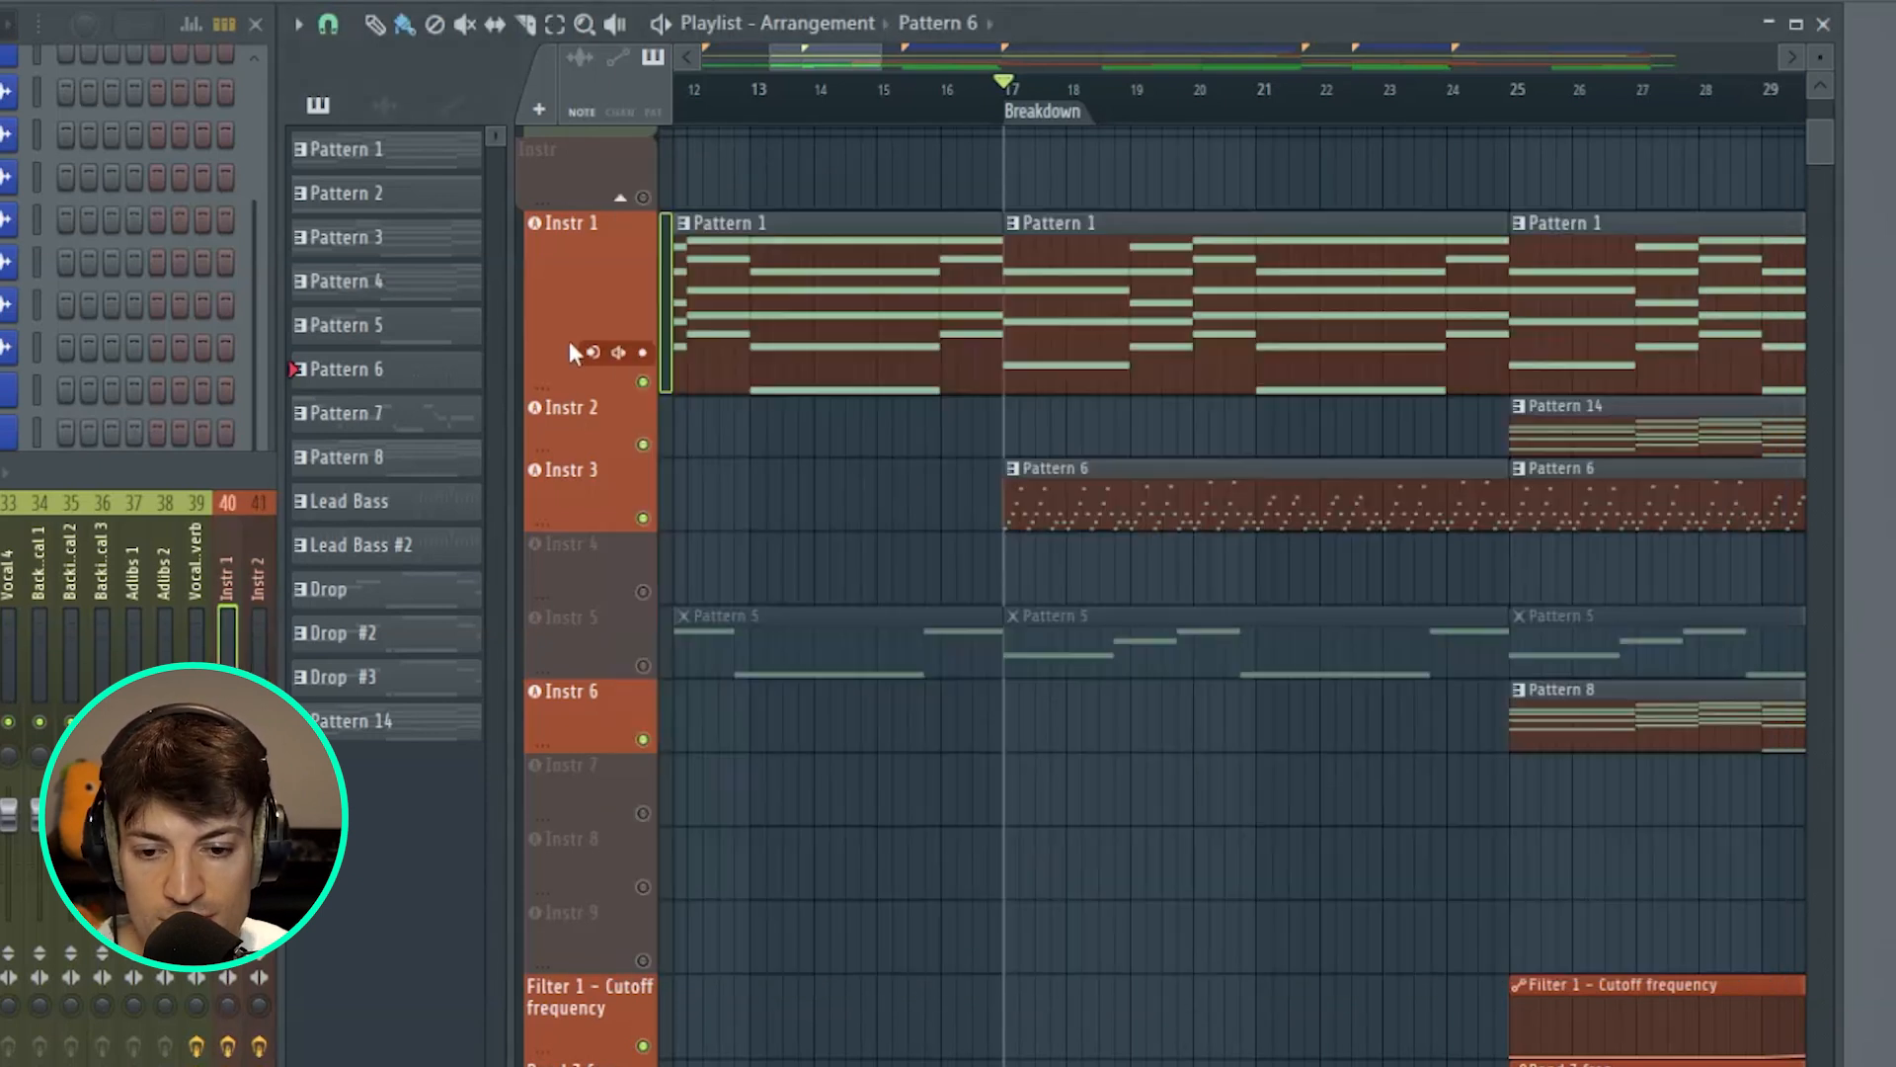
- Solo the Instr 3 track, play back its arp from bar 17 and open the first notes of Pattern 6
right_click(643, 518)
key(space)
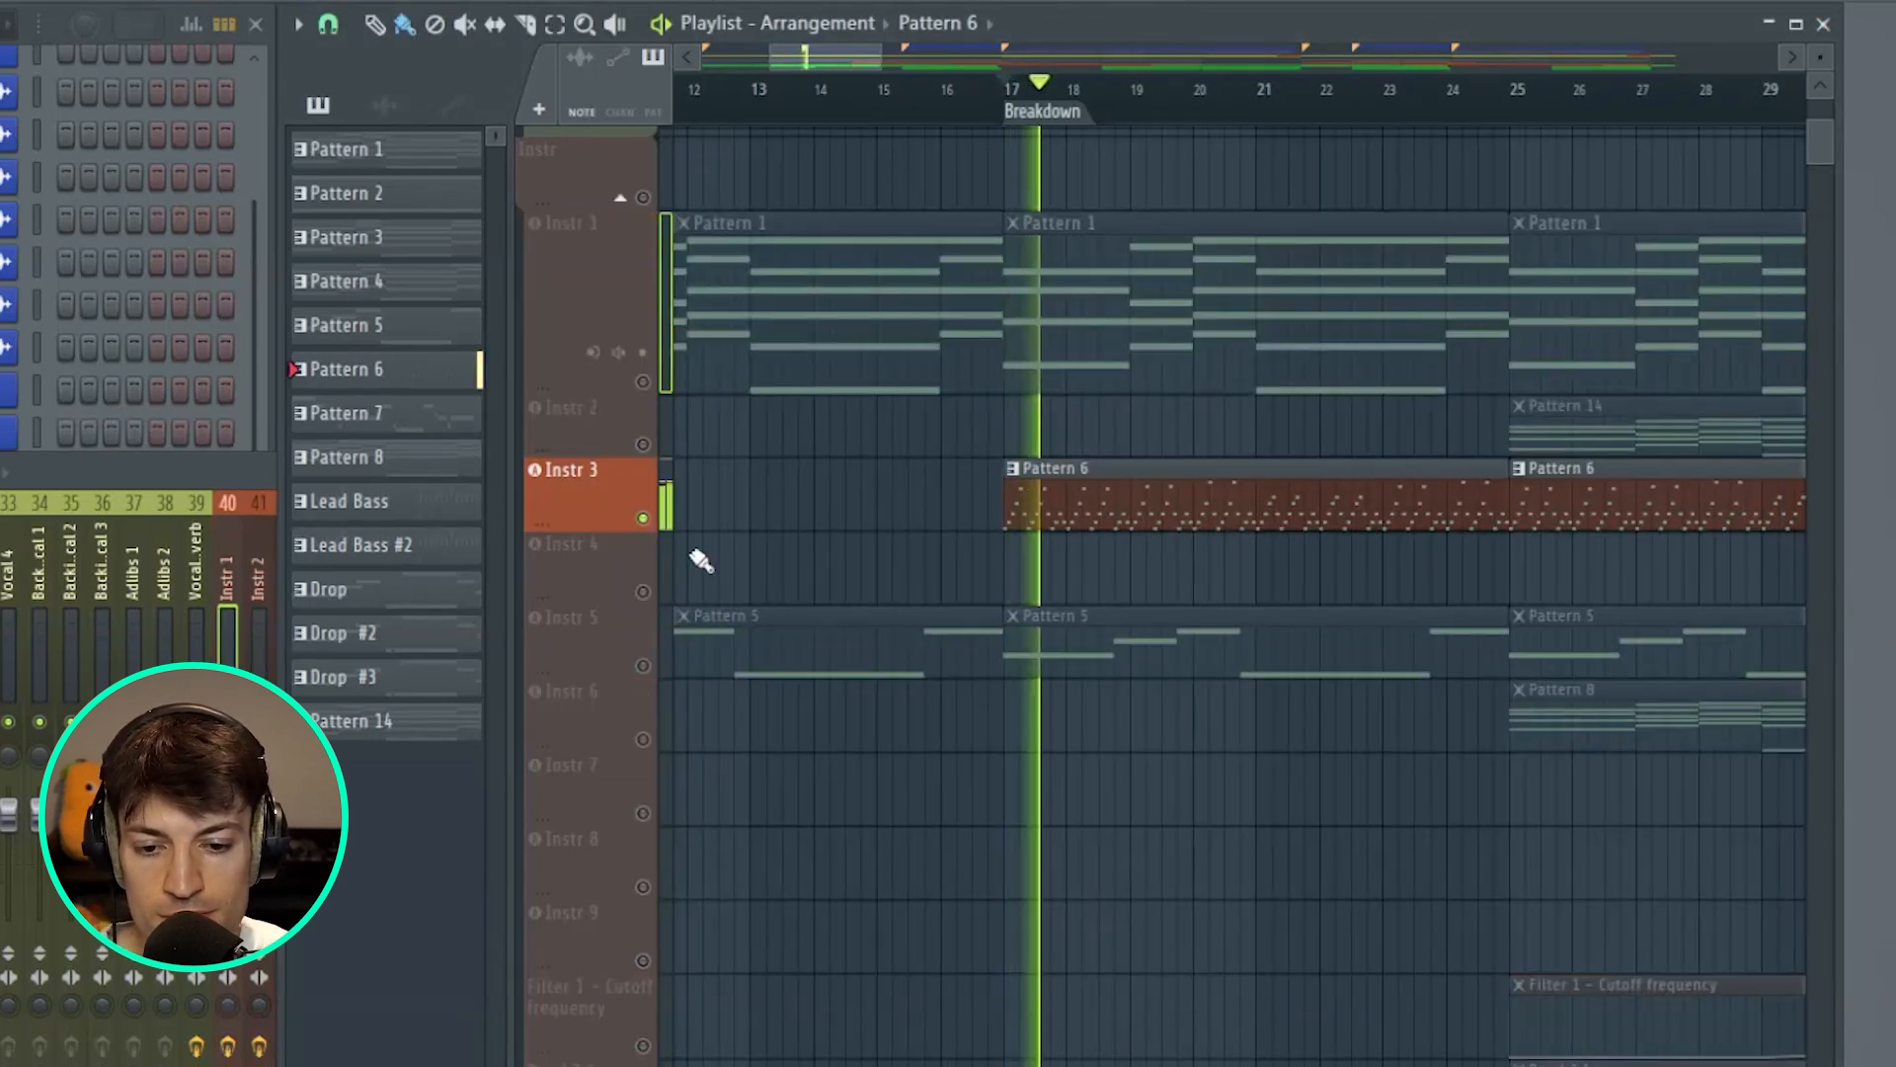
double_click(1022, 515)
drag(847, 227, 736, 225)
scroll(1343, 586, up, 2)
key(space)
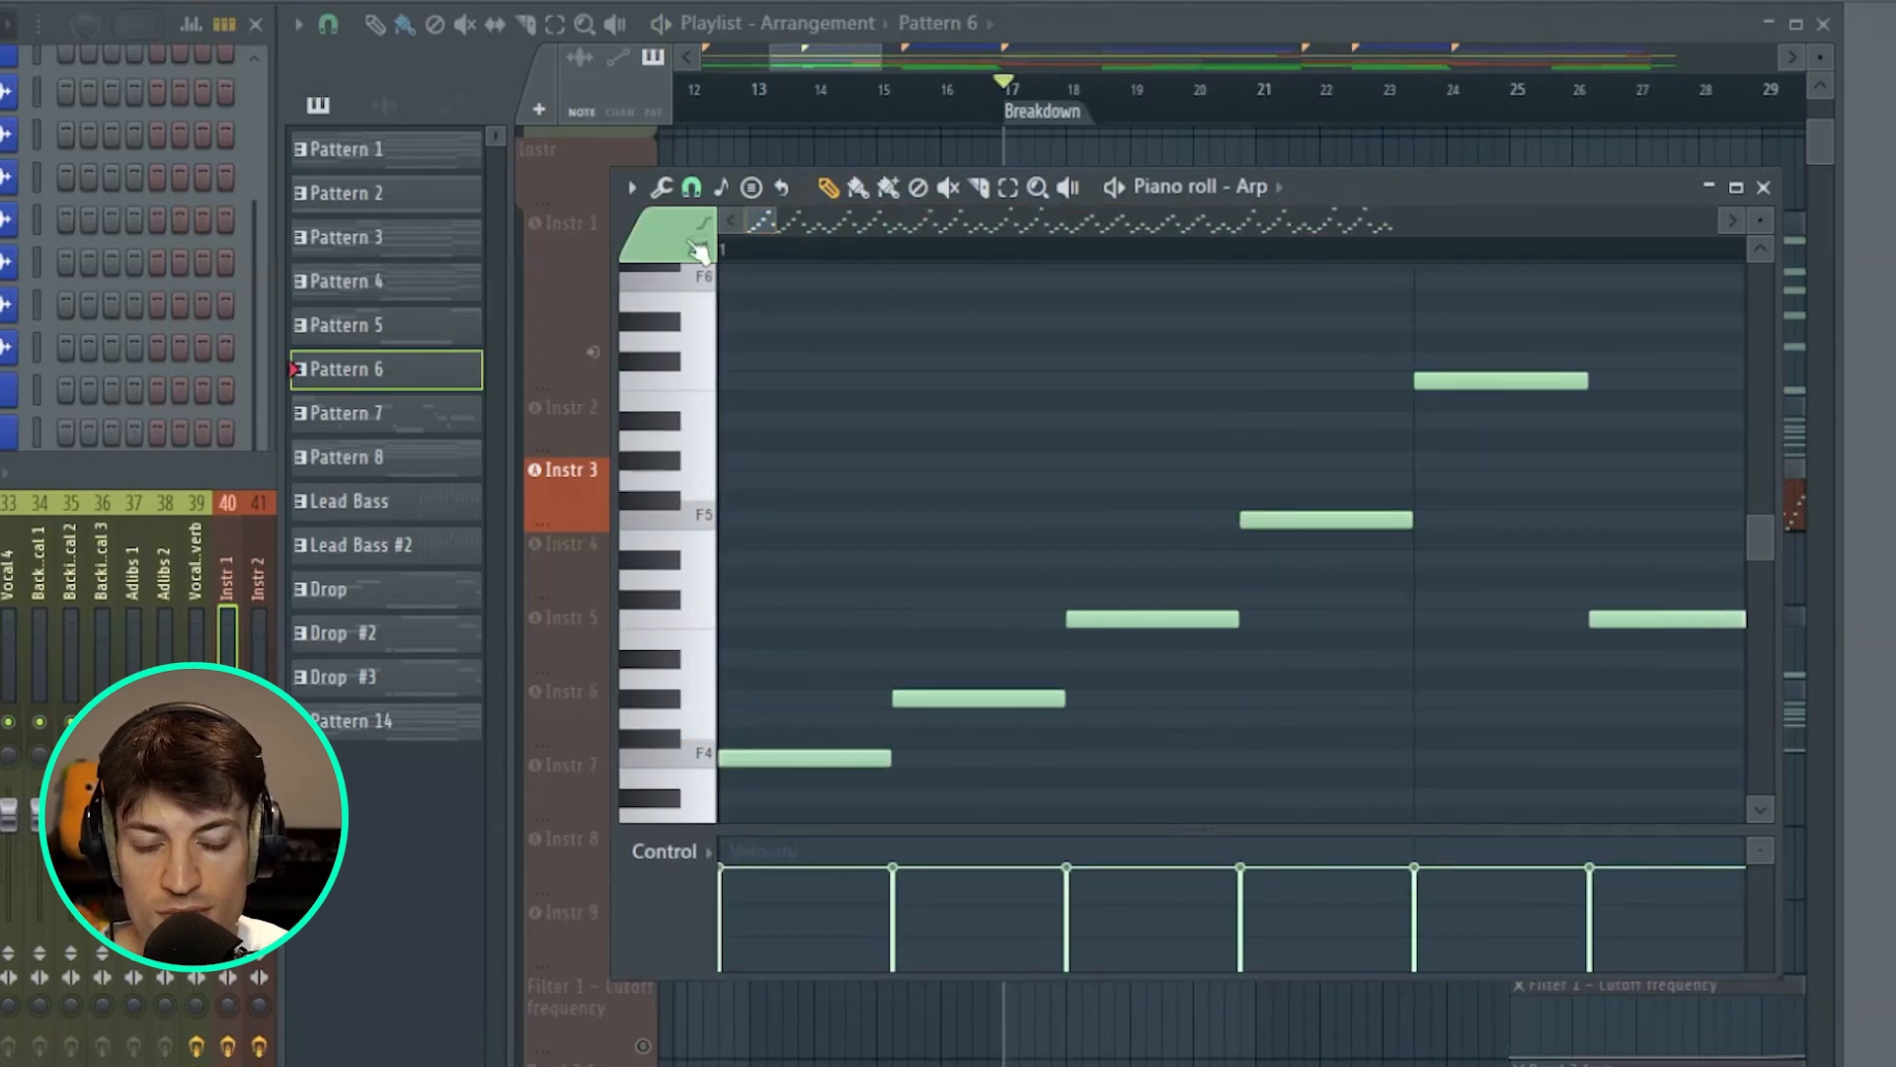
- Examine the arp's note order and how its highest notes change from bar to bar
click(693, 188)
click(708, 447)
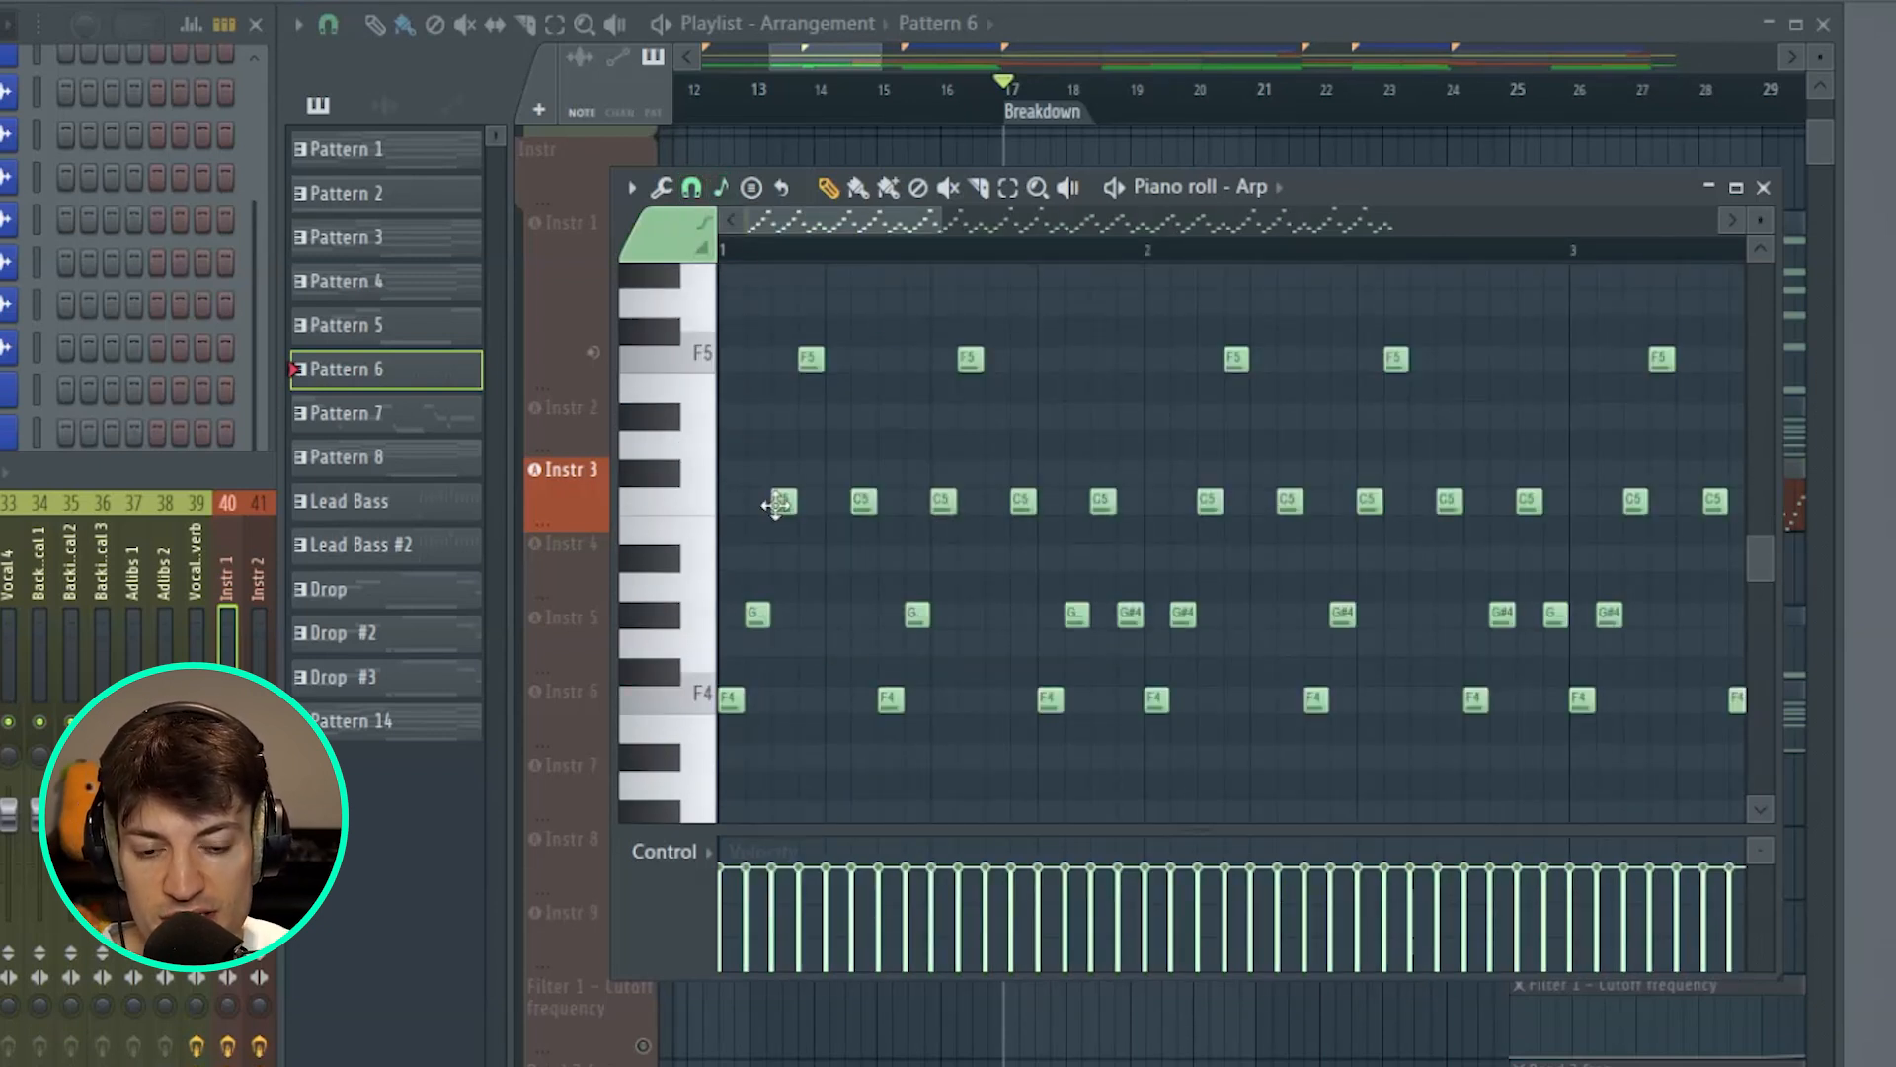
drag(943, 226, 1284, 221)
scroll(1214, 554, up, 3)
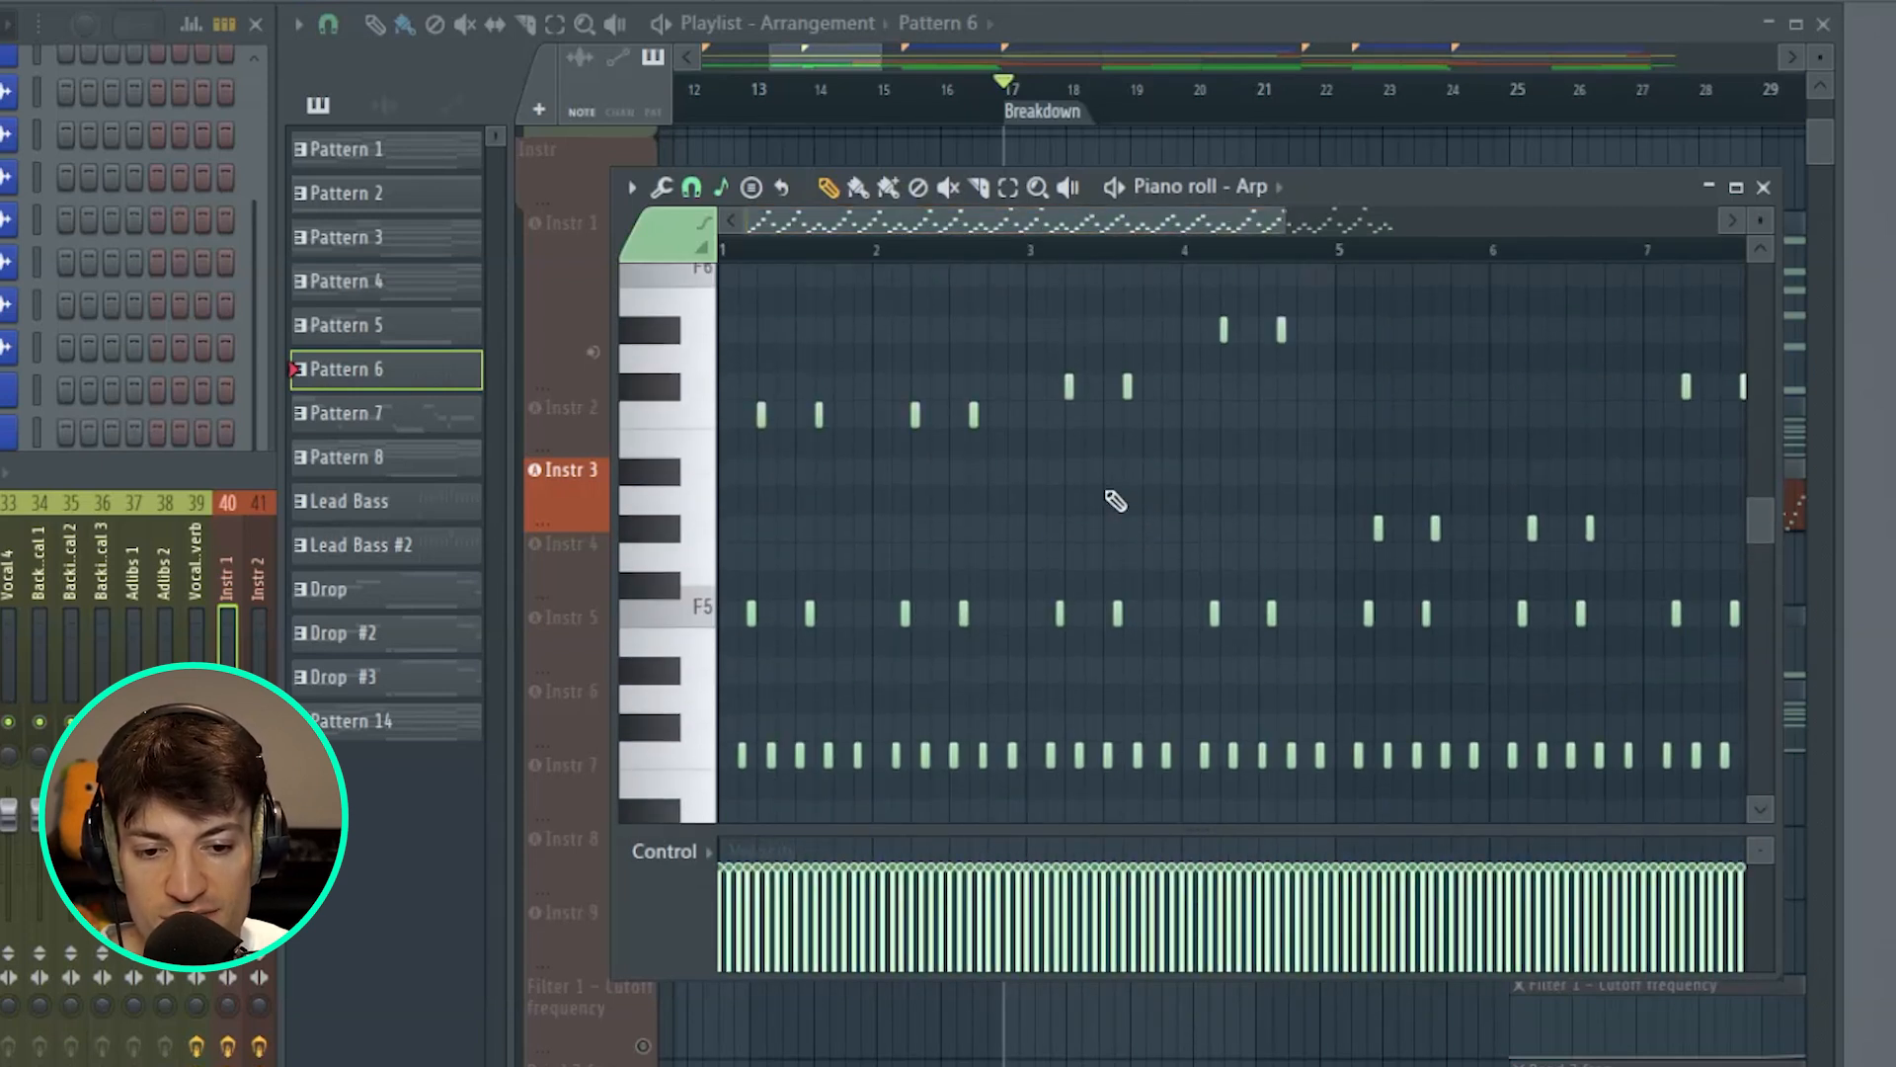
drag(1279, 221, 849, 224)
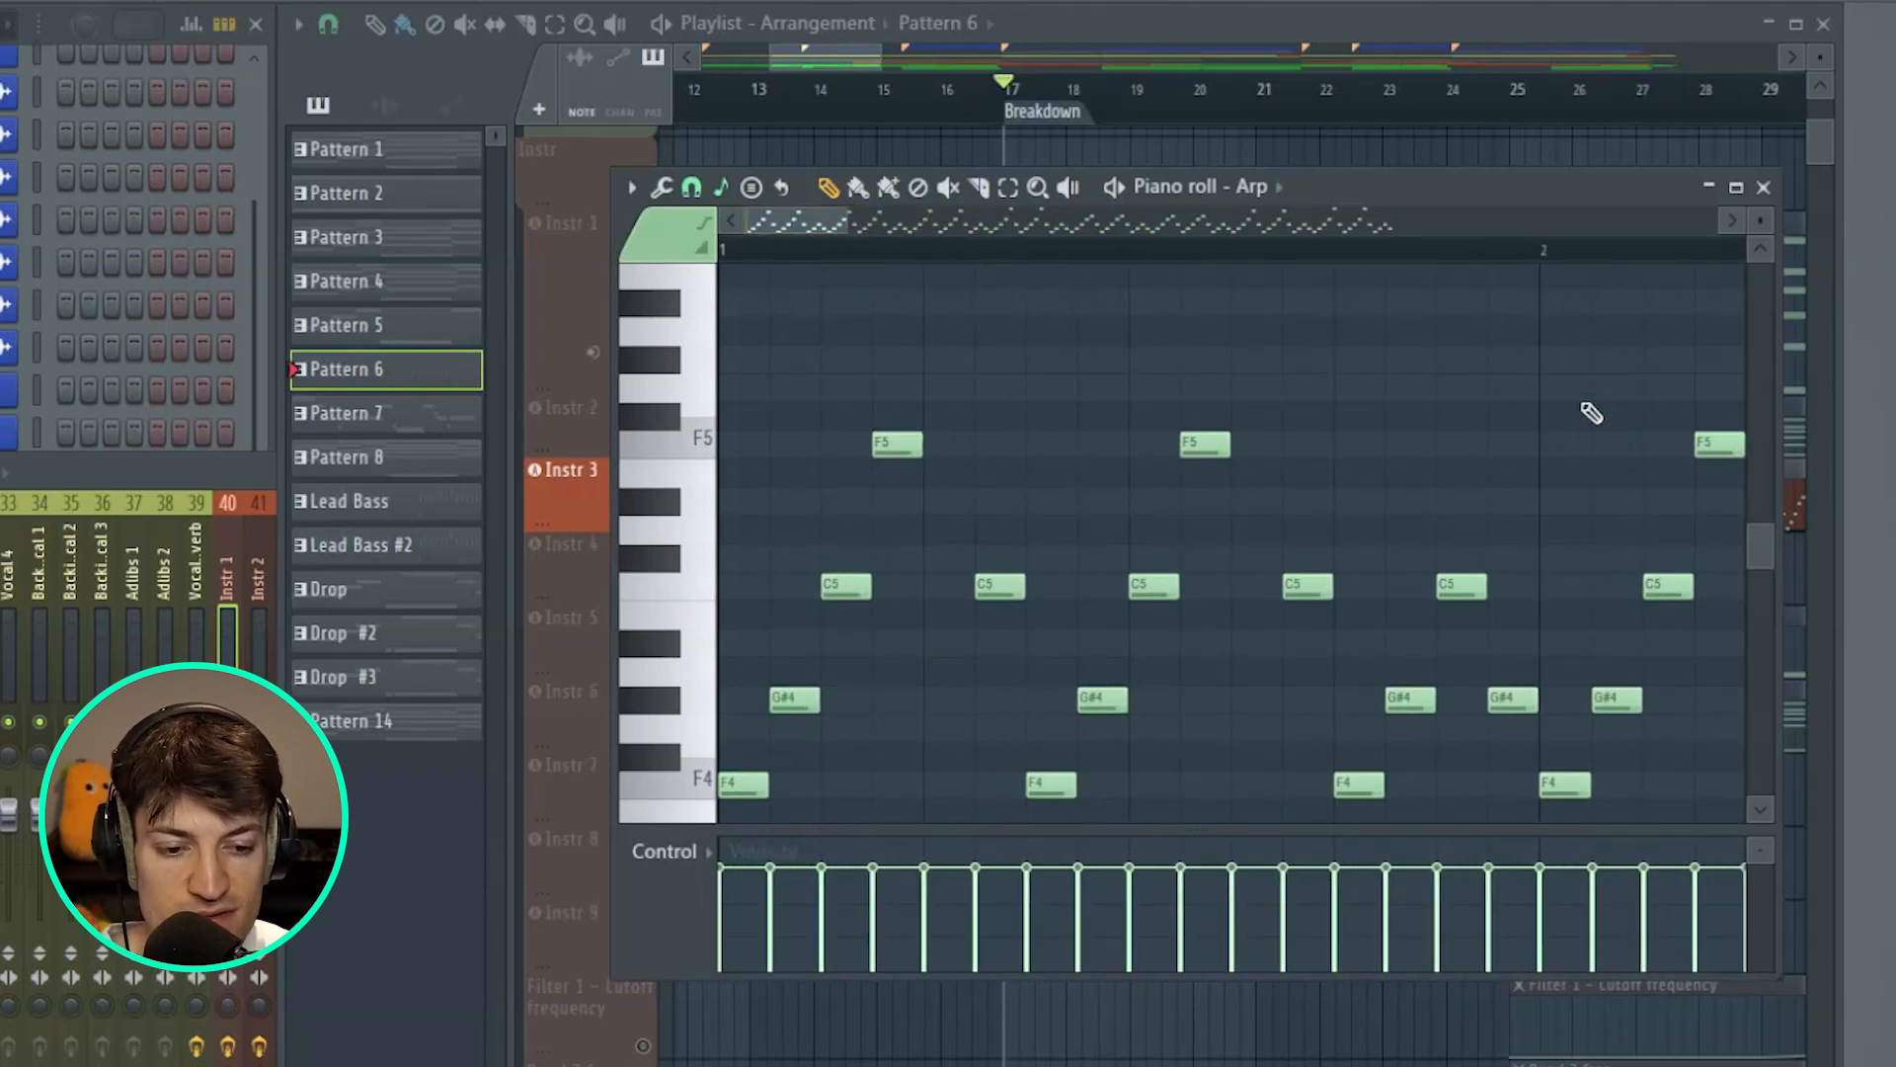
drag(846, 226, 1223, 232)
drag(1177, 227, 1140, 227)
scroll(1068, 378, up, 2)
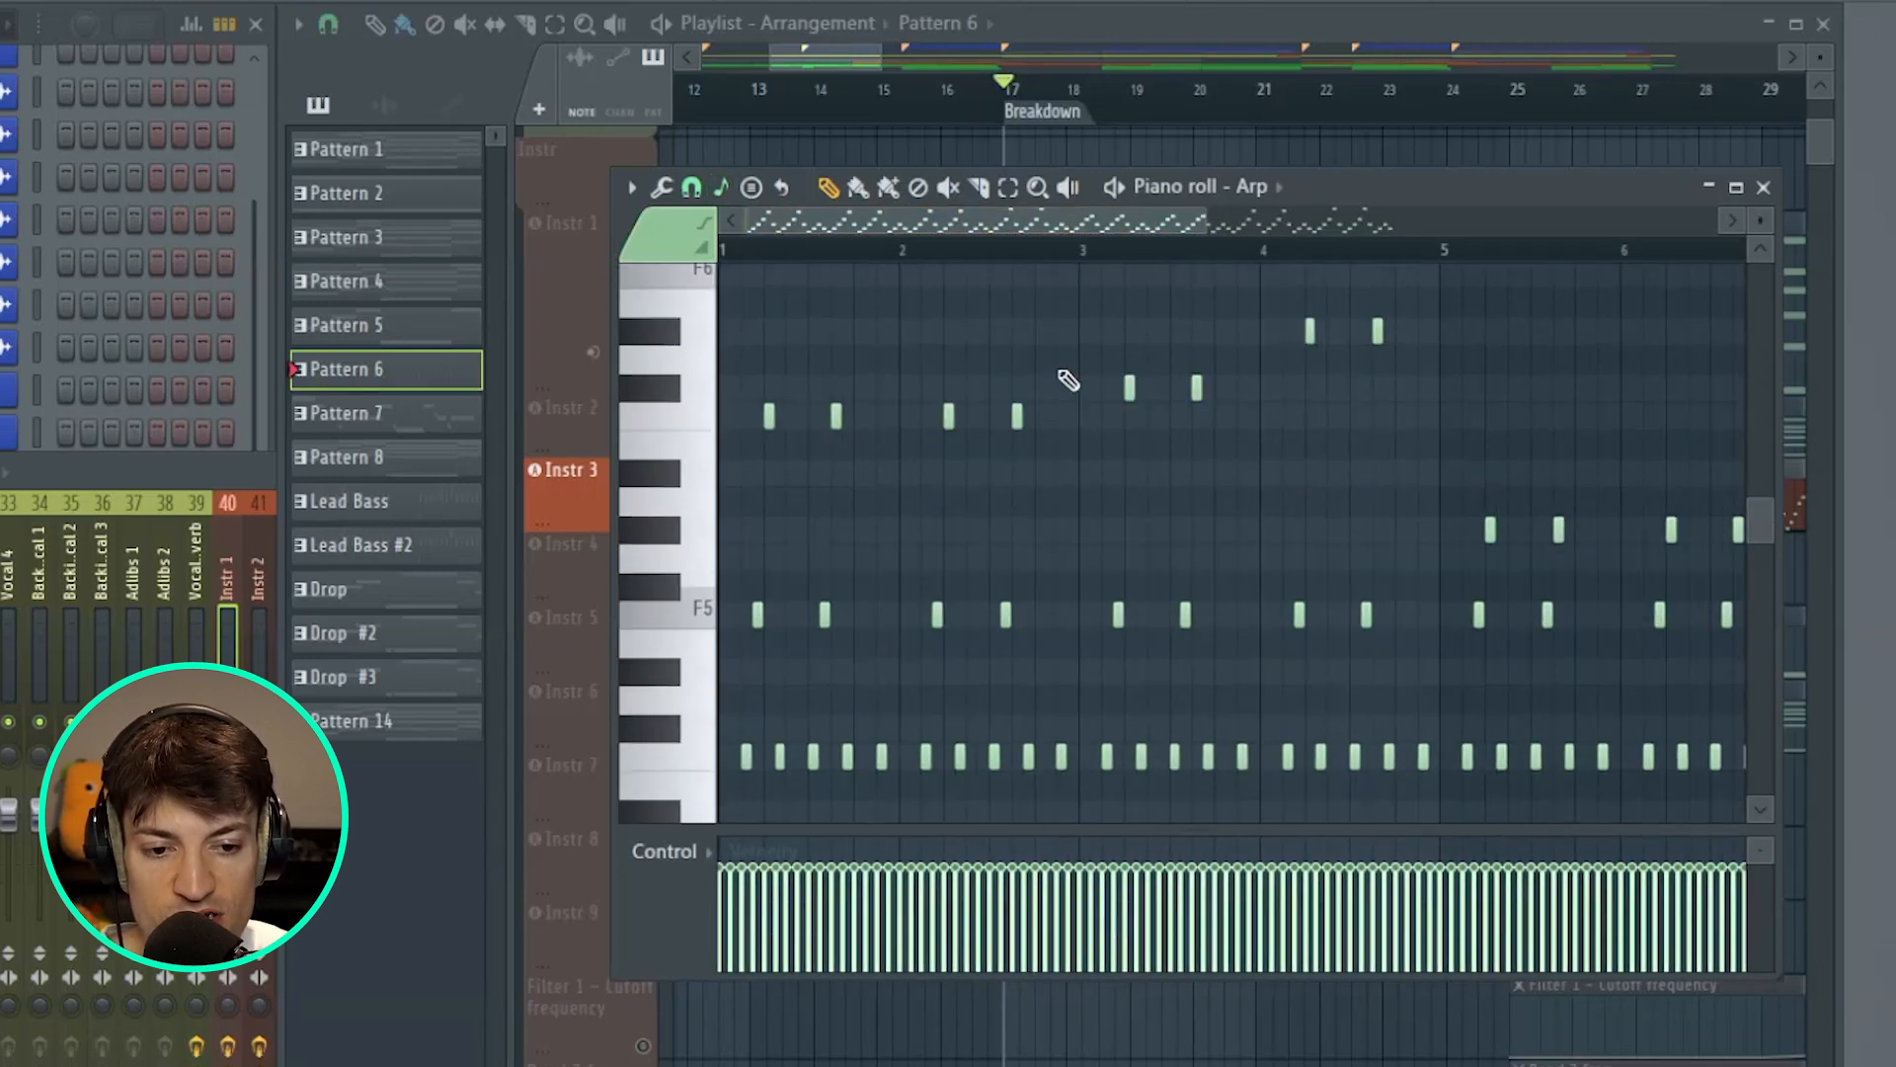
scroll(1077, 367, down, 1)
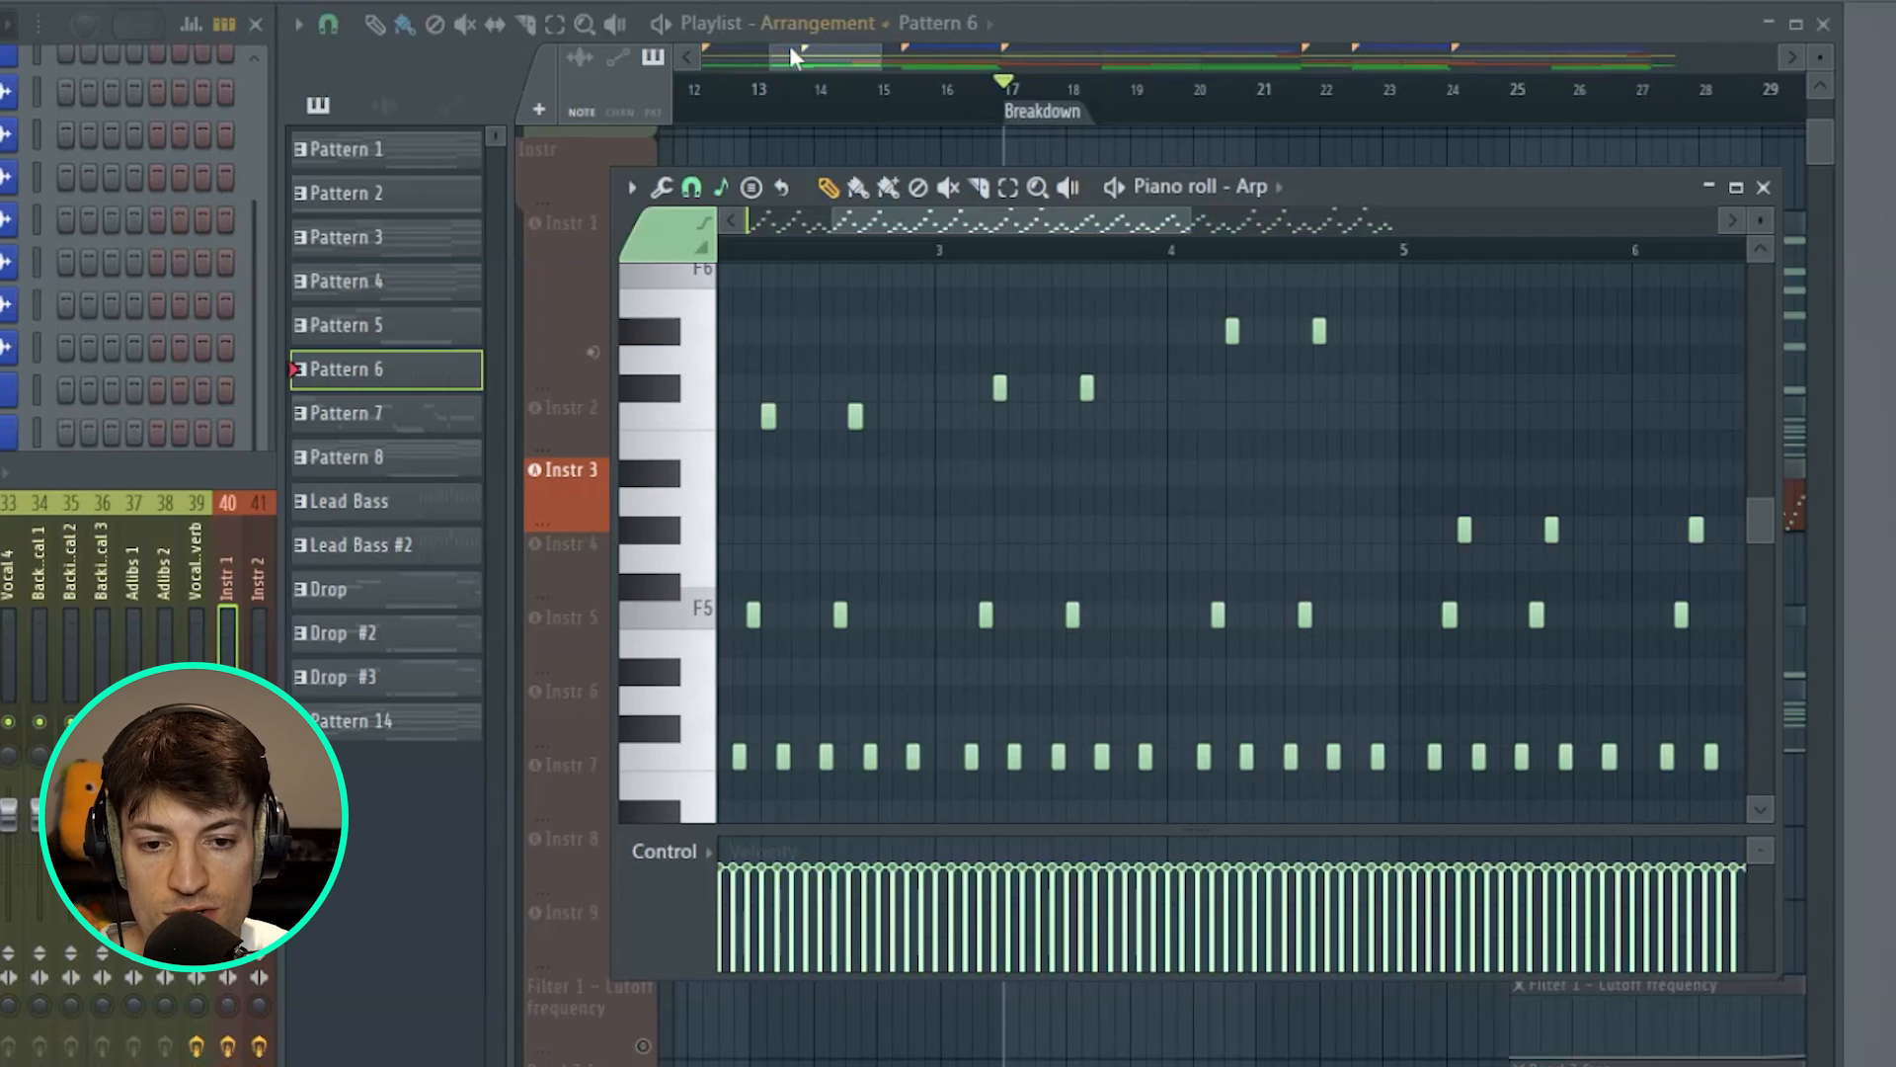
- Play back the Instr 1 piano chords together with the Instr 3 arp from bar 17
click(790, 45)
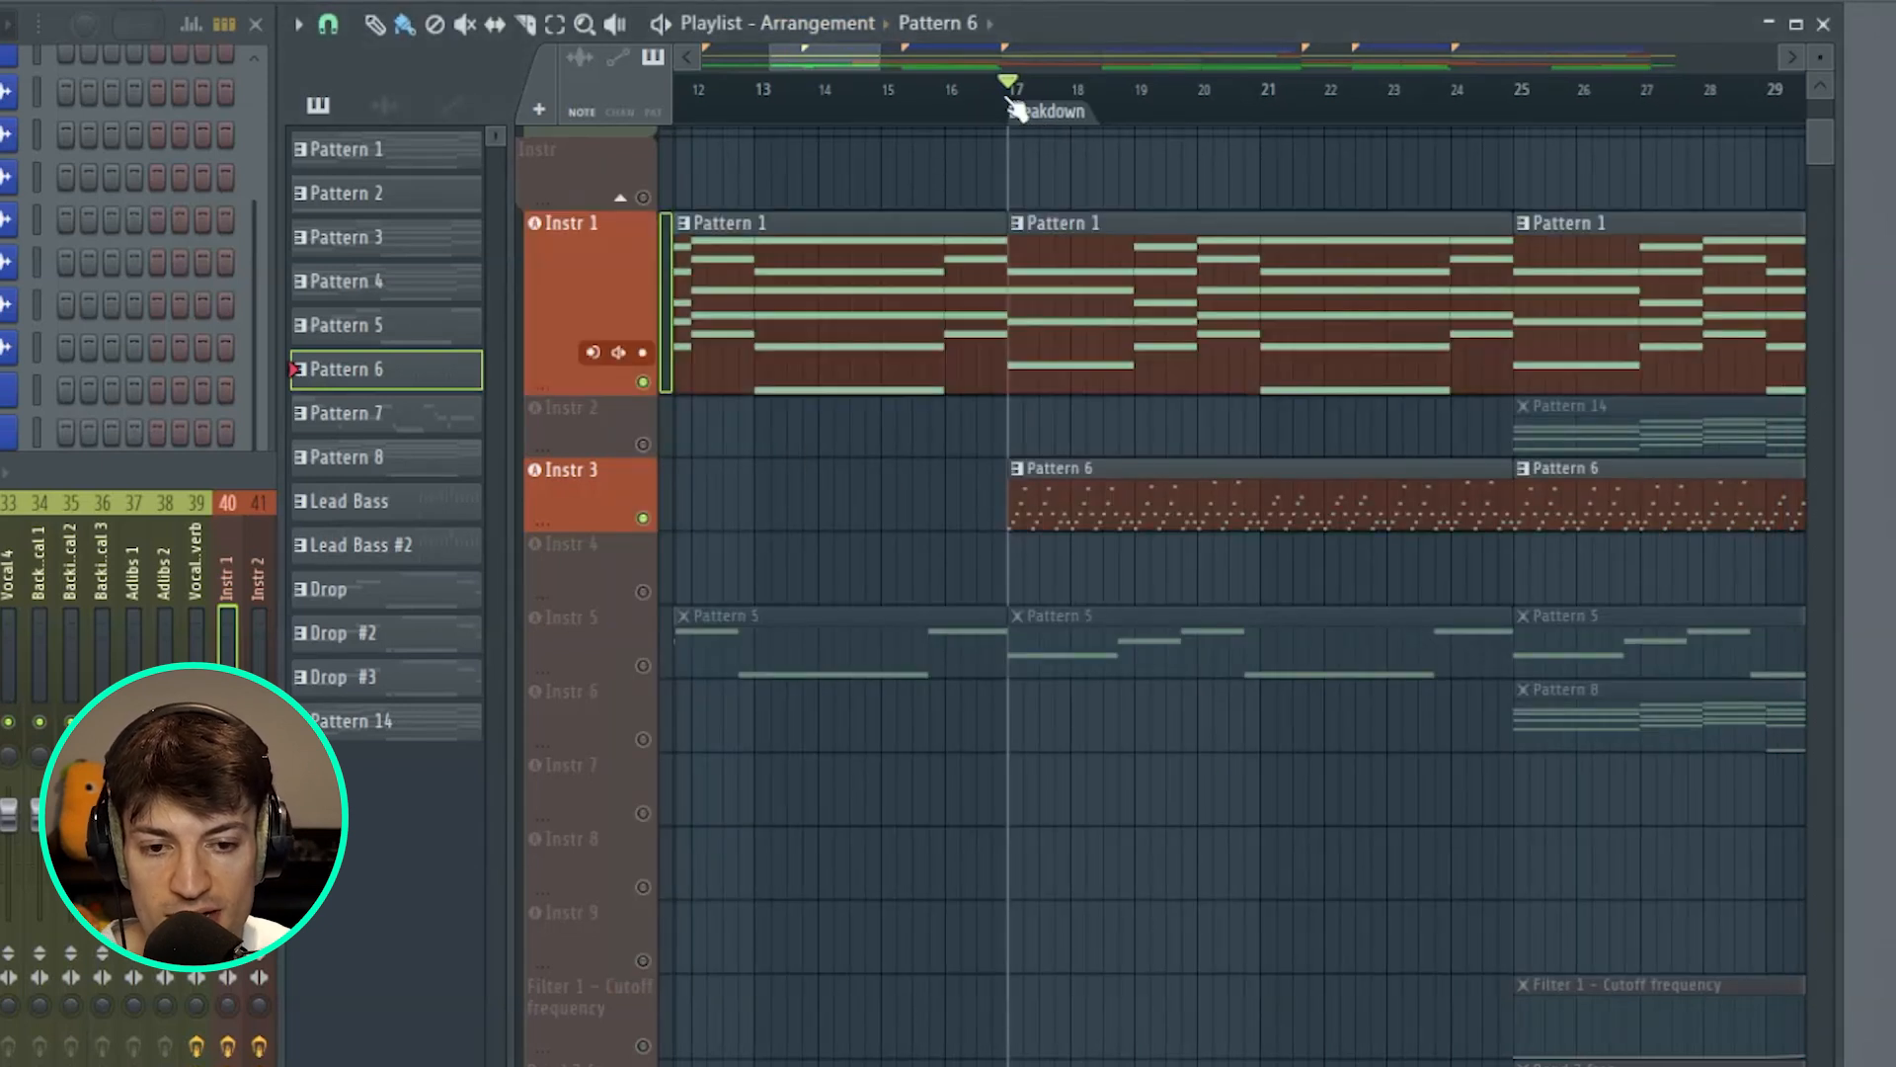
key(space)
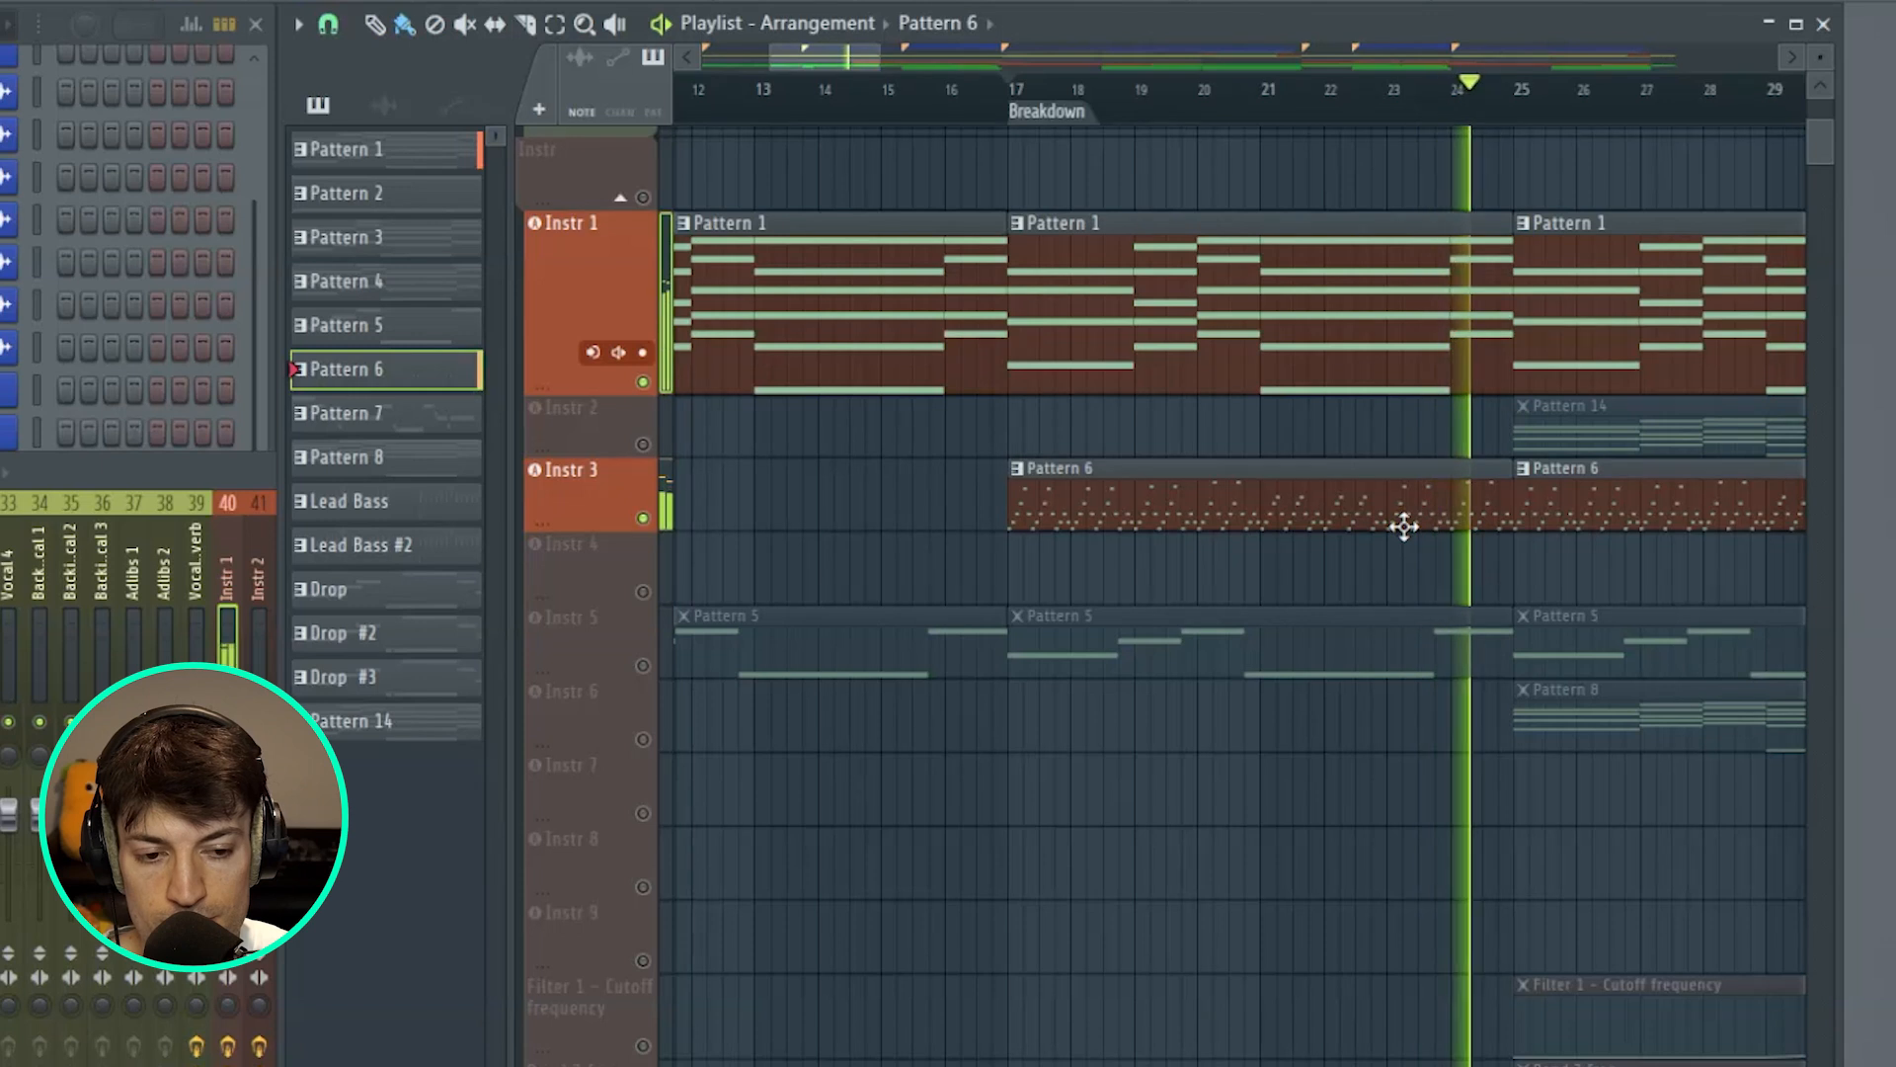
key(space)
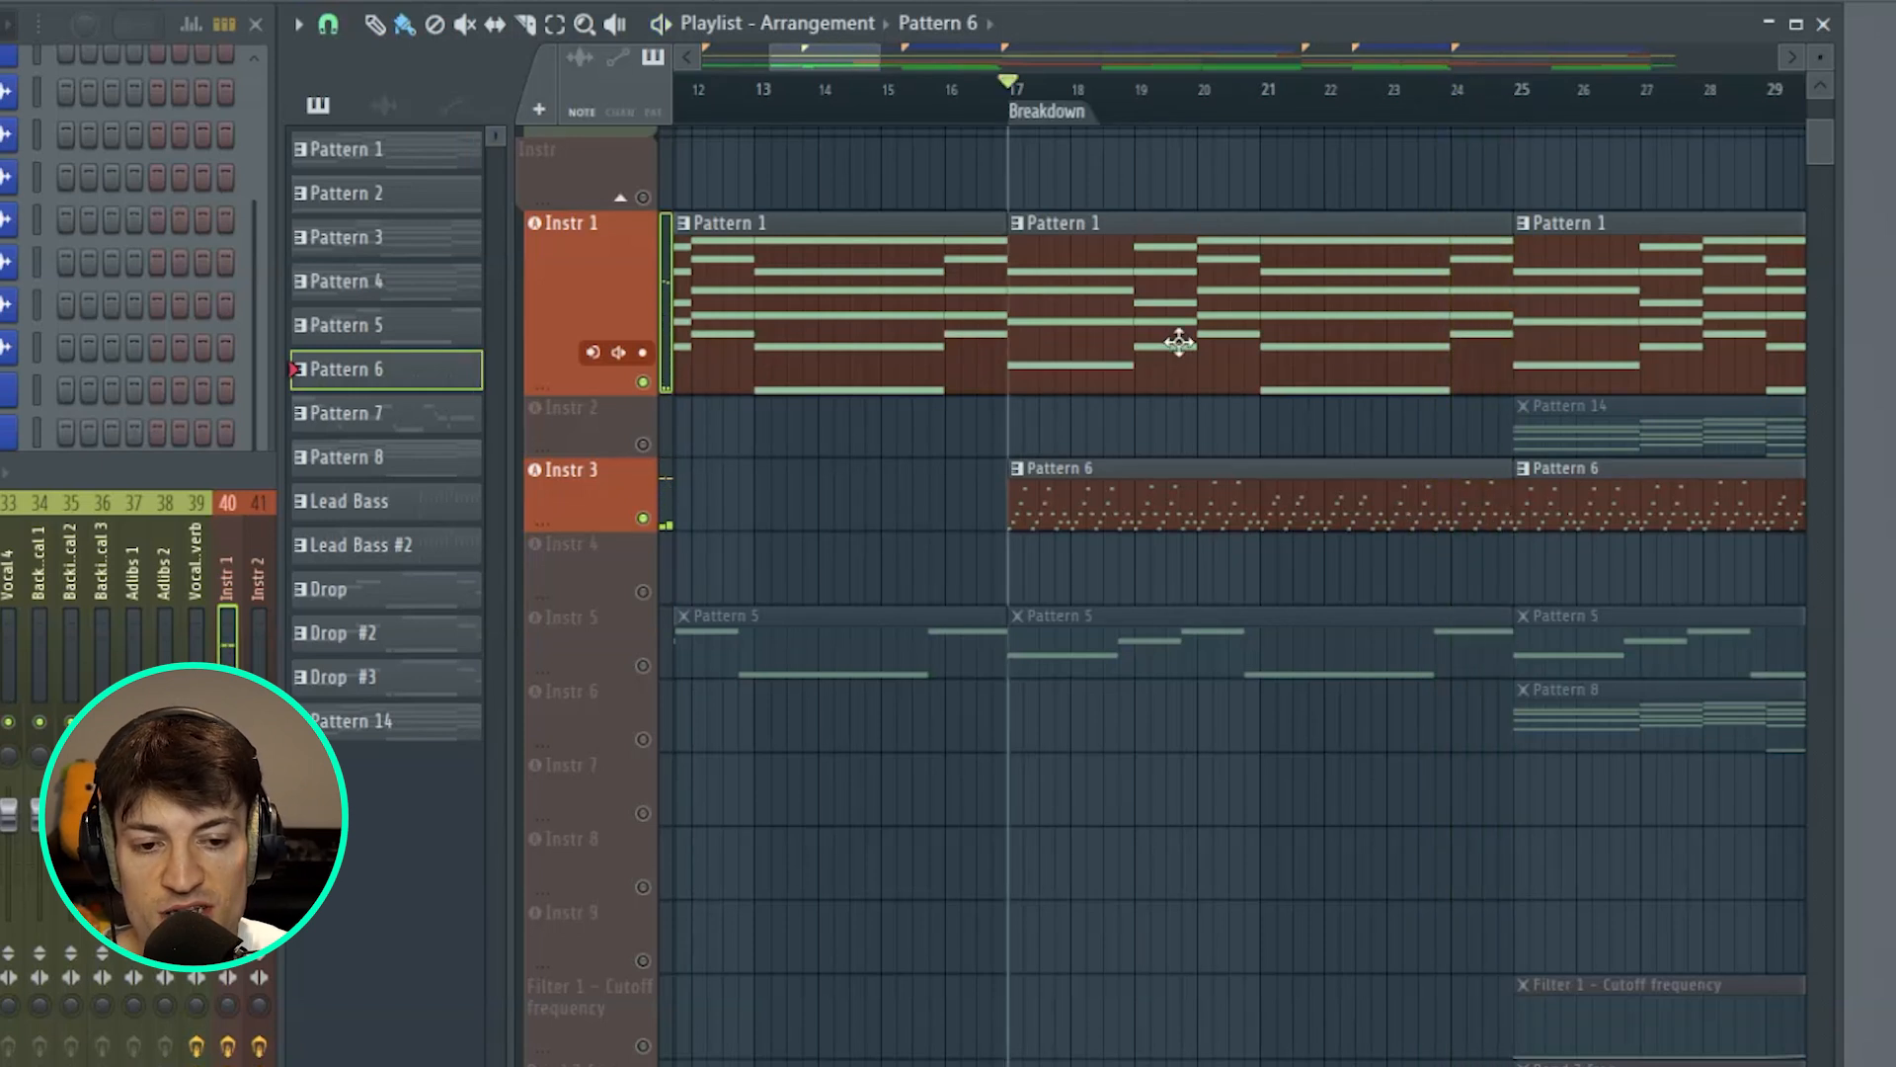
- Reopen the Pattern 6 arp and examine how its notes follow the chords across all eight bars
double_click(1104, 494)
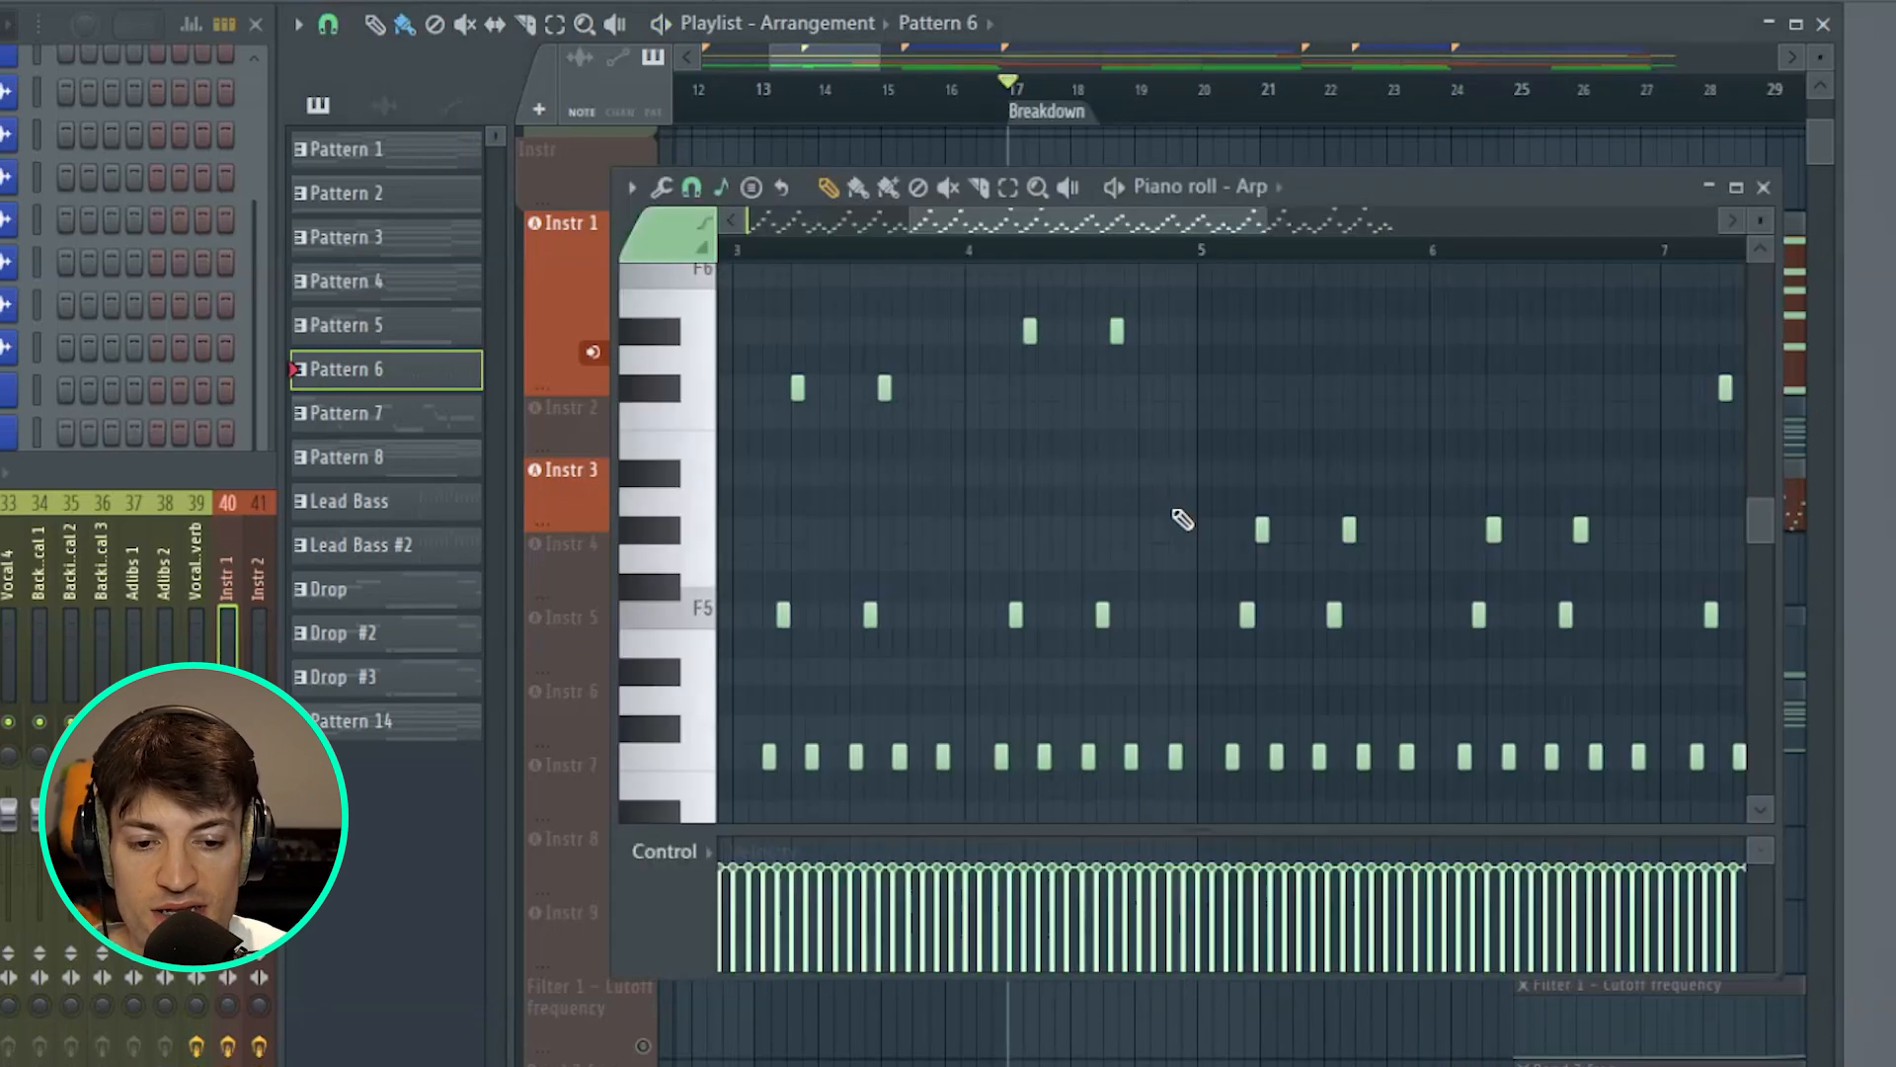
drag(1093, 219, 1257, 225)
click(1214, 248)
scroll(1103, 247, up, 5)
drag(879, 223, 1284, 223)
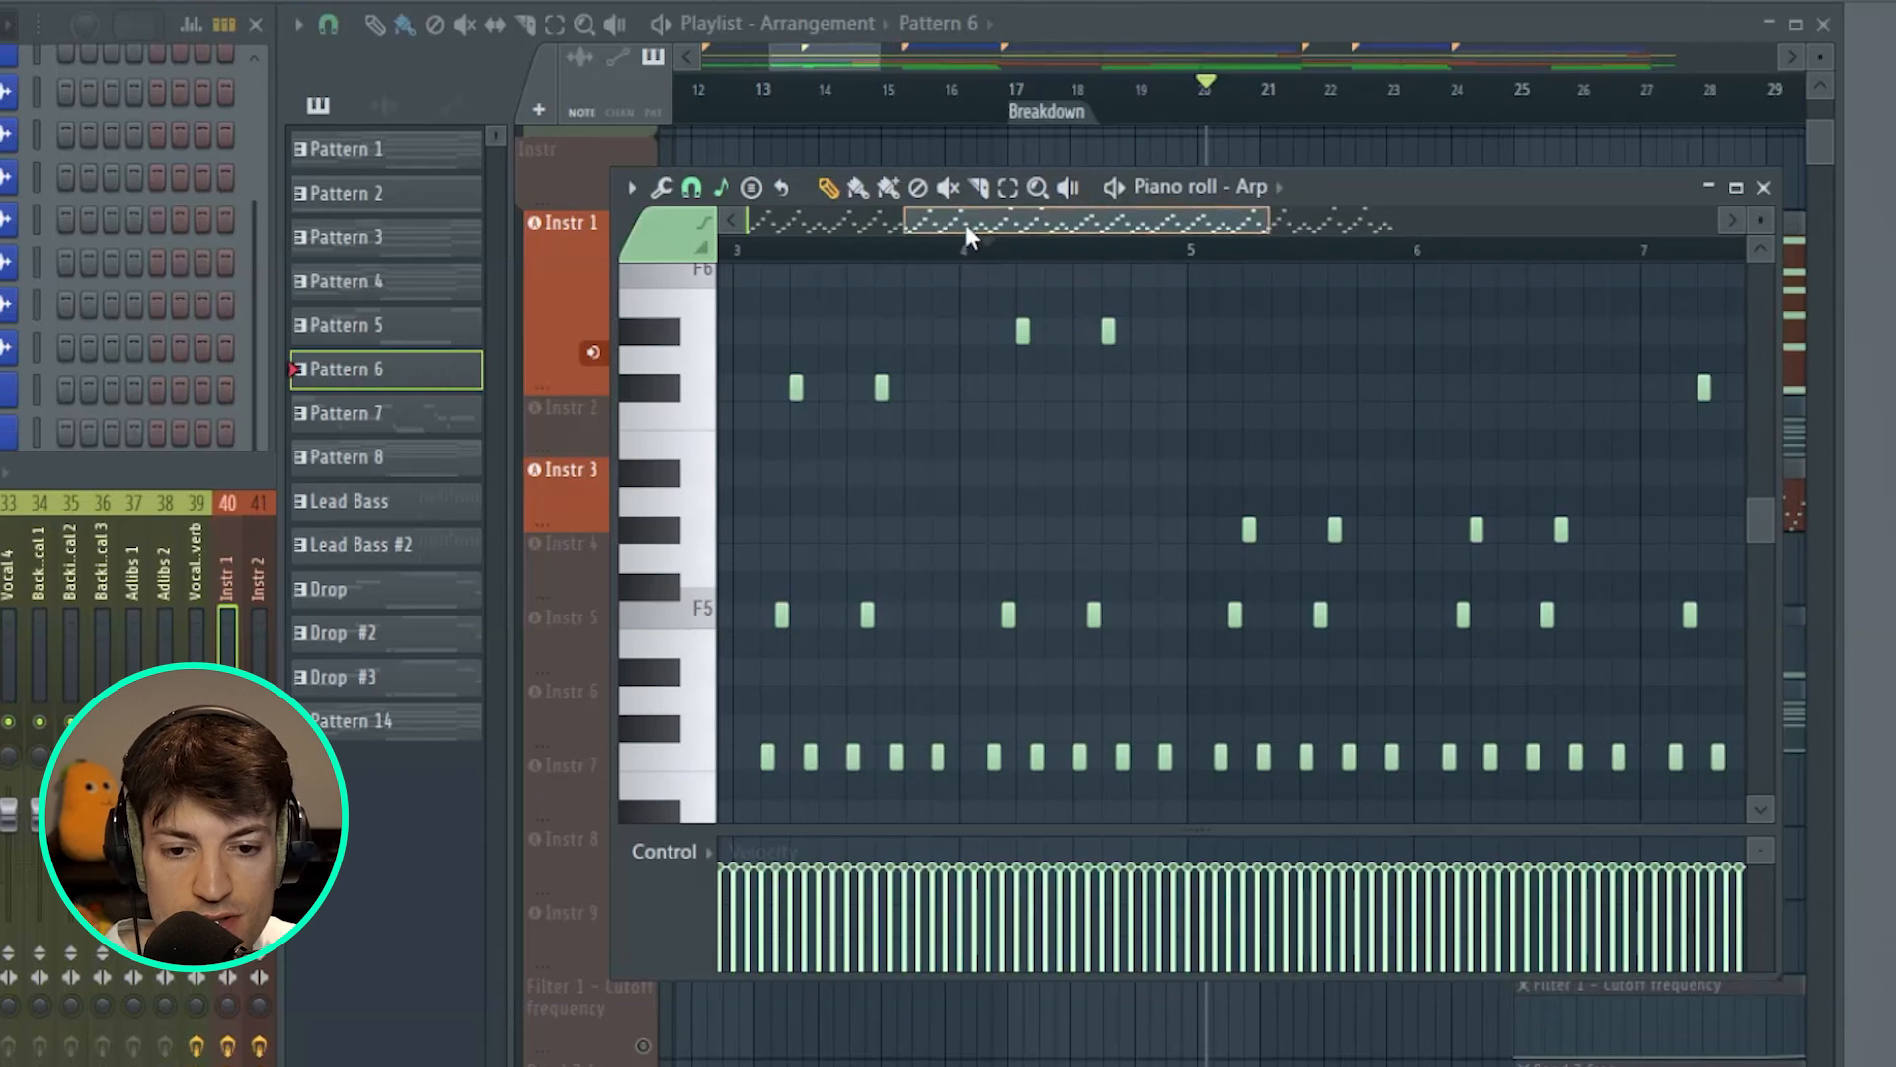
drag(964, 223, 850, 227)
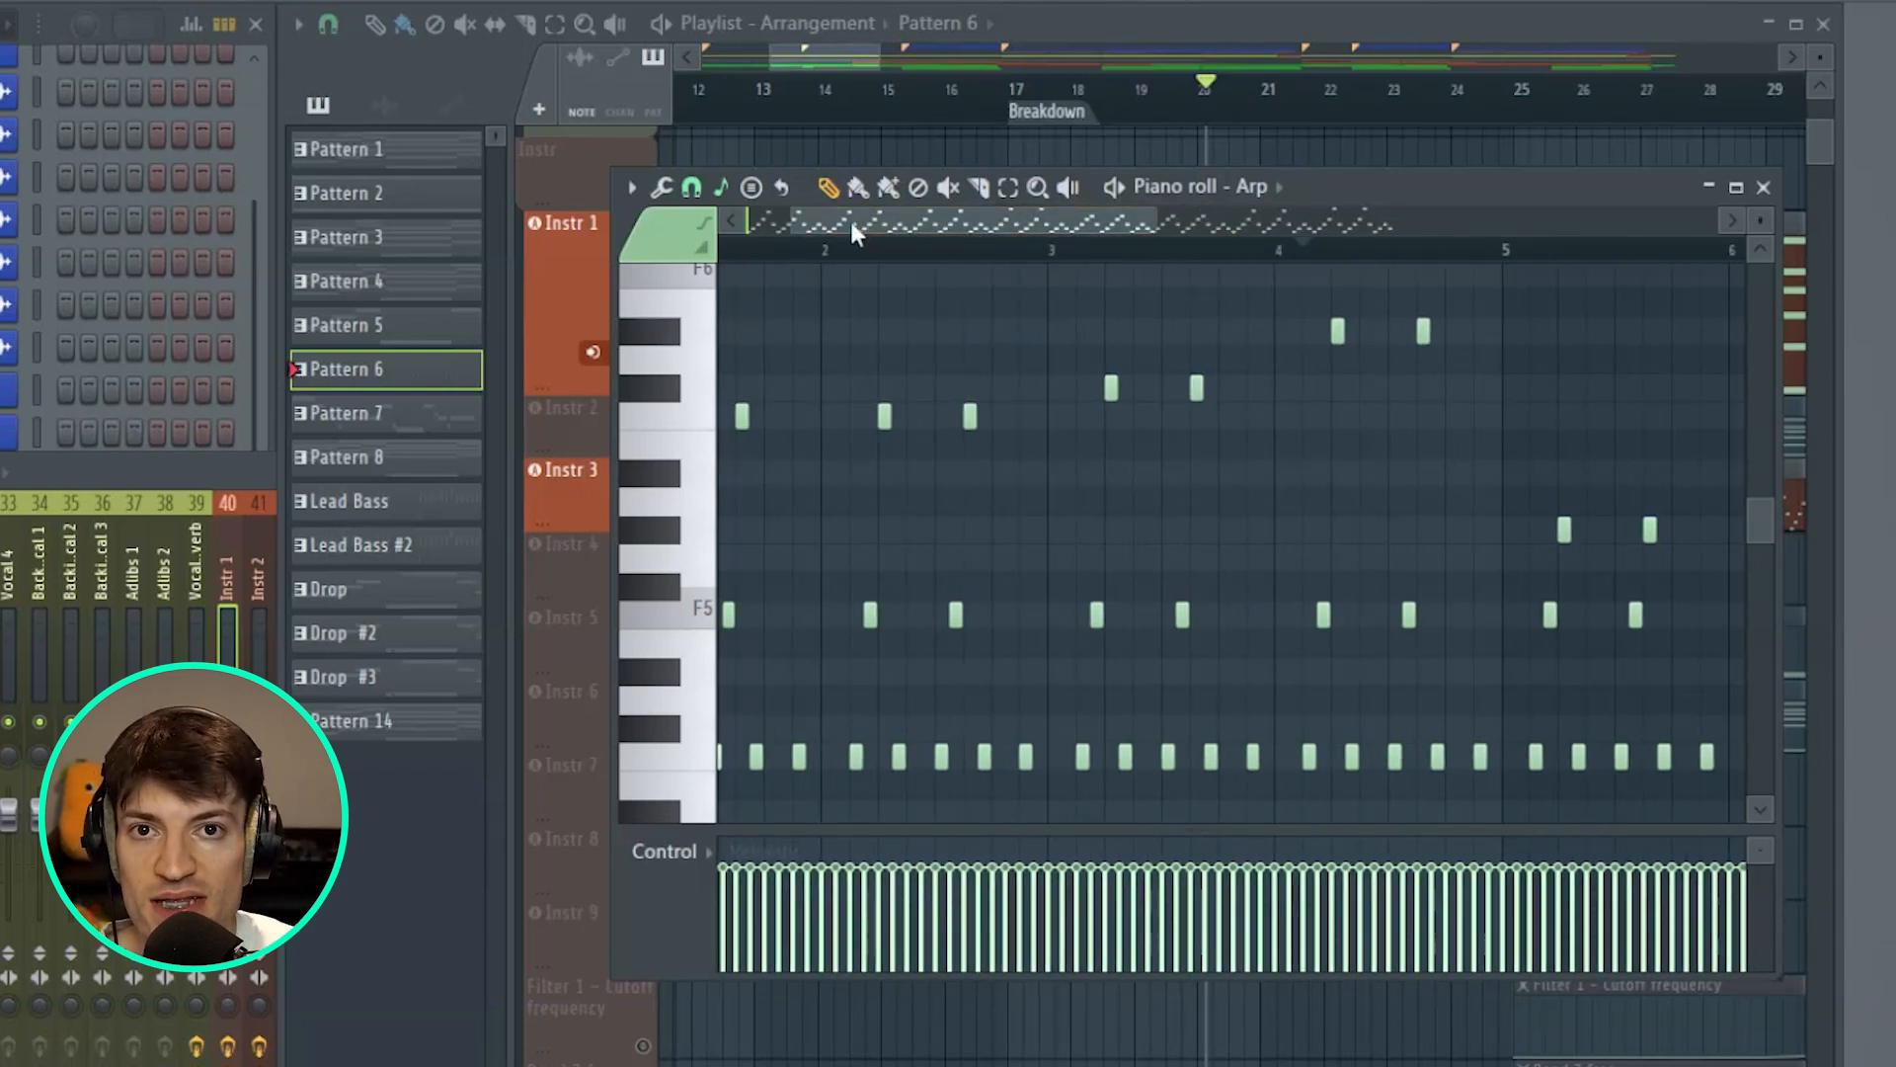
drag(1147, 223, 1572, 237)
scroll(1041, 440, down, 5)
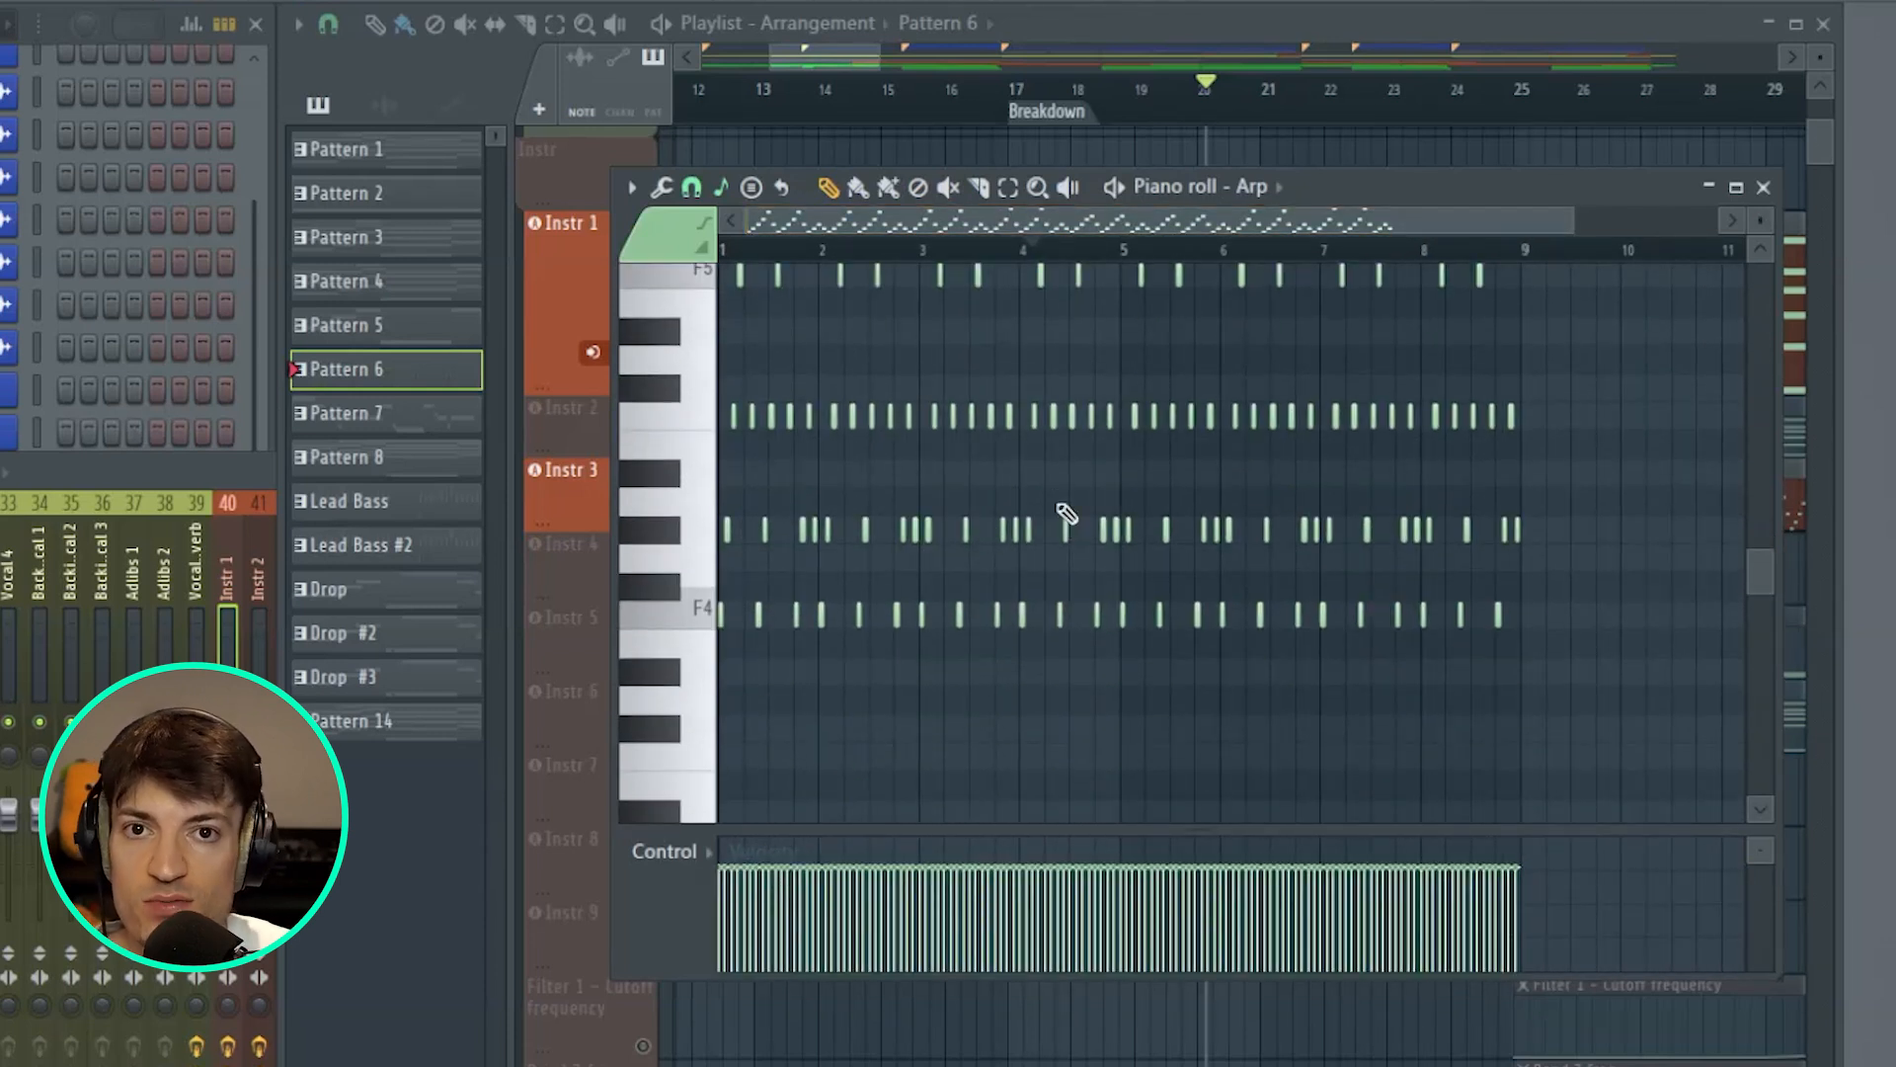
scroll(1037, 643, down, 2)
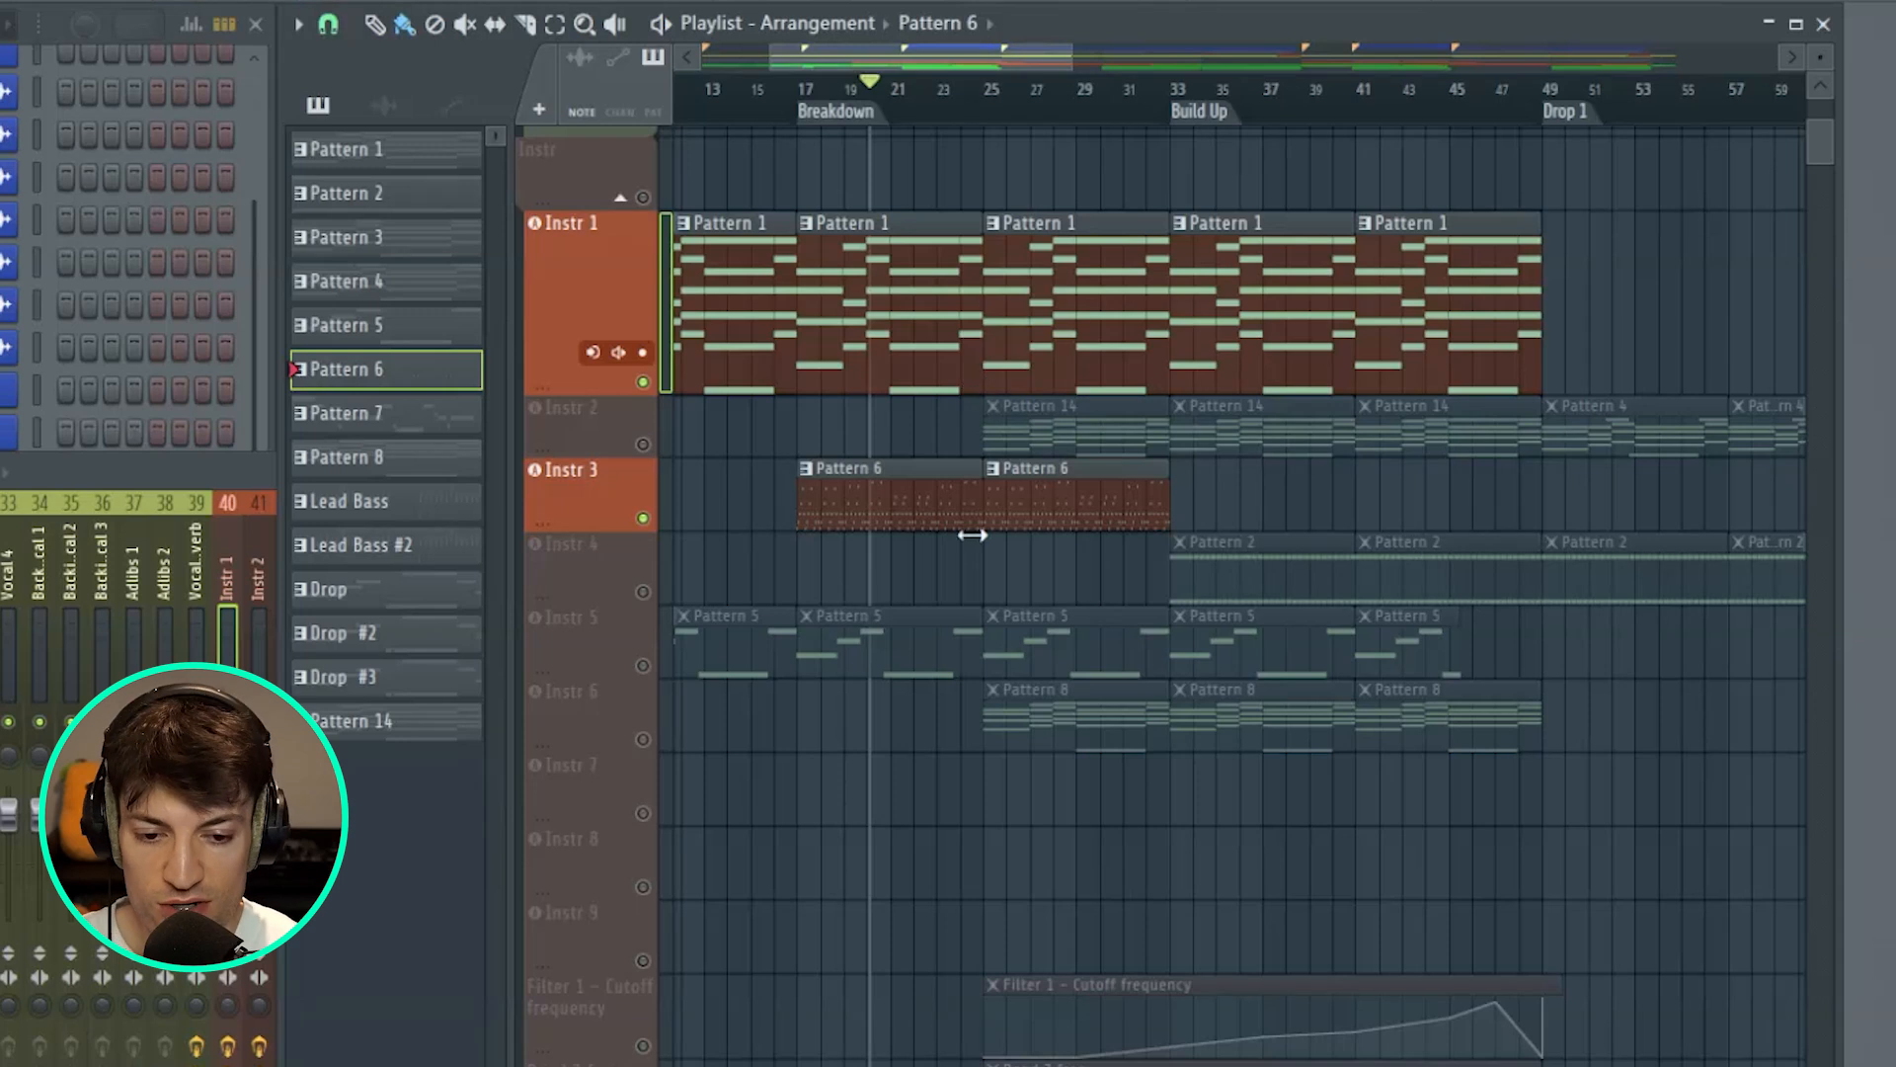
- Enable the Instr 5 track with the Pattern 5 clips and the Instr 6 track with the Pattern 8 clips
scroll(972, 534, down, 1)
drag(837, 57, 771, 57)
click(643, 592)
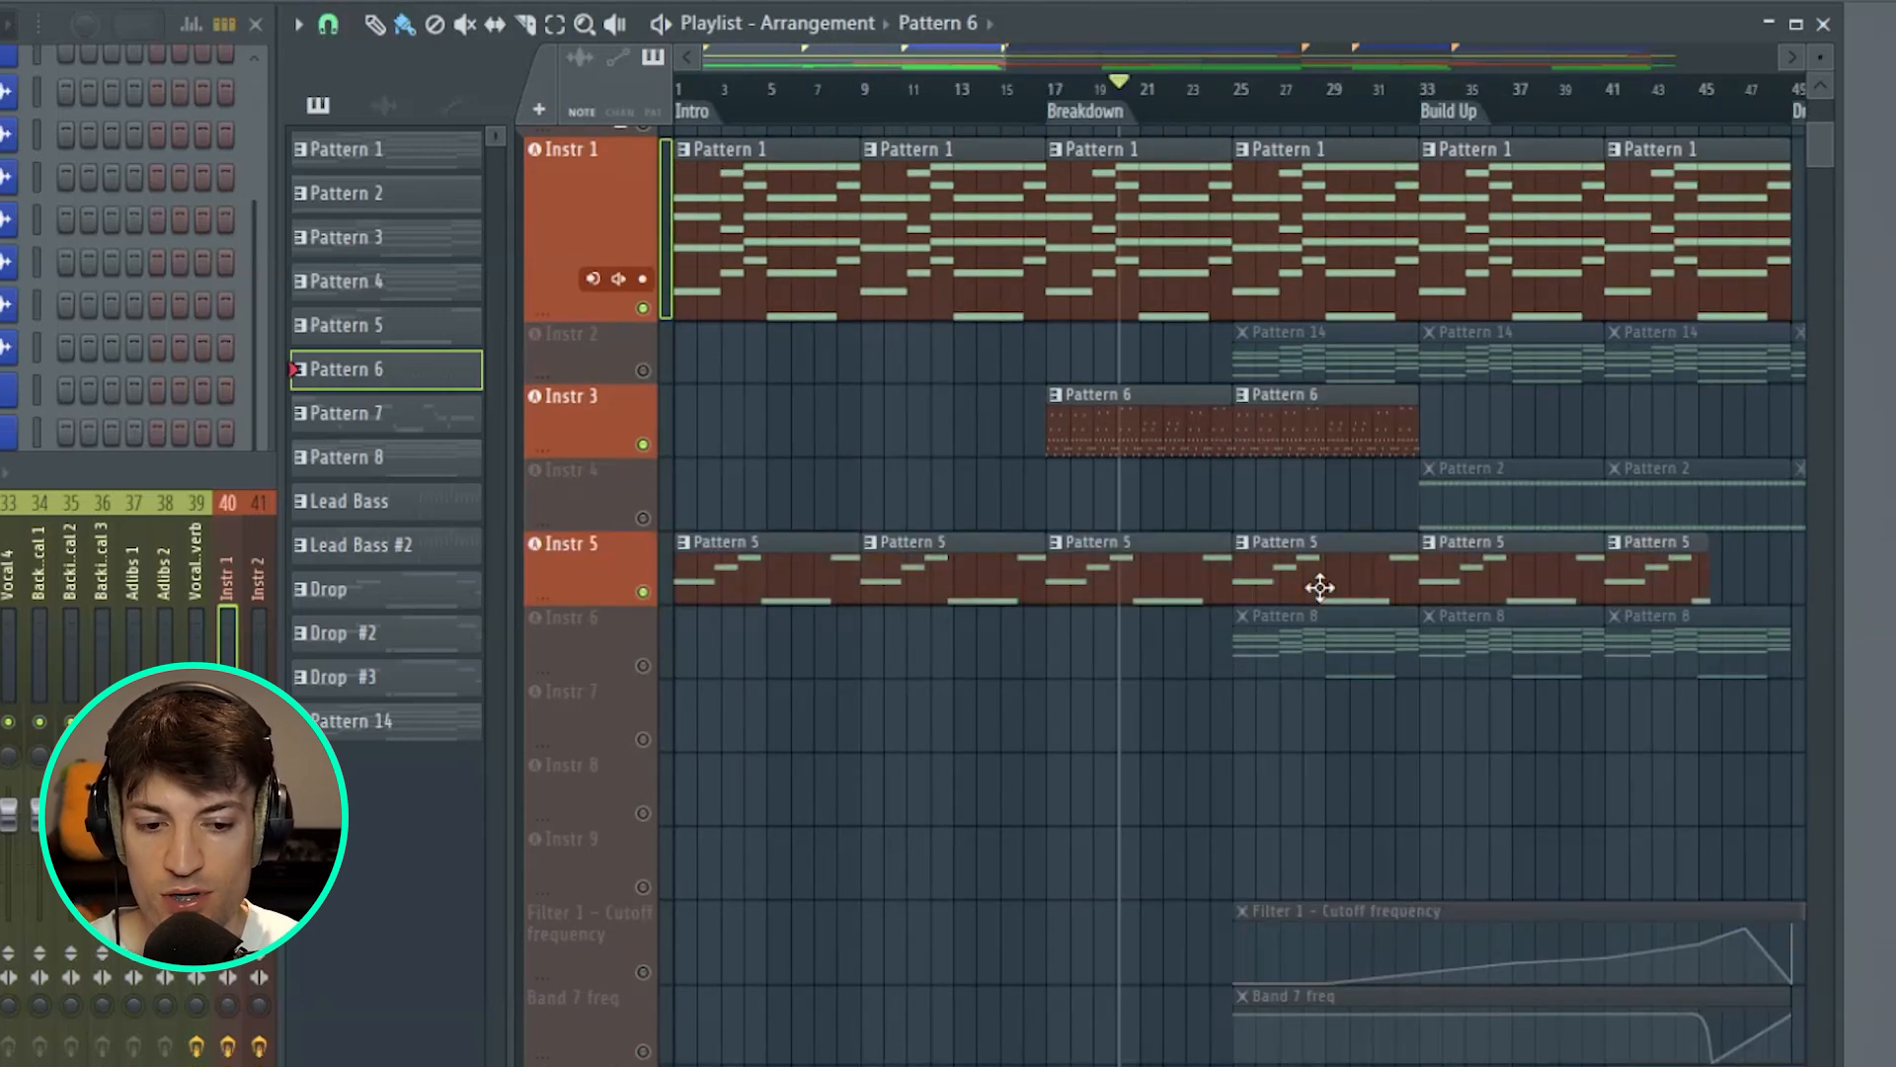
click(643, 665)
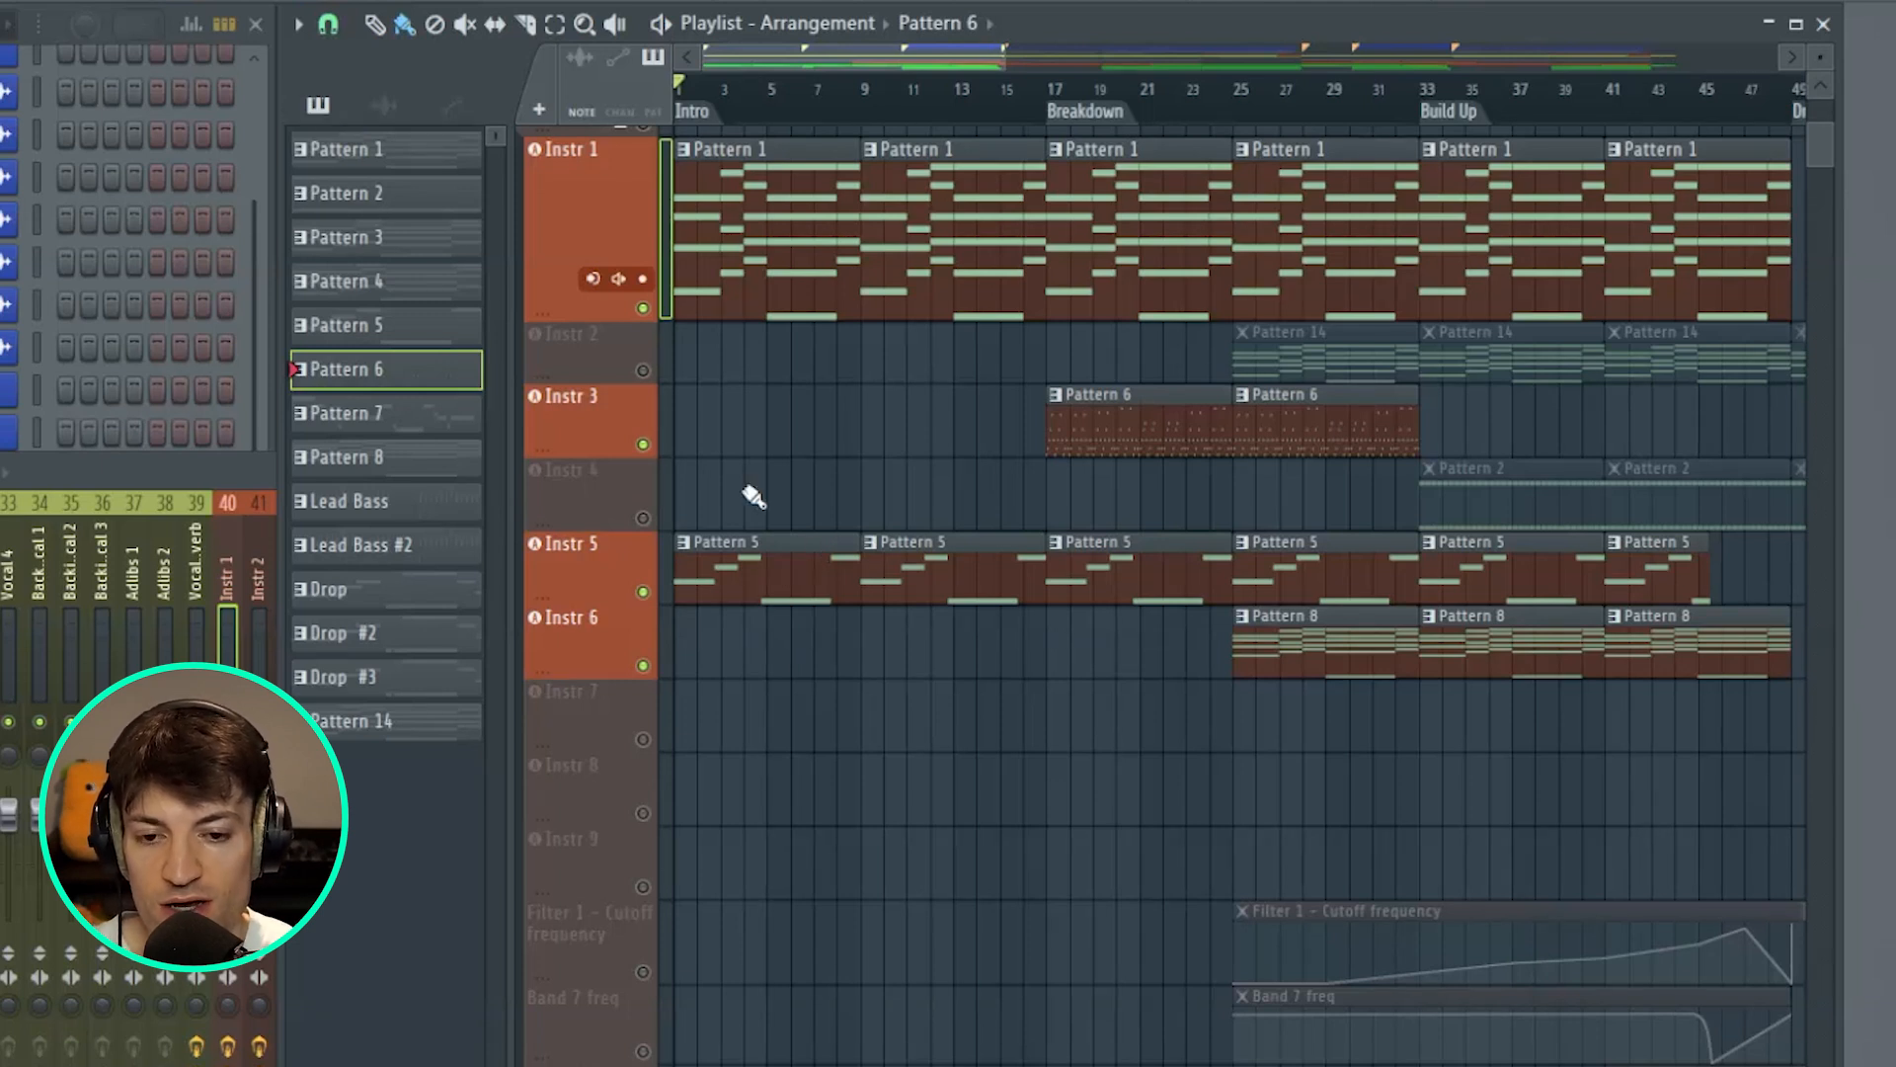
- Bring up the mixer, play back the Intro from bar 1 and select the Instr 5 mixer channel
click(238, 626)
click(258, 637)
key(space)
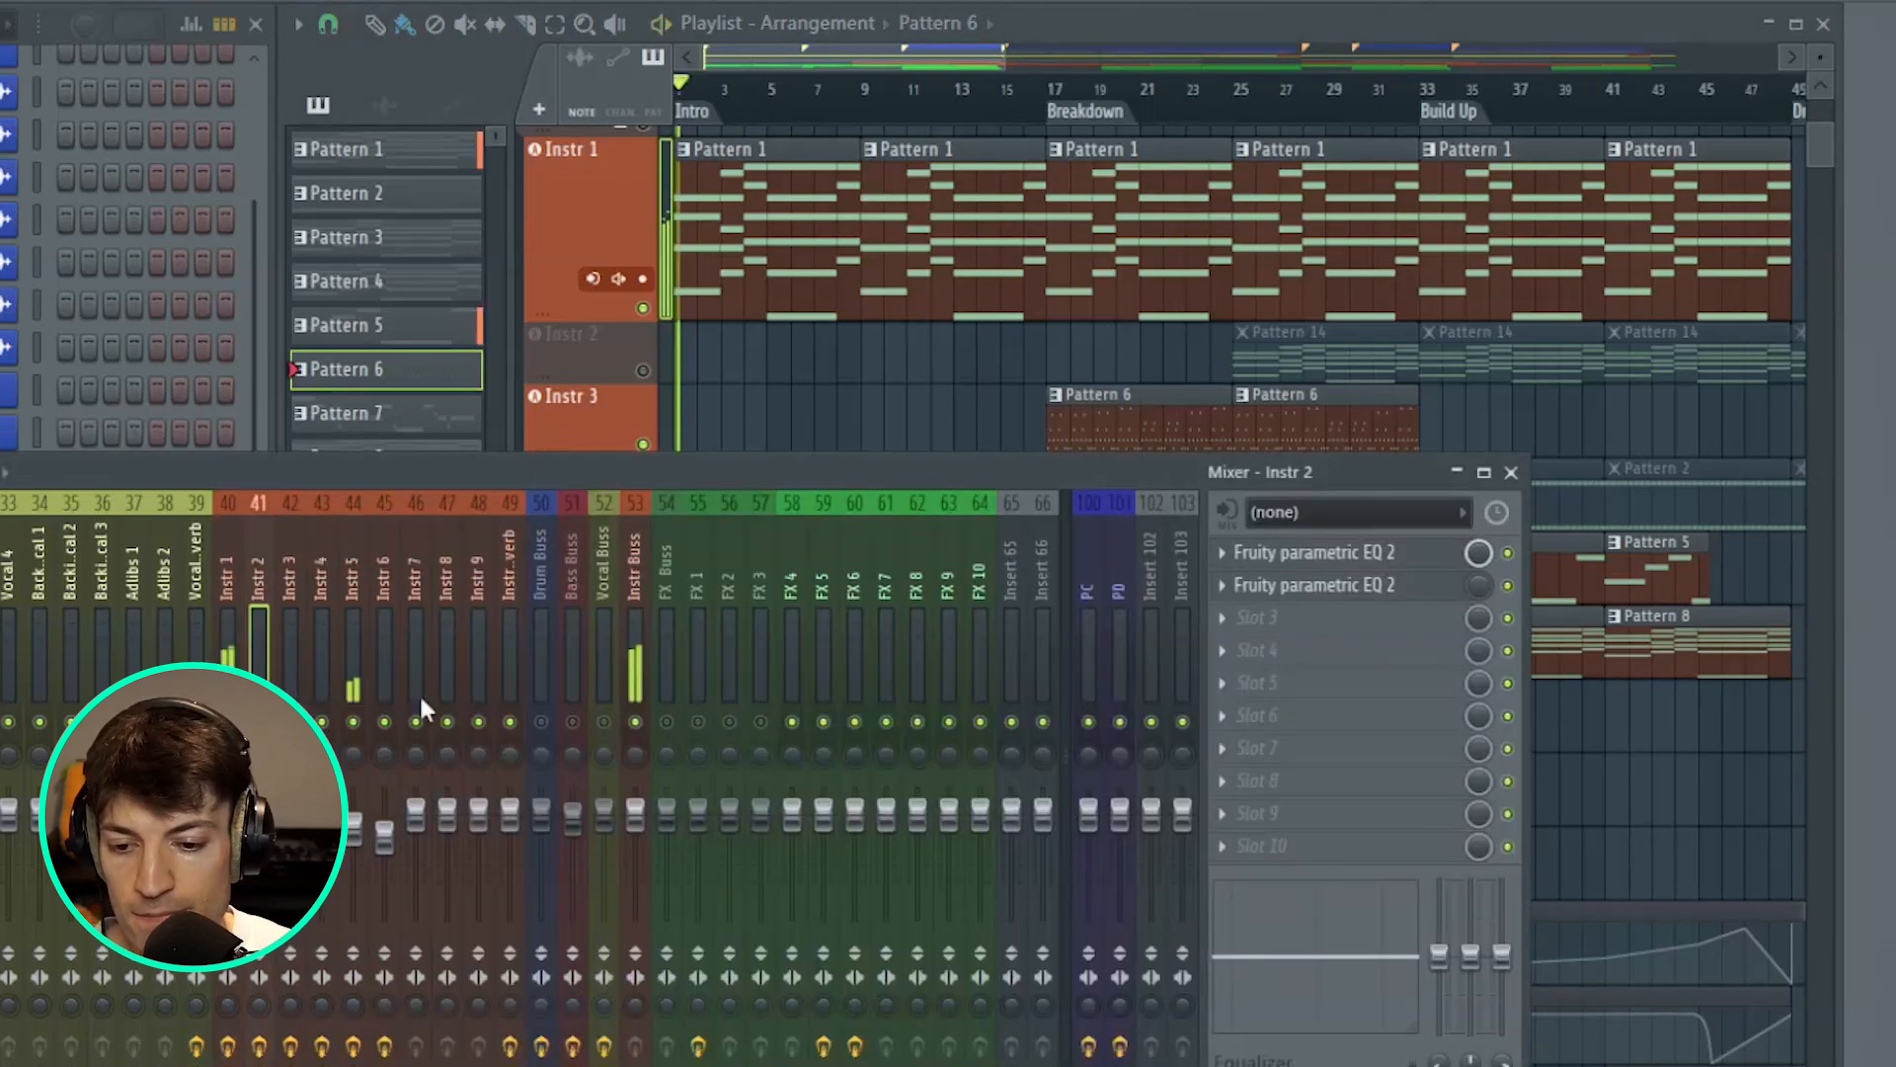
click(353, 662)
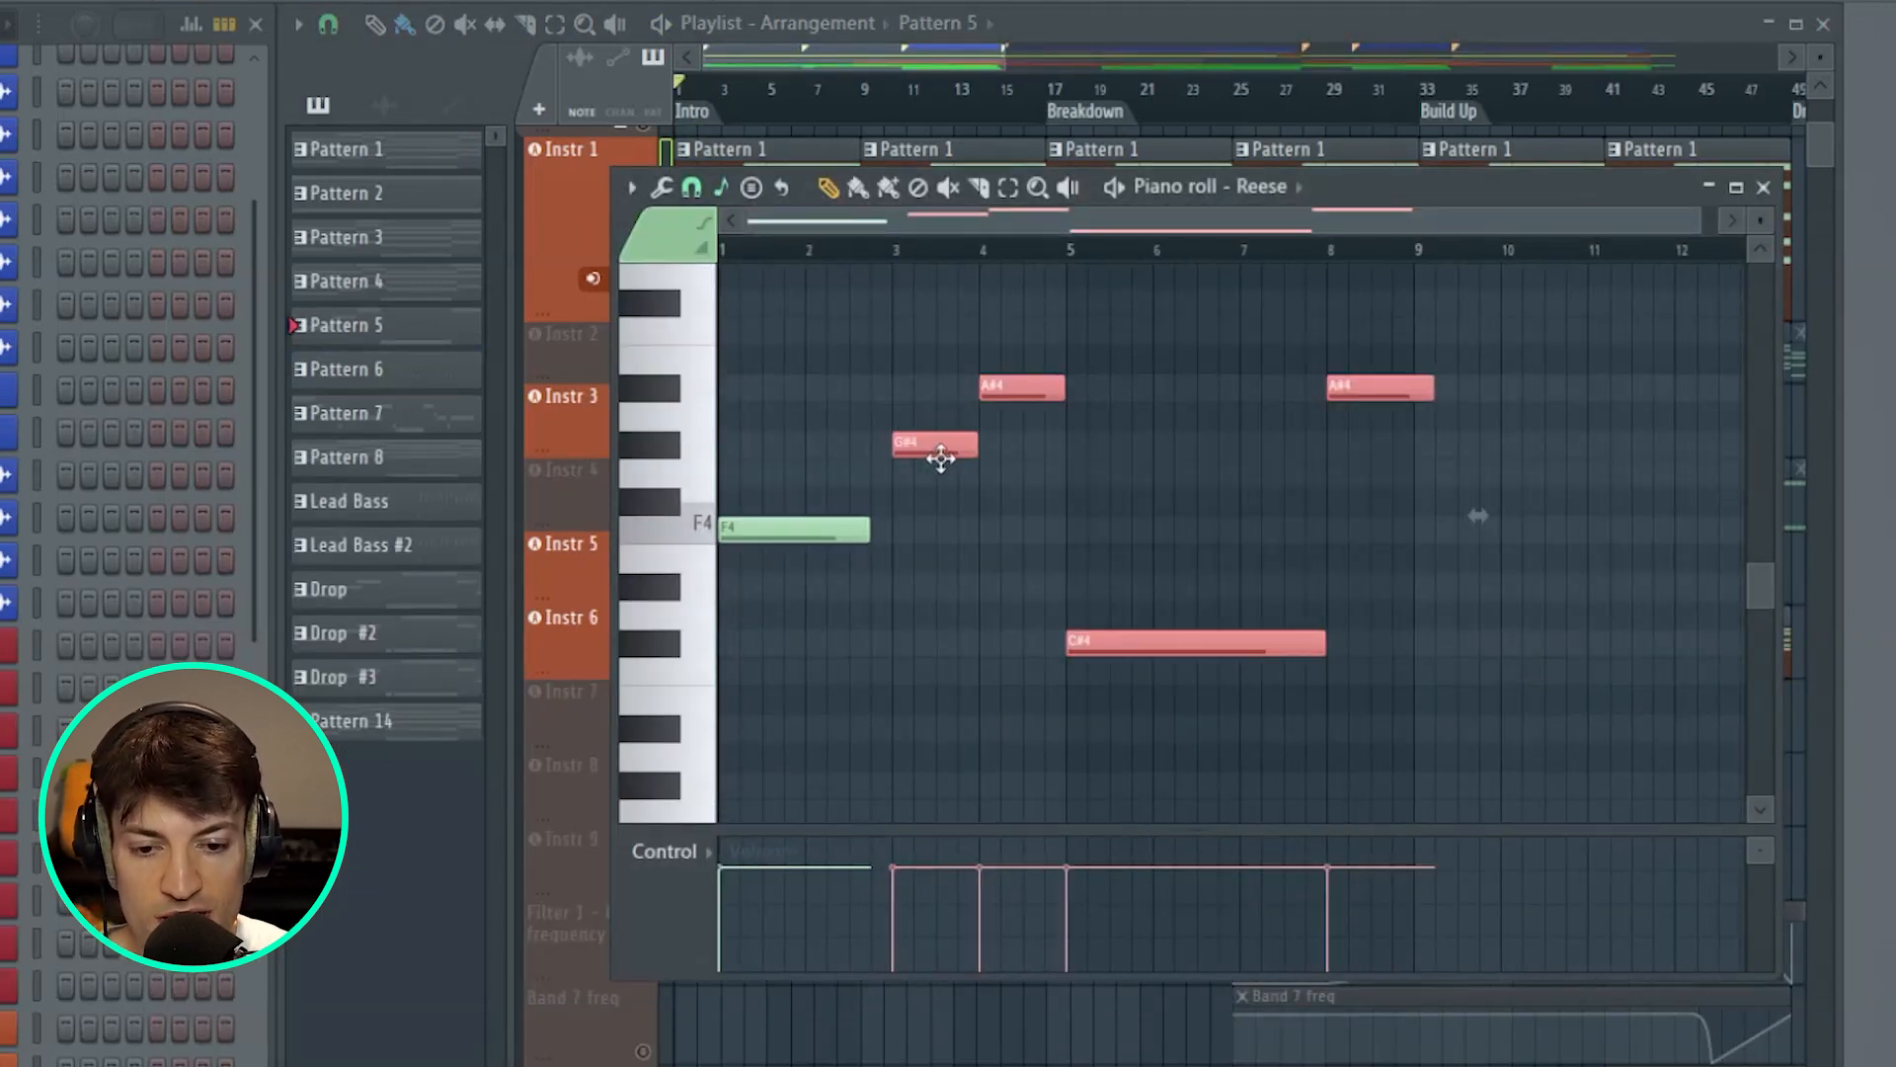
- Play back the Reese bass notes of Pattern 5 with the chords from bar 1 and close the piano roll
click(931, 555)
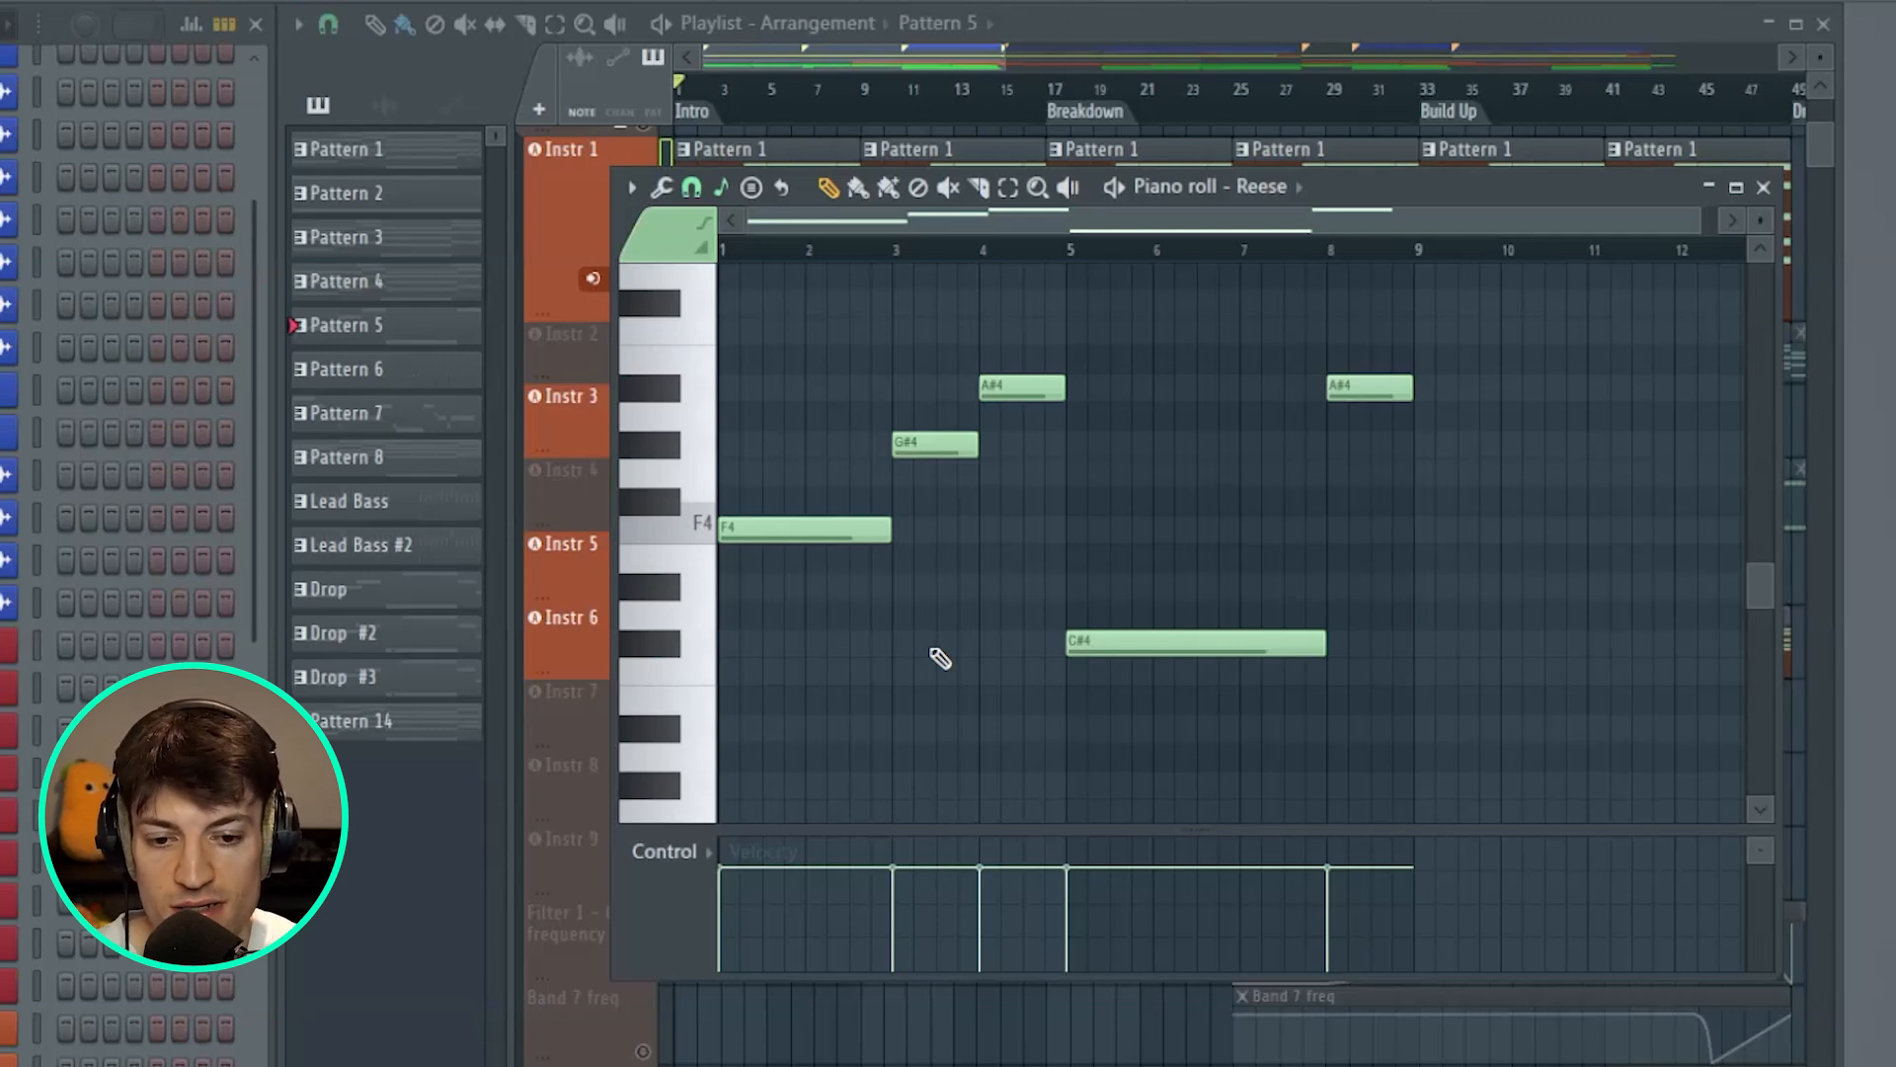
key(space)
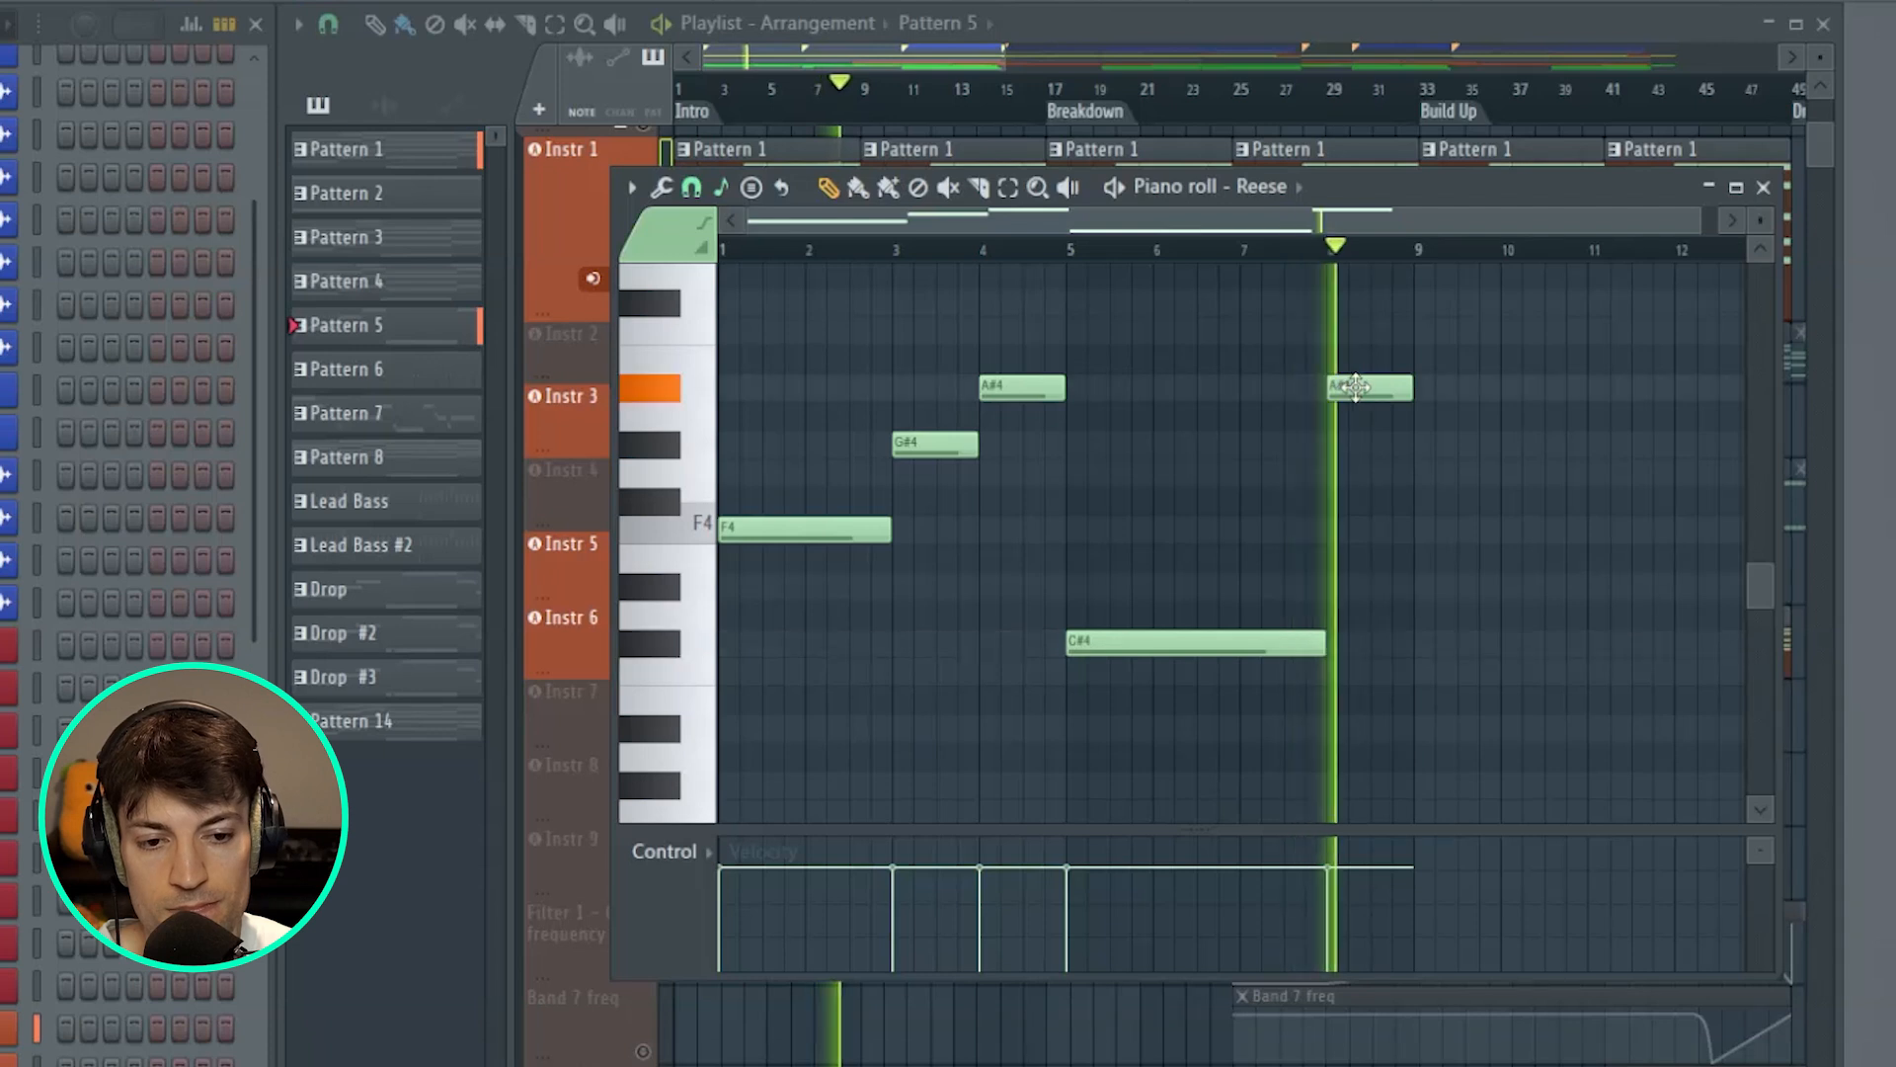
click(1763, 187)
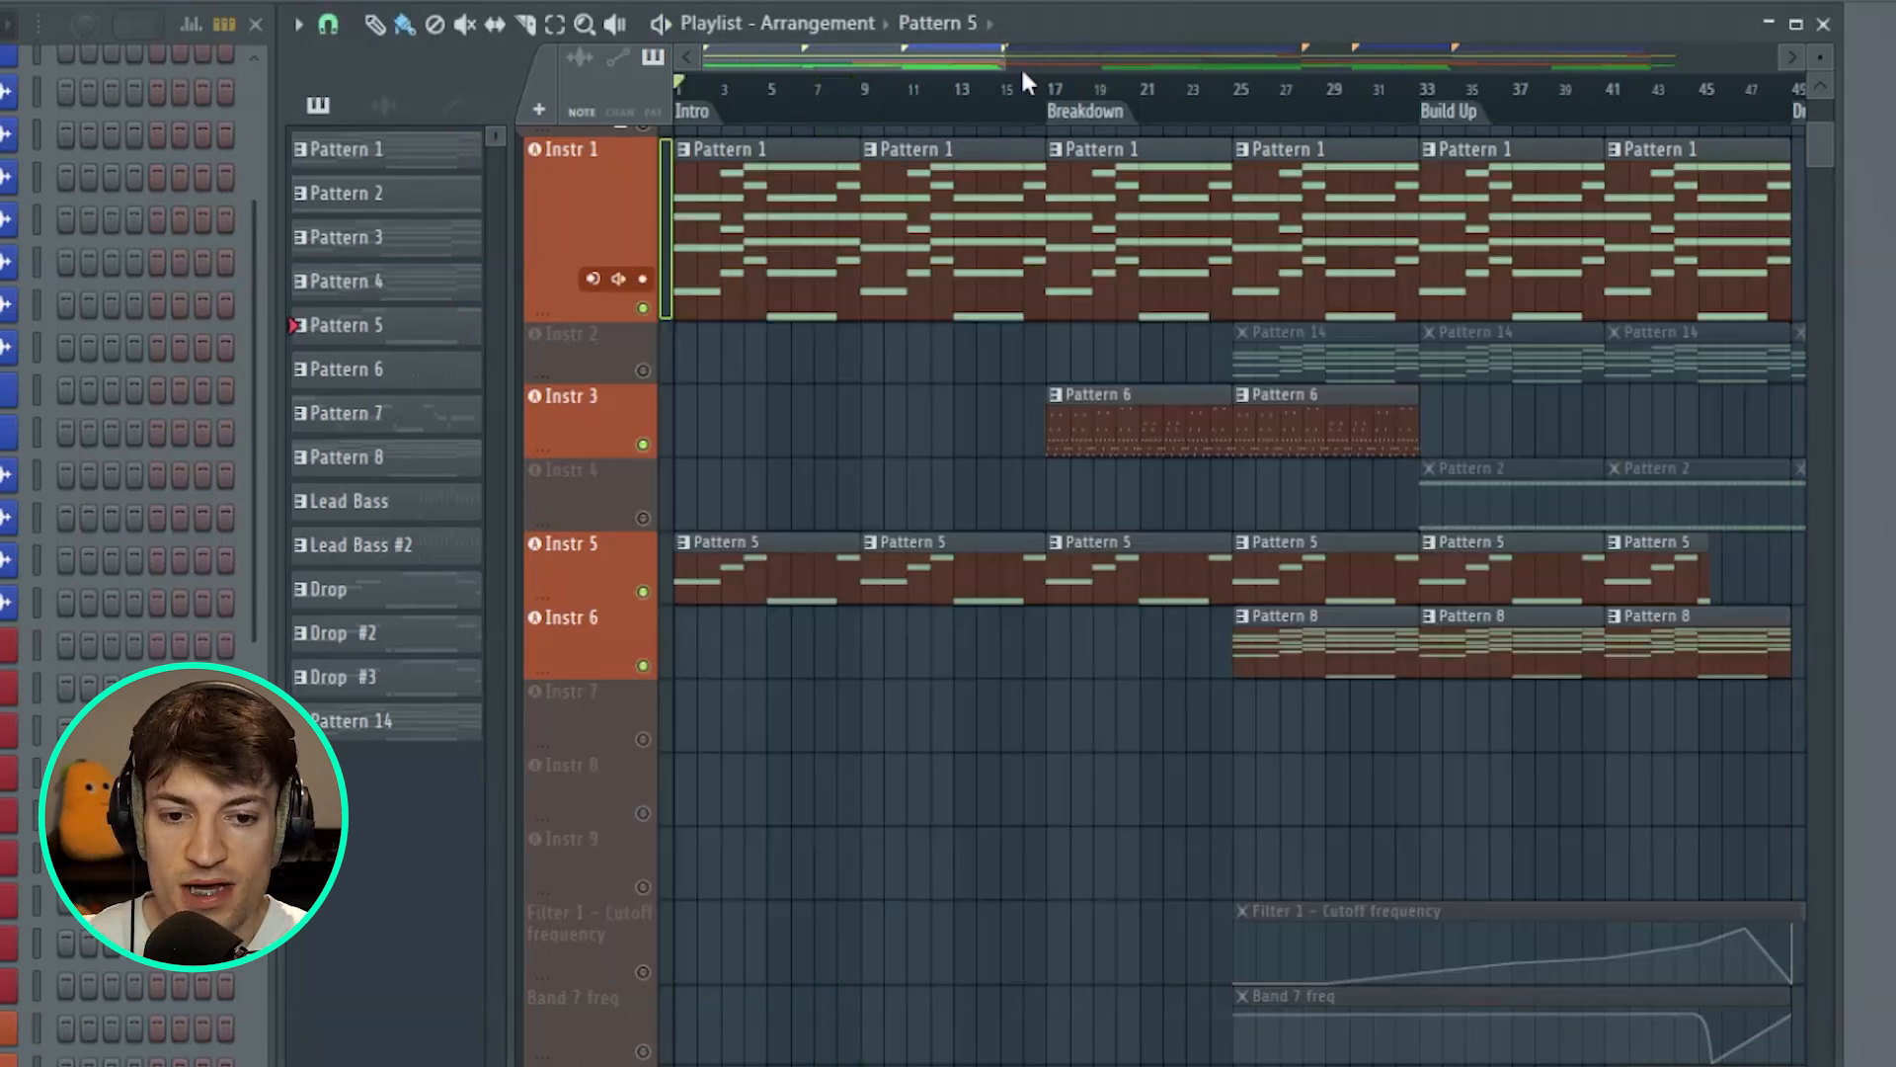
- Enable the Instr 2 and Instr 4 tracks so all six instrument layers are active
drag(1048, 65, 1169, 74)
click(643, 371)
click(645, 517)
scroll(800, 249, up, 2)
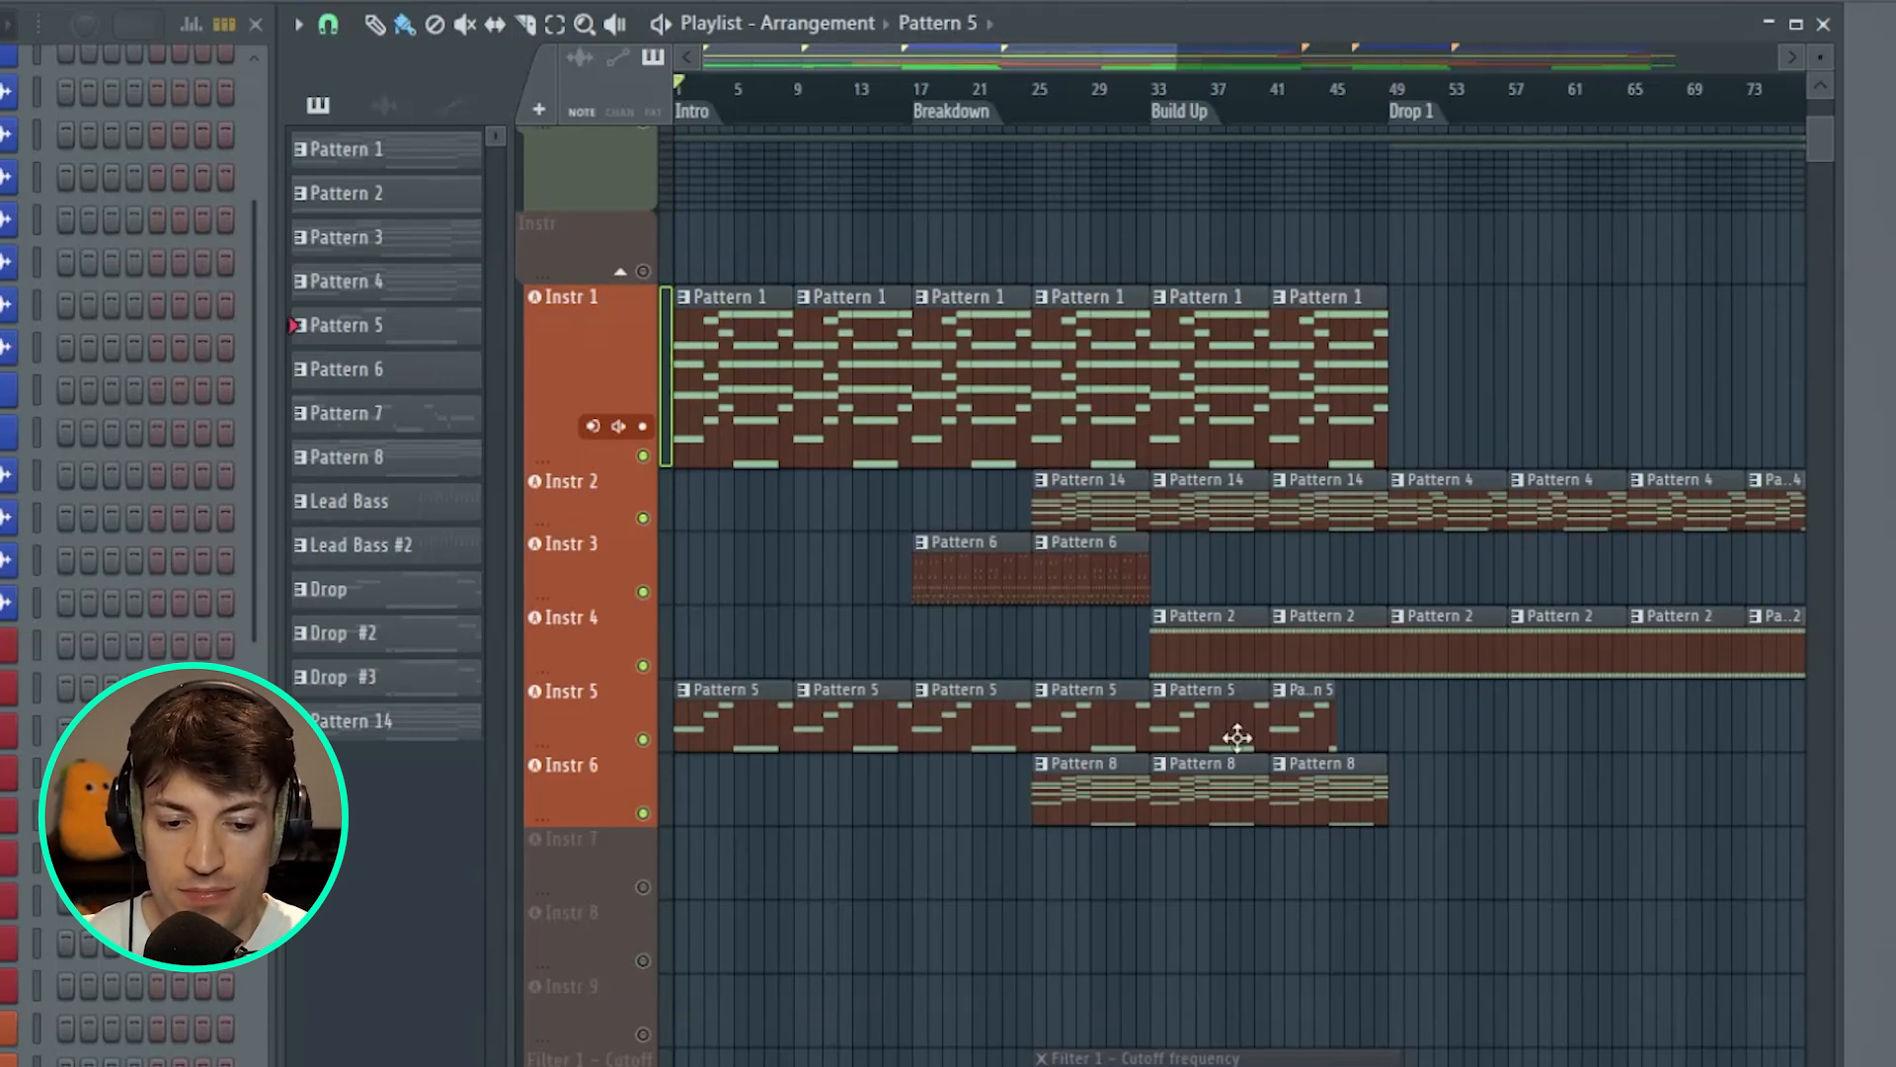
- Enlarge and solo the Instr 4 track, then view its Pattern 2 lead notes at the Build Up
scroll(1196, 112, up, 3)
drag(618, 668, 624, 757)
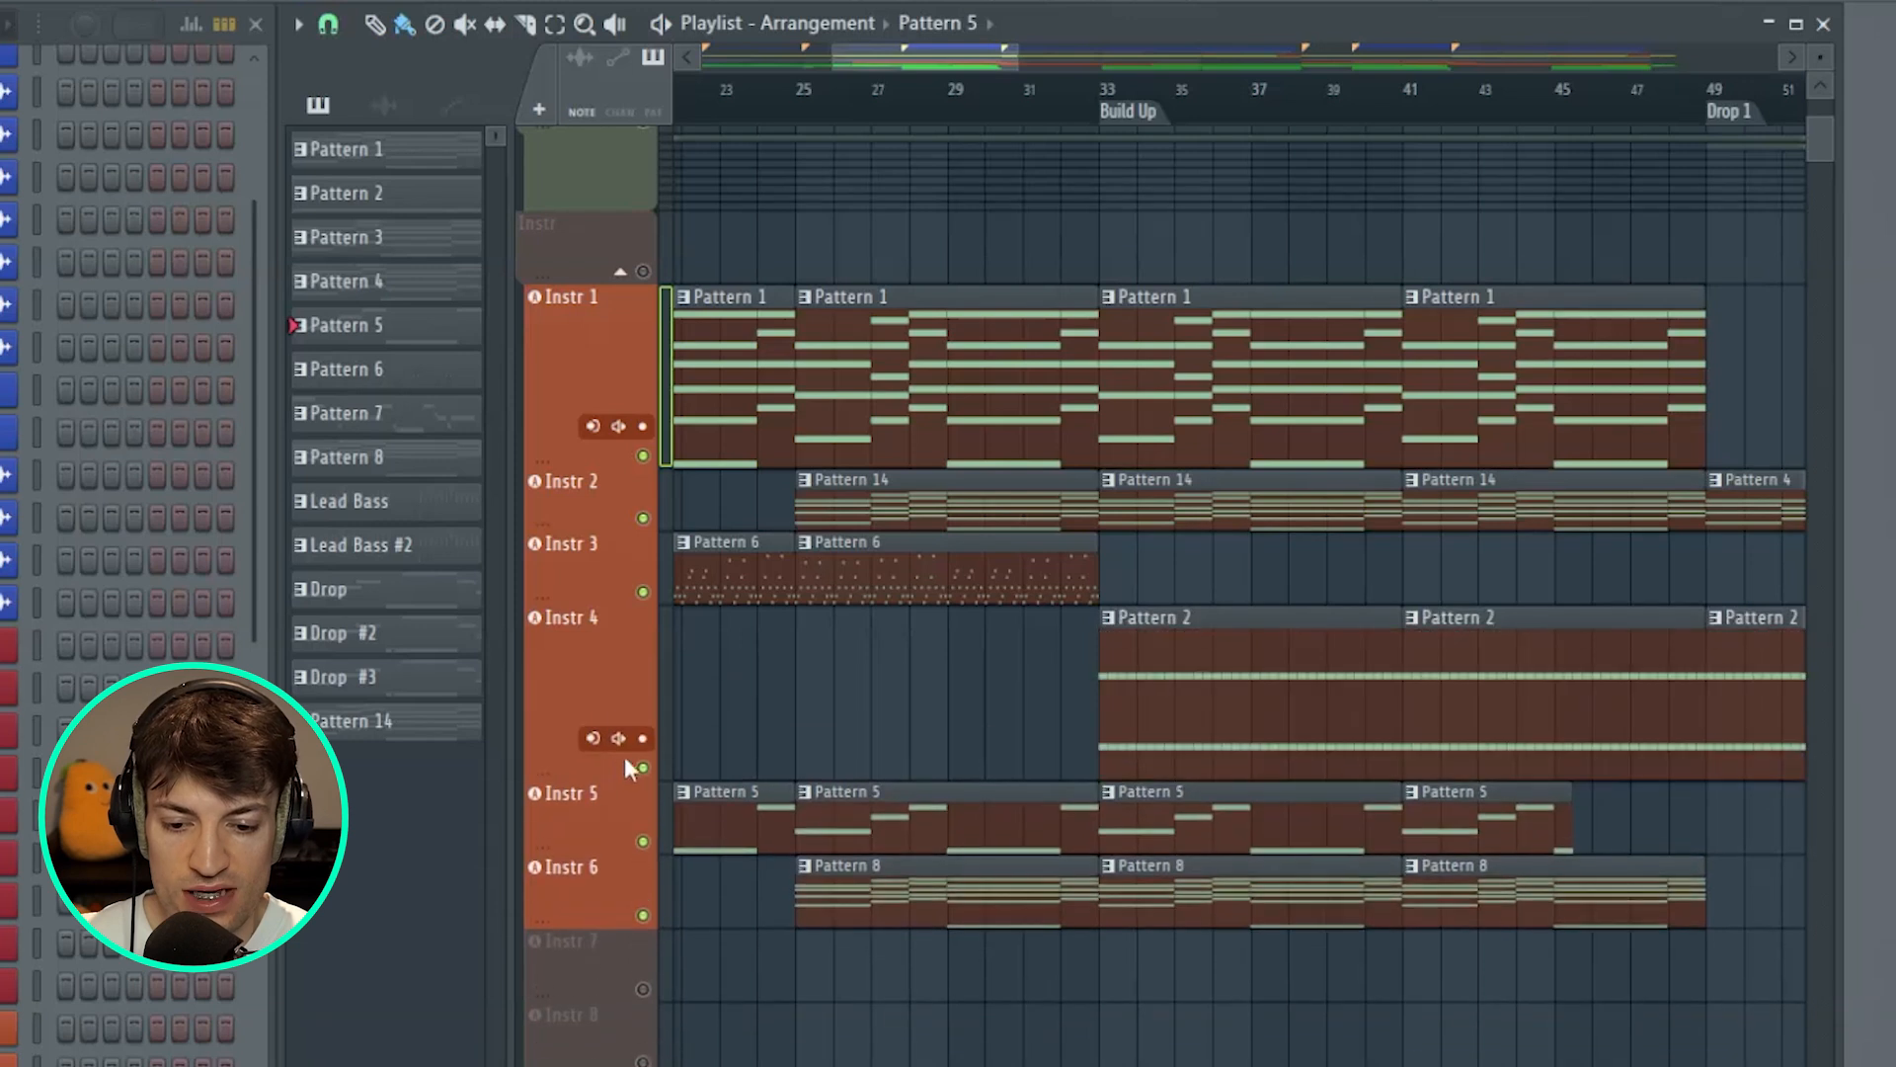
ctrl+click(643, 766)
click(1100, 89)
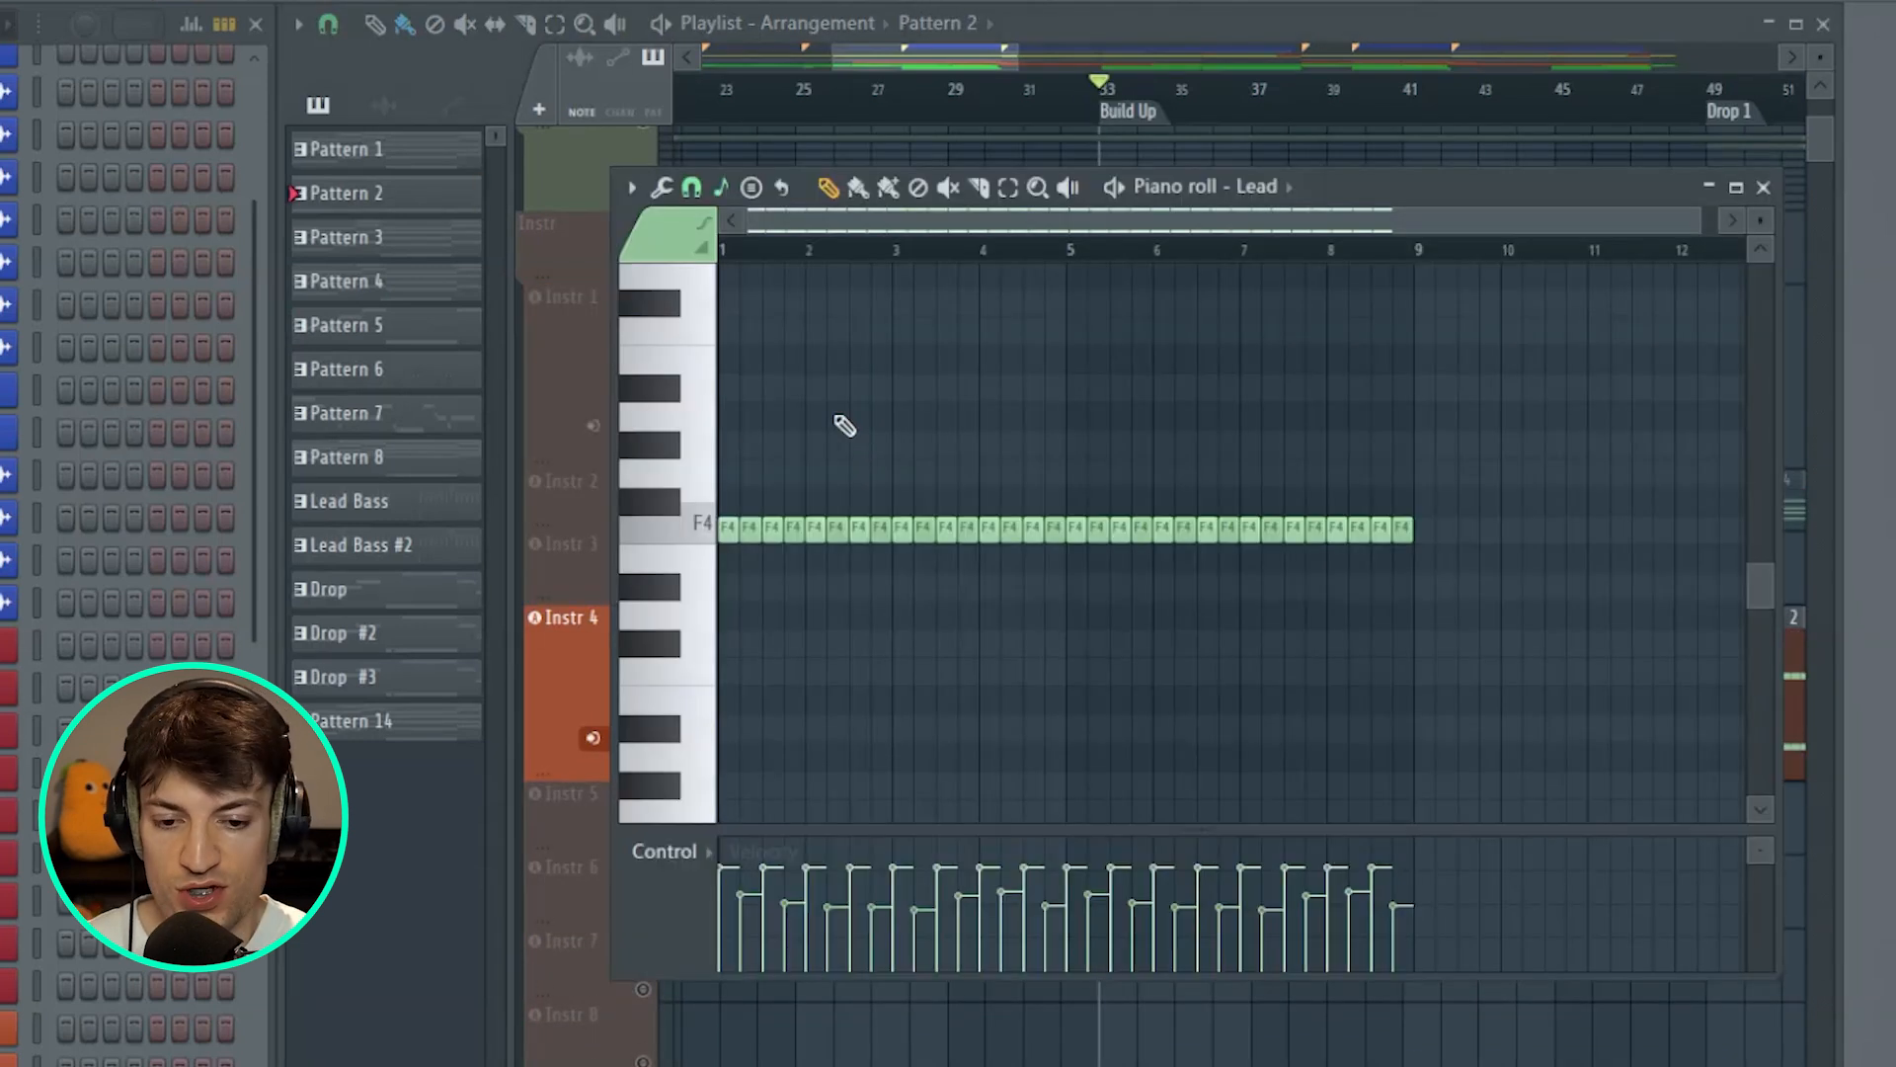
click(1764, 187)
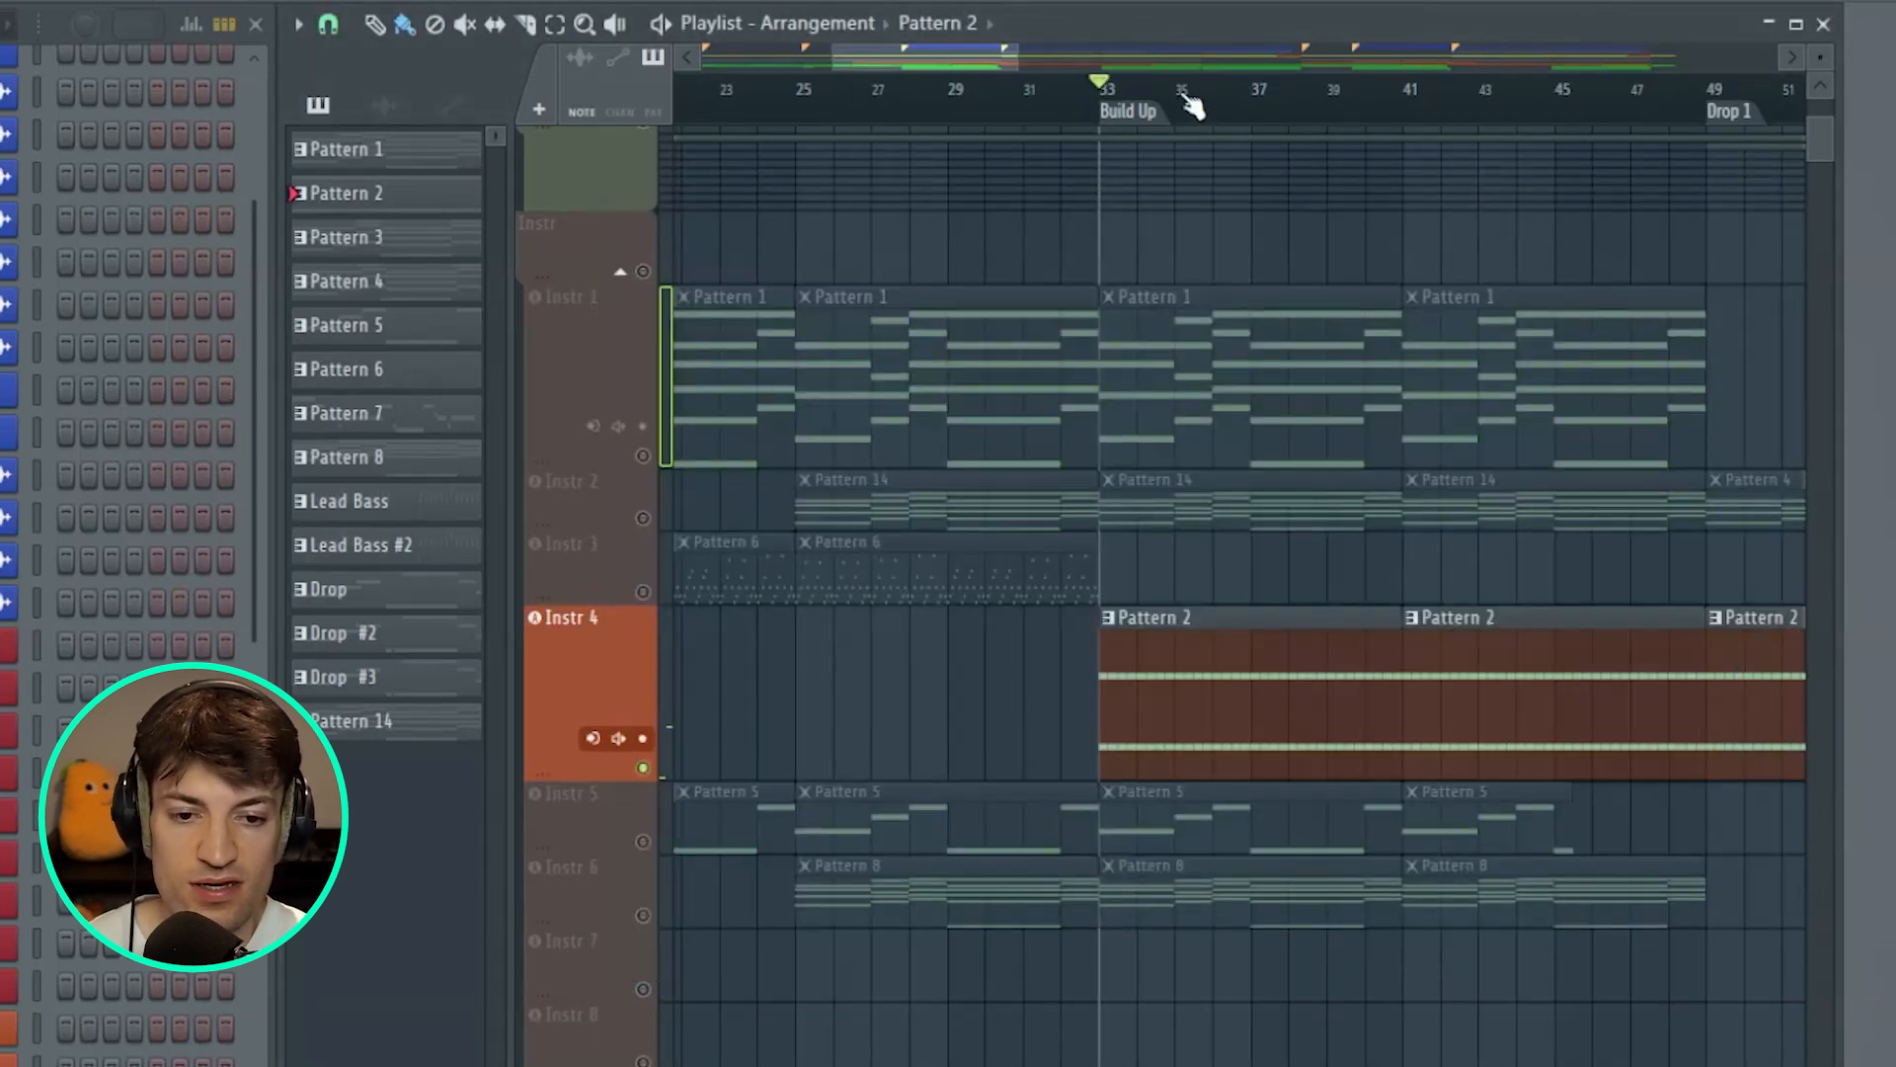
- Toggle the solo on Instr 4 and play back the Build Up from bar 33
scroll(1158, 140, down, 2)
ctrl+click(643, 768)
key(space)
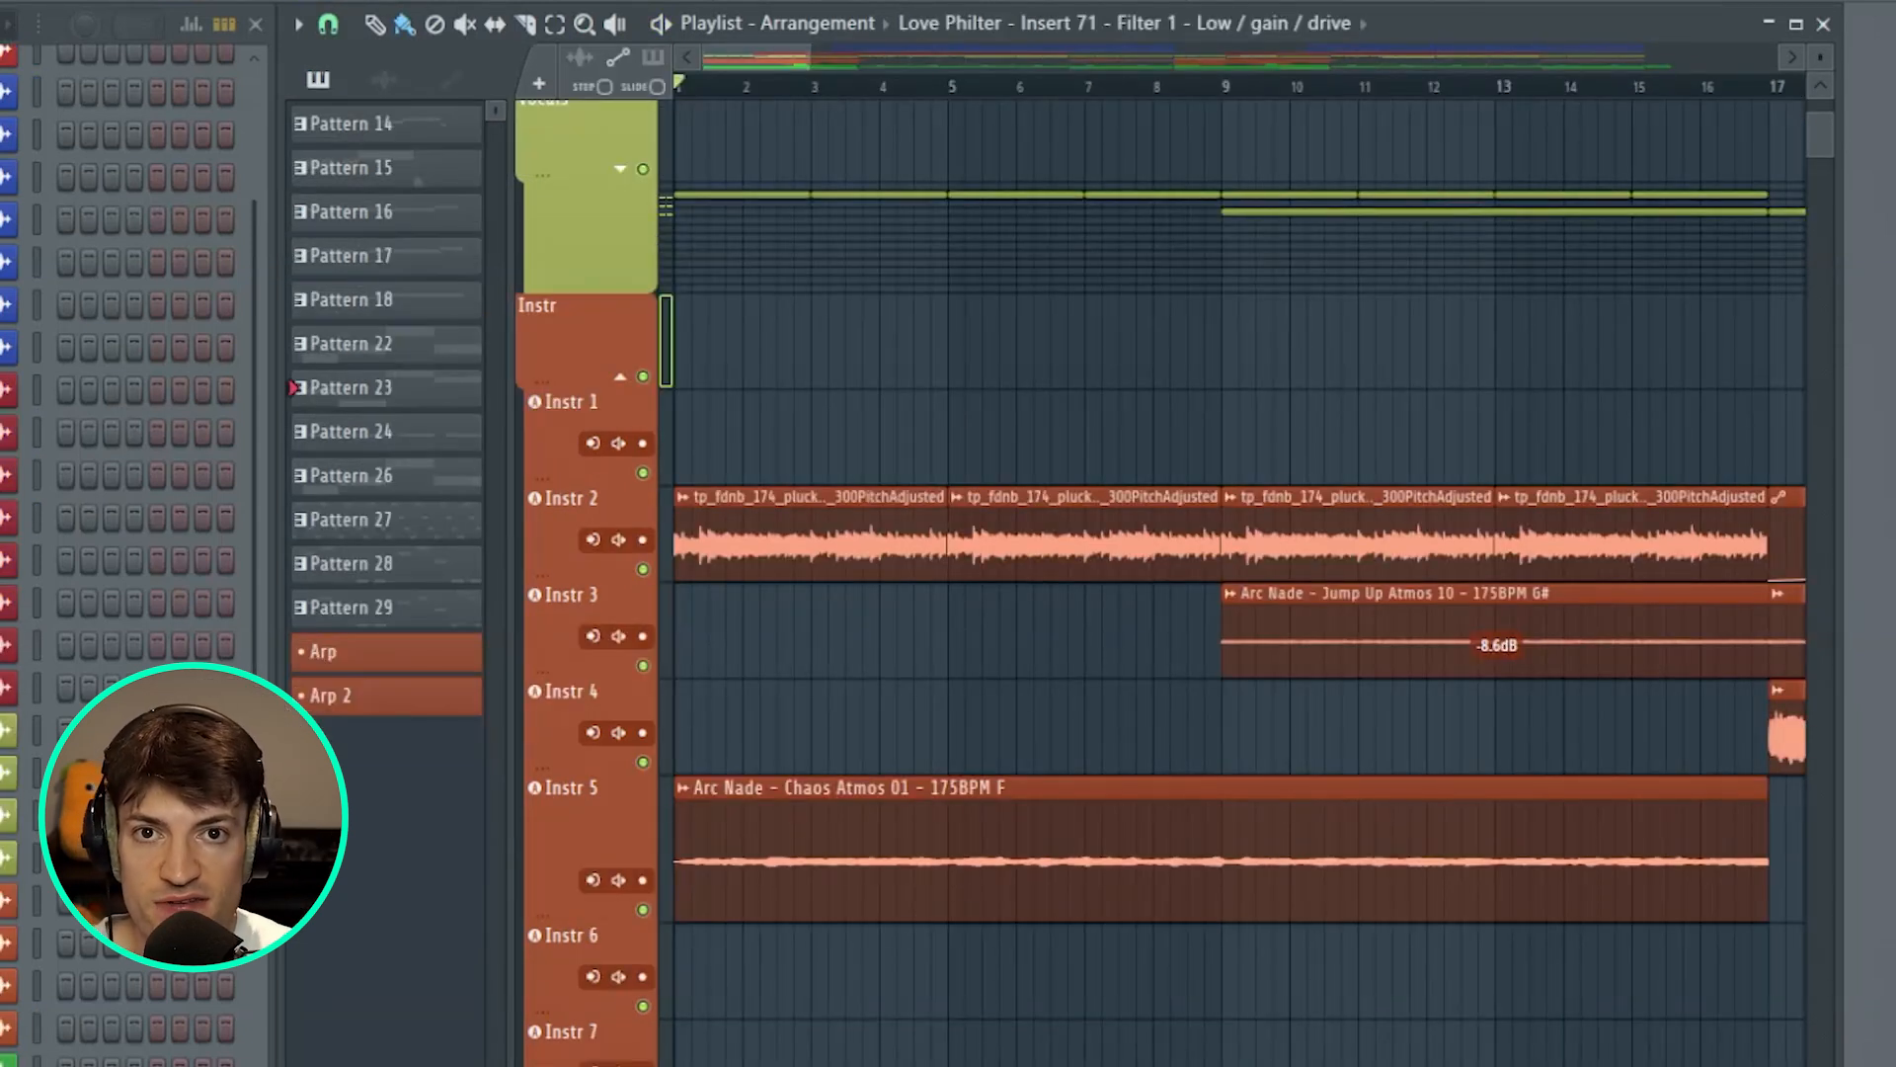
- In the second project, solo the Instr 2 track and play back its pluck loop from bar 1
scroll(882, 116, down, 2)
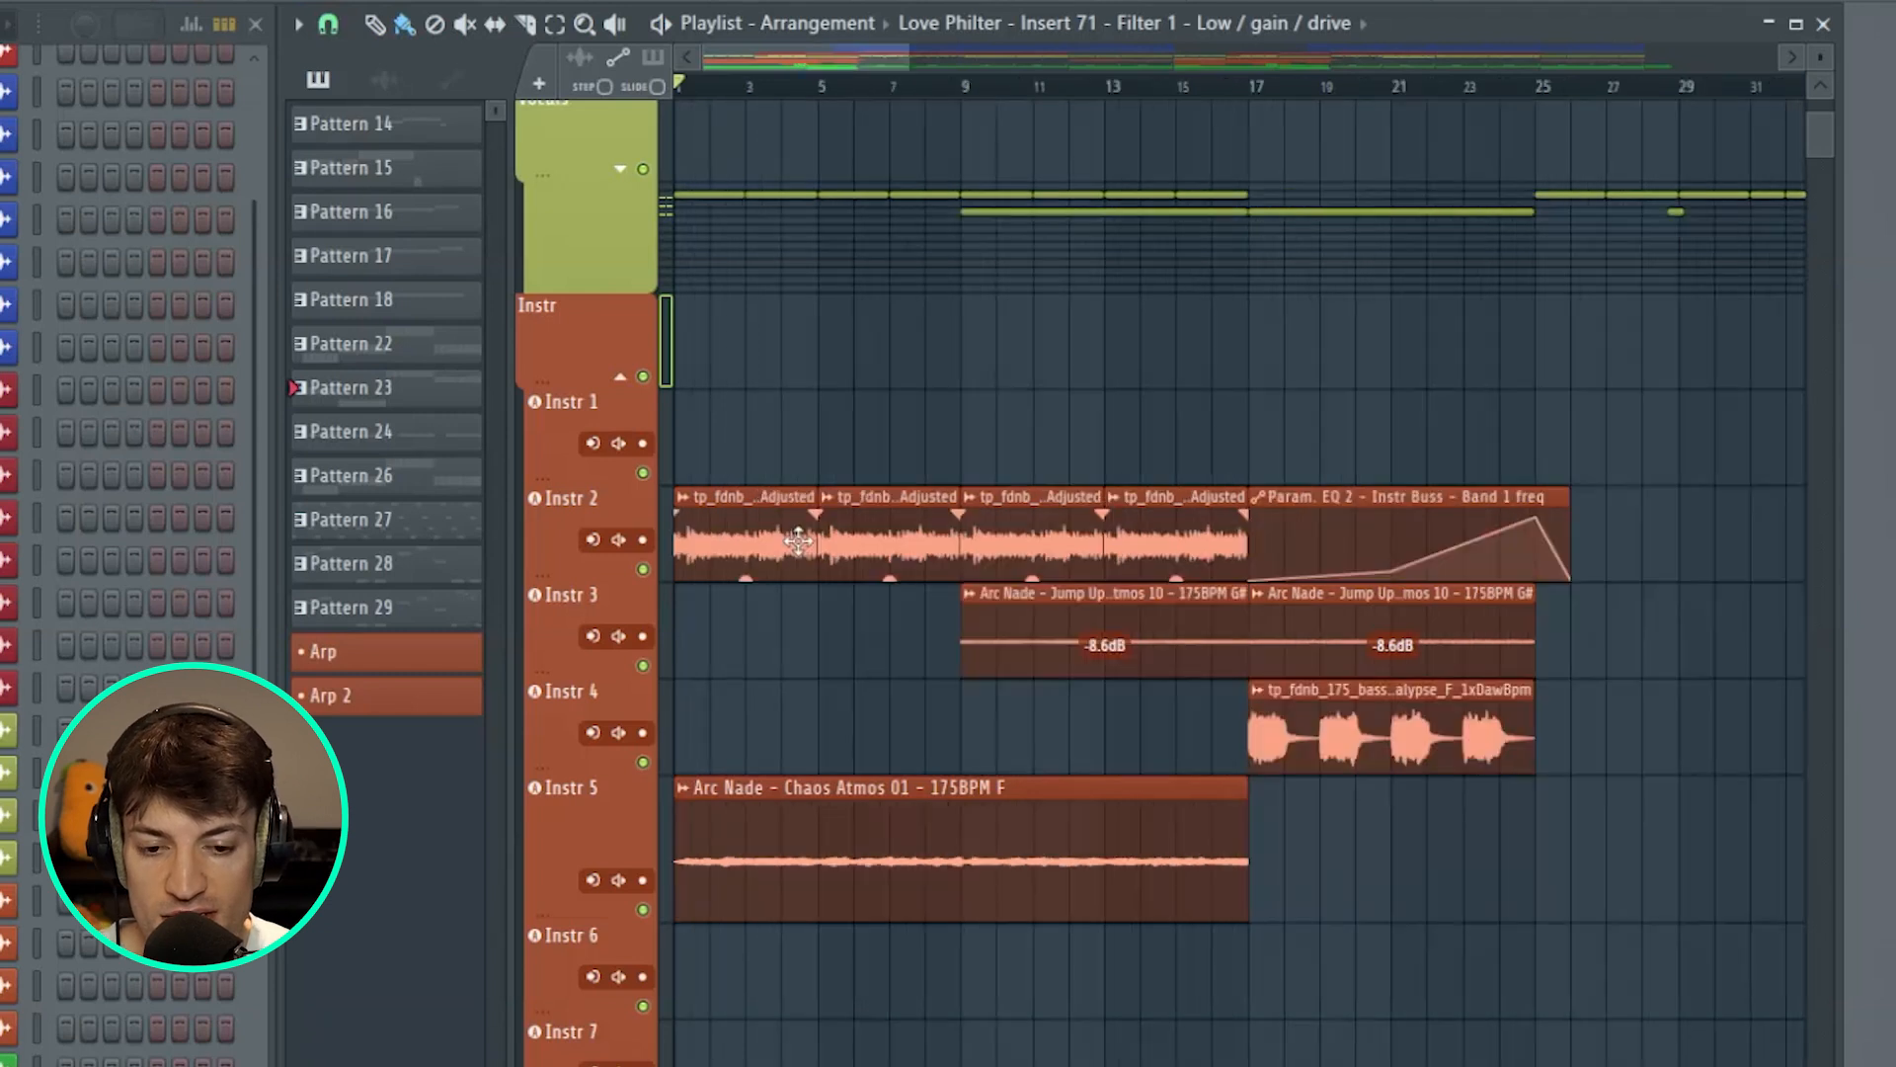
scroll(660, 410, down, 2)
ctrl+click(641, 376)
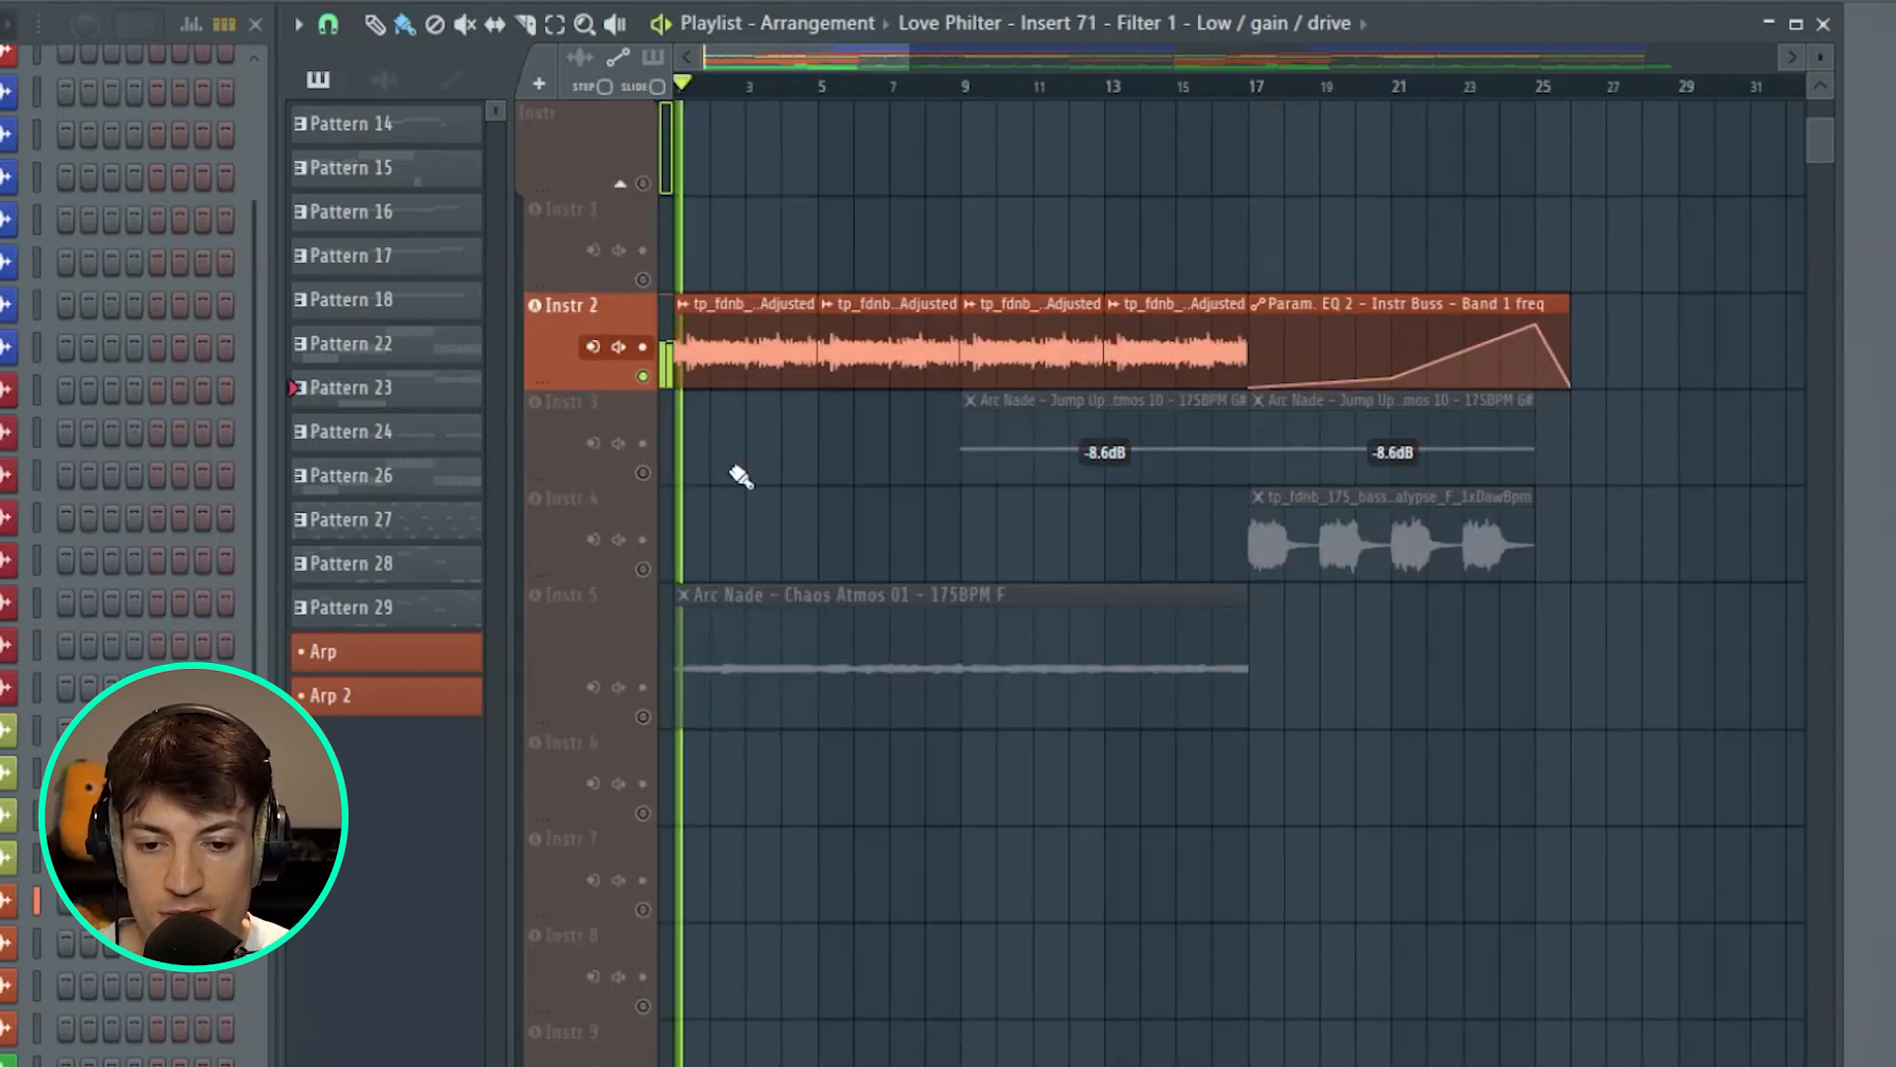
key(space)
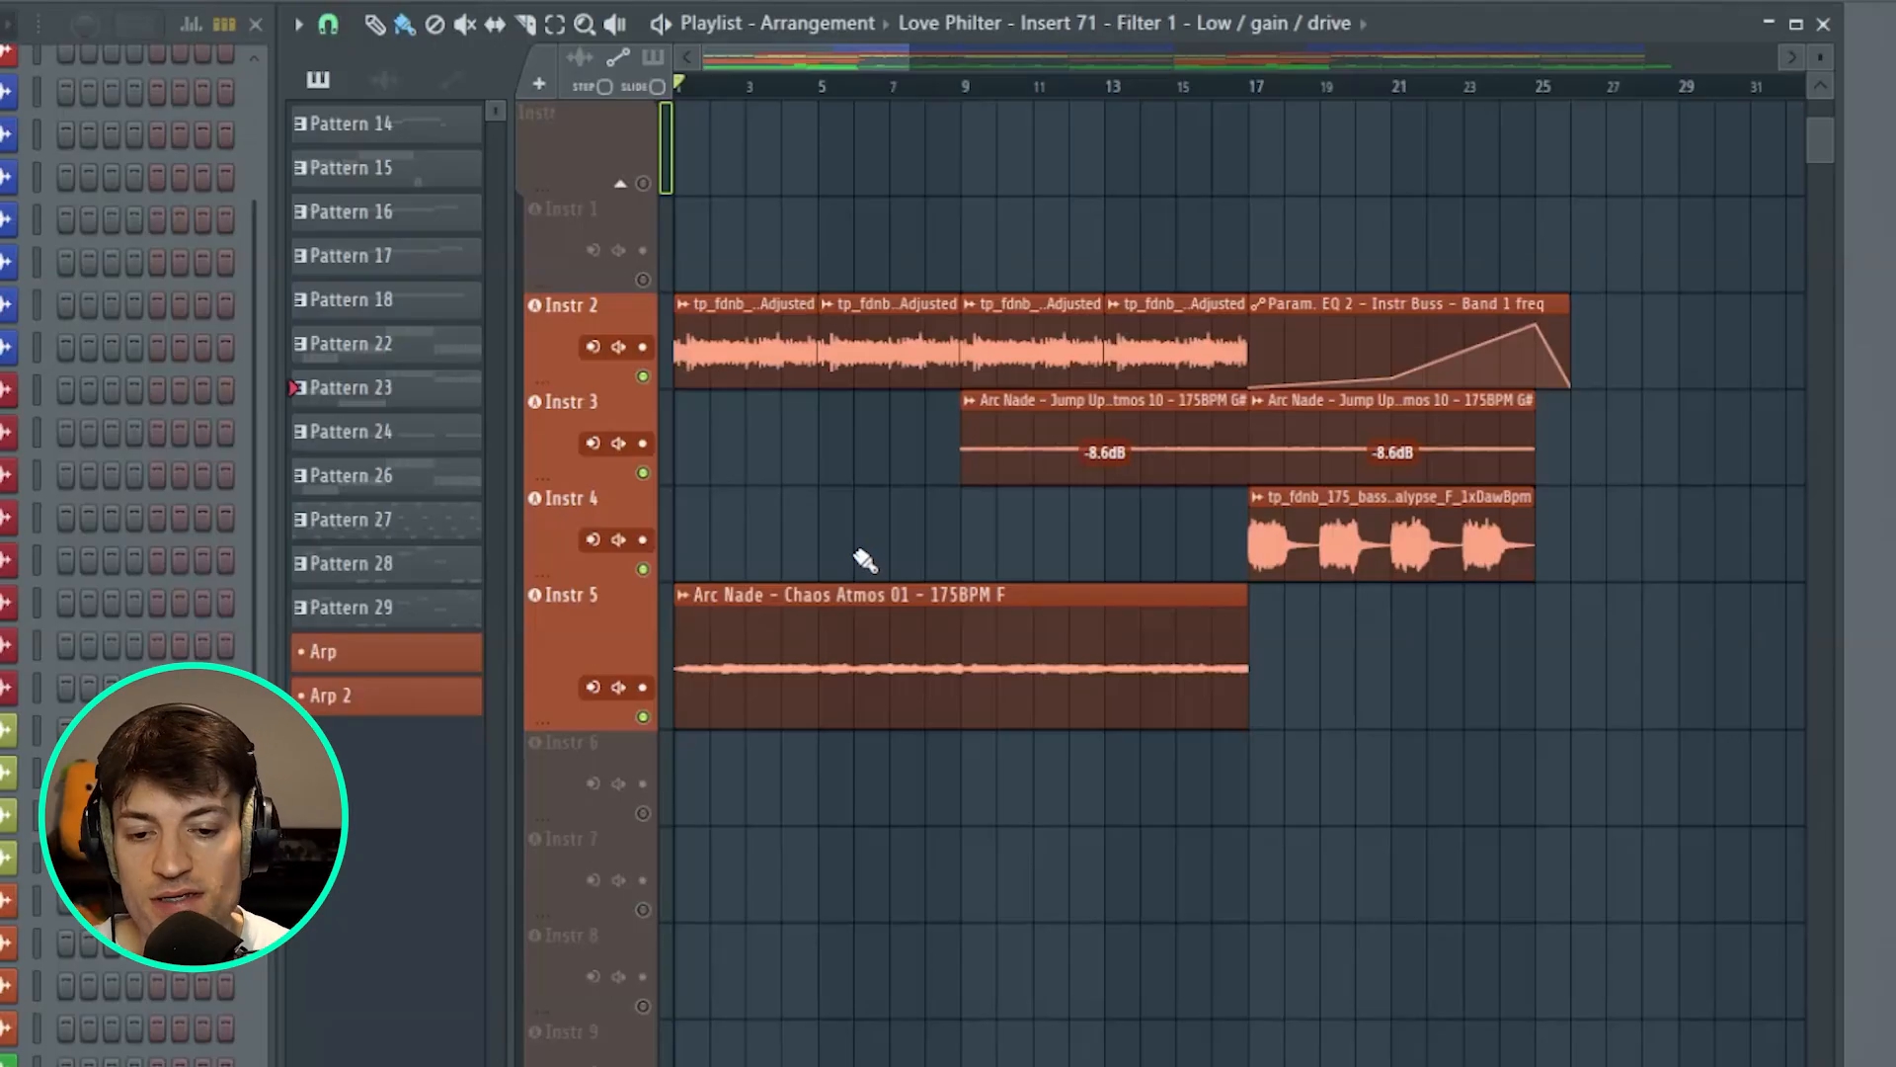
- Solo the Instr 5 track and play back its Chaos Atmos 01 sample from bar 1
ctrl+click(643, 716)
key(space)
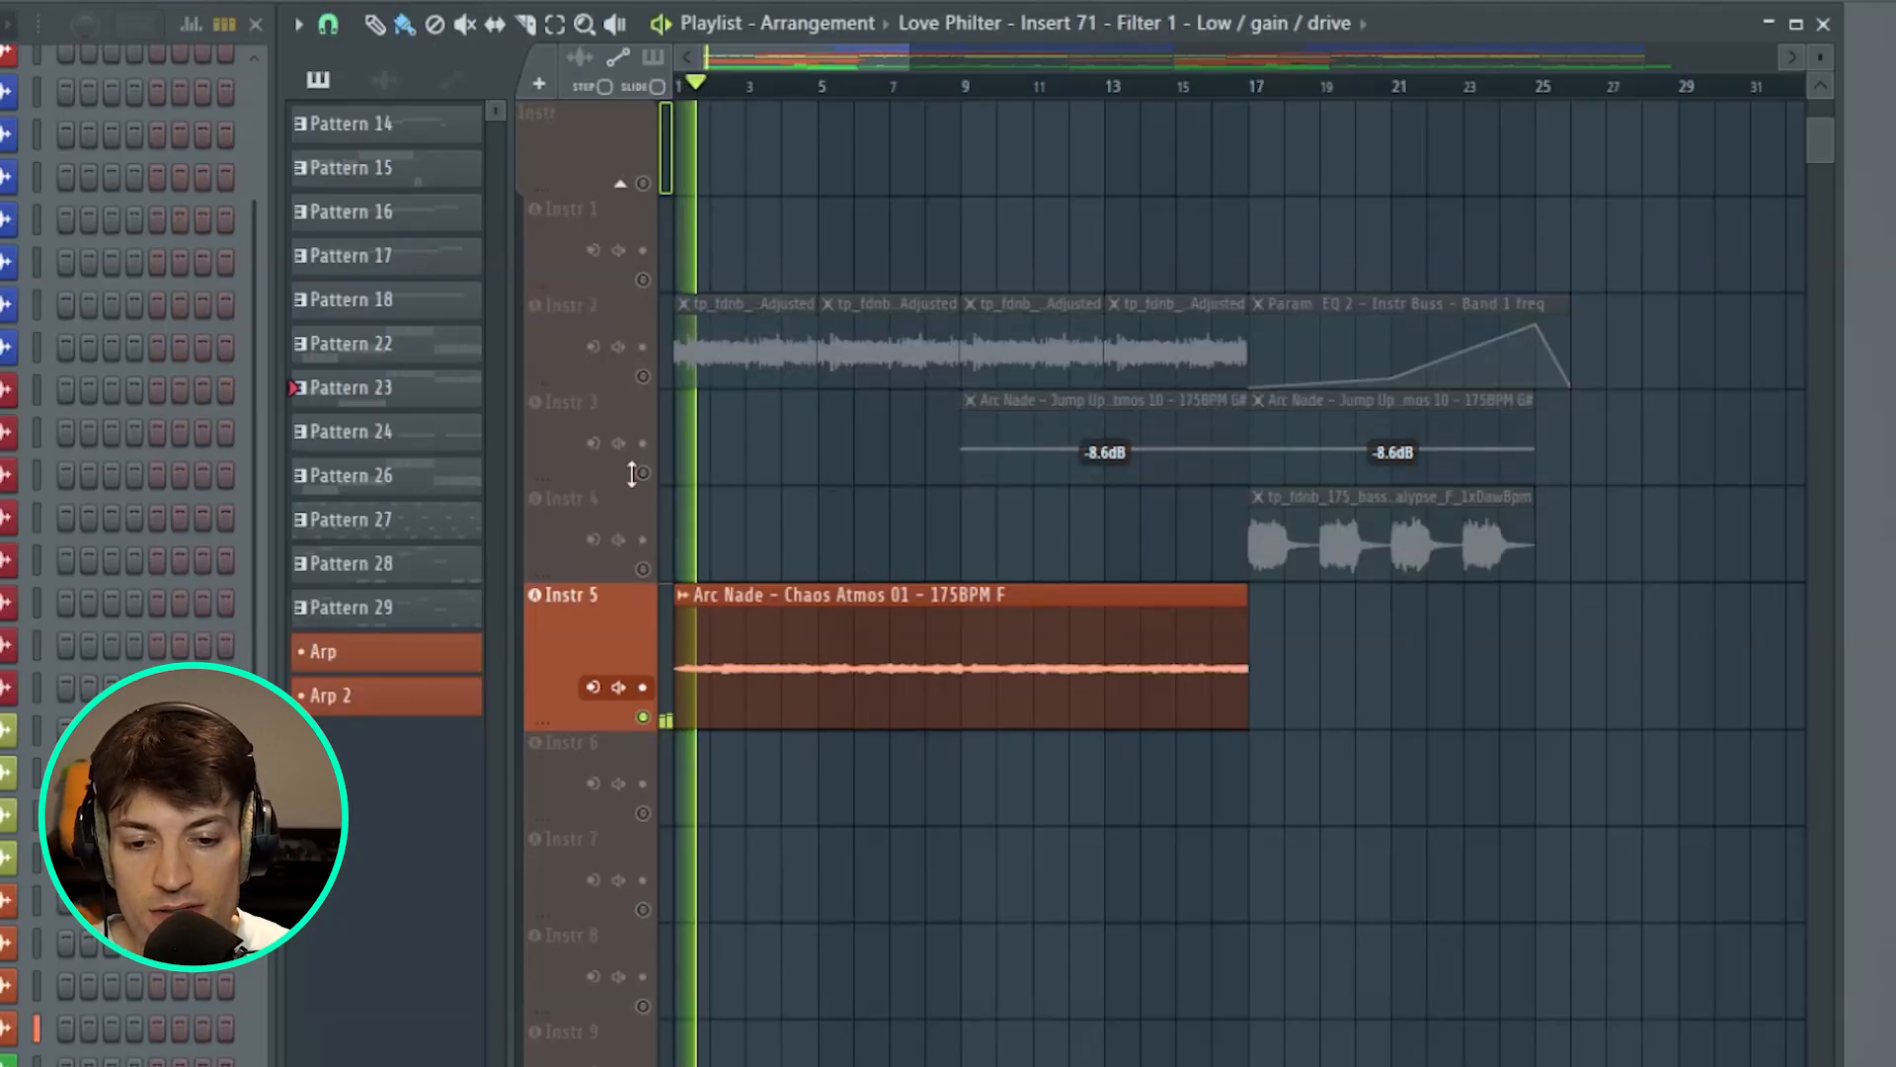
key(space)
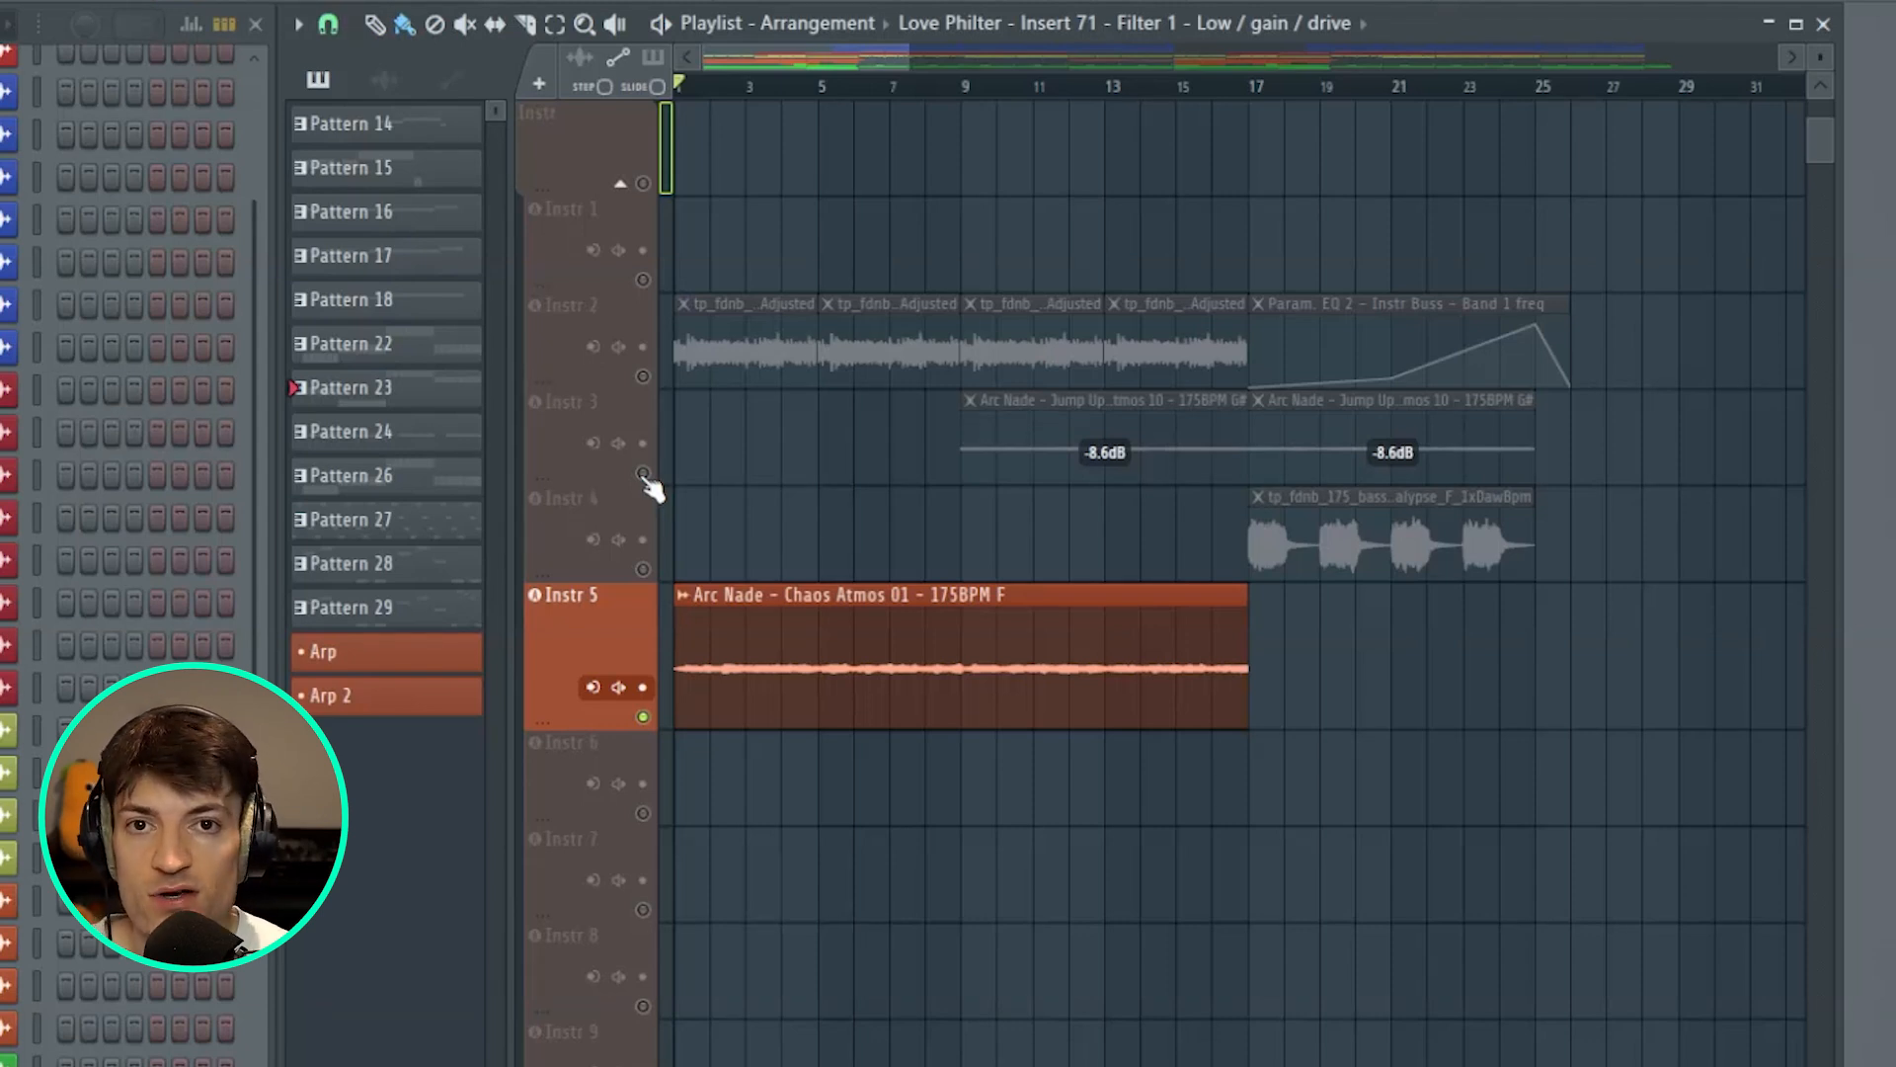
- Enable the Instr 4, Instr 3 and Instr 2 tracks alongside Instr 5 and play back the combined intro from bar 1
click(643, 571)
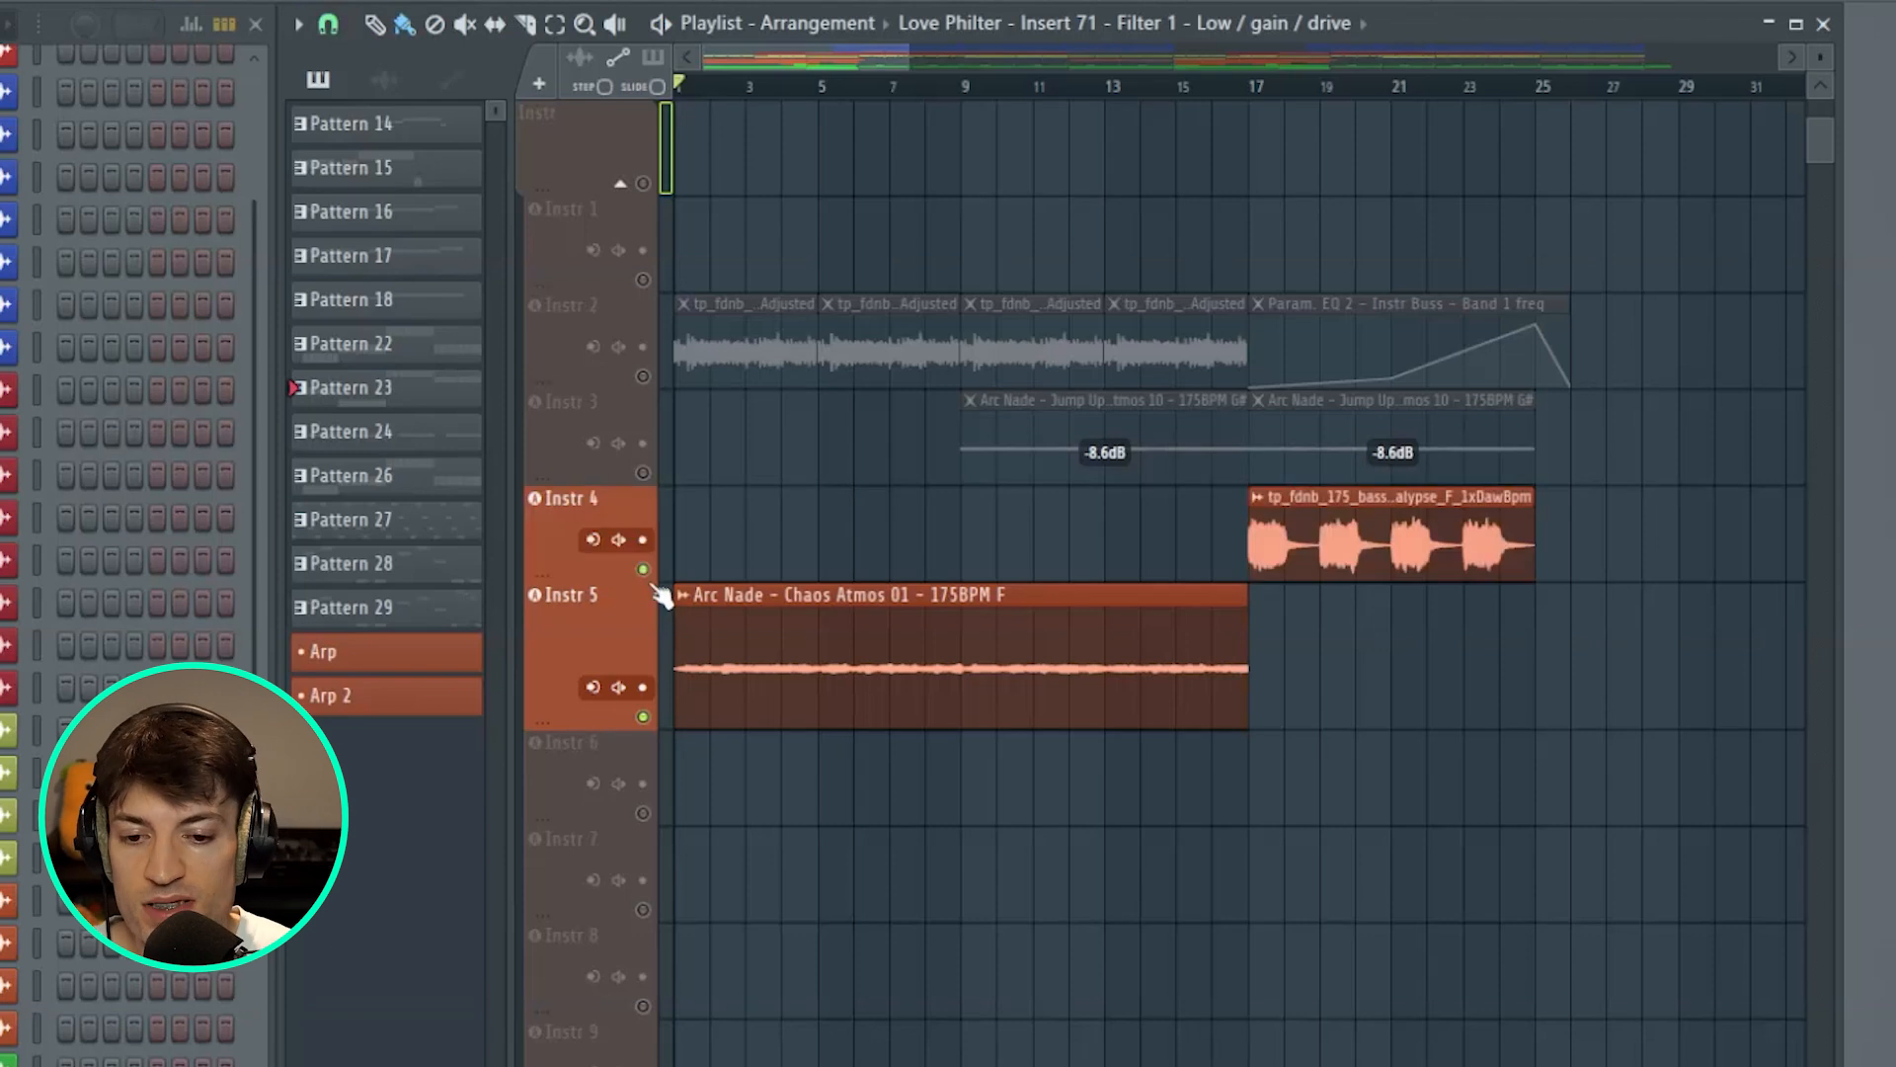
click(644, 475)
click(643, 376)
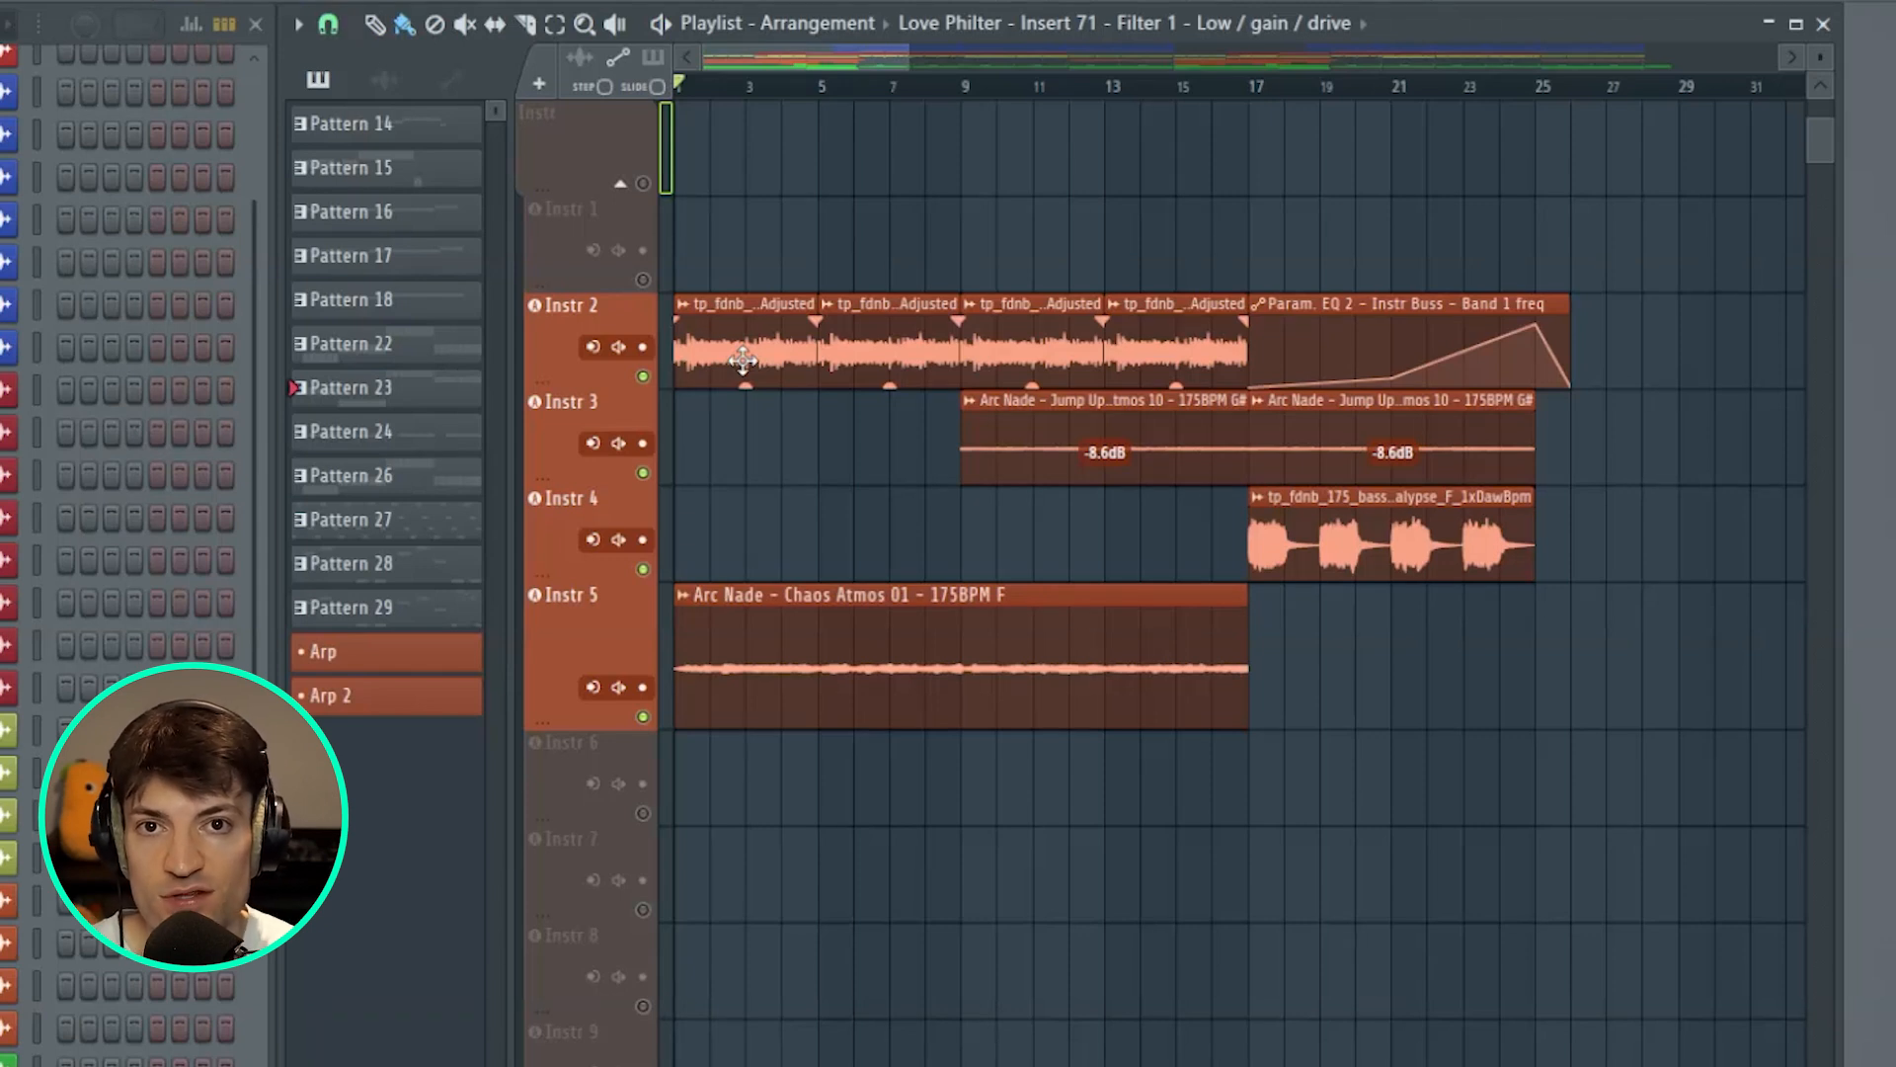
key(space)
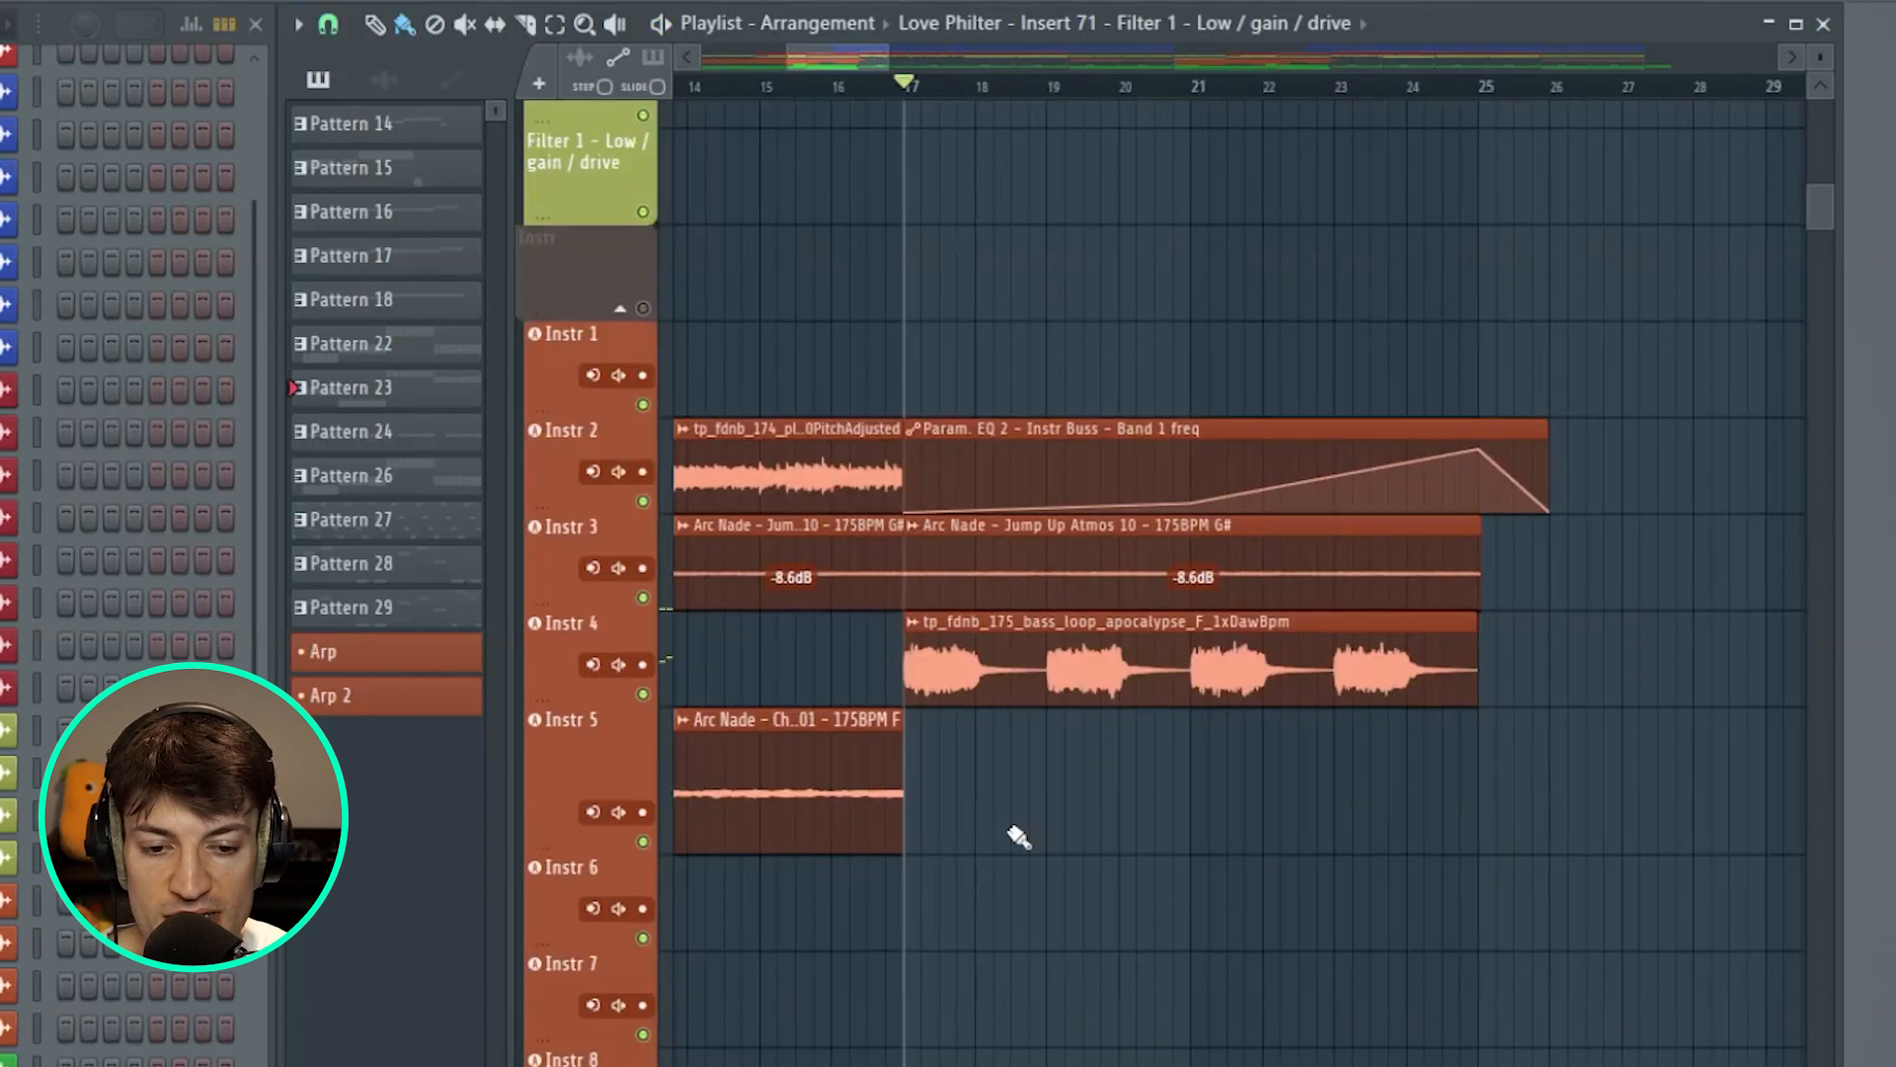
- Play back the section from bar 17 while viewing the Bass 7 patterns and the filter and EQ automation clips
scroll(878, 751, up, 20)
key(space)
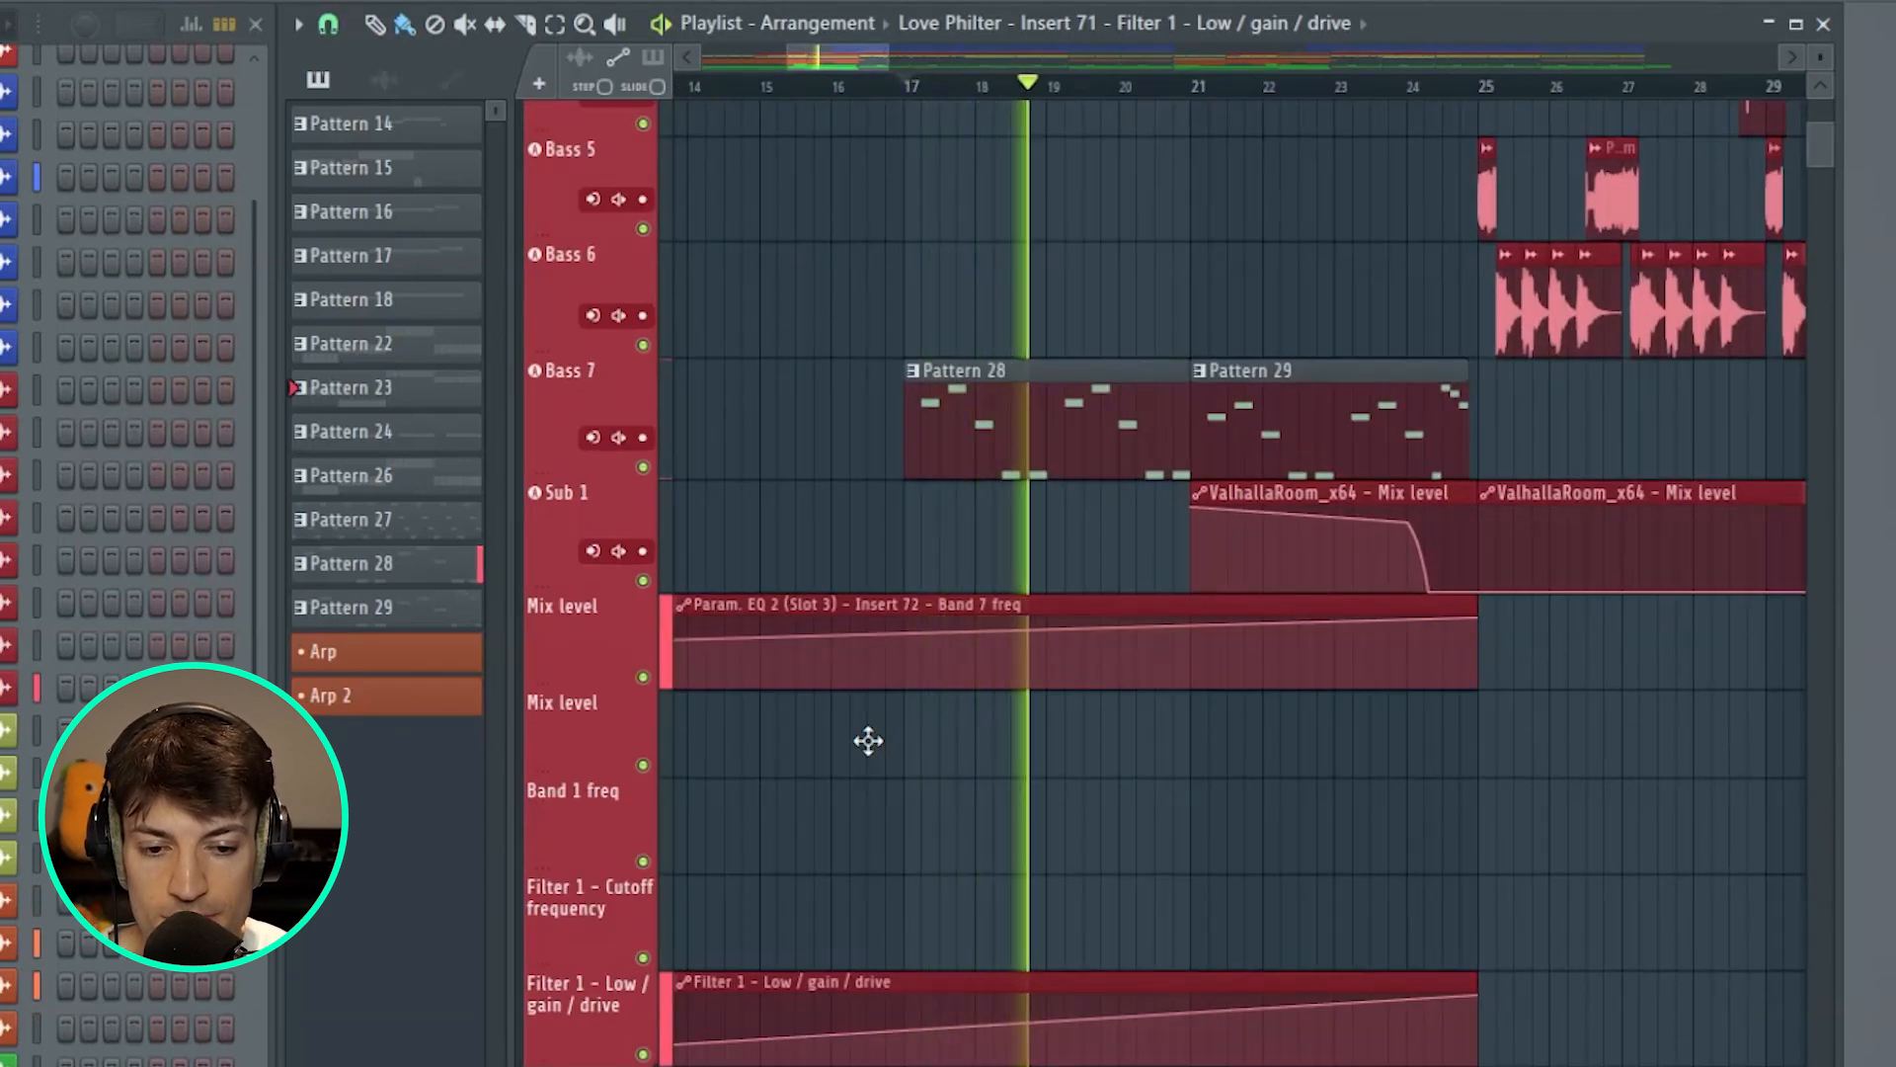
scroll(868, 741, down, 3)
scroll(868, 740, up, 3)
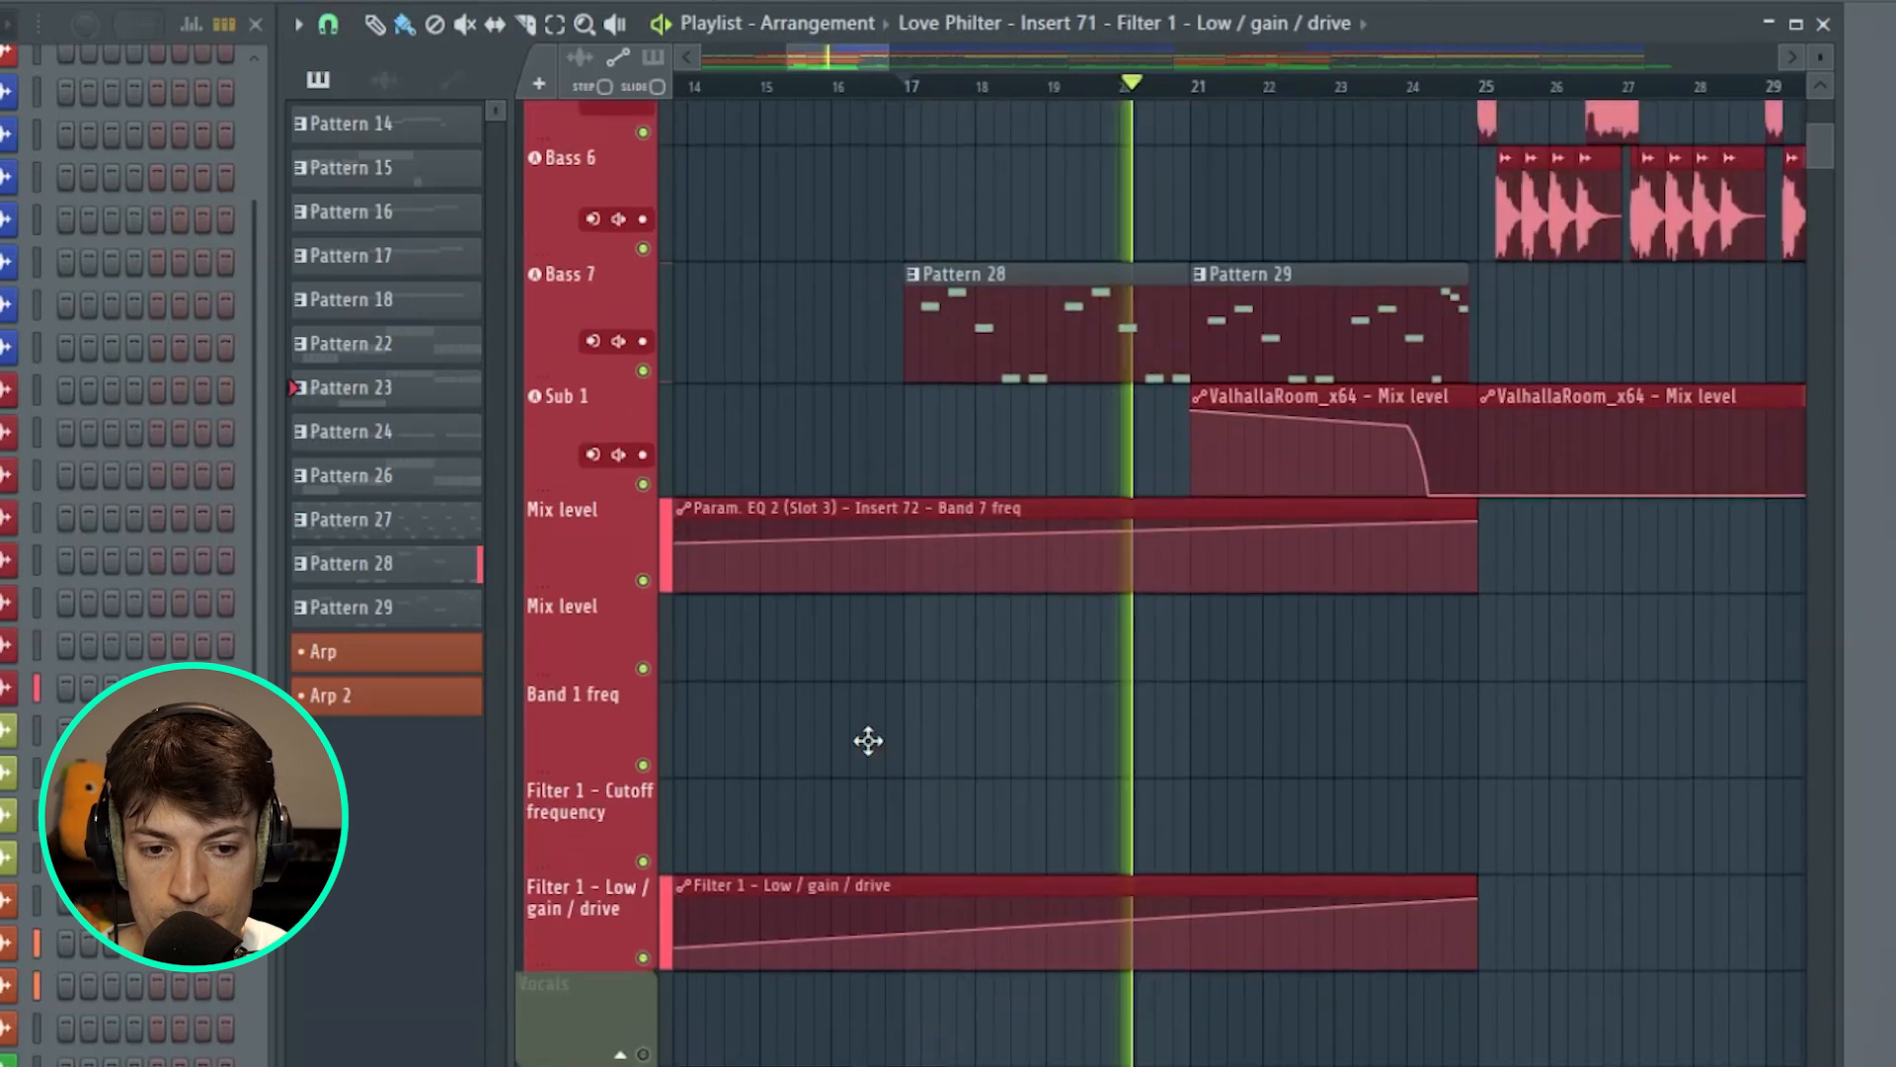
scroll(868, 741, down, 2)
key(space)
- View the Instr tracks across the wider arrangement, out to about bar 137
scroll(874, 745, down, 10)
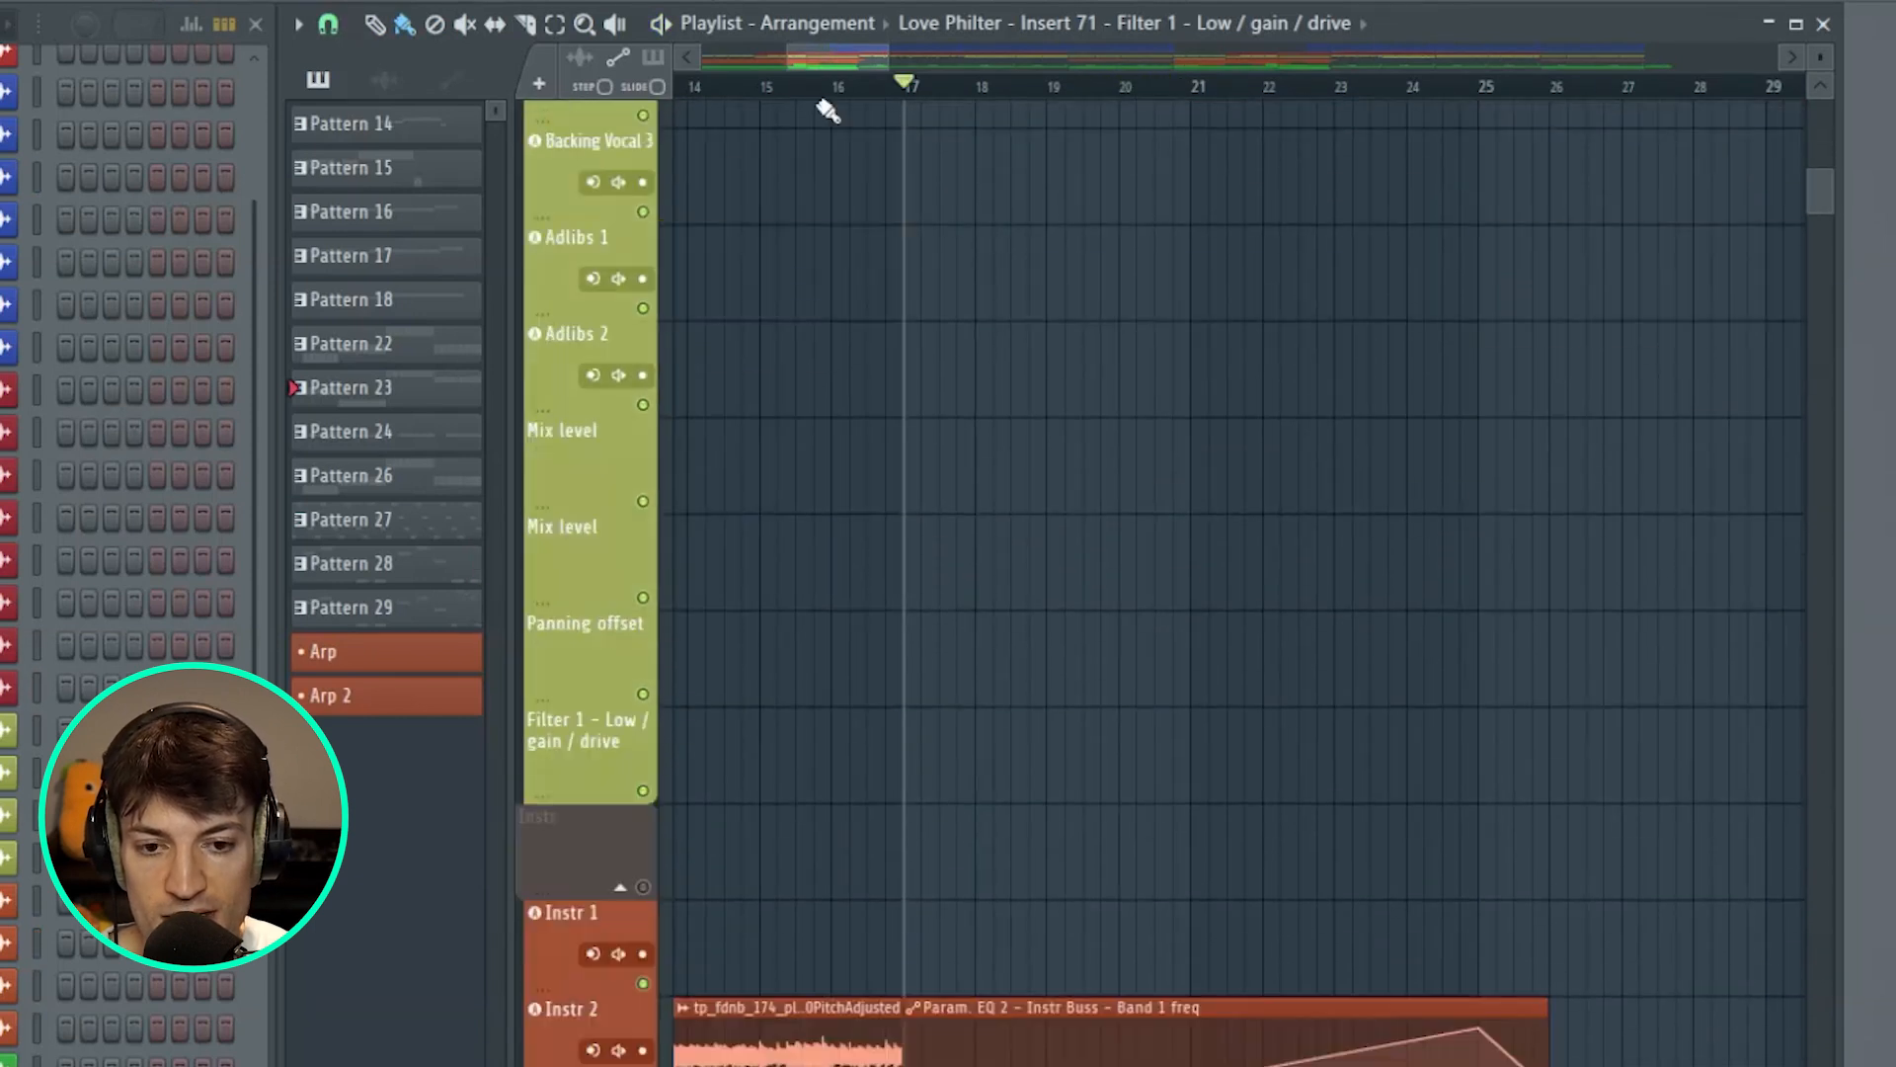
scroll(839, 101, down, 8)
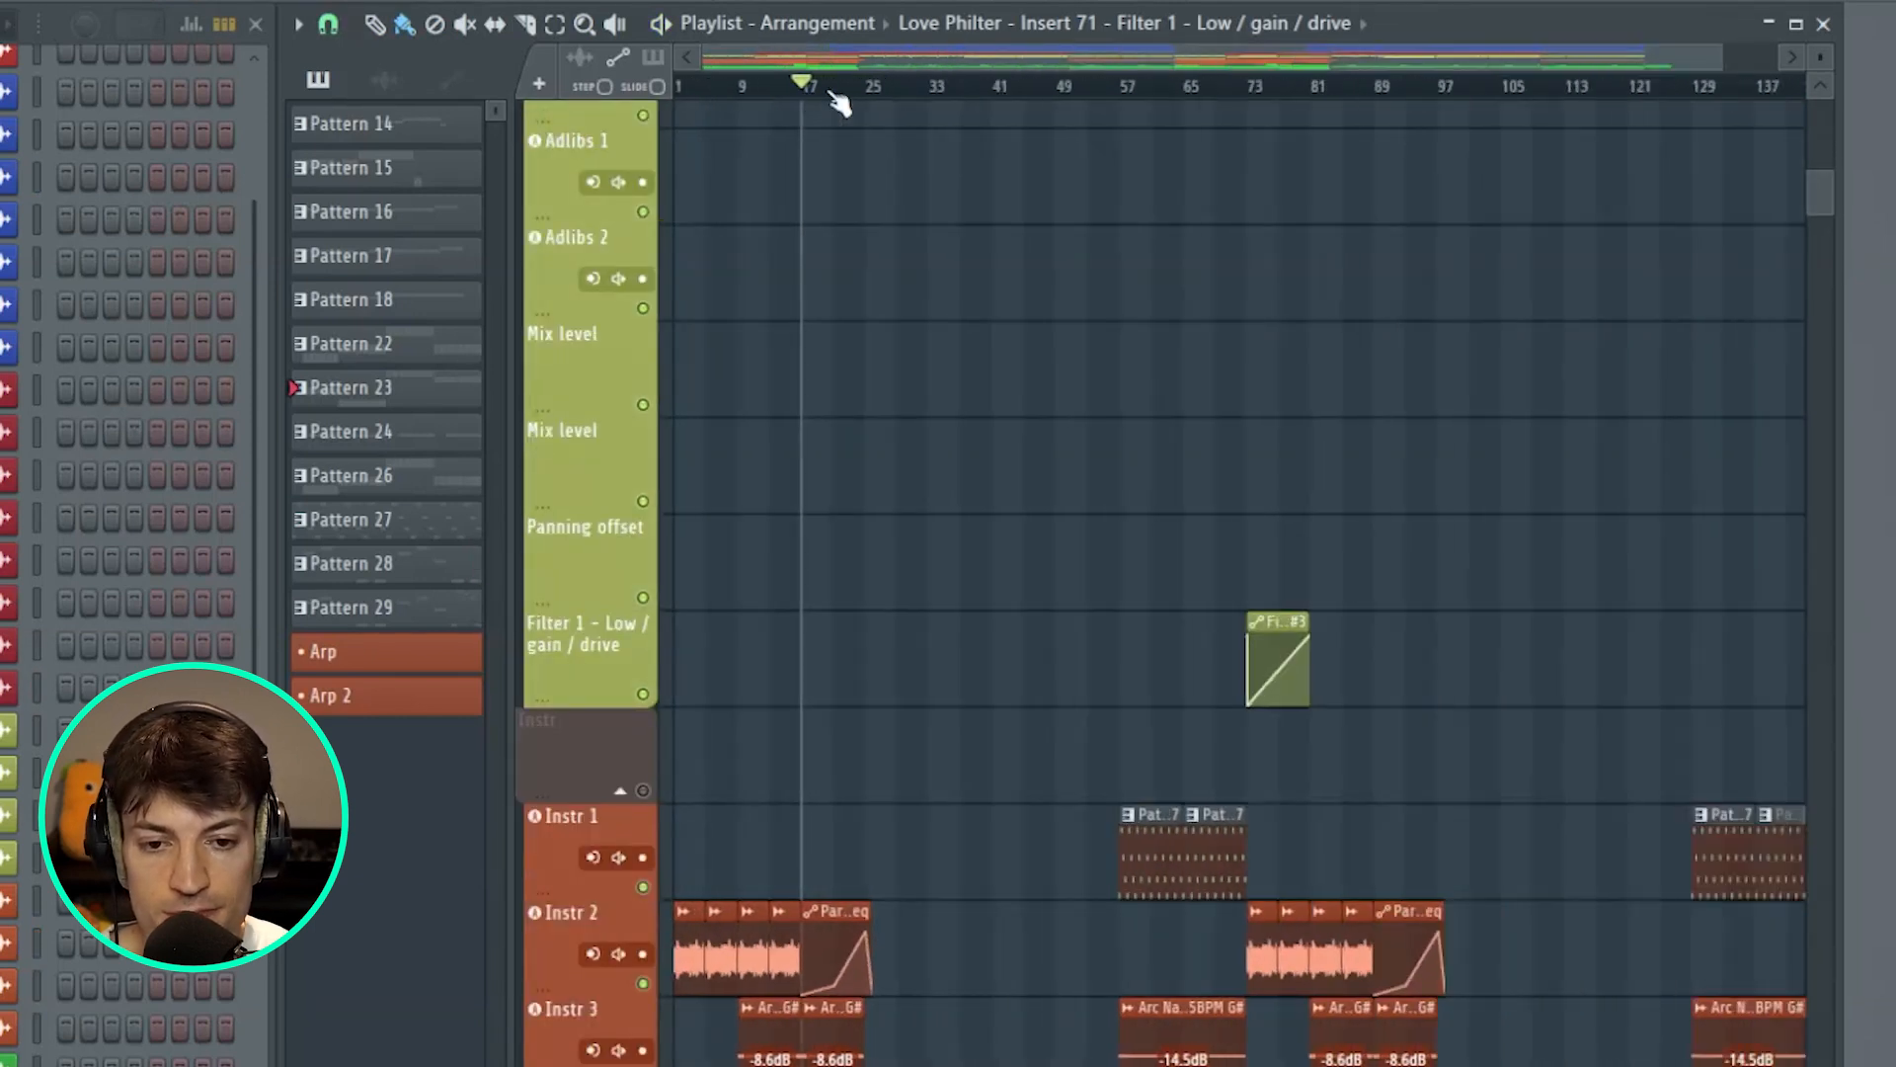